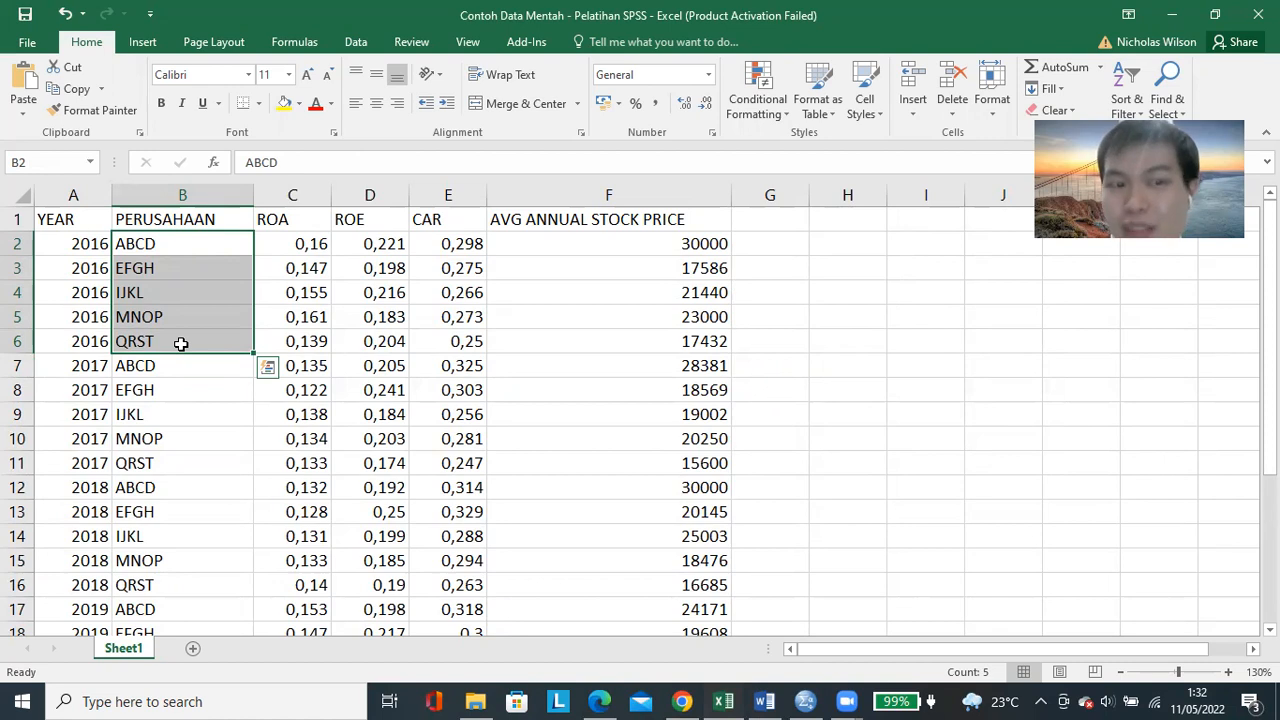
# Examine the raw ROA, ROE, CAR and average annual stock price data for the listed companies and years
pyautogui.click(353, 292)
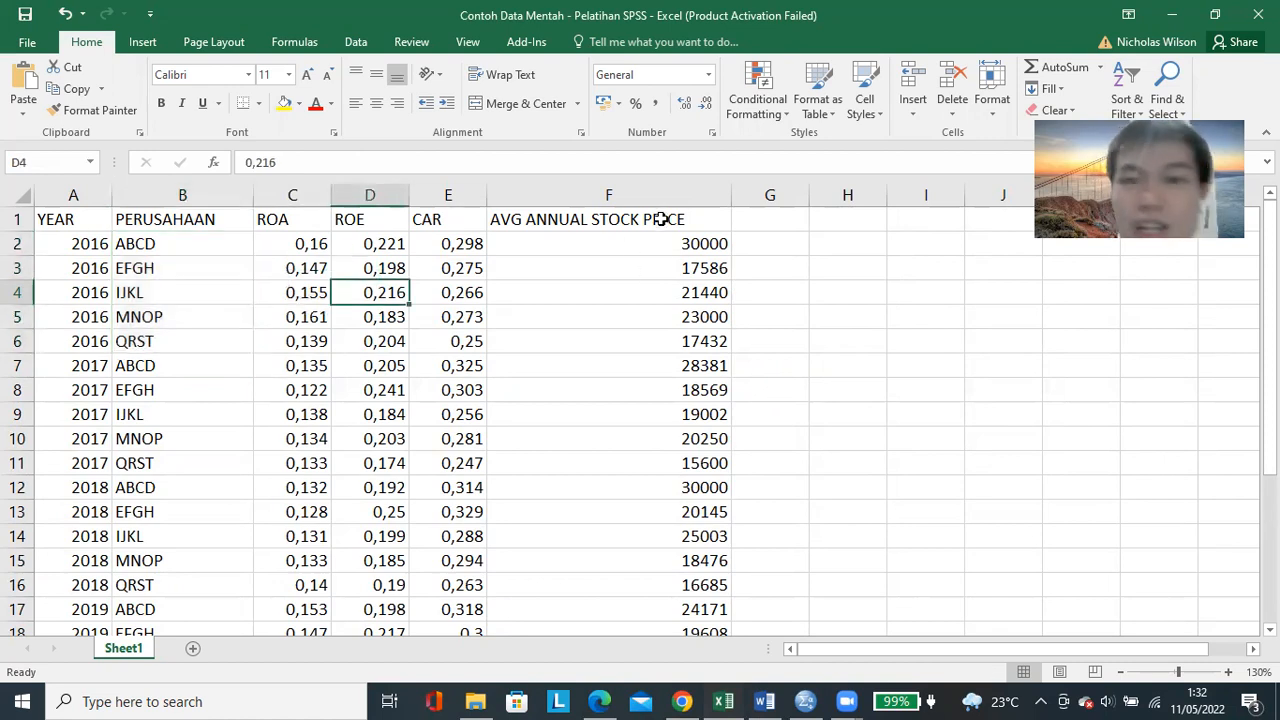
pyautogui.moveTo(280, 246); pyautogui.dragTo(423, 240)
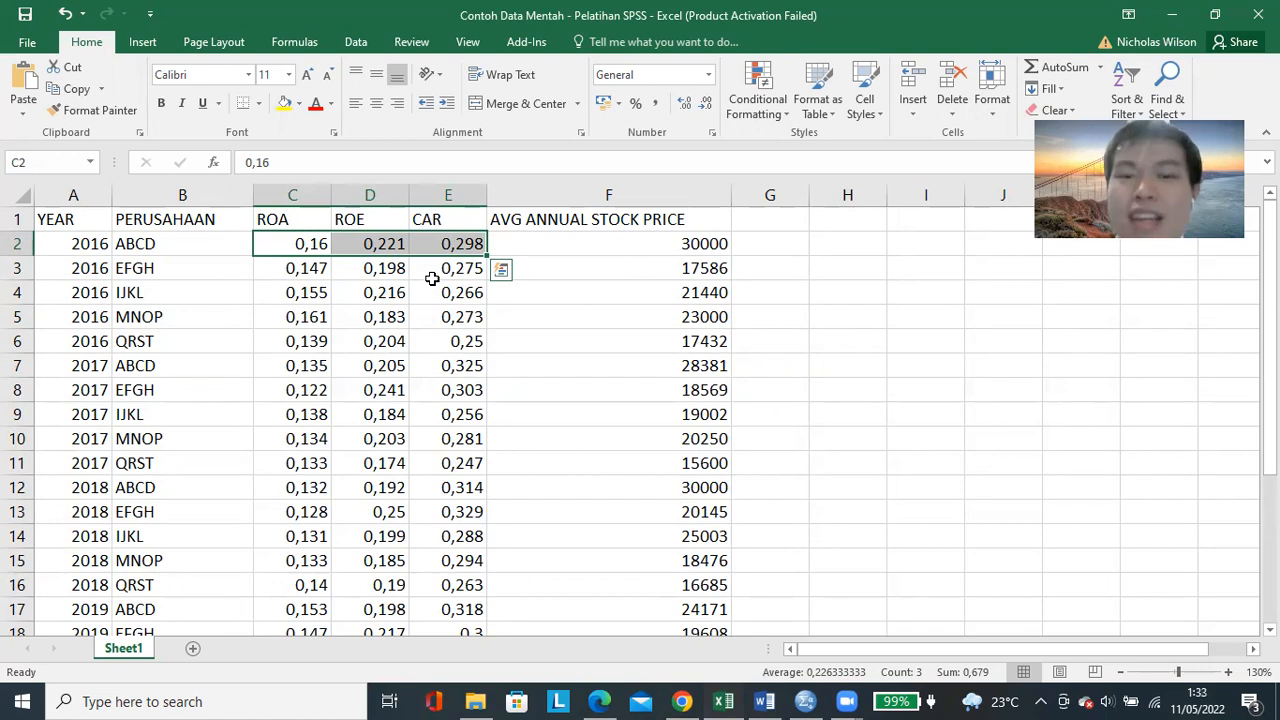
pyautogui.click(649, 246)
pyautogui.click(660, 363)
pyautogui.scroll(-3, 674, 403)
pyautogui.scroll(3, 686, 300)
pyautogui.moveTo(686, 251); pyautogui.dragTo(692, 338)
pyautogui.moveTo(97, 230); pyautogui.dragTo(634, 540)
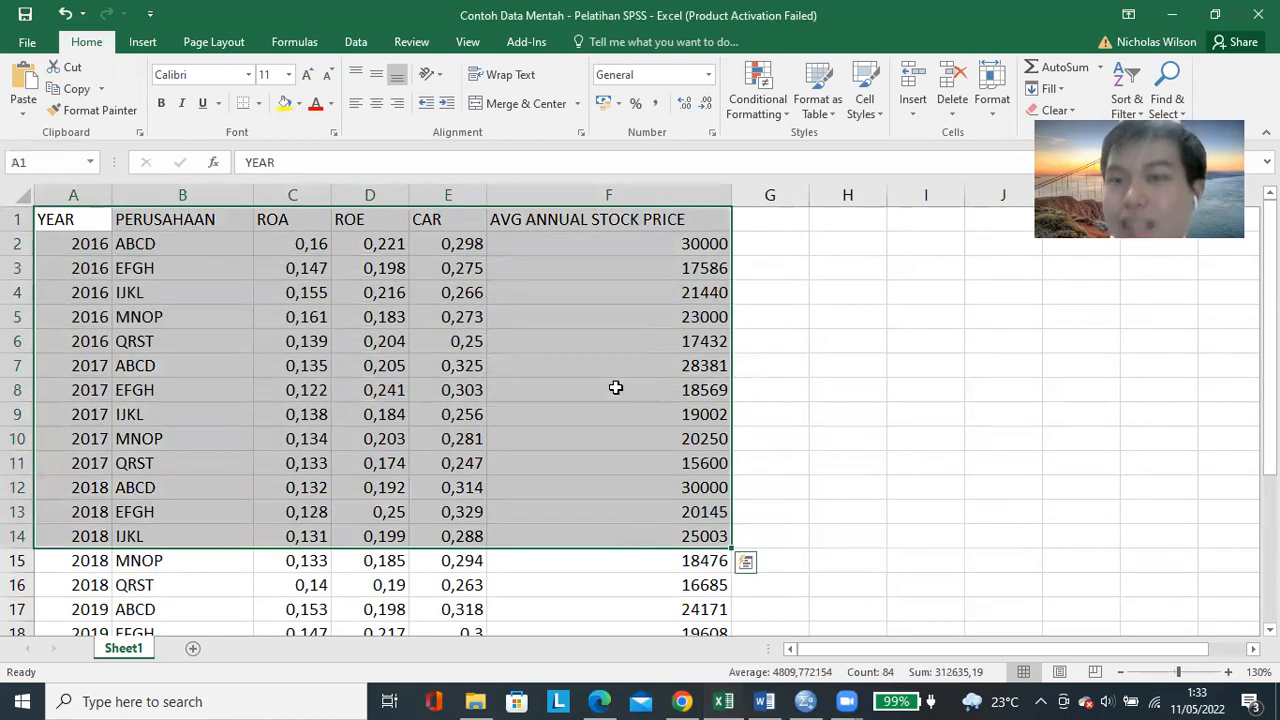
pyautogui.click(616, 388)
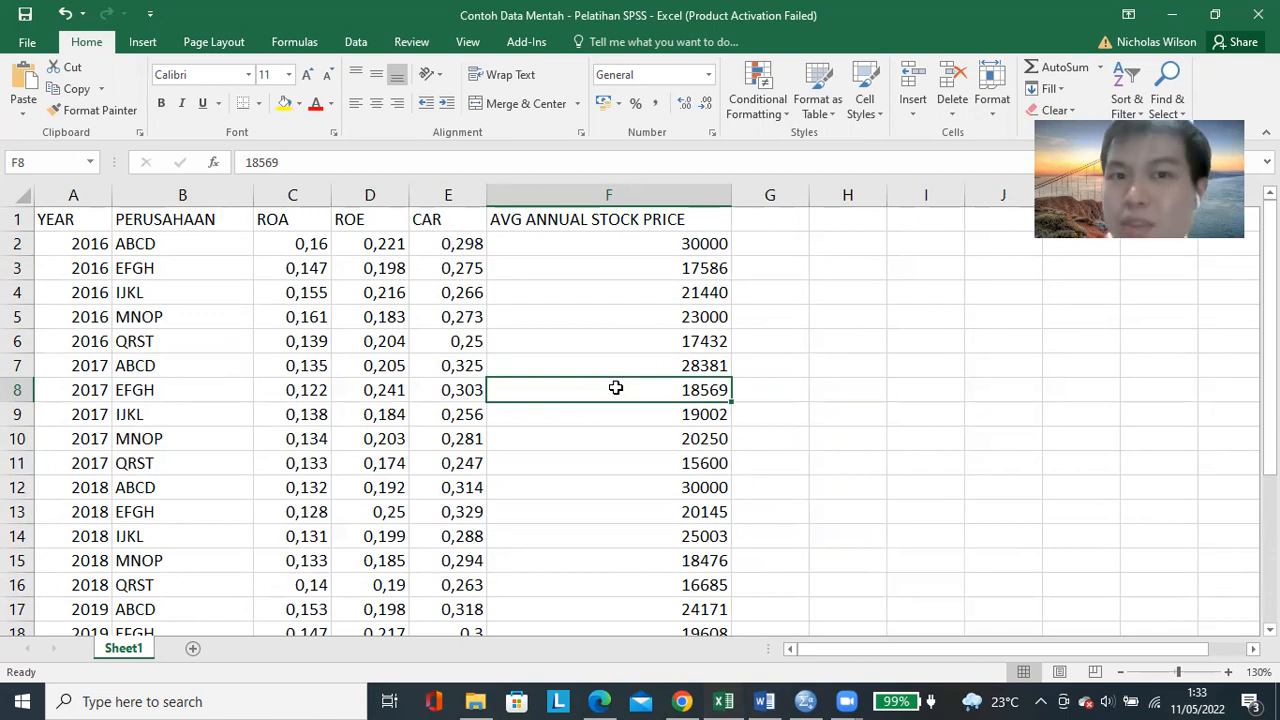
pyautogui.click(616, 314)
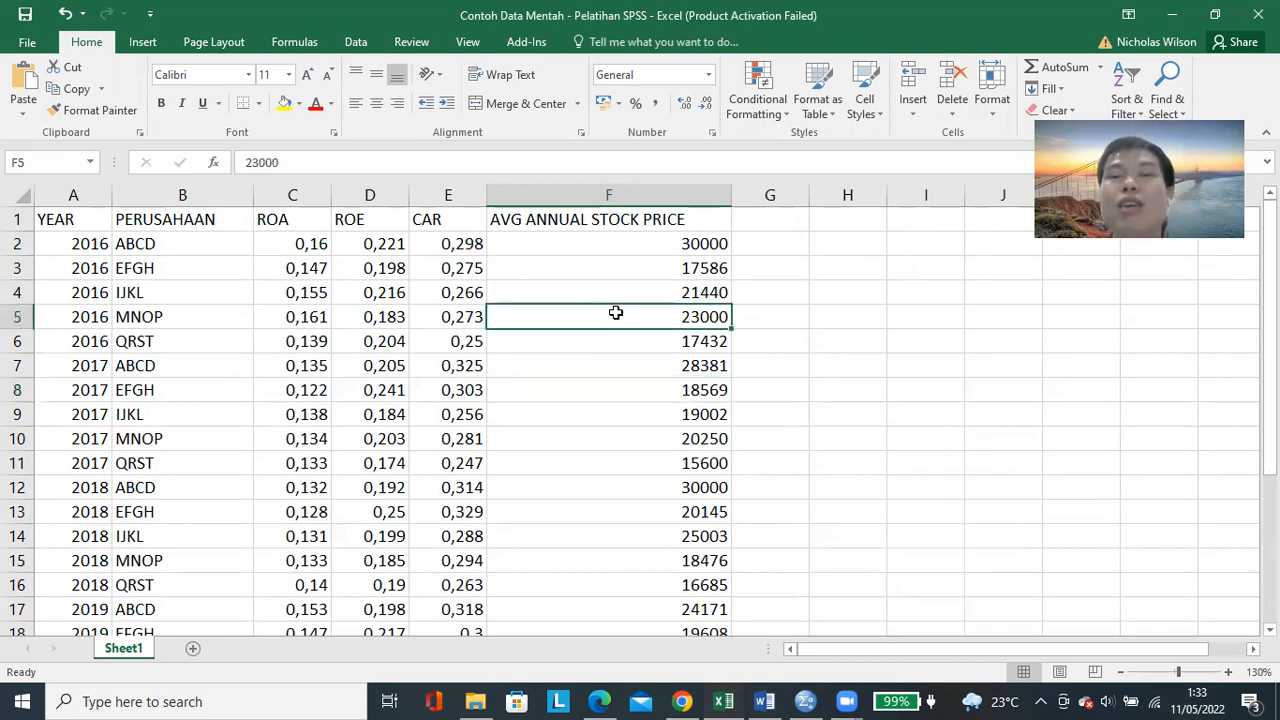
# Compare the scale of the ROA, ROE and CAR ratios with the average annual stock price values
pyautogui.click(420, 287)
pyautogui.moveTo(311, 243); pyautogui.dragTo(628, 338)
pyautogui.click(605, 331)
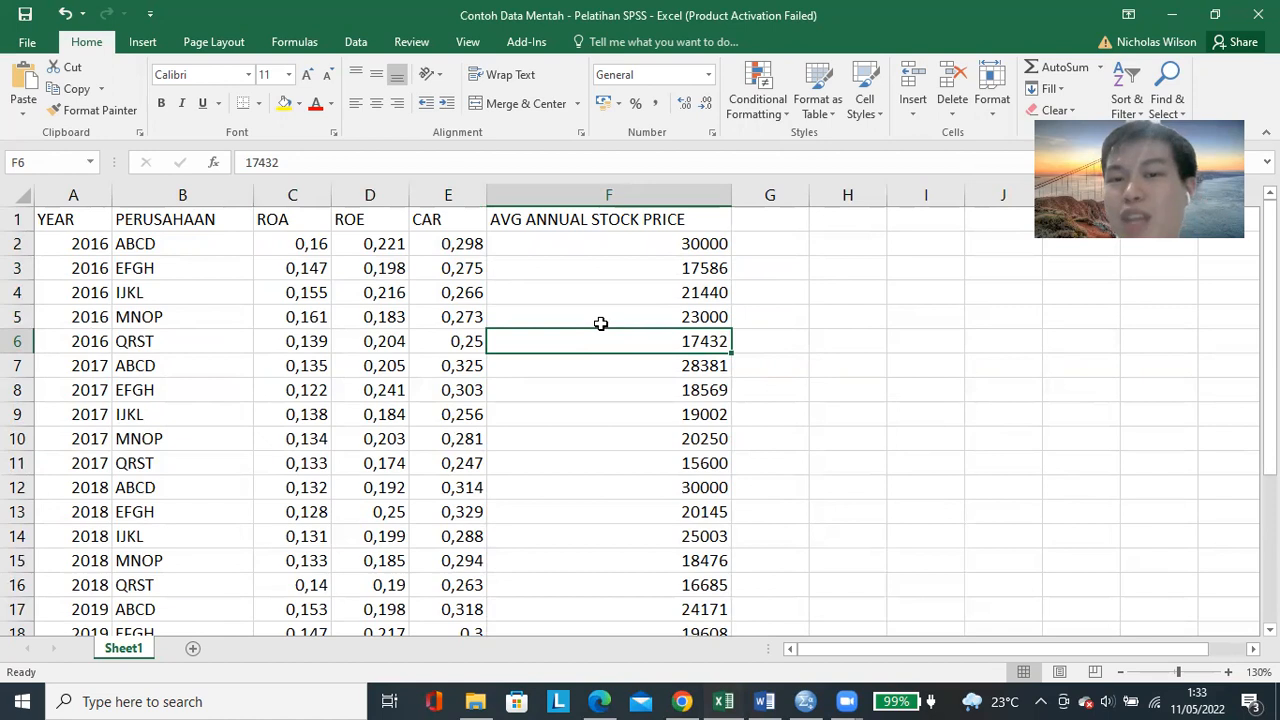
pyautogui.moveTo(312, 245); pyautogui.dragTo(467, 352)
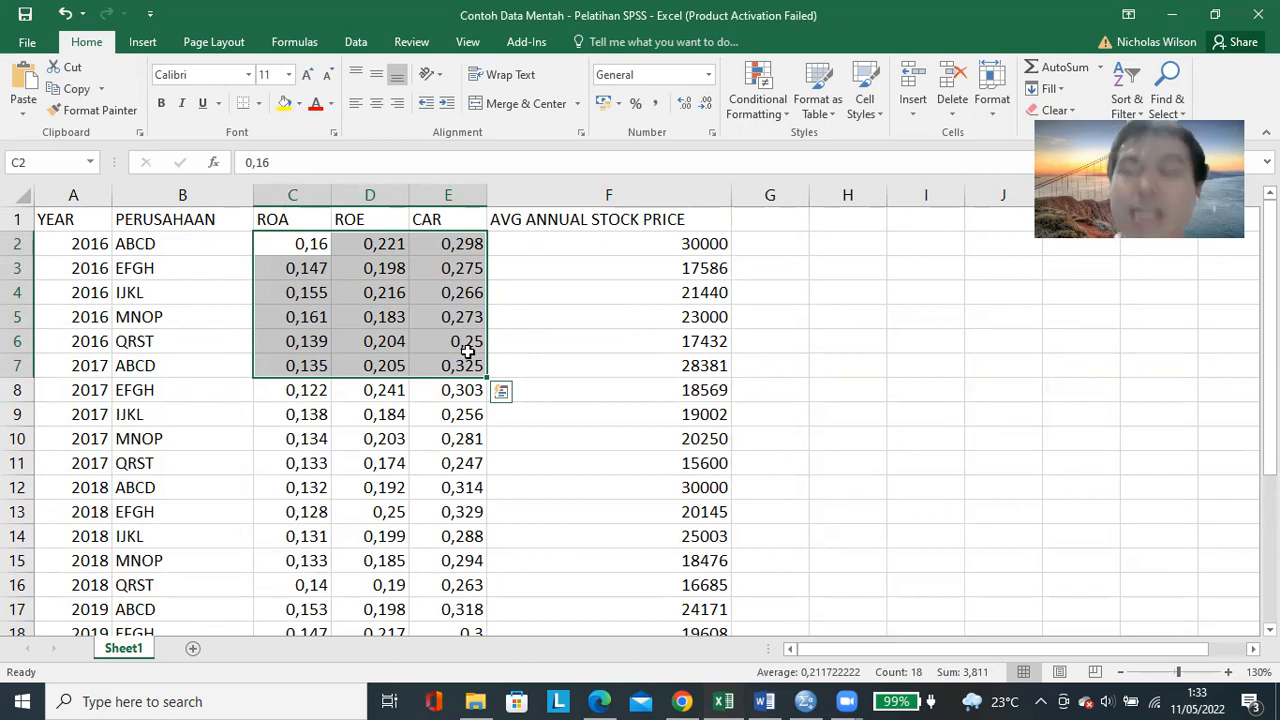
pyautogui.moveTo(657, 240); pyautogui.dragTo(652, 370)
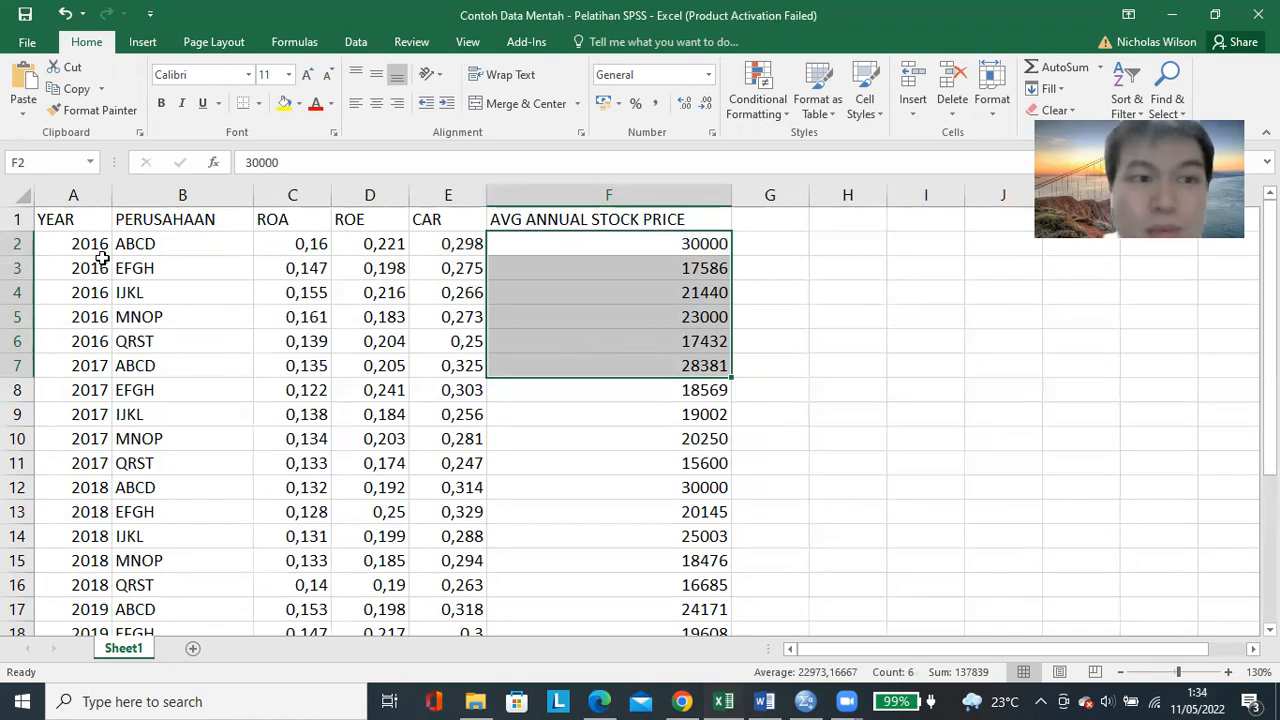
pyautogui.click(676, 262)
pyautogui.moveTo(676, 248); pyautogui.dragTo(680, 363)
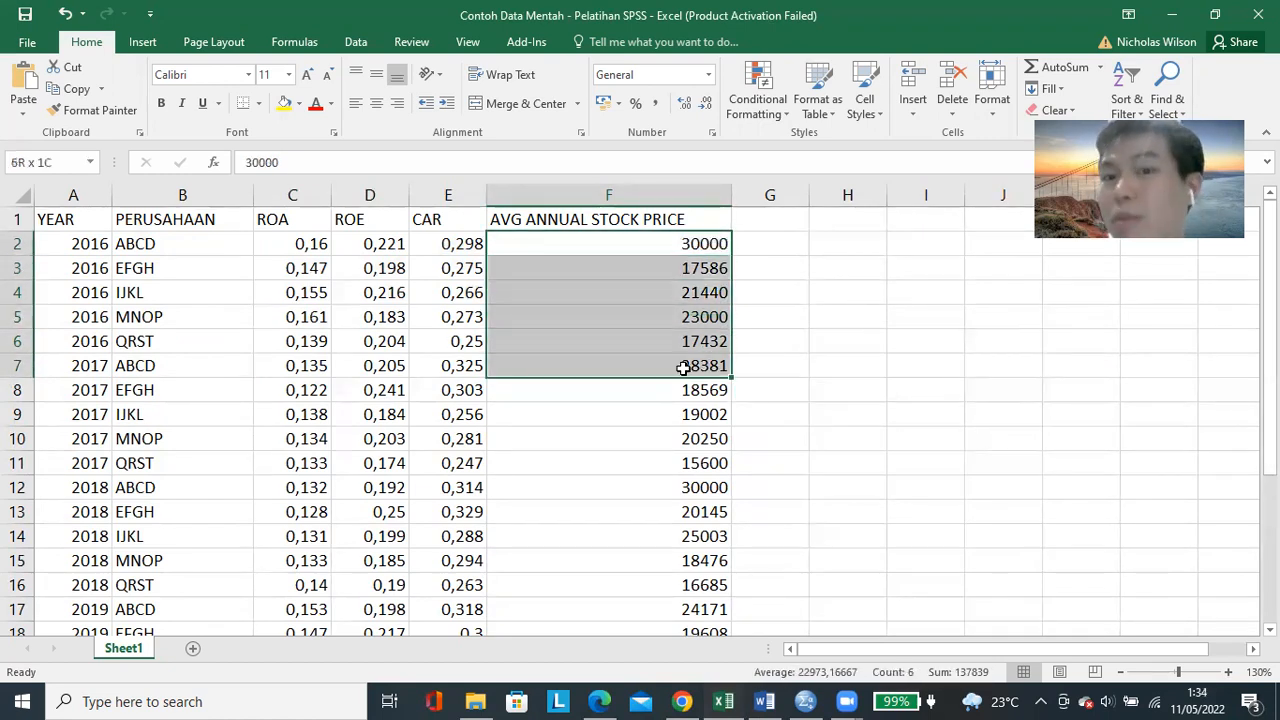
pyautogui.click(672, 246)
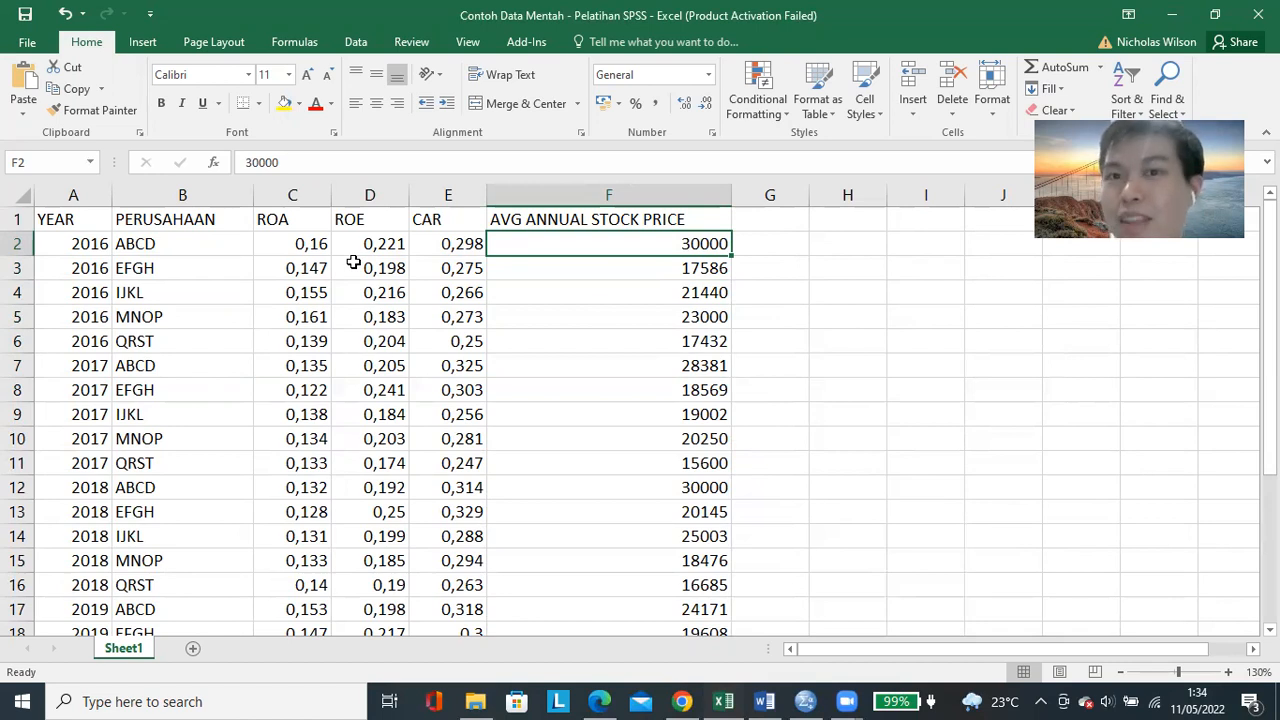
pyautogui.moveTo(318, 246); pyautogui.dragTo(640, 335)
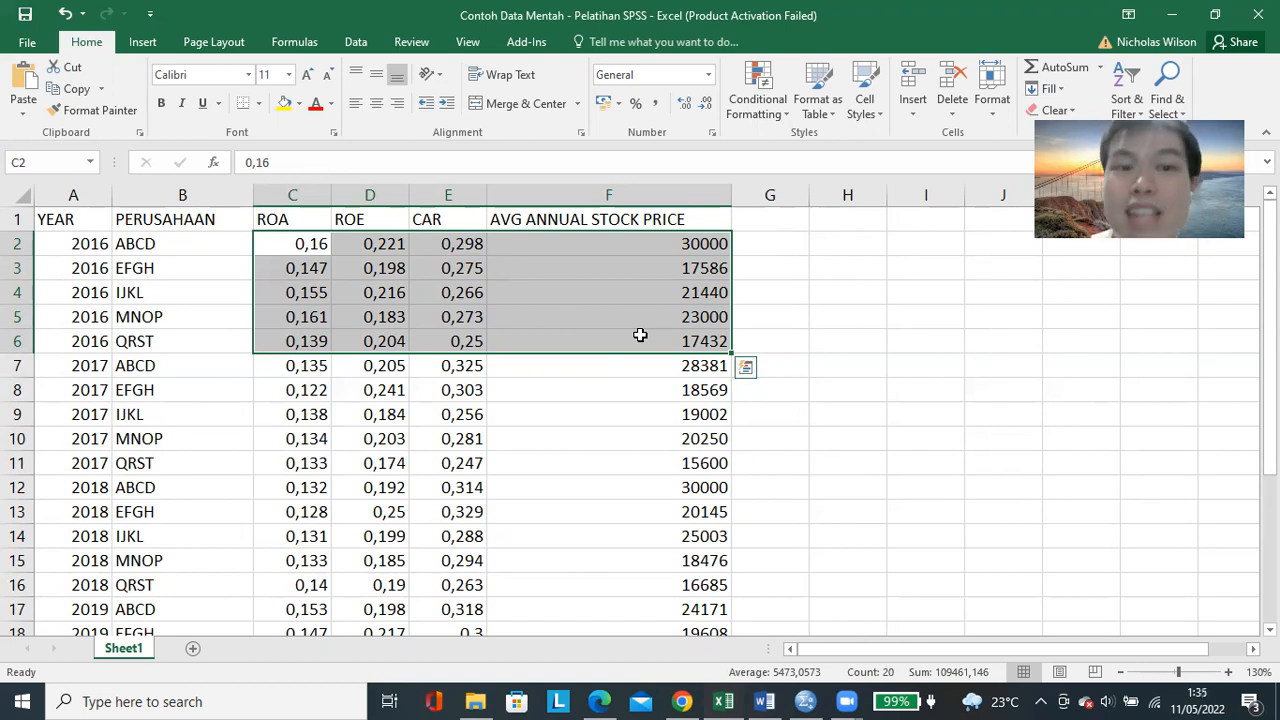
pyautogui.click(784, 215)
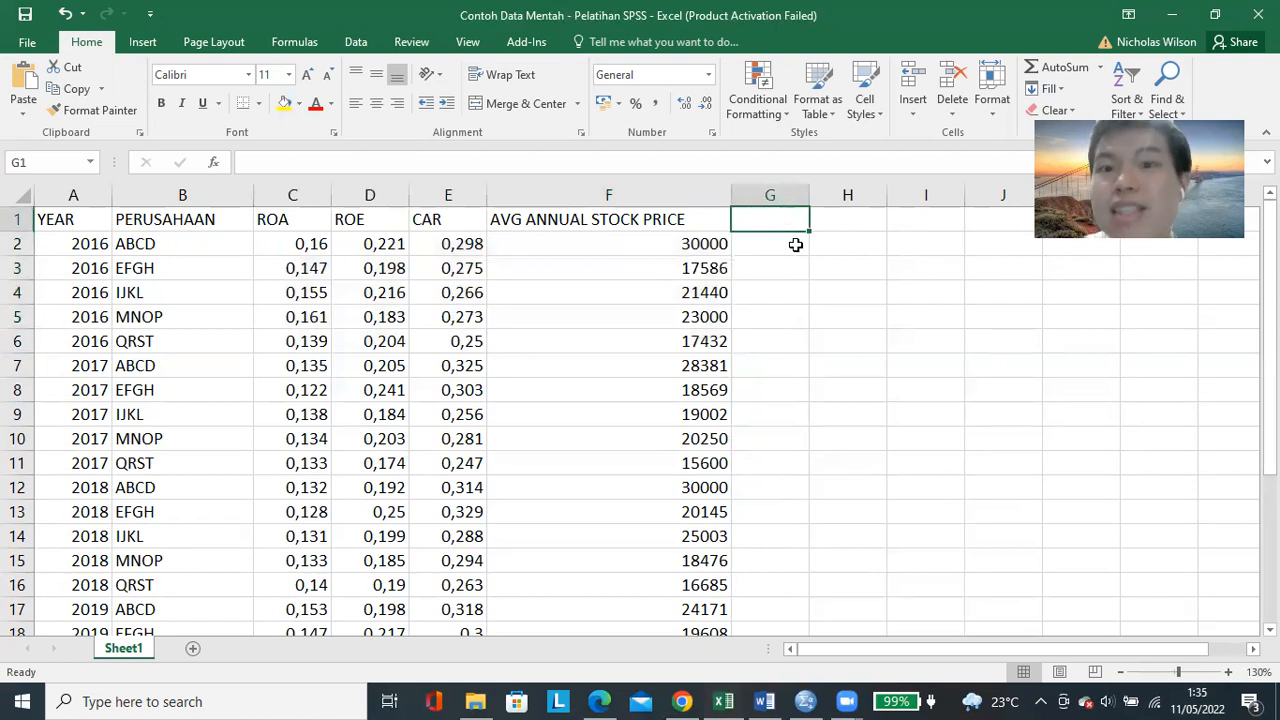
pyautogui.click(790, 244)
pyautogui.moveTo(290, 244); pyautogui.dragTo(674, 370)
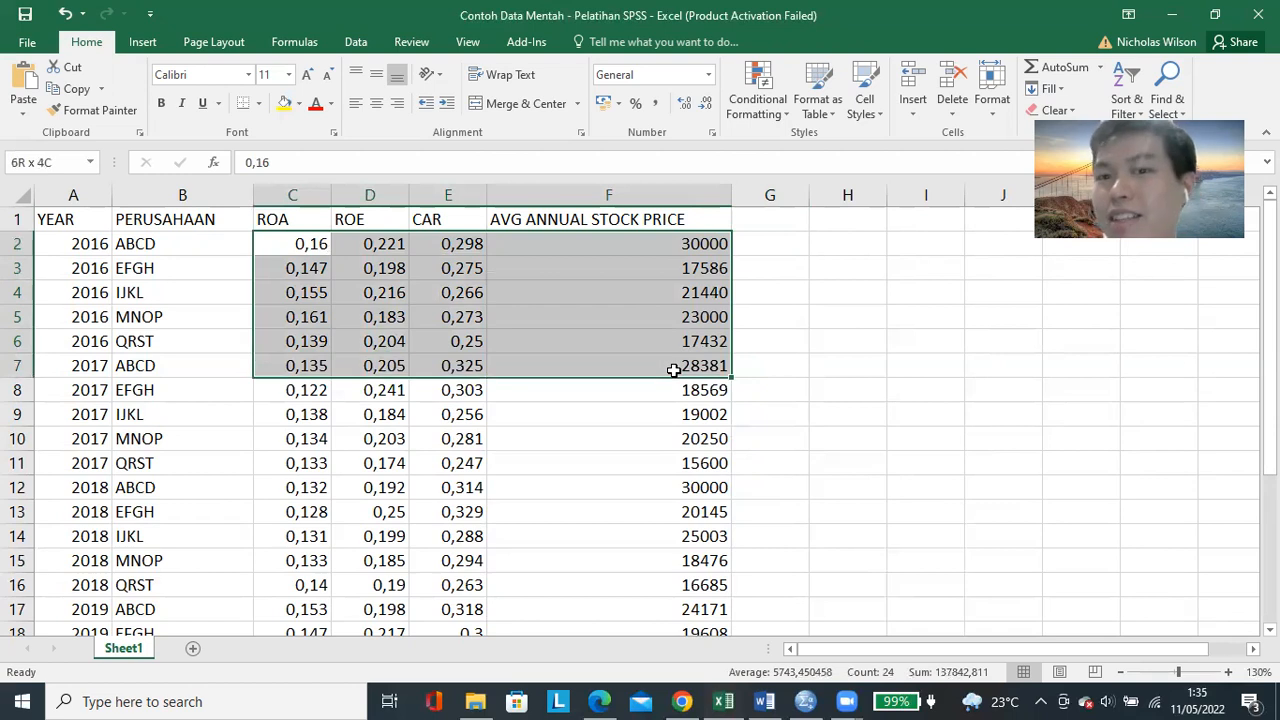
# Widen column G and enter the header LOGROA (X1) in G1
pyautogui.click(777, 242)
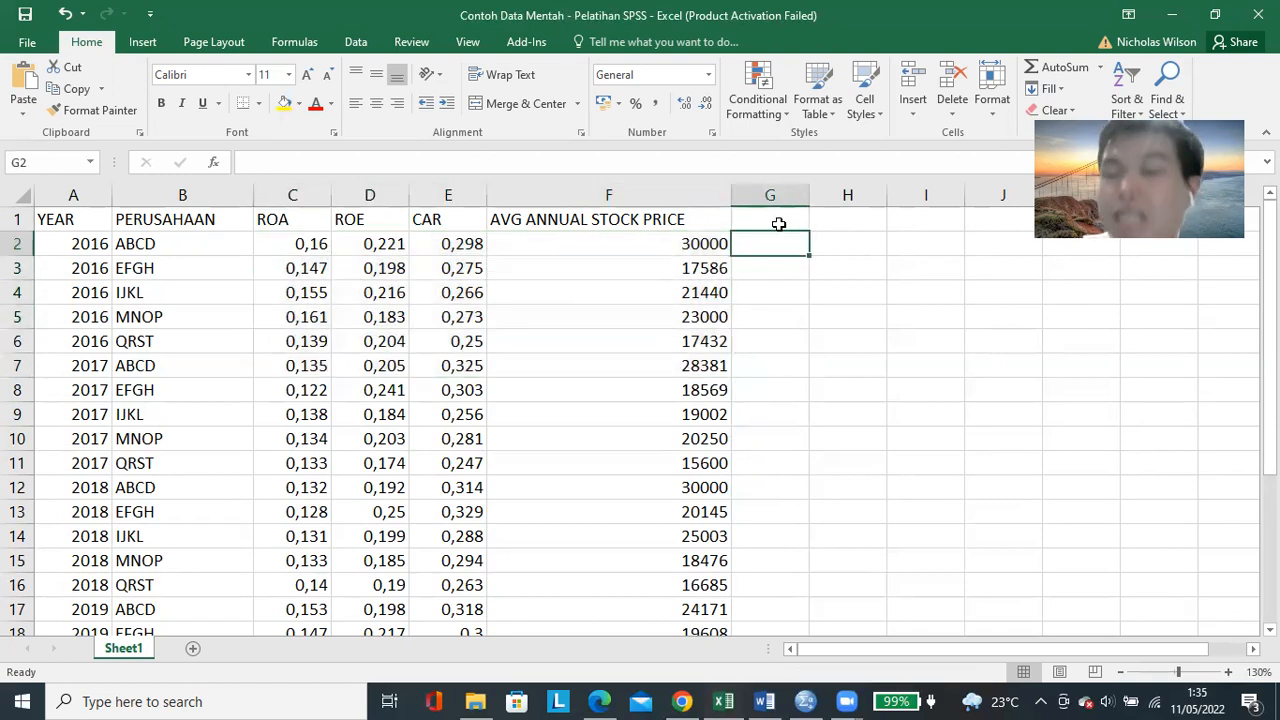
pyautogui.moveTo(808, 194); pyautogui.dragTo(860, 194)
pyautogui.click(845, 220)
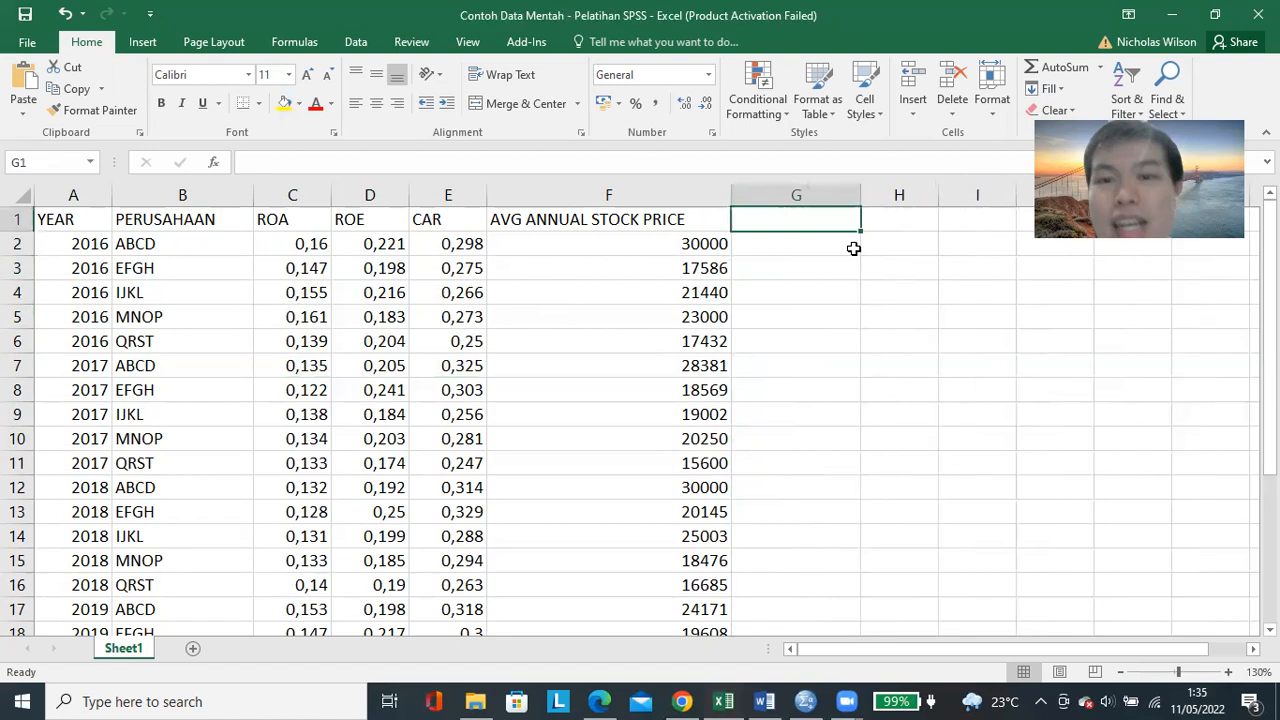
pyautogui.write('LOG')
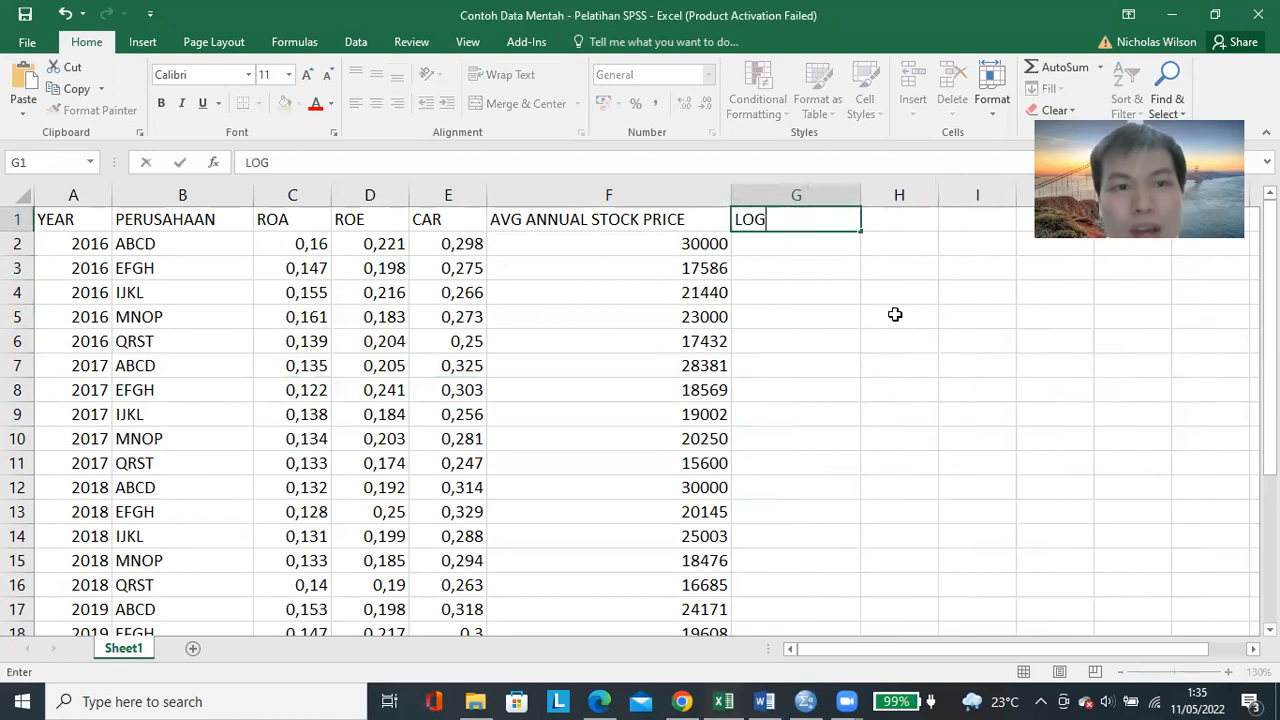
pyautogui.write('ROA ')
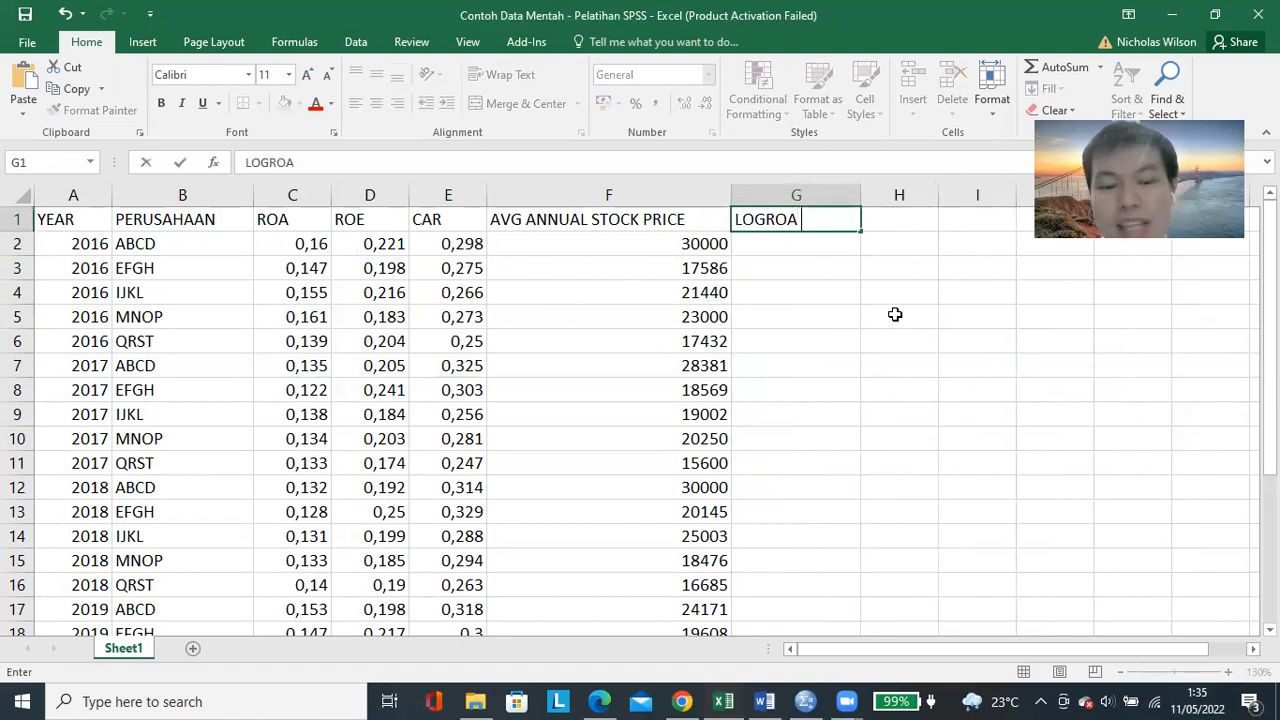
pyautogui.write('(X1)')
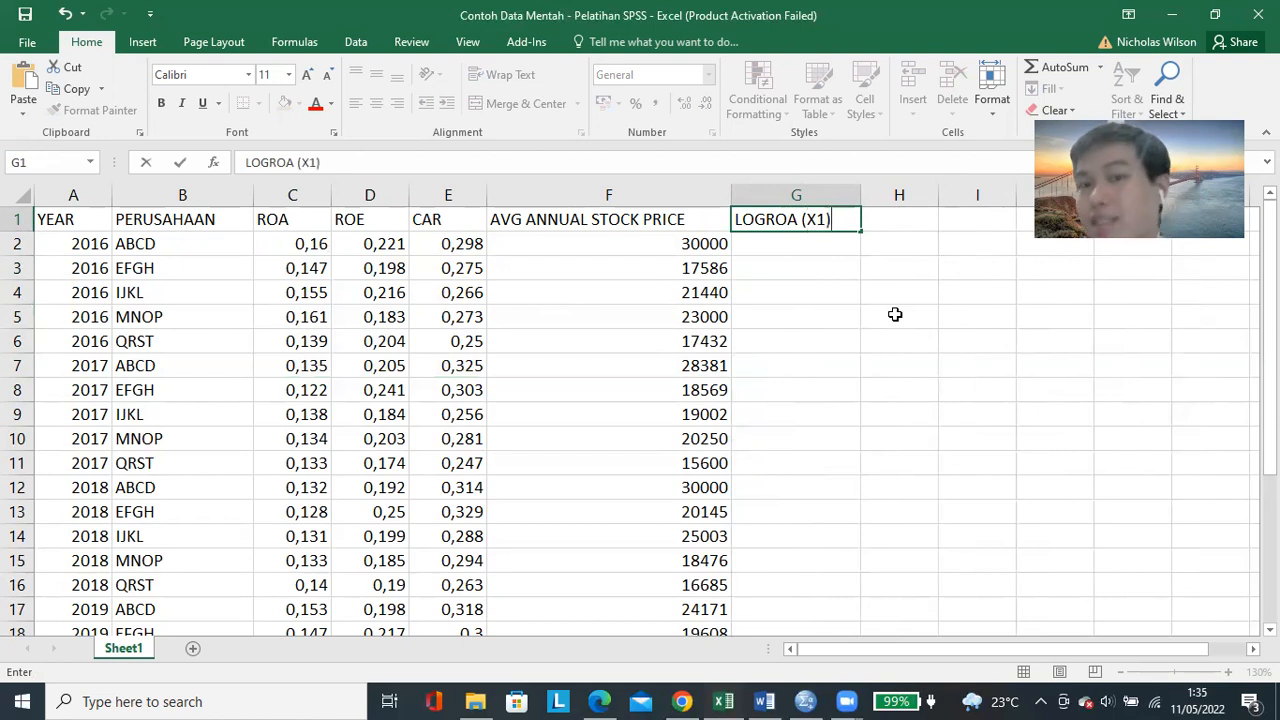
pyautogui.click(765, 287)
# Enter the formula =LOG10(C2) in G2 to compute the base-10 logarithm of the first ROA value
pyautogui.click(803, 243)
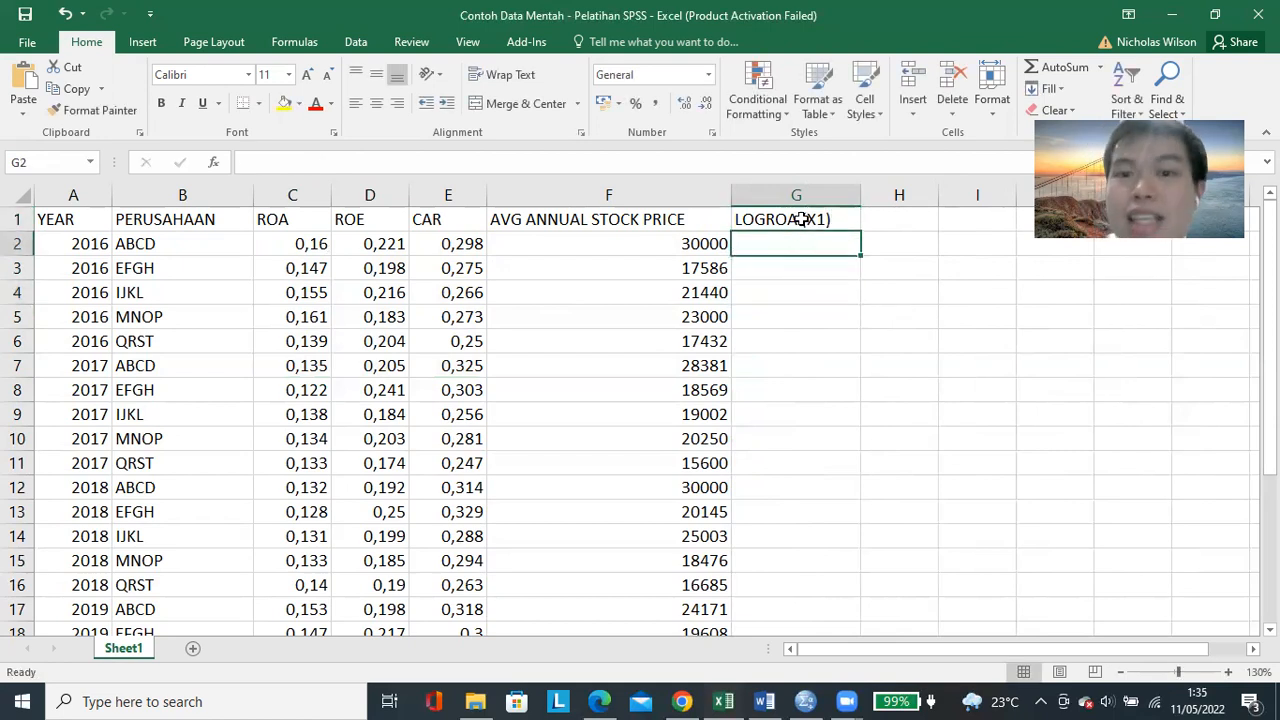
pyautogui.click(802, 219)
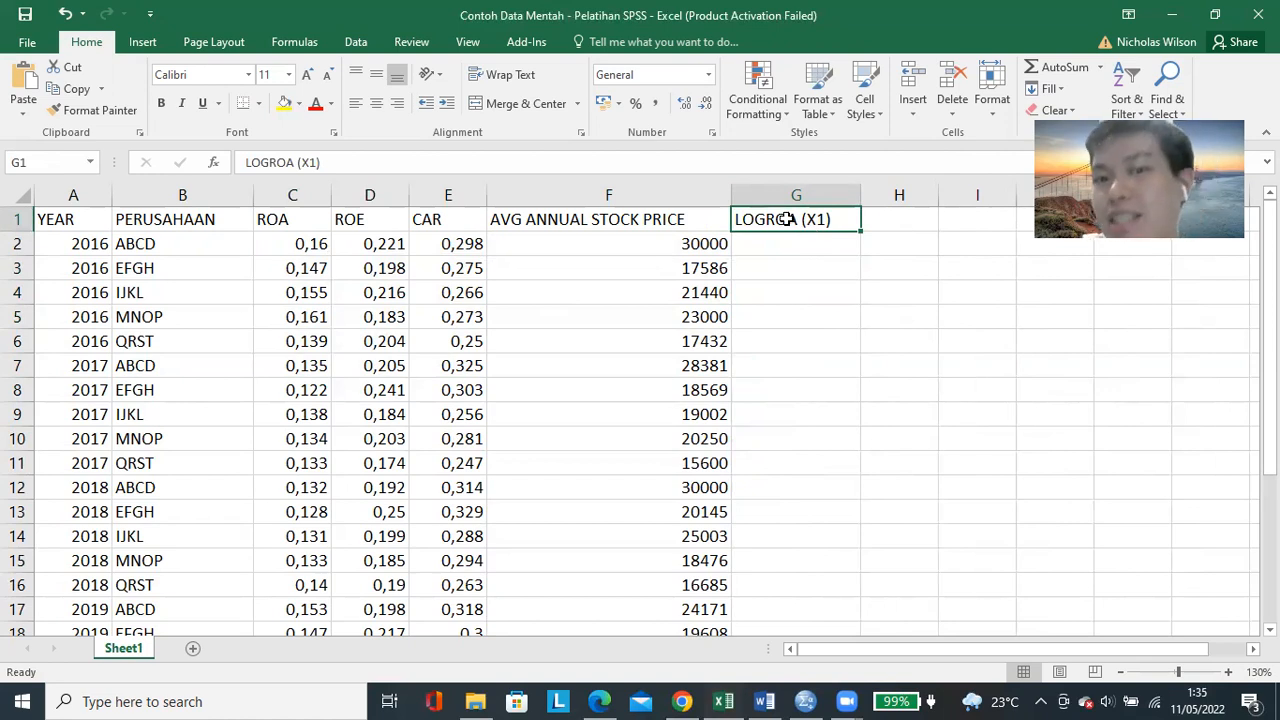
pyautogui.click(787, 242)
pyautogui.click(789, 218)
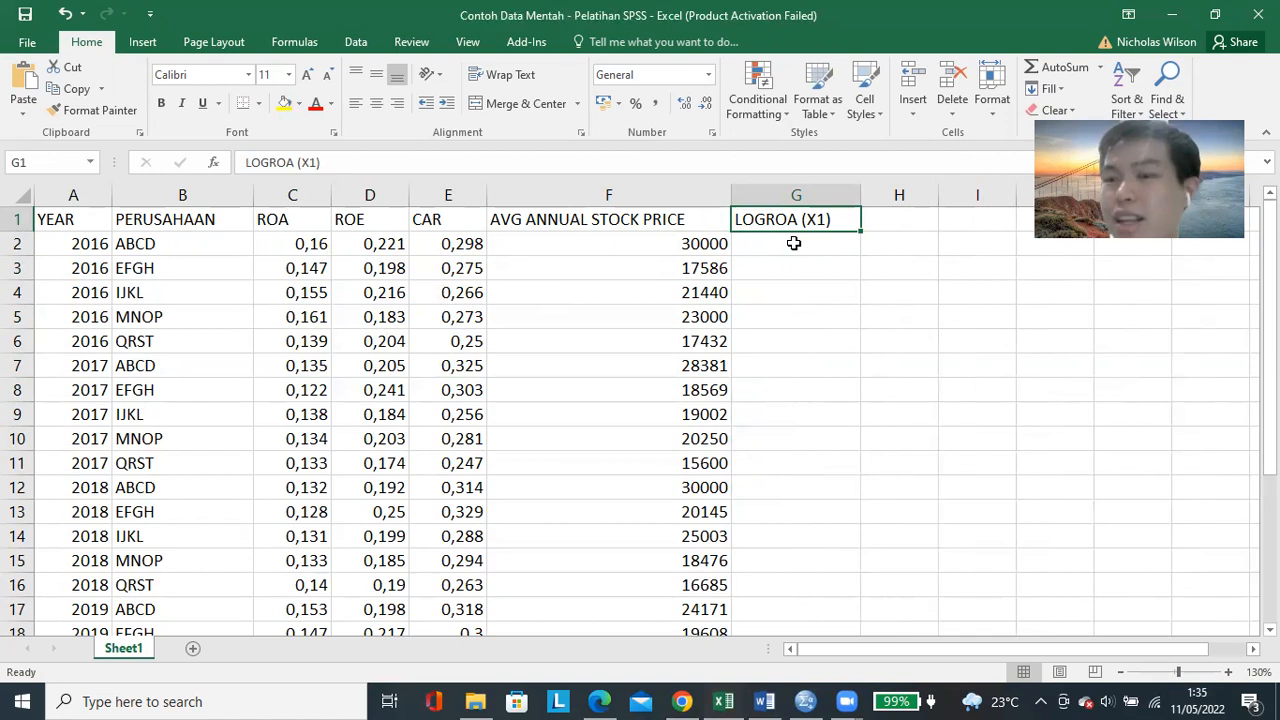
pyautogui.click(793, 243)
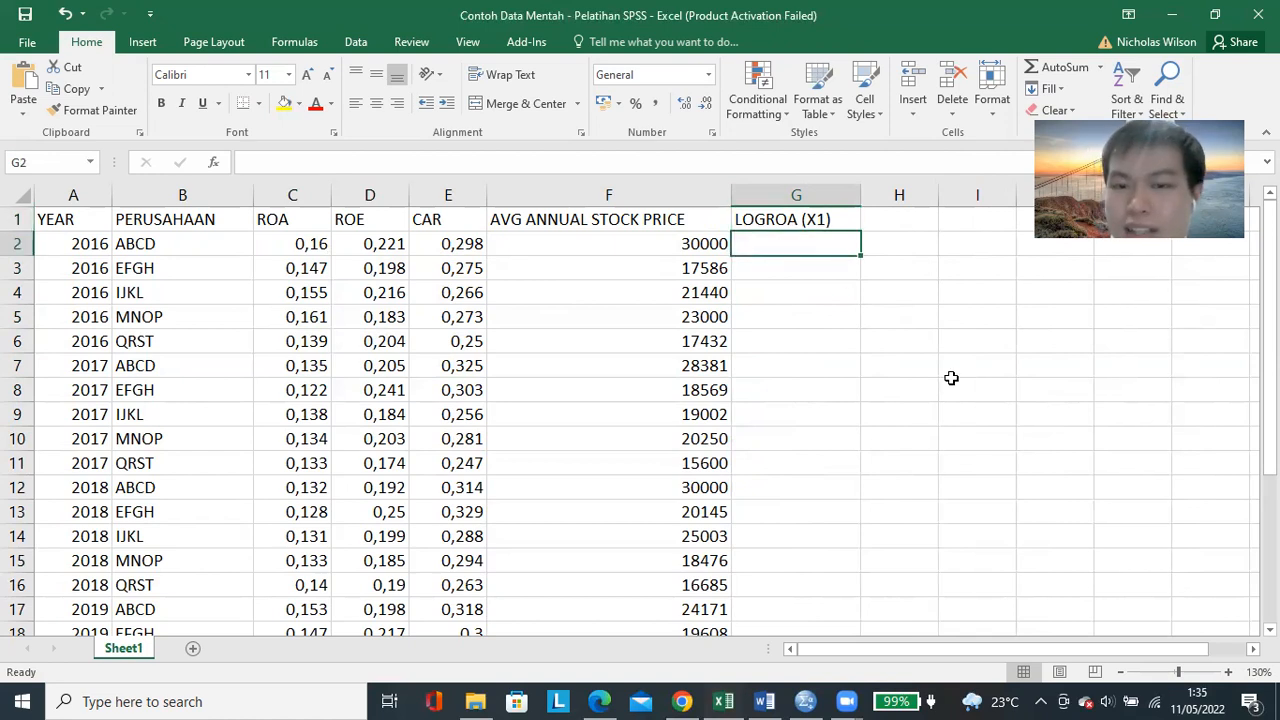
pyautogui.write('=')
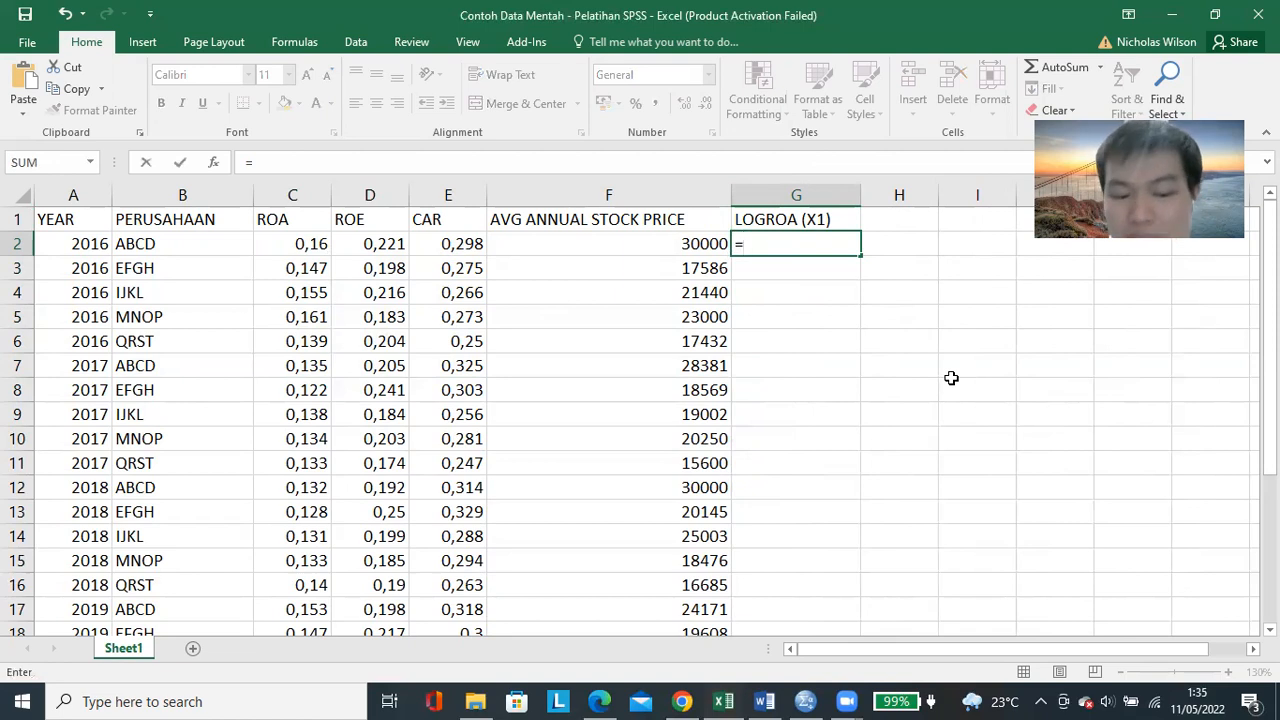
pyautogui.write('LOG')
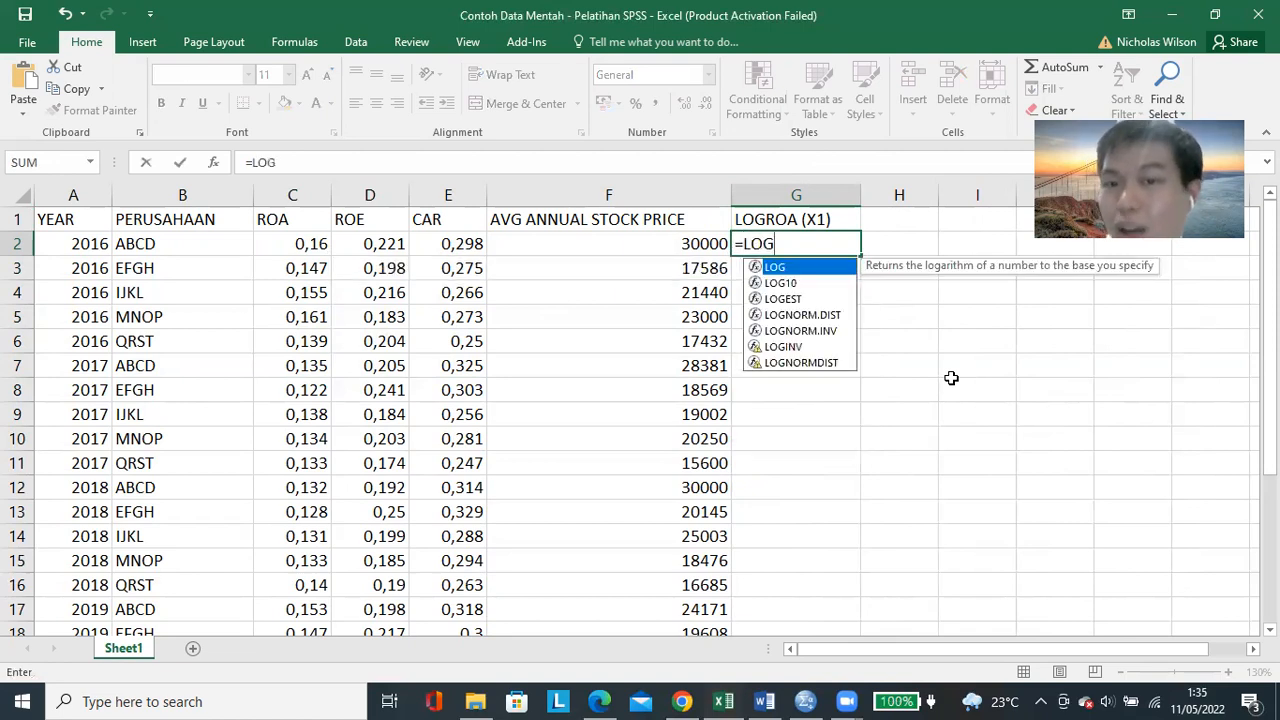
pyautogui.write('10')
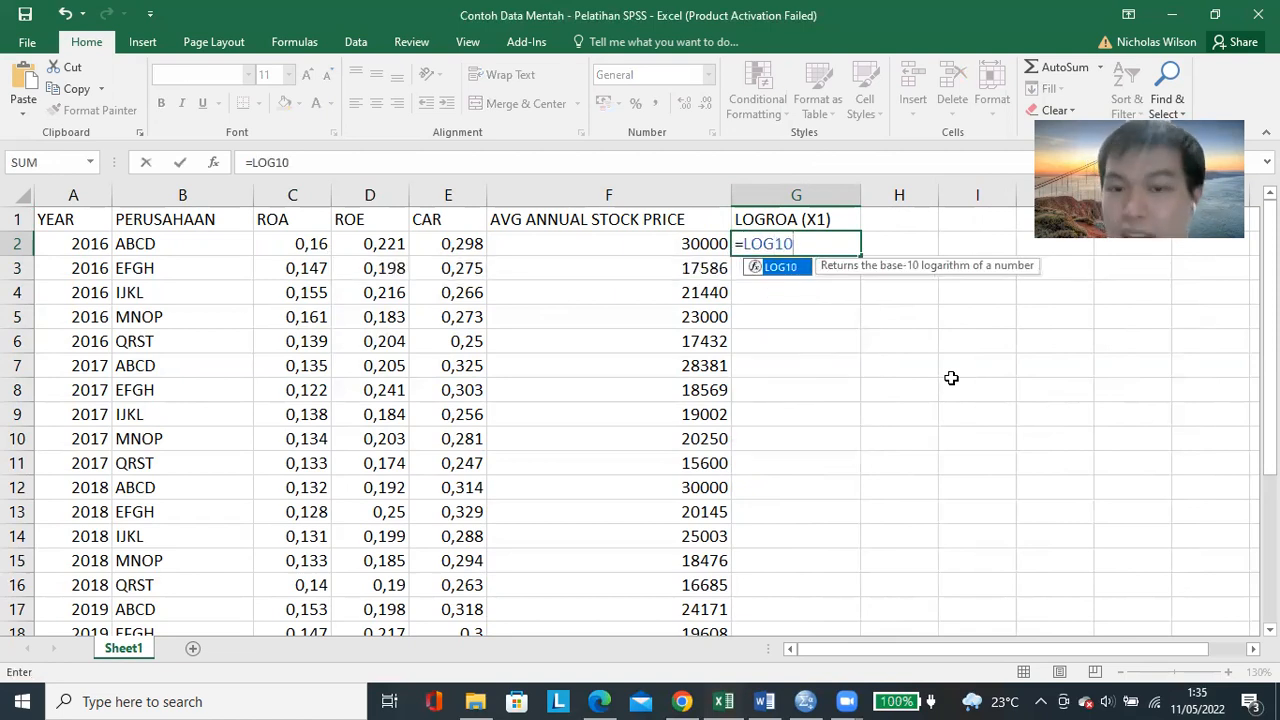
pyautogui.write('(')
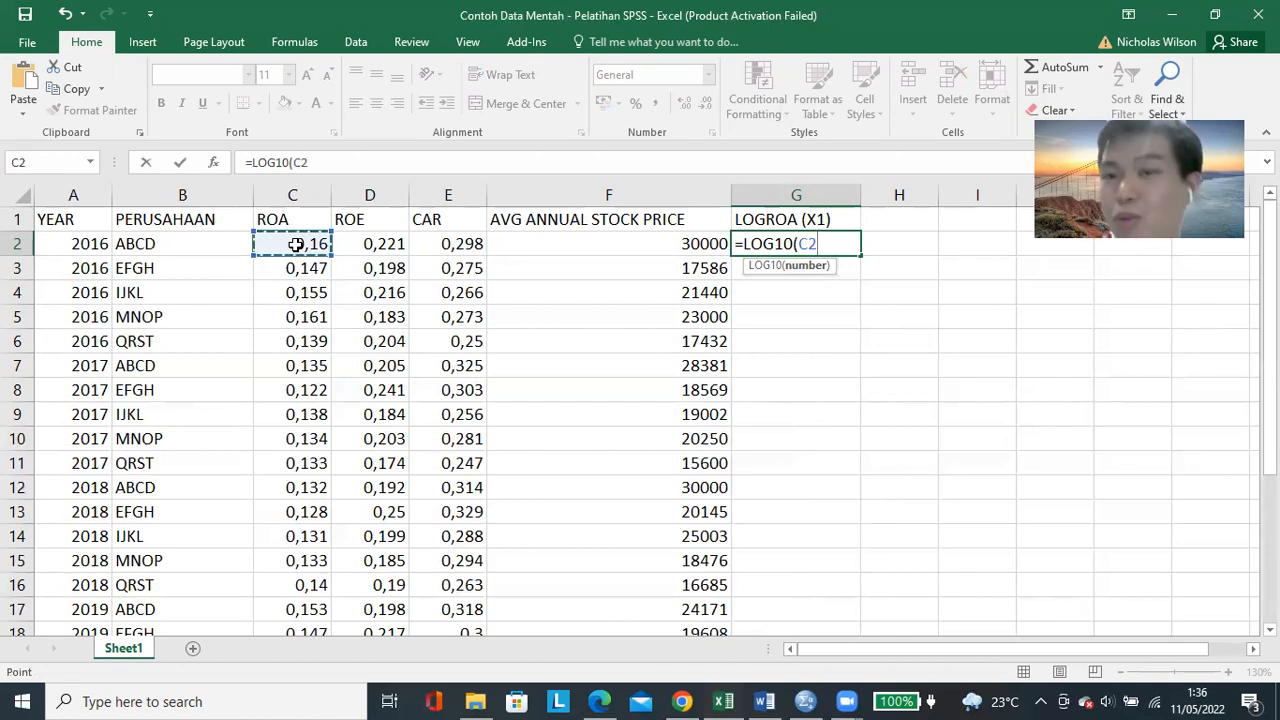
pyautogui.write(')')
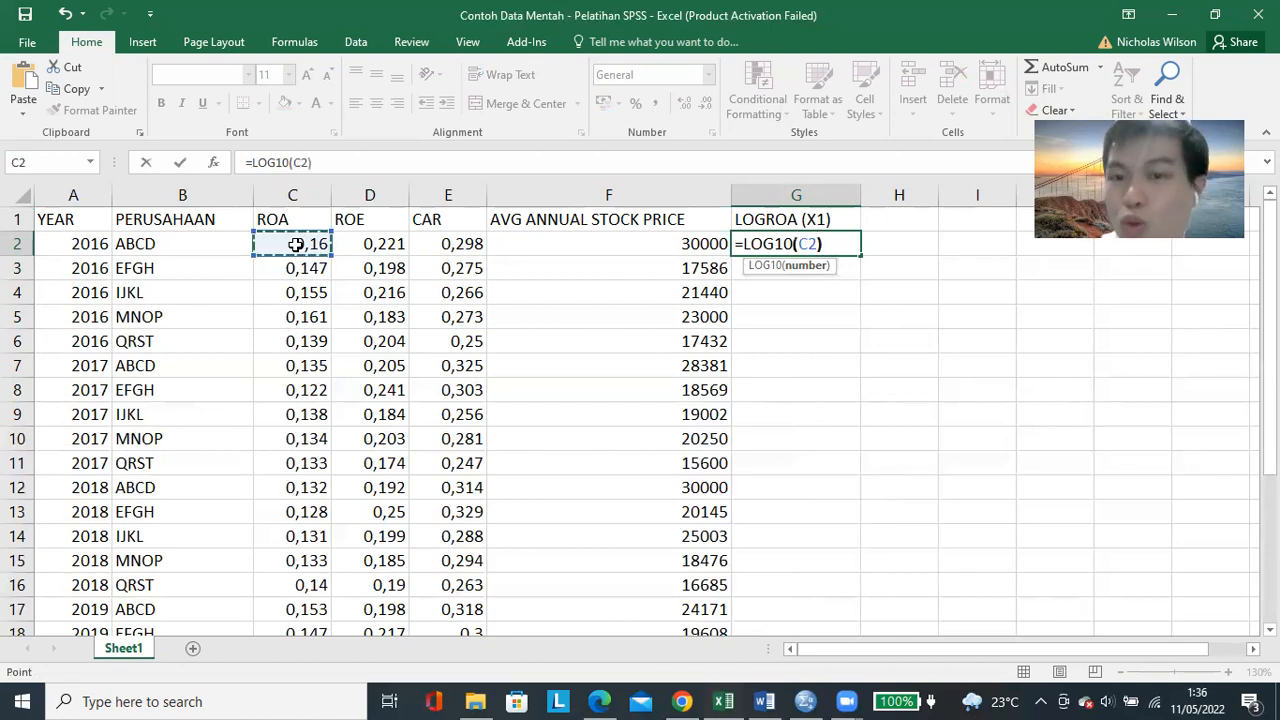
pyautogui.press('Return')
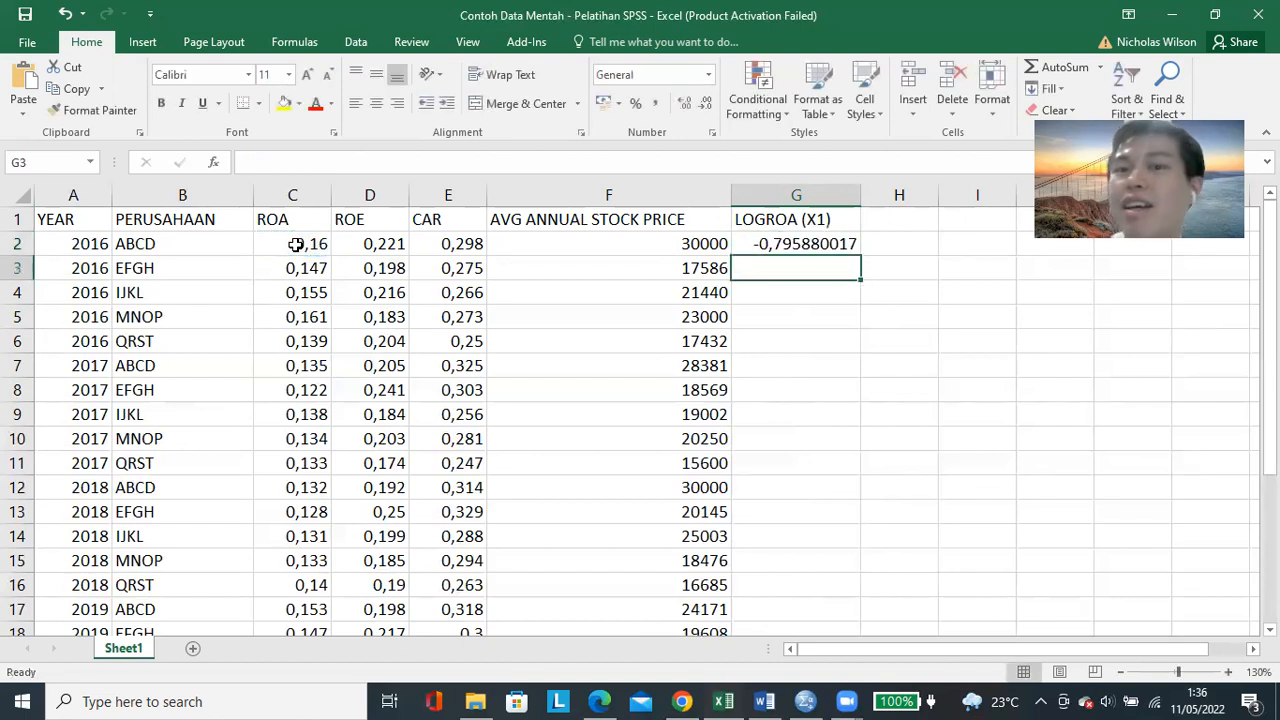
# Fill the LOGROA formula from G2 down through G26 to cover all data rows
pyautogui.click(816, 249)
pyautogui.moveTo(860, 257)
pyautogui.mouseDown()
pyautogui.moveTo(849, 400)
pyautogui.moveTo(849, 269)
pyautogui.moveTo(861, 262)
pyautogui.mouseUp()
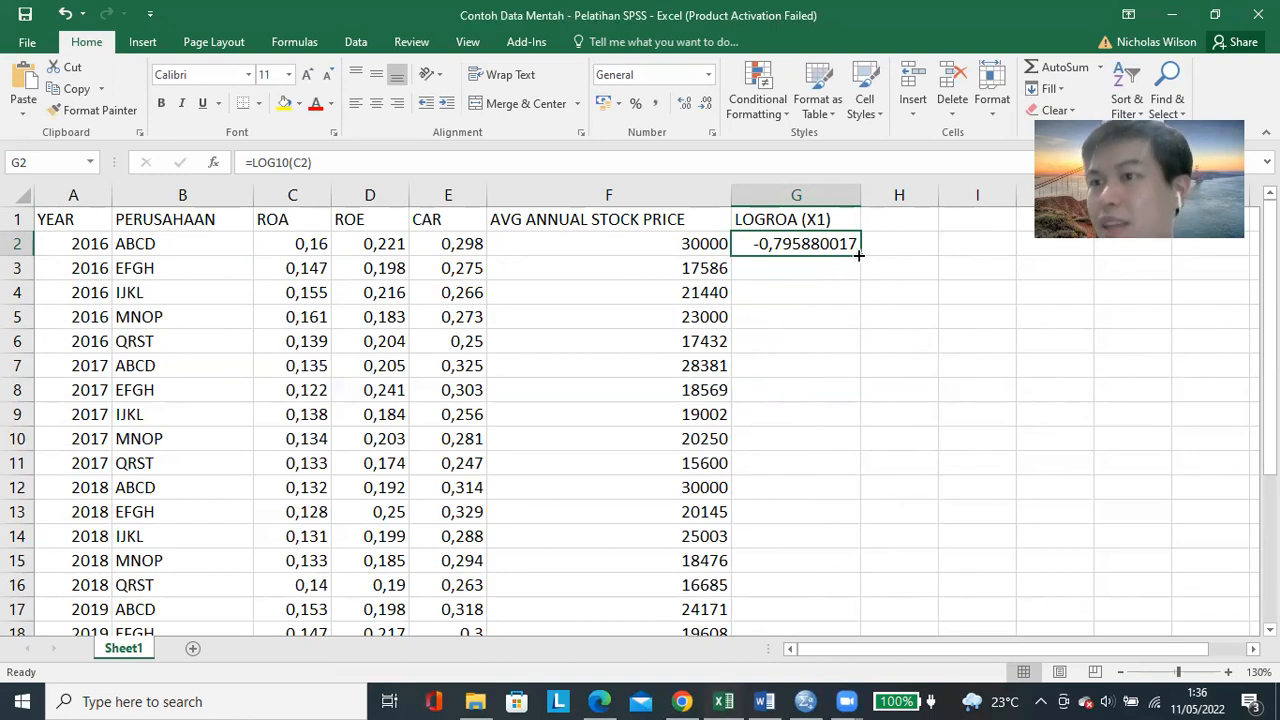
pyautogui.moveTo(858, 256); pyautogui.dragTo(846, 580)
pyautogui.scroll(3, 793, 482)
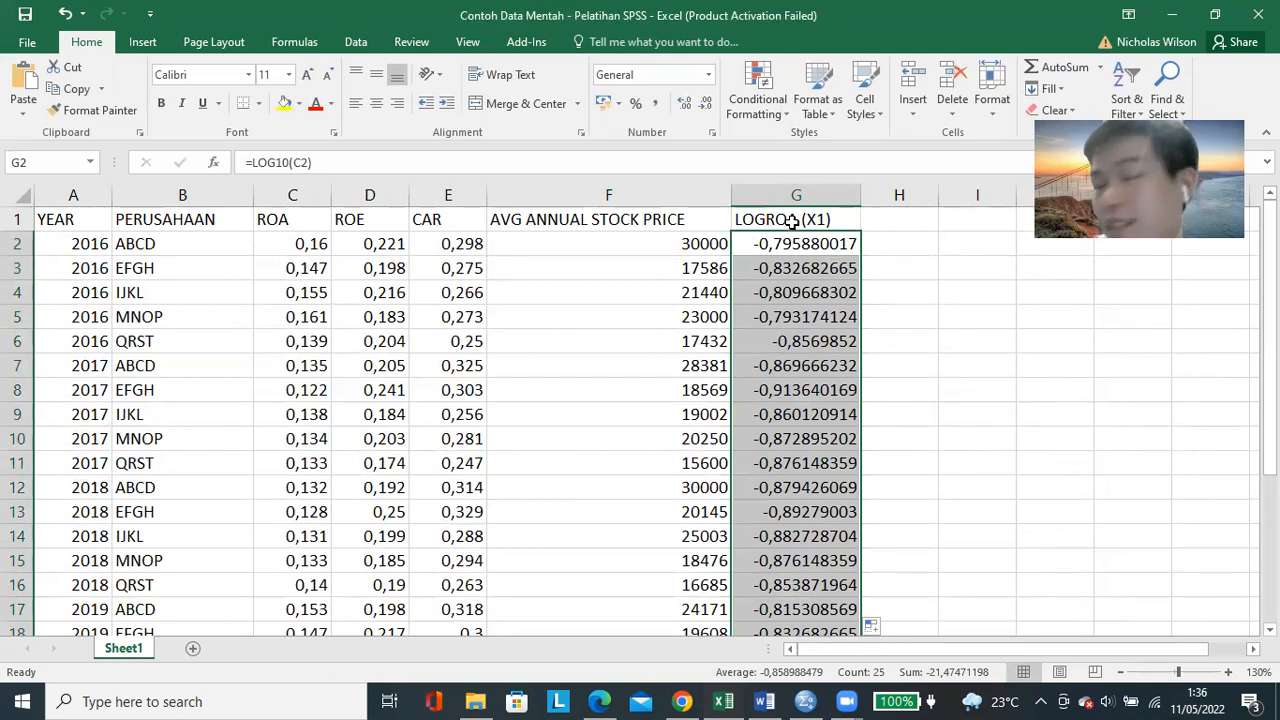
# Narrow column F, widen column H, and enter the header LOGROE (X2) in H1
pyautogui.moveTo(731, 195); pyautogui.dragTo(694, 201)
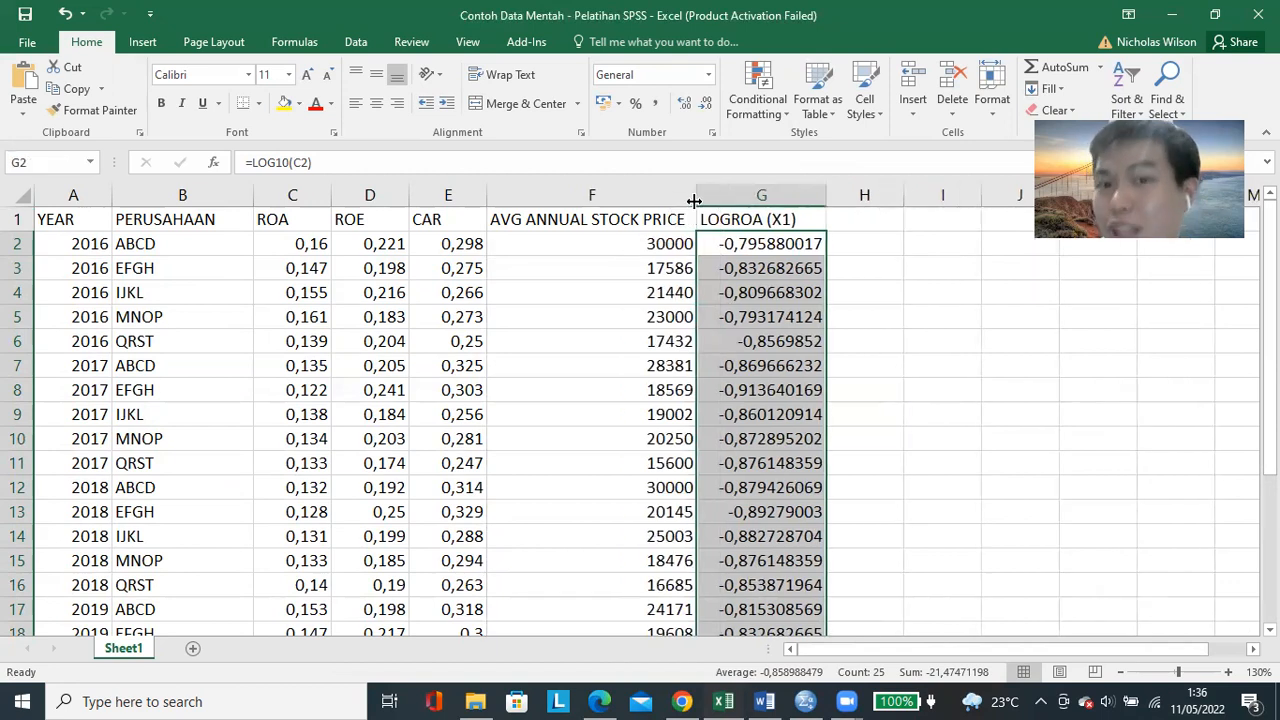
pyautogui.click(850, 220)
pyautogui.doubleClick(903, 198)
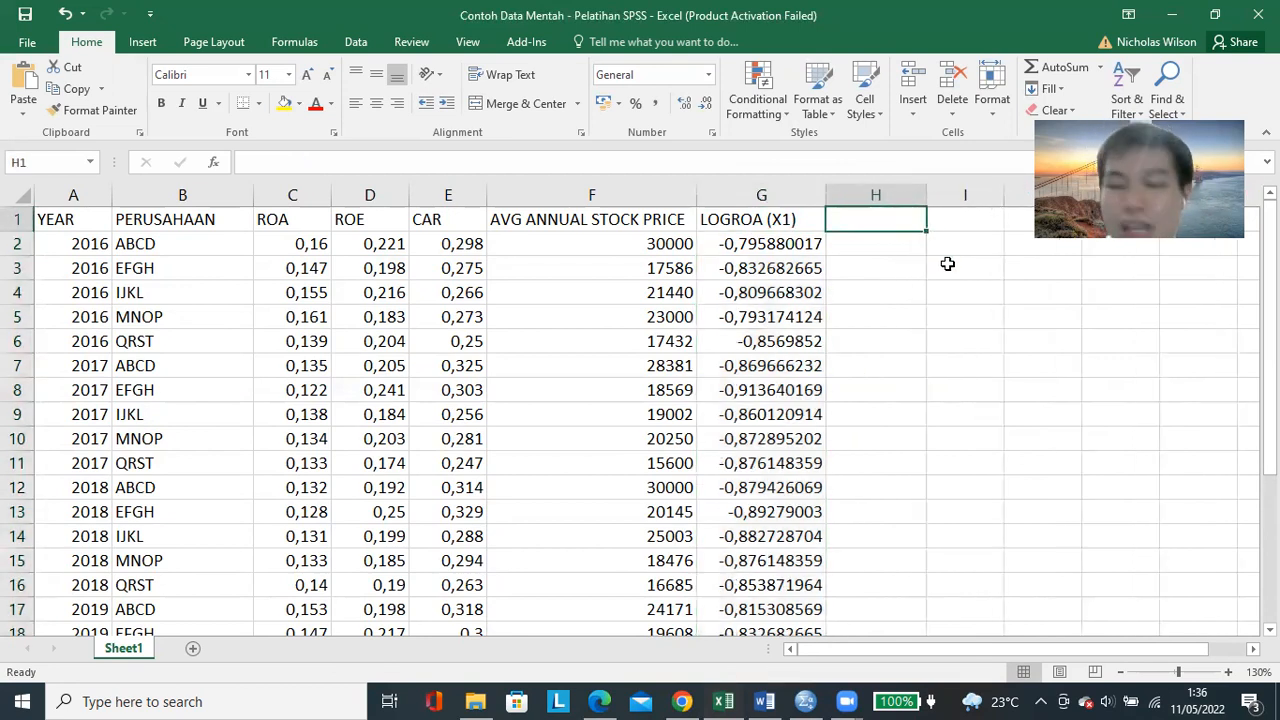
pyautogui.write('LOGROE (X2)')
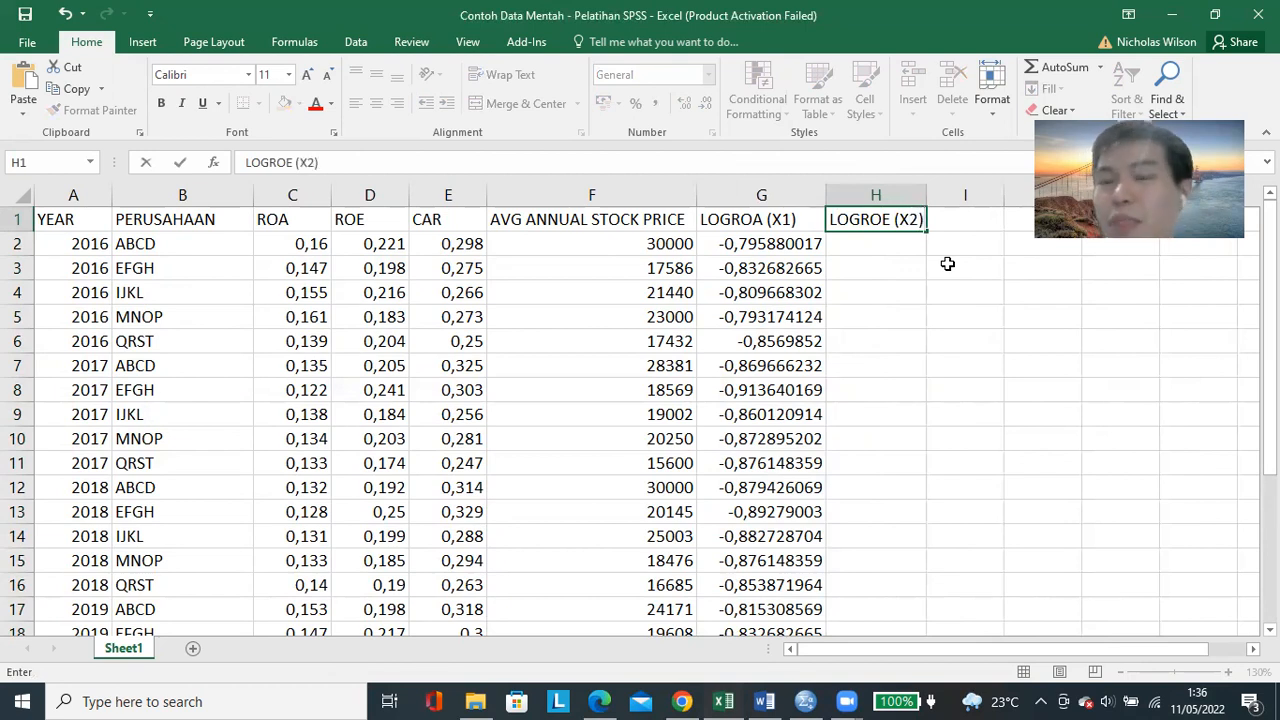
pyautogui.press('Return')
pyautogui.moveTo(918, 196); pyautogui.dragTo(949, 288)
# Enter the formula =LOG10(D2) in H2 to compute the base-10 logarithm of the first ROE value
pyautogui.write('=LOG1-0')
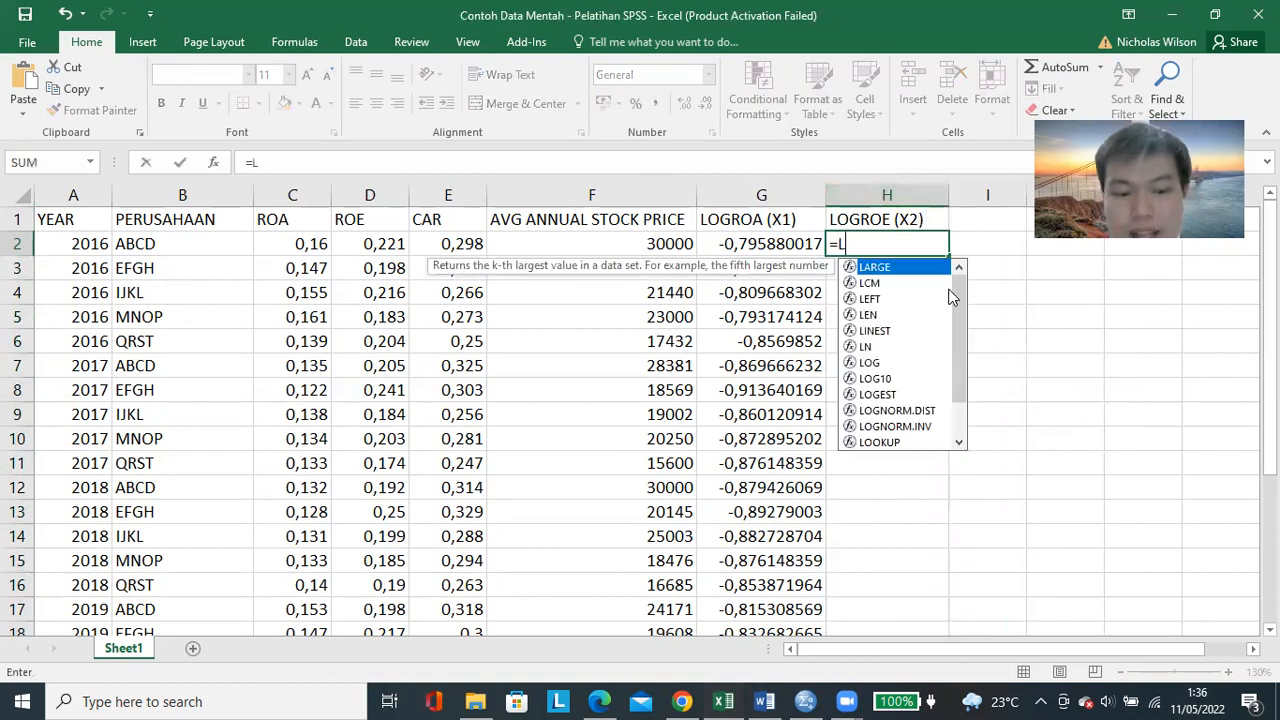
pyautogui.press('BackSpace')
pyautogui.press('BackSpace')
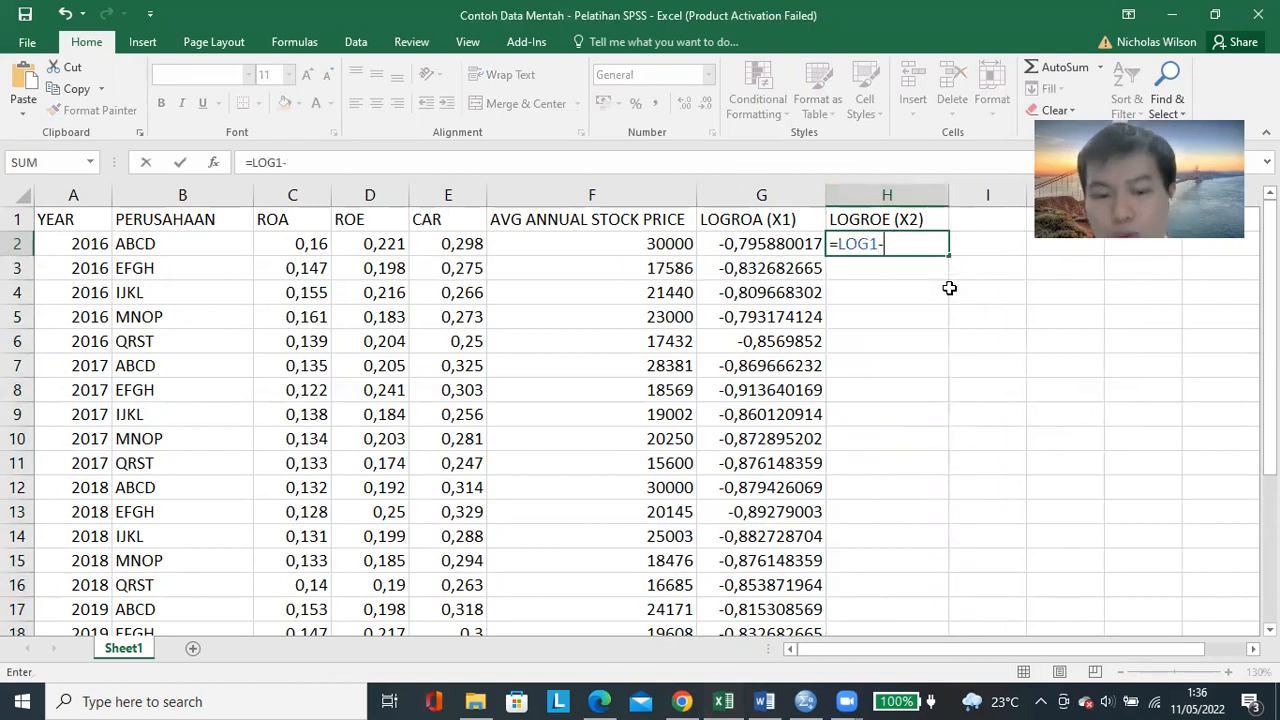
pyautogui.write('0(')
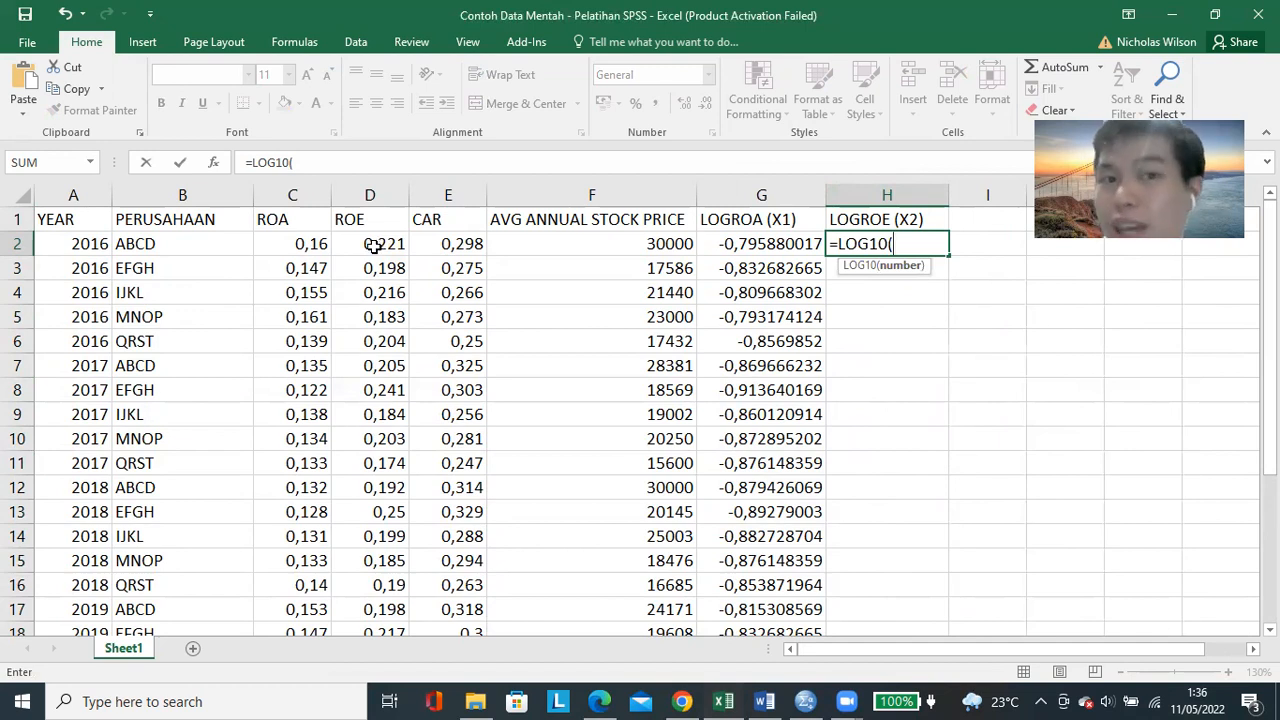
pyautogui.click(372, 245)
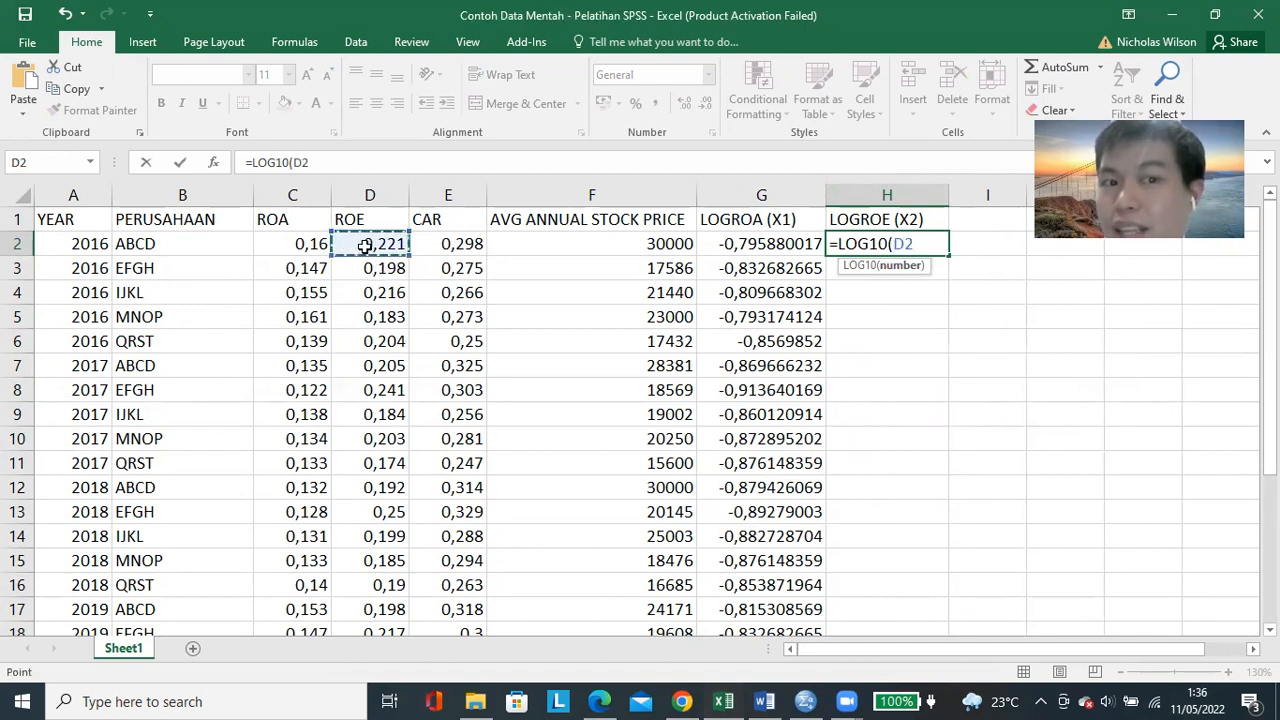
pyautogui.write(')')
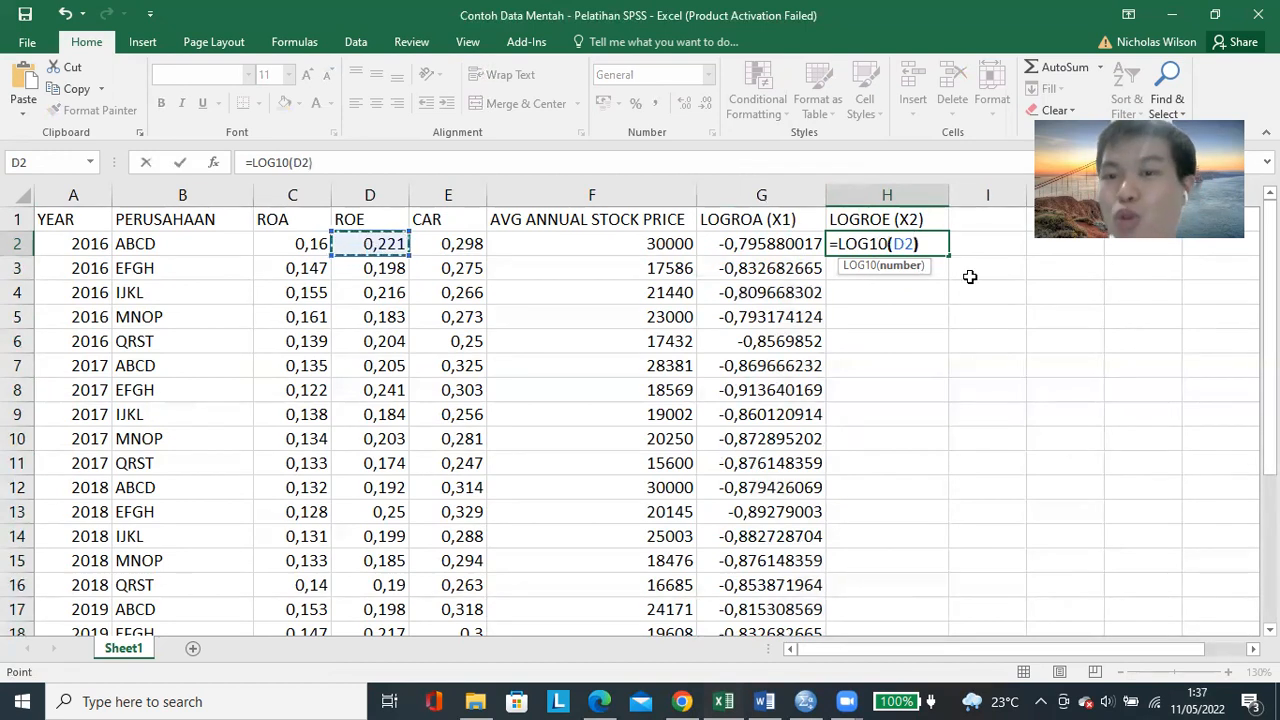
pyautogui.press('Return')
# Fill the LOGROE formula from H2 down through H26 to cover all data rows
pyautogui.press('Up')
pyautogui.click(952, 262)
pyautogui.click(956, 247)
pyautogui.moveTo(948, 256); pyautogui.dragTo(926, 598)
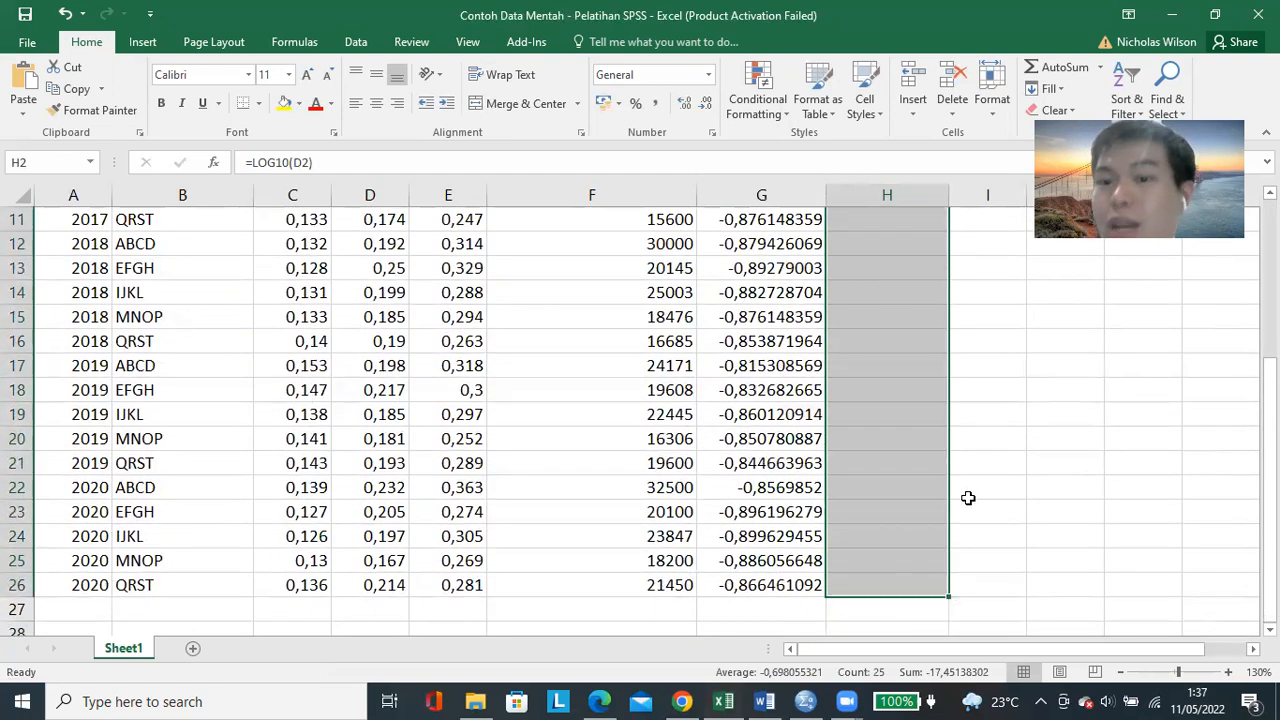
pyautogui.scroll(4, 980, 400)
# Enter the header LOGCAR (X3) in I1 and widen column I to fit it
pyautogui.click(1004, 219)
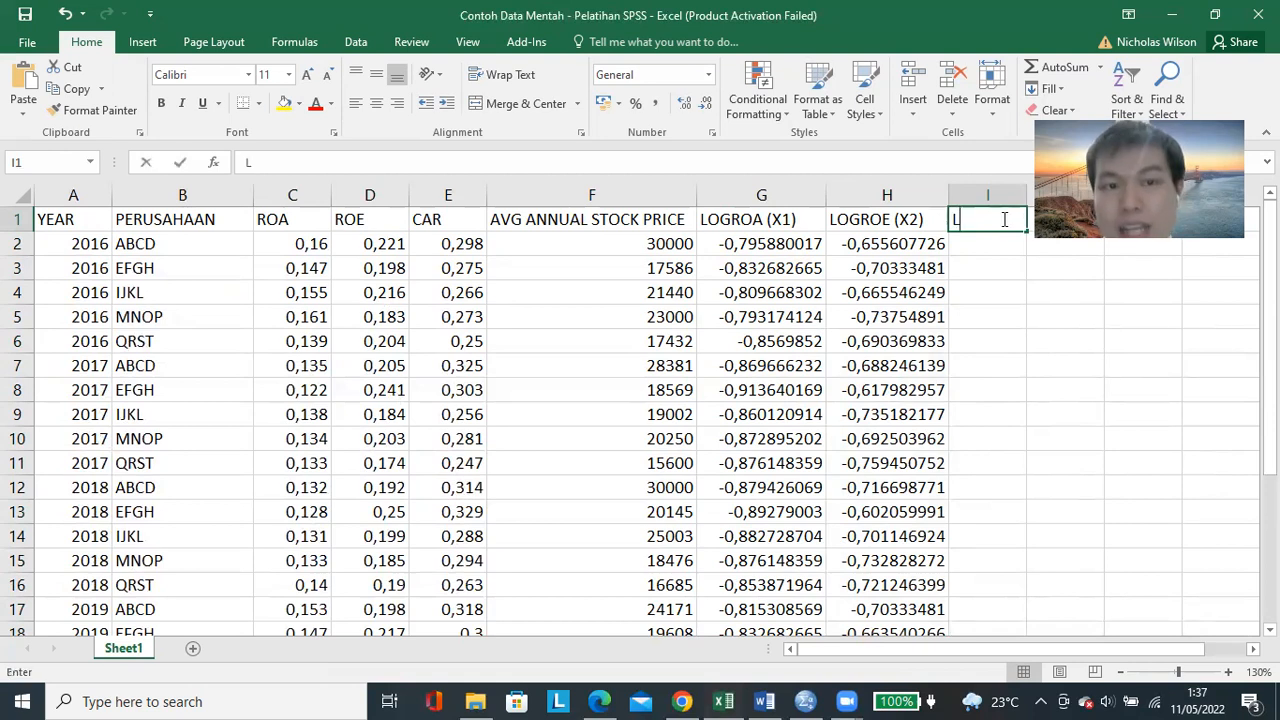
pyautogui.write('LOGCAR (X3)')
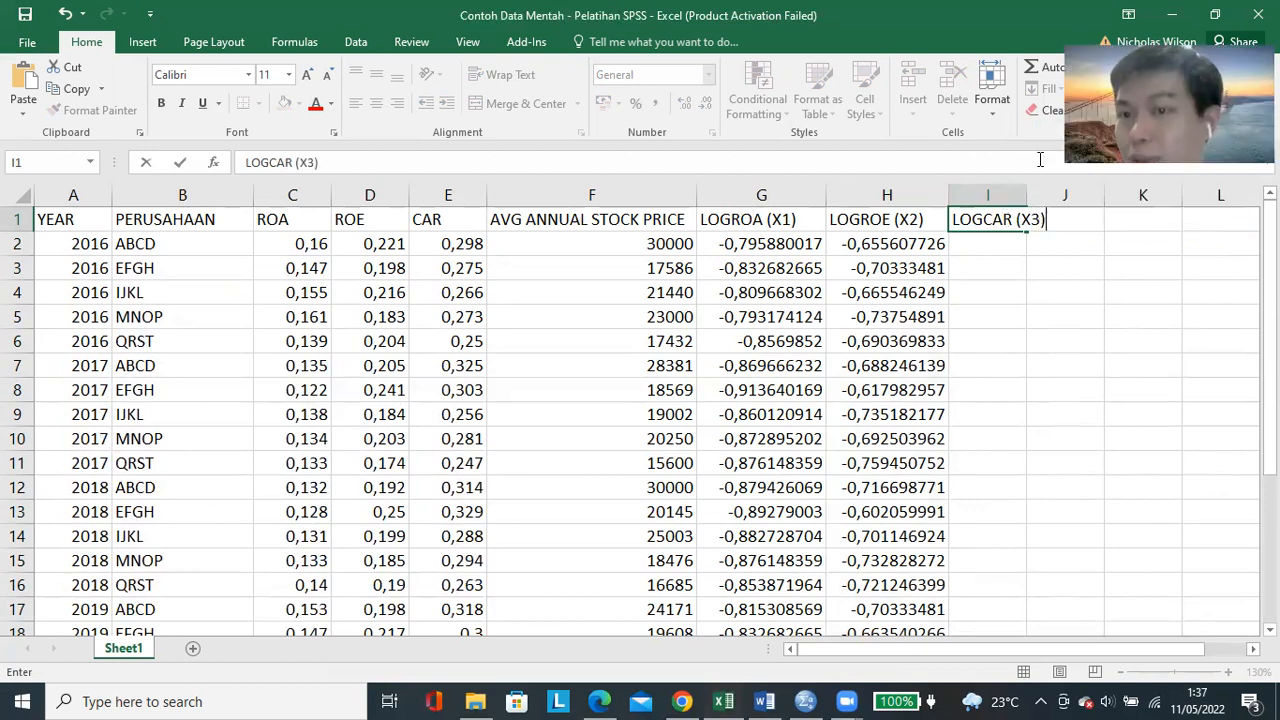
pyautogui.press('Tab')
# Enter the formula =LOG10(E2) in I2 to compute the base-10 logarithm of the first CAR value
pyautogui.click(1037, 243)
pyautogui.write('=')
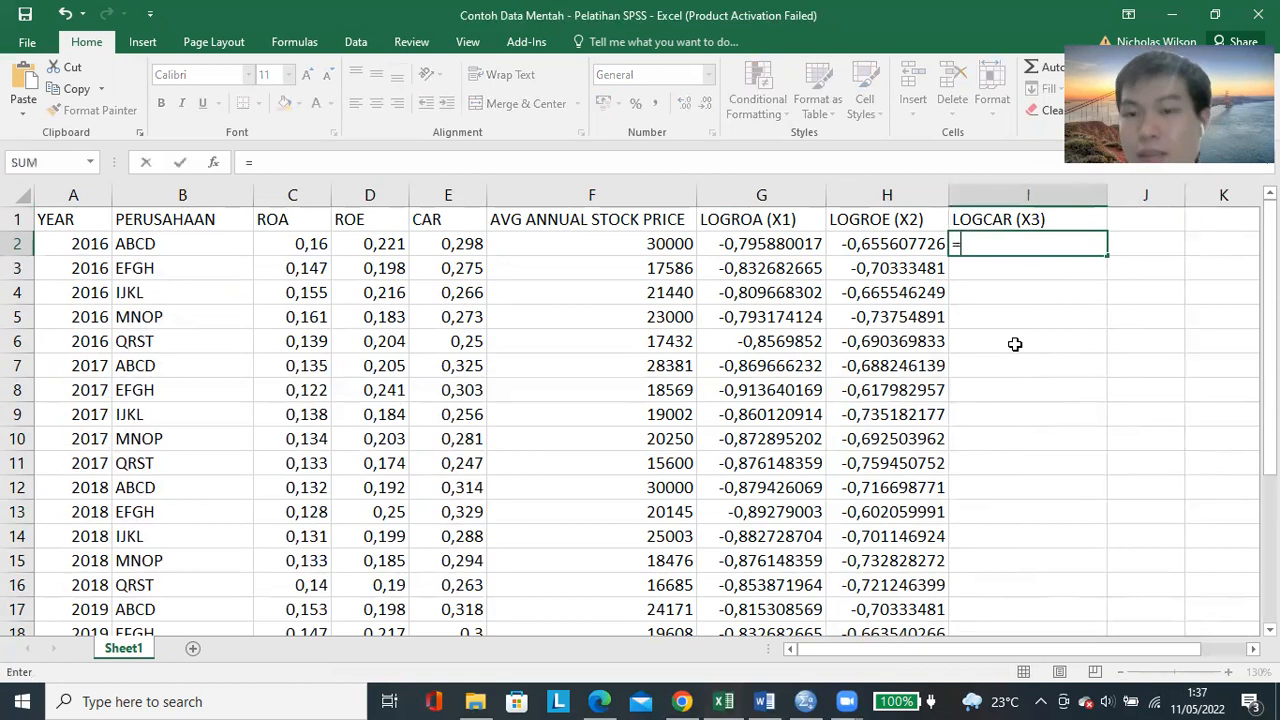
pyautogui.press('BackSpace')
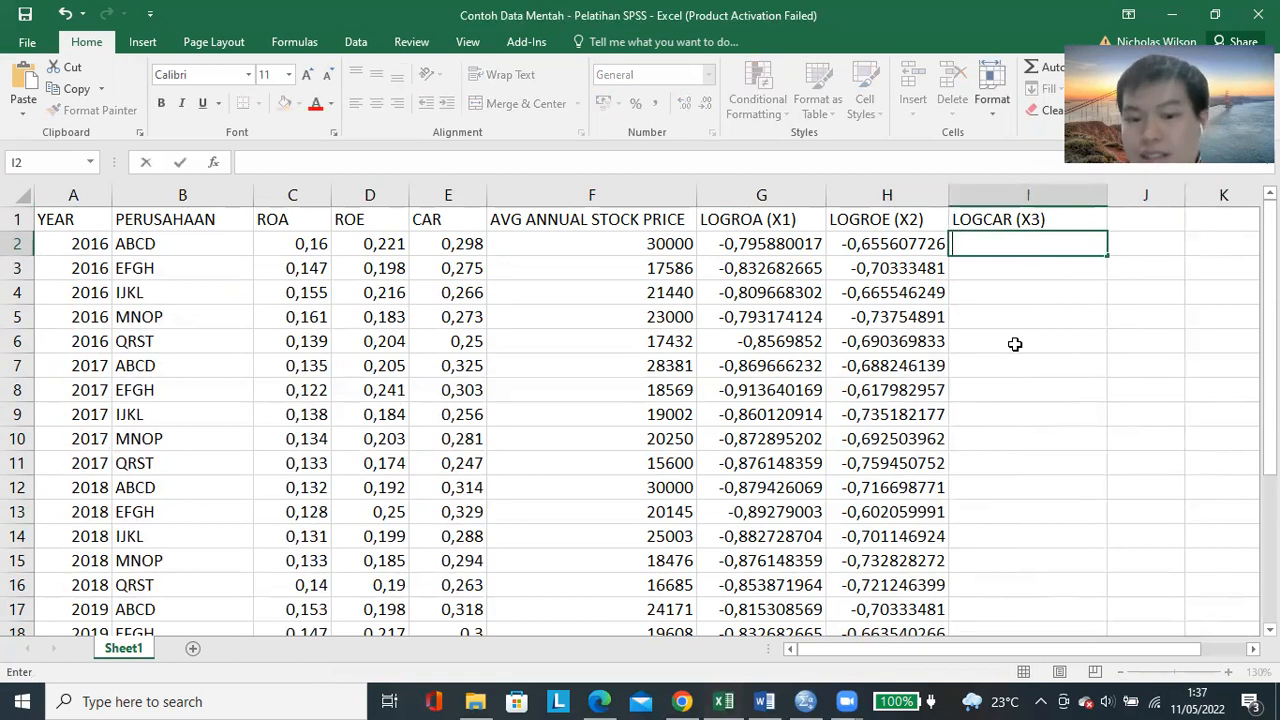
pyautogui.write('=LOGCA')
pyautogui.press('BackSpace')
pyautogui.press('BackSpace')
pyautogui.write('10(')
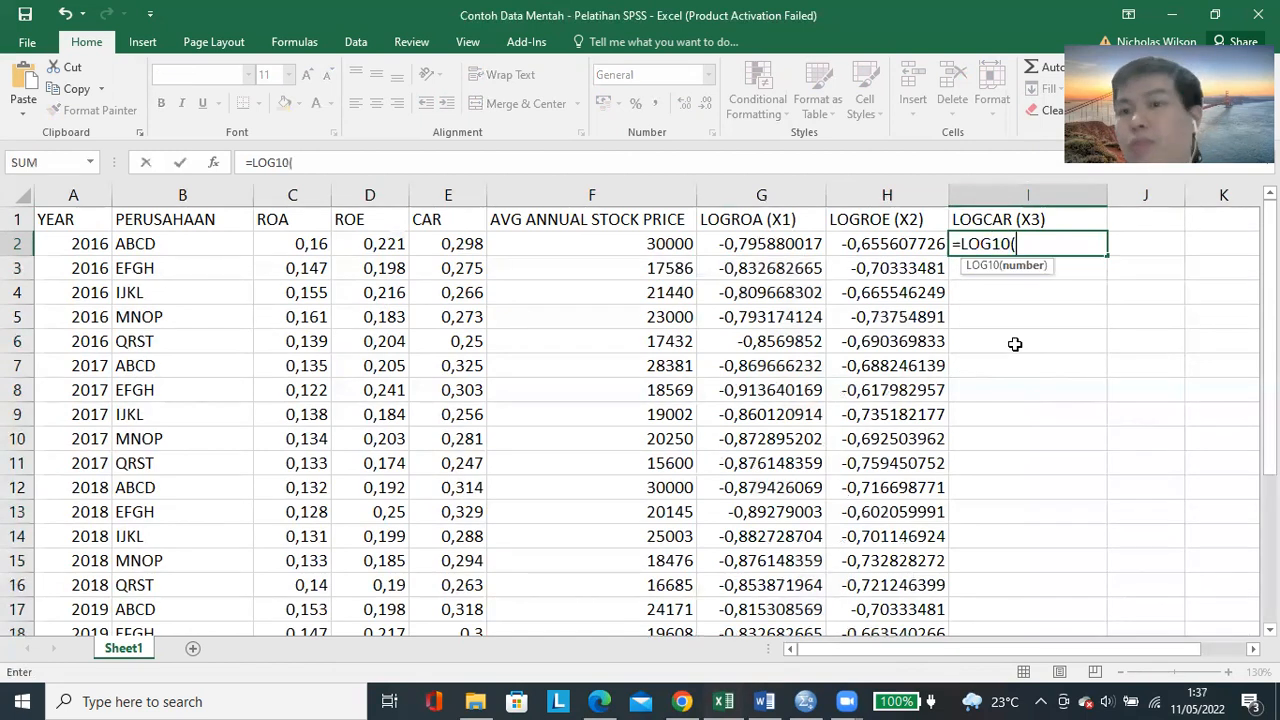
pyautogui.click(451, 246)
pyautogui.write(')')
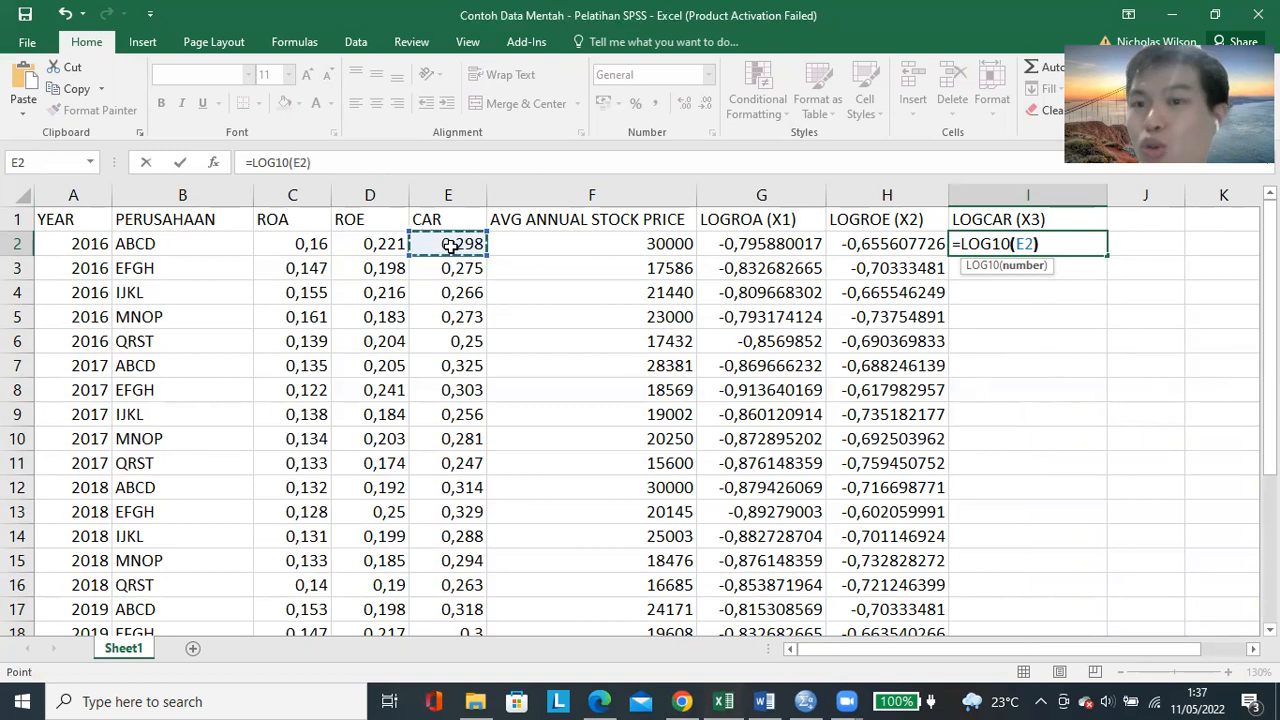
pyautogui.press('Return')
# Fill the LOGCAR formula from I2 down through I26 to cover all data rows
pyautogui.click(1008, 243)
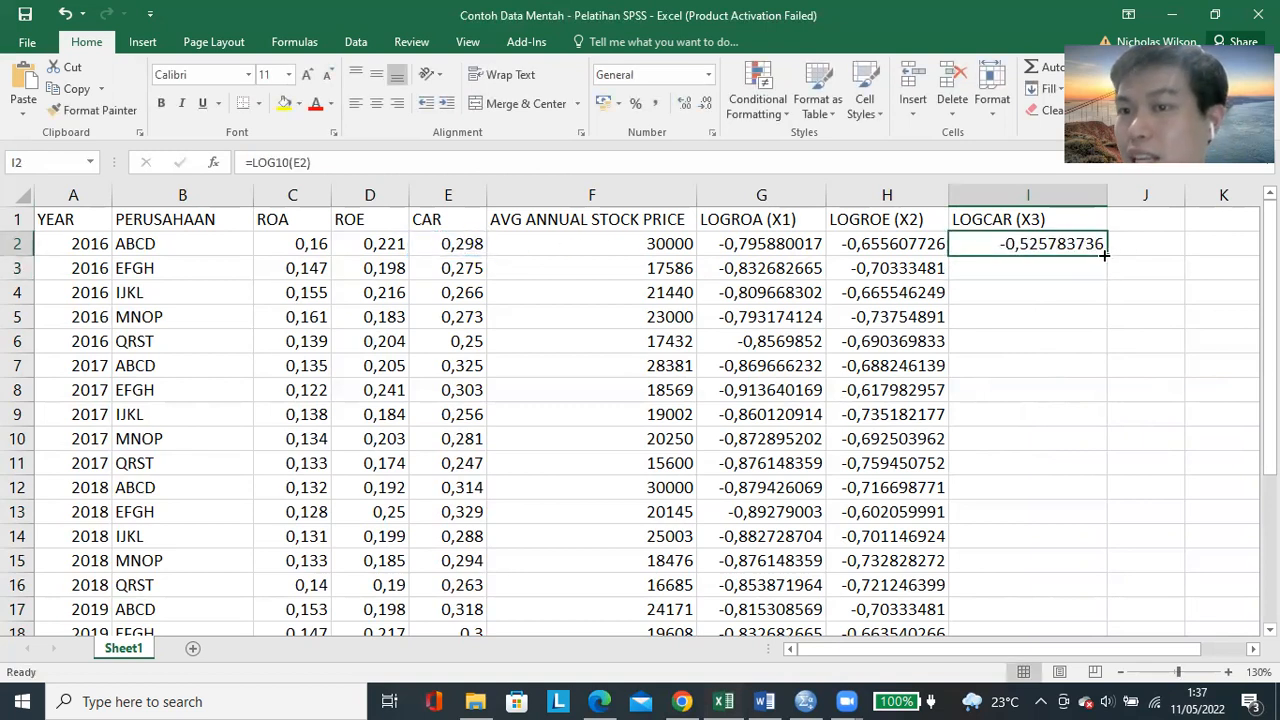
pyautogui.moveTo(1104, 256); pyautogui.dragTo(1069, 591)
pyautogui.scroll(4, 1097, 480)
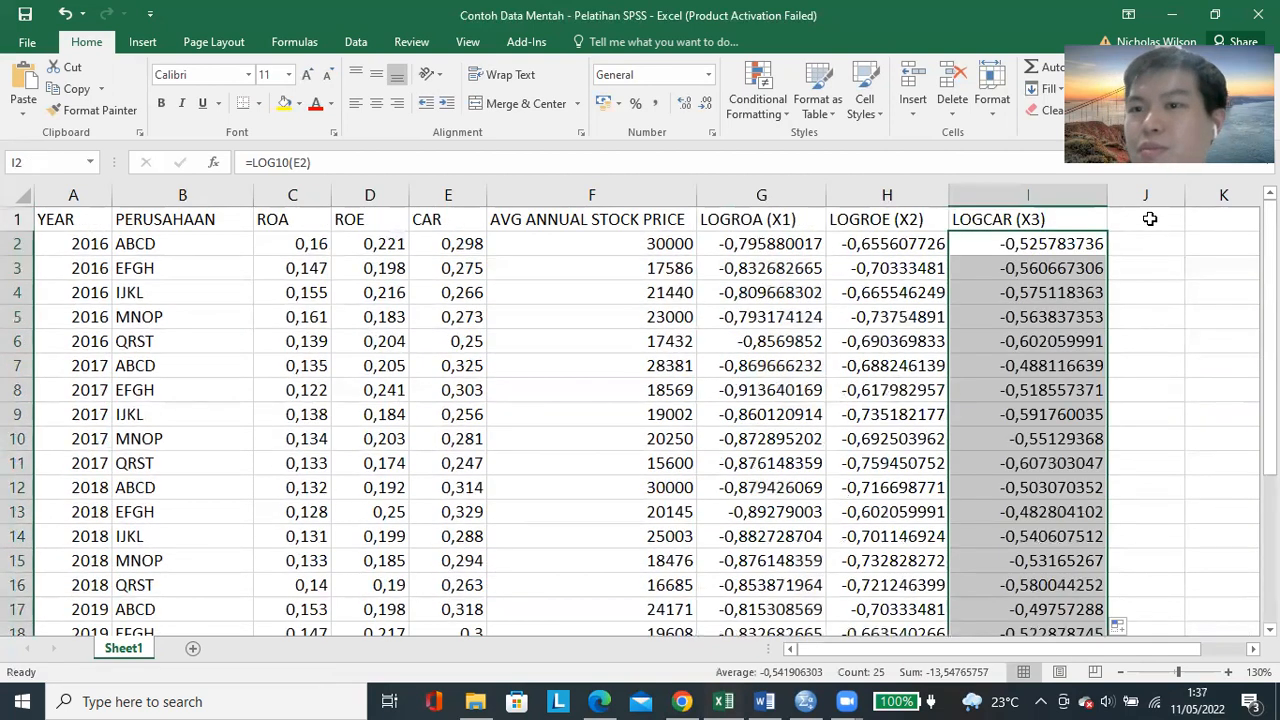
# Enter the header LOGPRICE (Y) in J1 and fit column J to its width
pyautogui.click(1150, 219)
pyautogui.write('L')
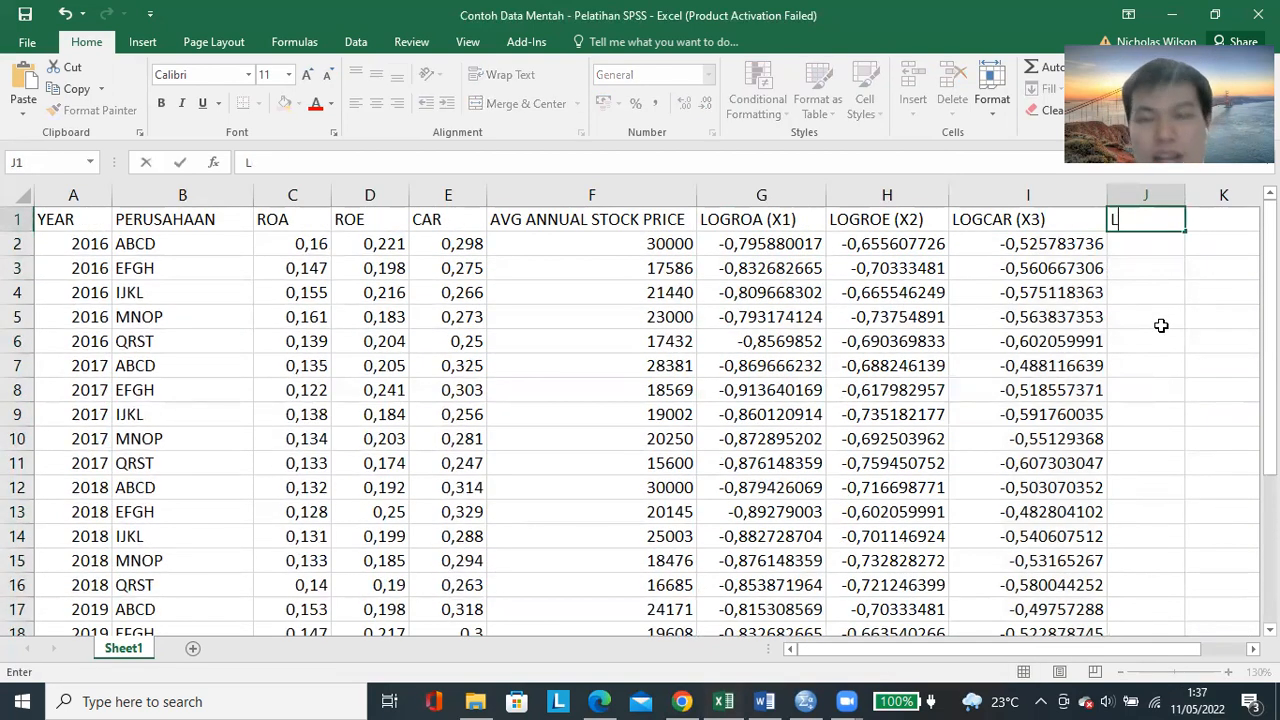
pyautogui.write('OGPRICE (')
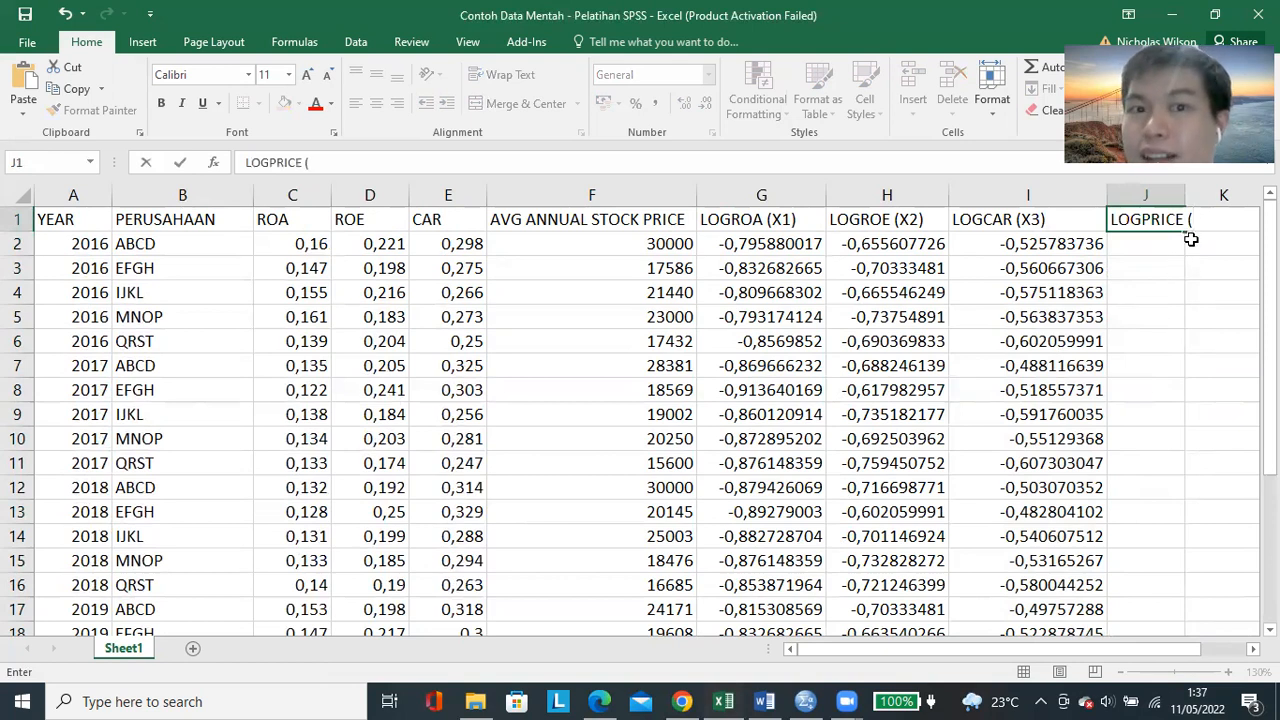
pyautogui.write('Y)')
pyautogui.click(1195, 243)
pyautogui.doubleClick(1186, 203)
# Enter the formula =LOG10(F2) in J2 to compute the base-10 logarithm of the first average annual stock price
pyautogui.click(1174, 246)
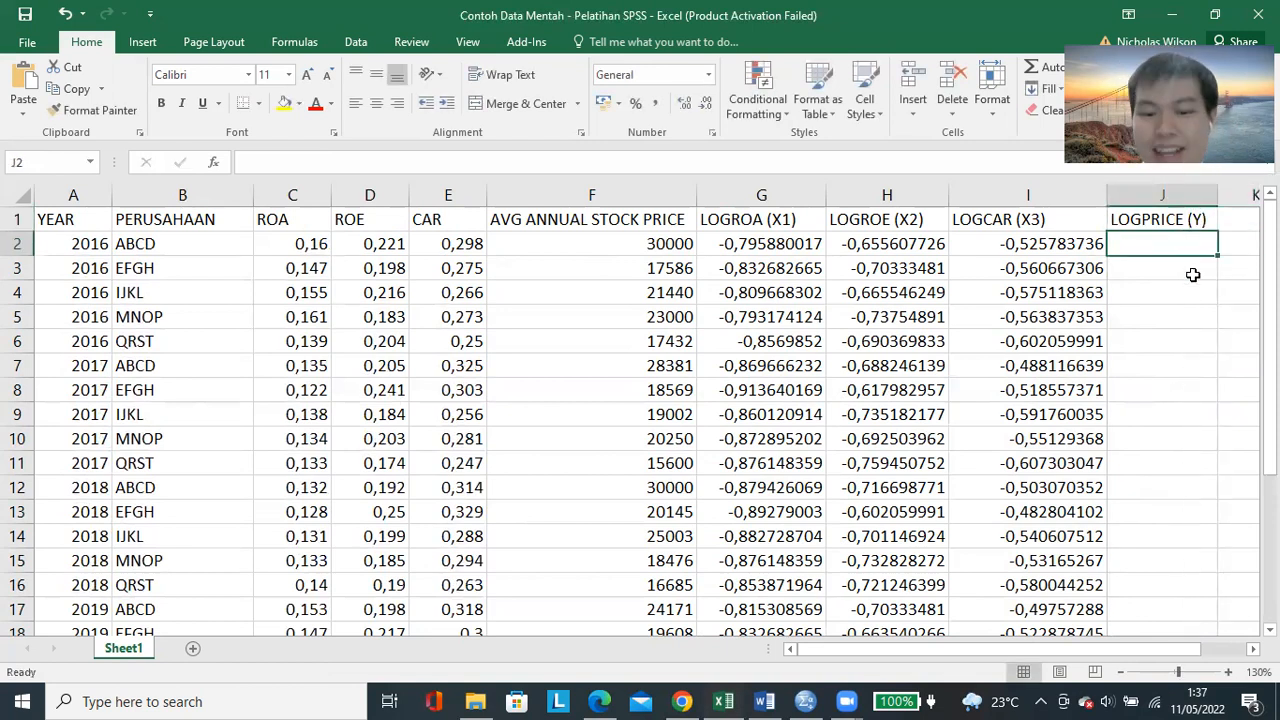
pyautogui.write('=LOG10(')
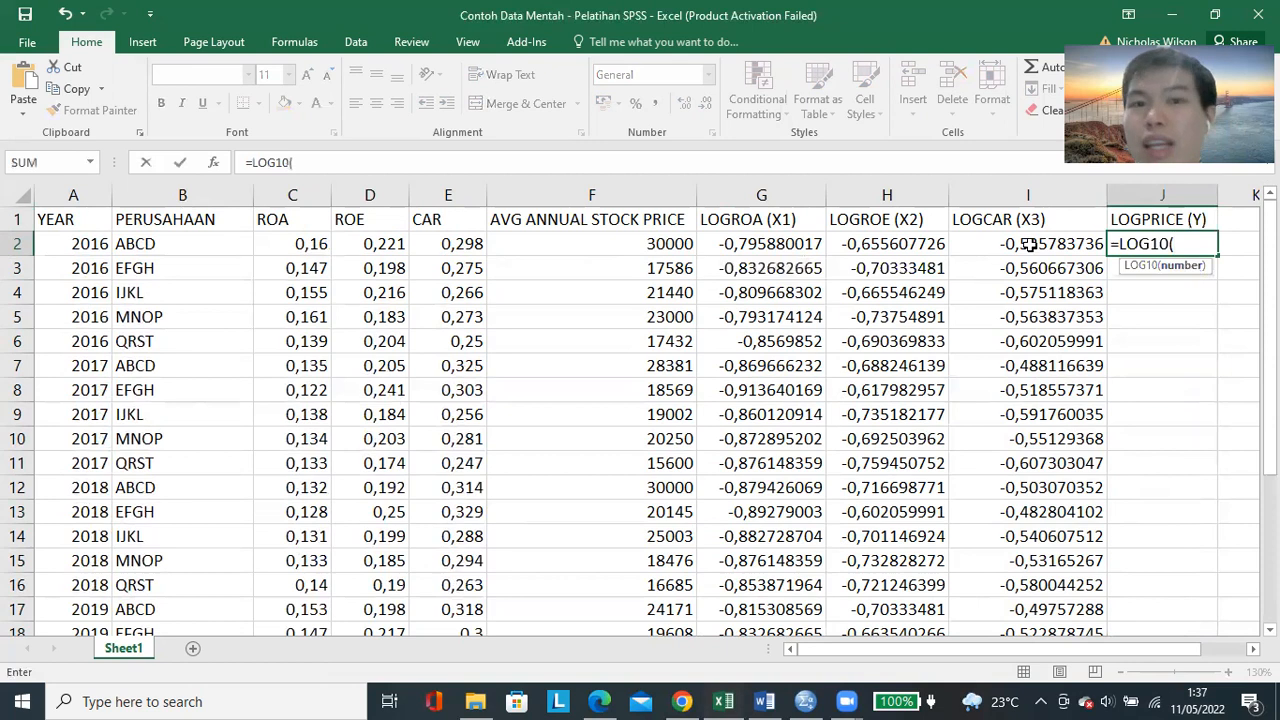
pyautogui.click(634, 246)
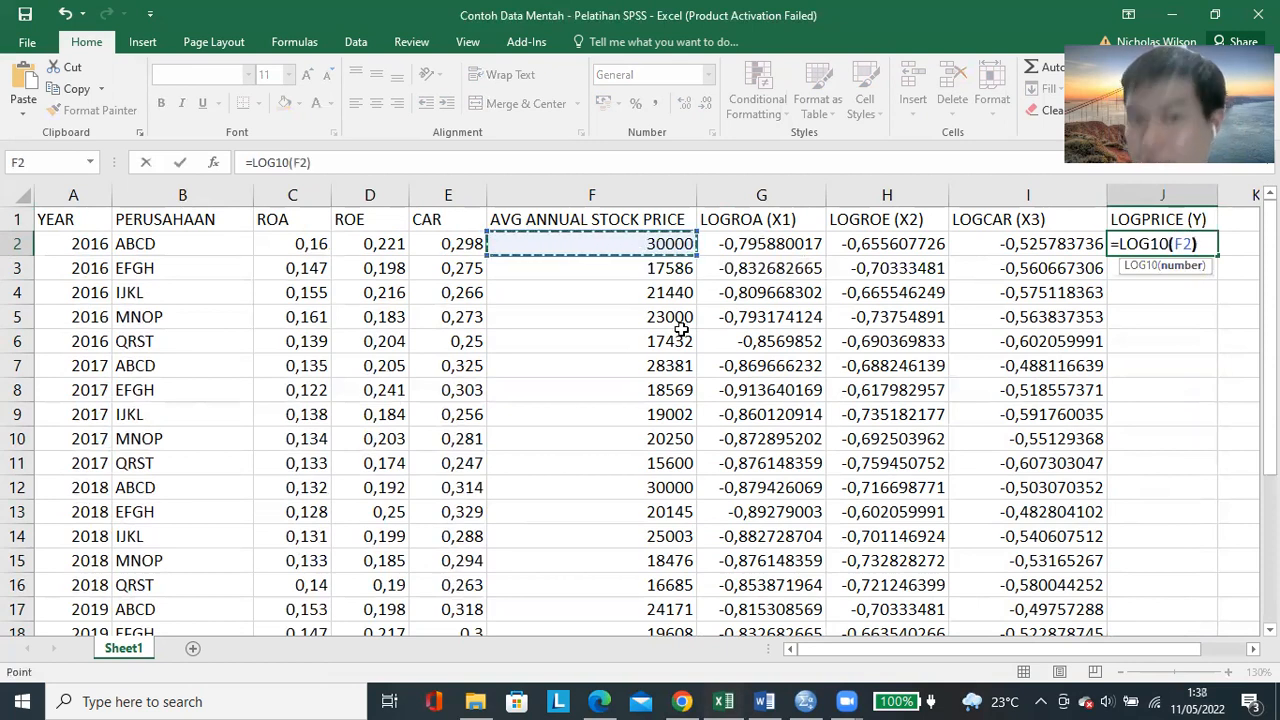
pyautogui.write(')')
pyautogui.press('Return')
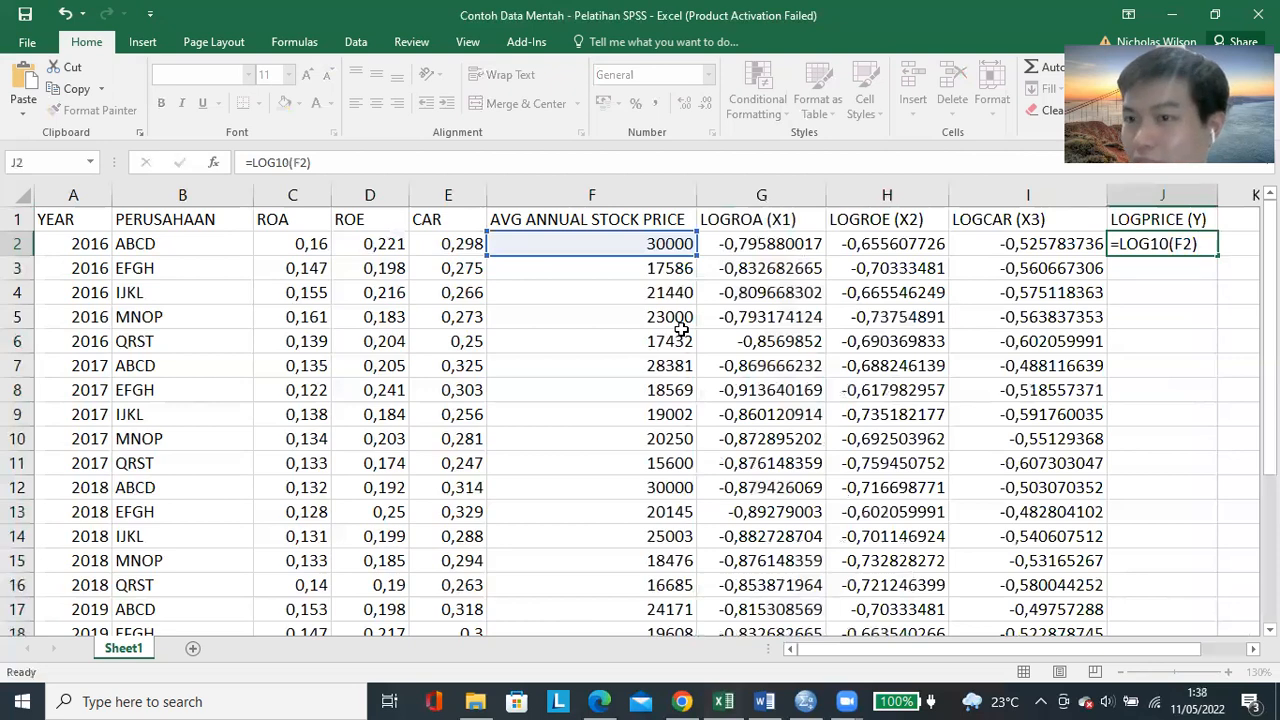
# Fill the LOGPRICE formula from J2 down the remaining data rows of column J
pyautogui.click(1207, 237)
pyautogui.moveTo(1217, 255); pyautogui.dragTo(1103, 486)
pyautogui.scroll(4, 1058, 343)
pyautogui.click(1058, 343)
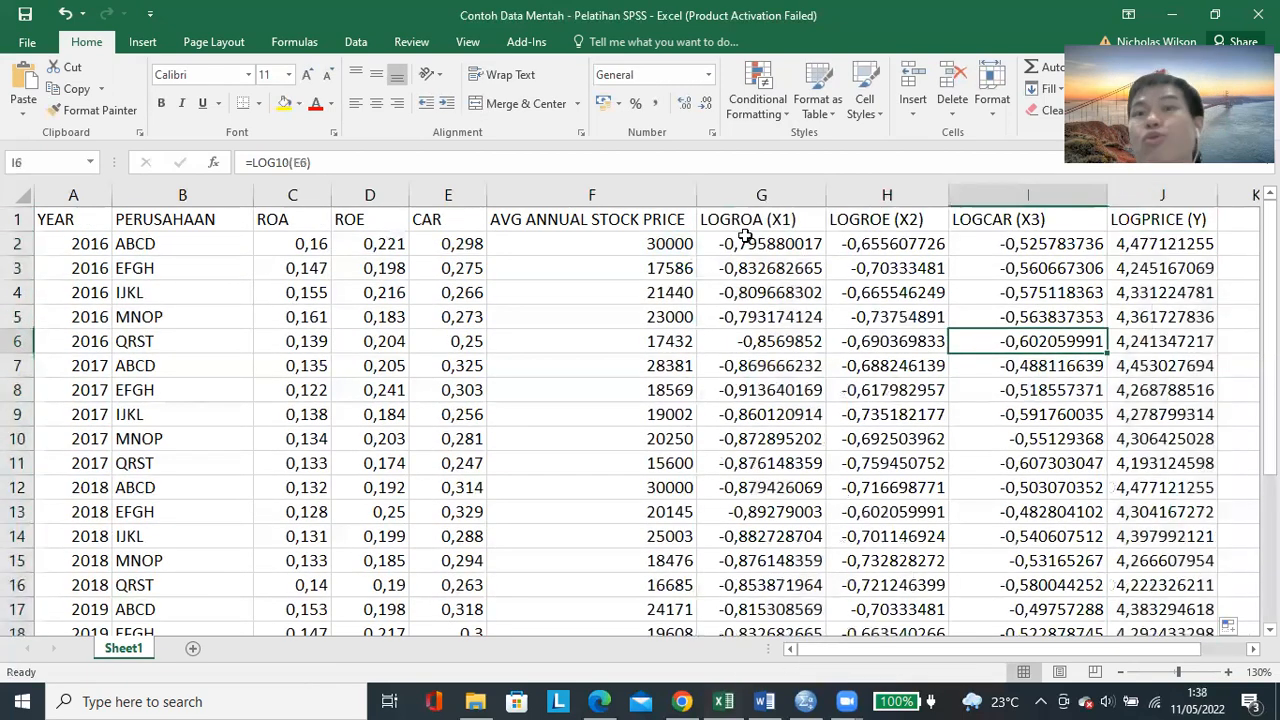
# Examine the log-transformed columns LOGROA (X1) through LOGPRICE (Y), selecting their headers and upper rows
pyautogui.click(1120, 672)
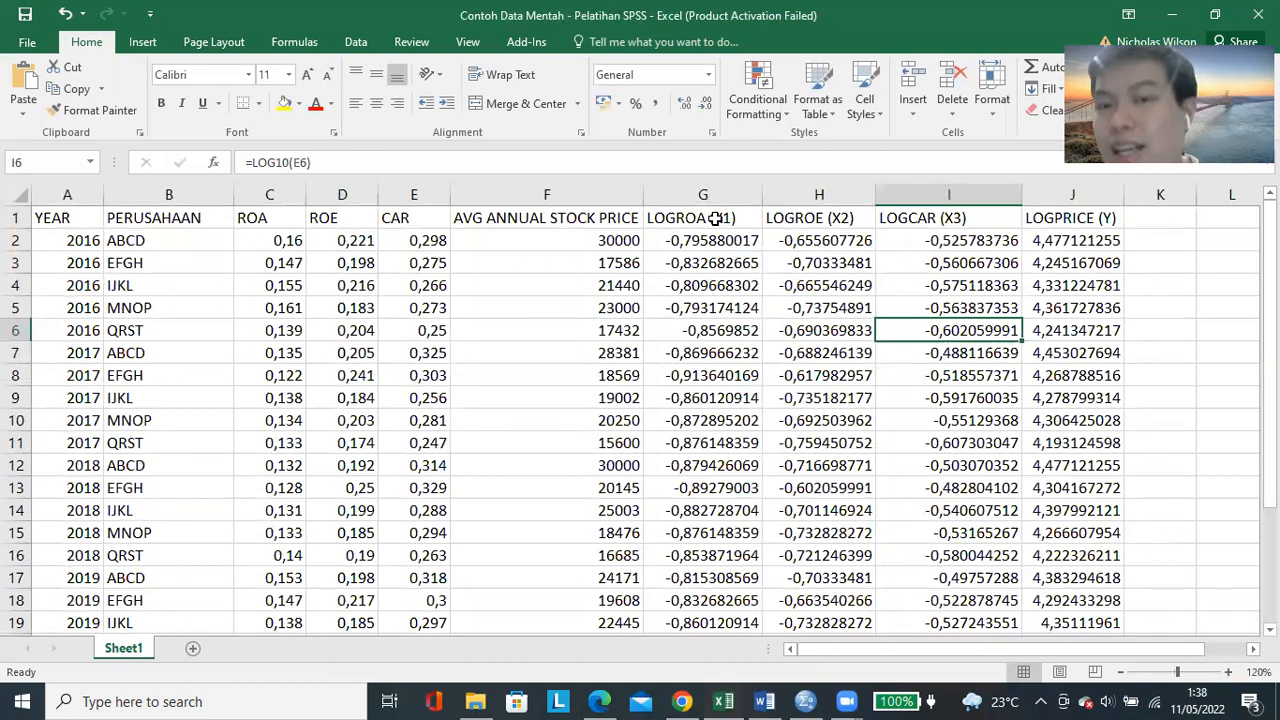
pyautogui.moveTo(716, 218); pyautogui.dragTo(1100, 221)
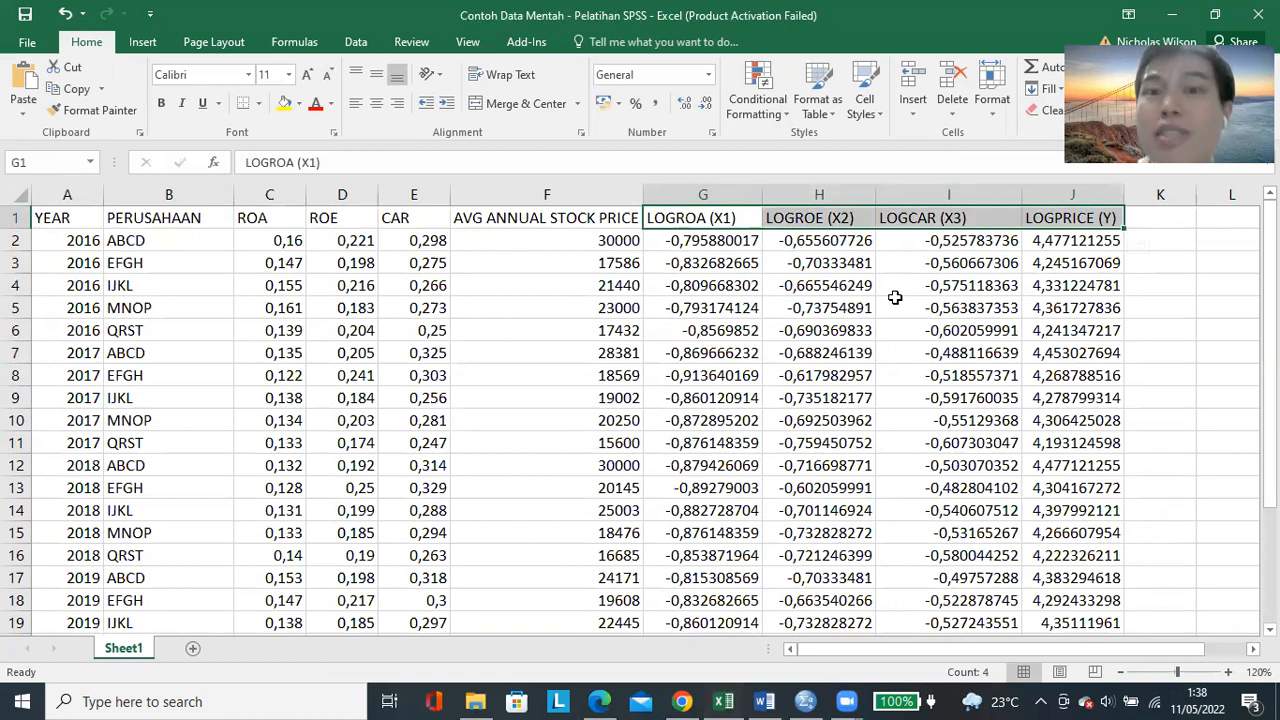
pyautogui.click(749, 308)
pyautogui.moveTo(726, 217); pyautogui.dragTo(1066, 304)
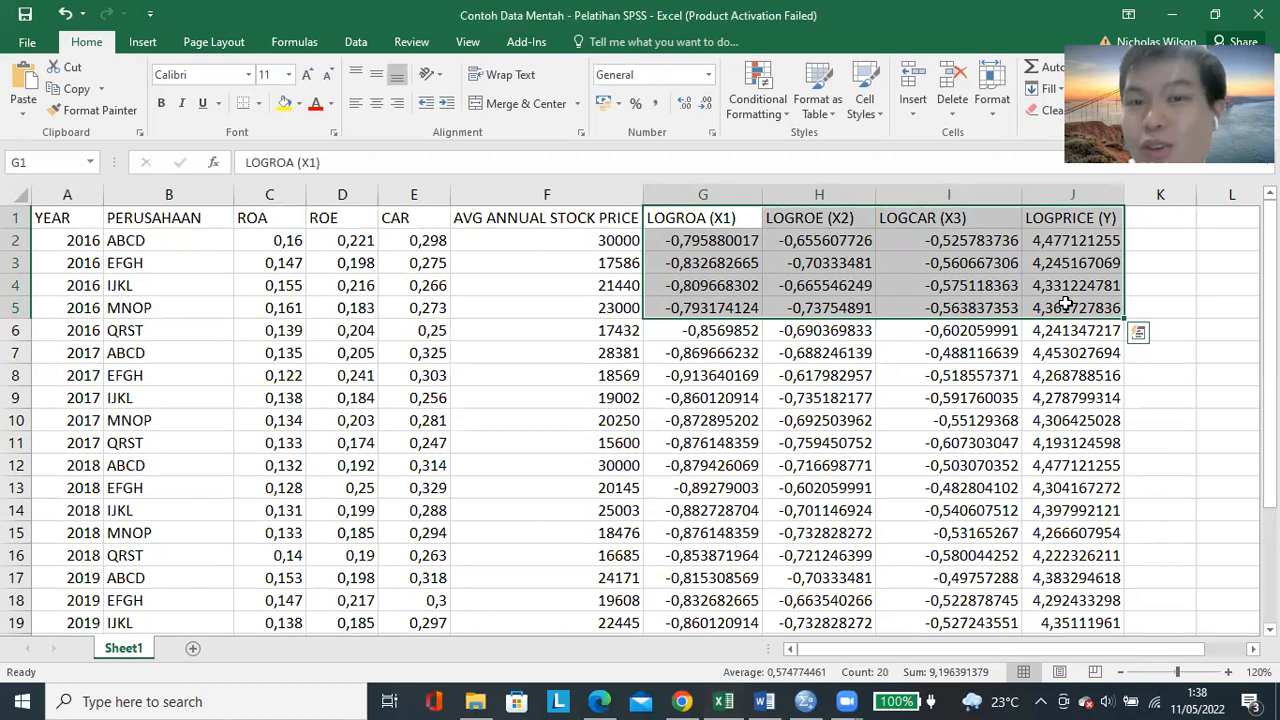
pyautogui.click(1065, 305)
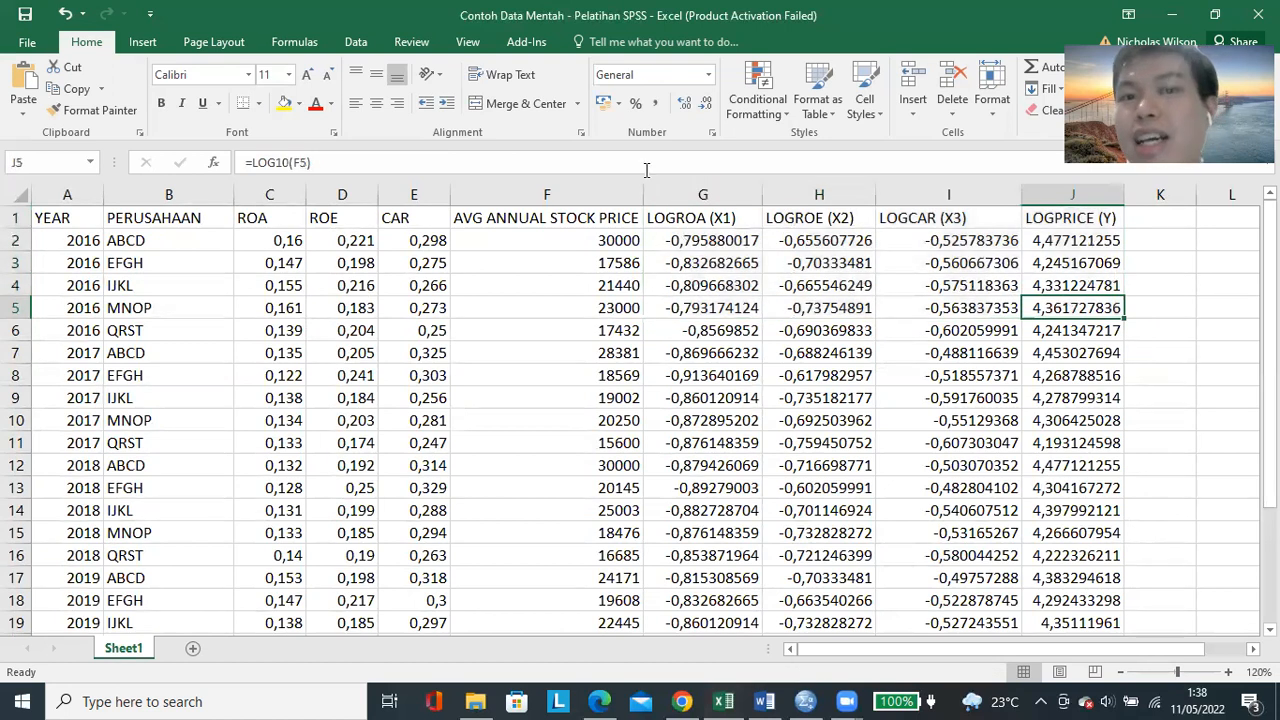
pyautogui.moveTo(672, 213); pyautogui.dragTo(1056, 355)
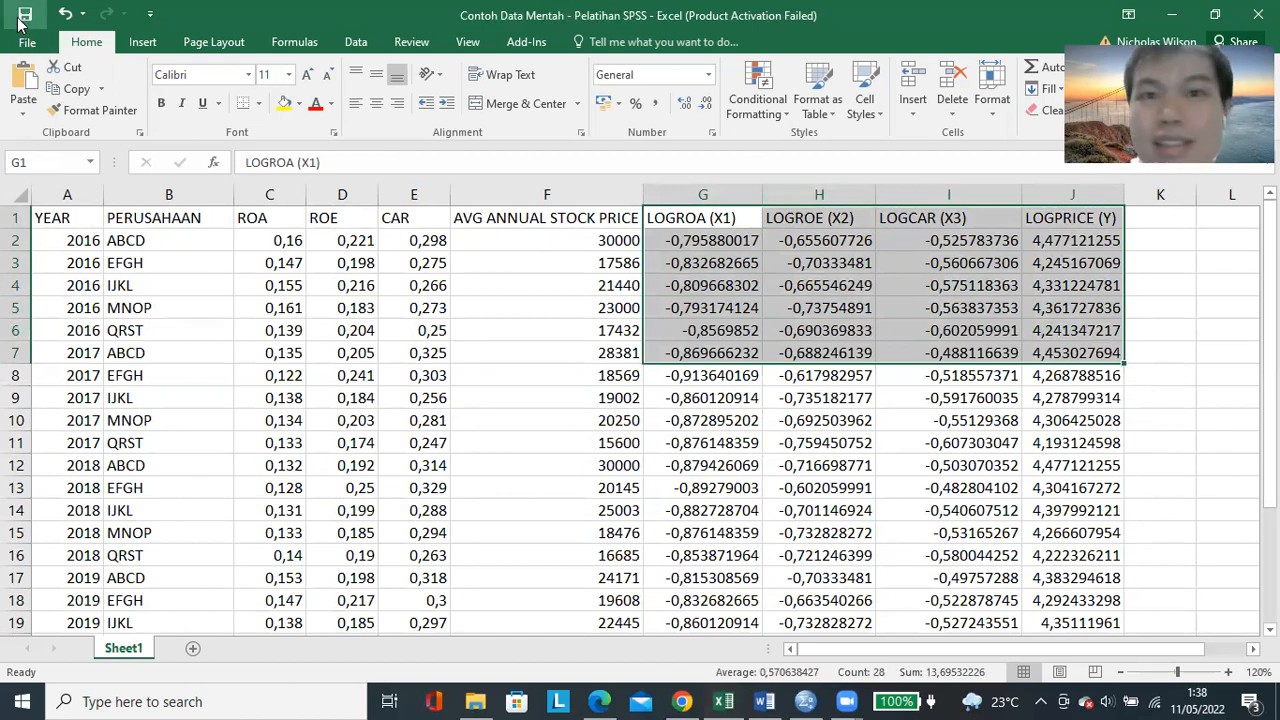
# Save the workbook with the log-transformed columns and switch to the empty IBM SPSS Statistics Data Editor
pyautogui.click(27, 41)
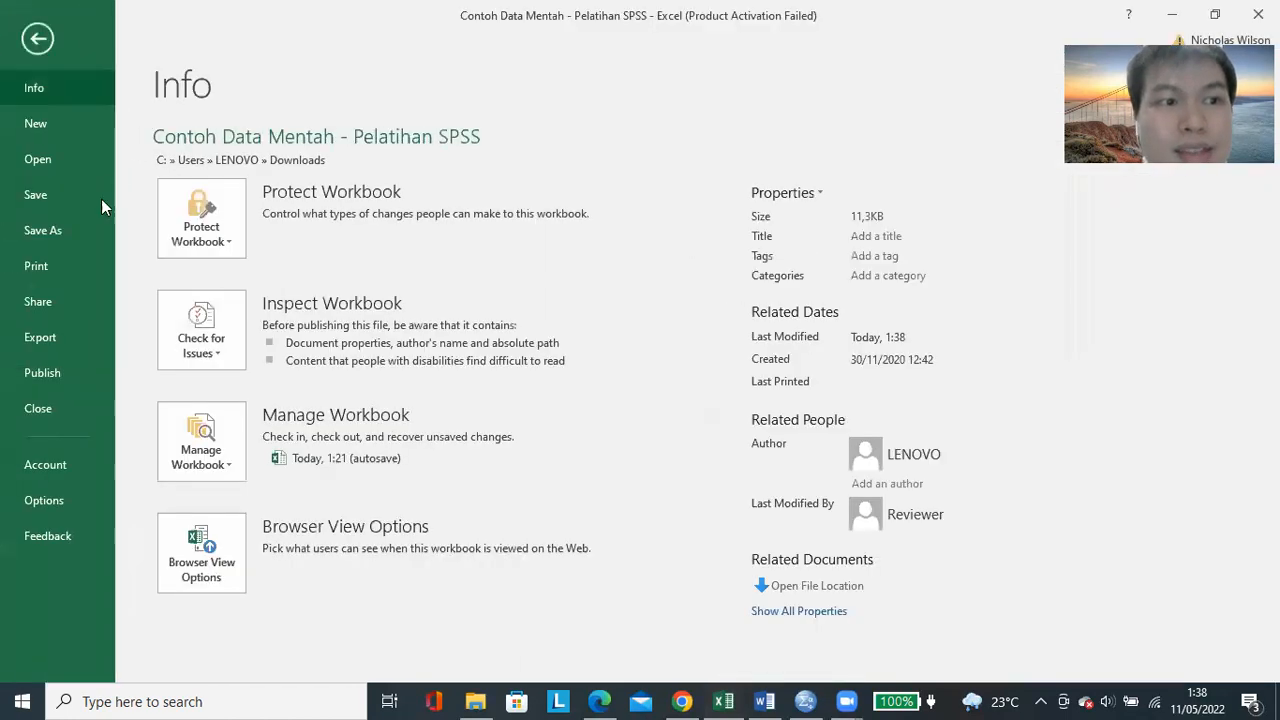
pyautogui.click(68, 194)
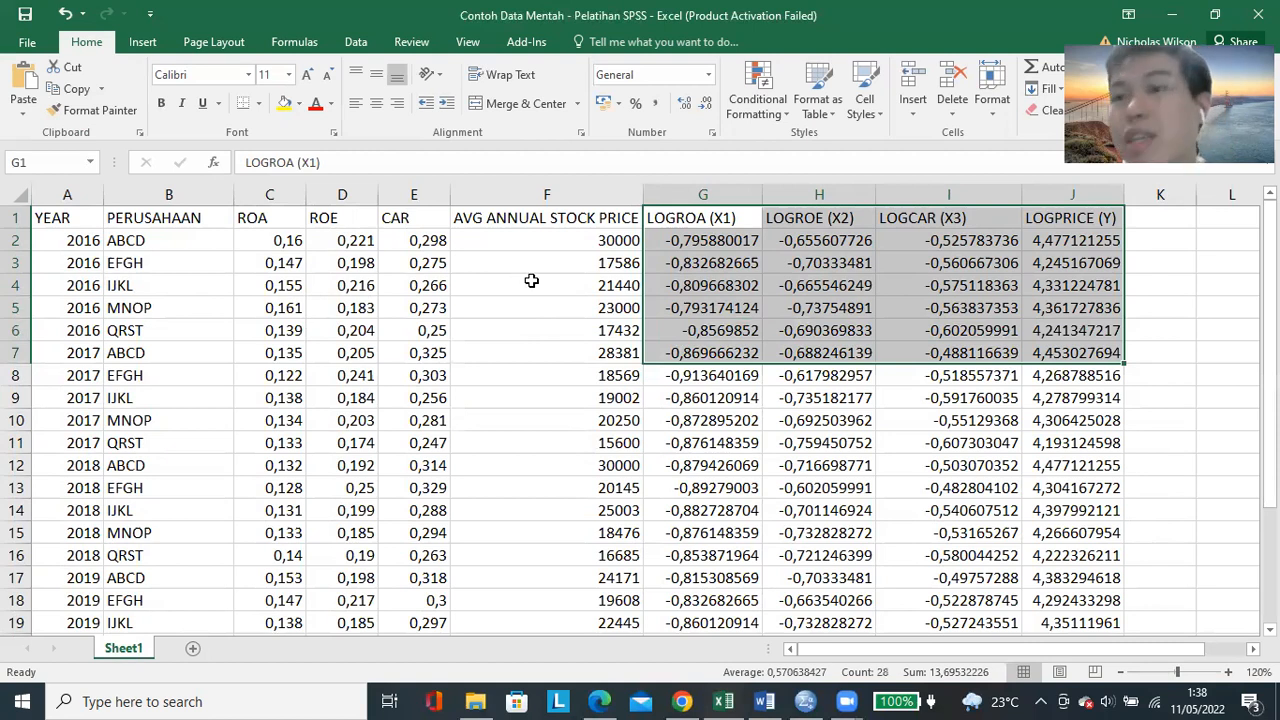
pyautogui.click(805, 701)
pyautogui.click(598, 287)
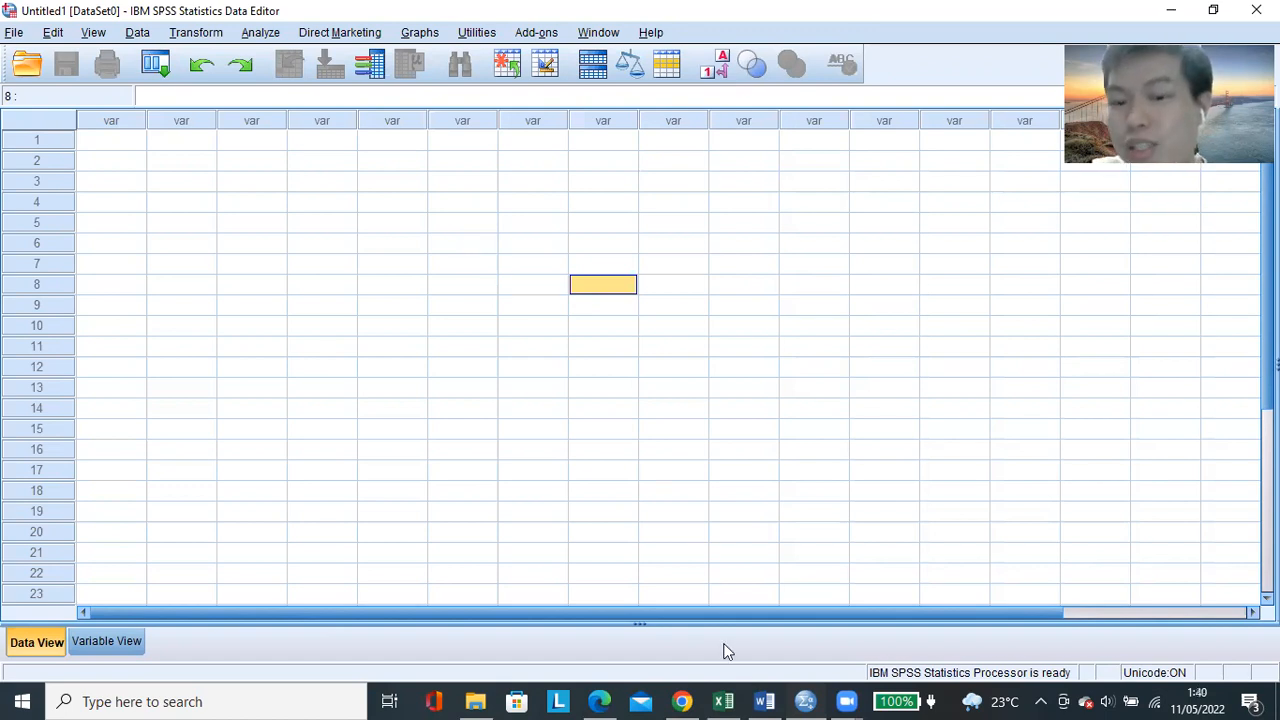
# Check the research model diagram in Word, then return to SPSS and select the first cell of the empty dataset
pyautogui.click(756, 701)
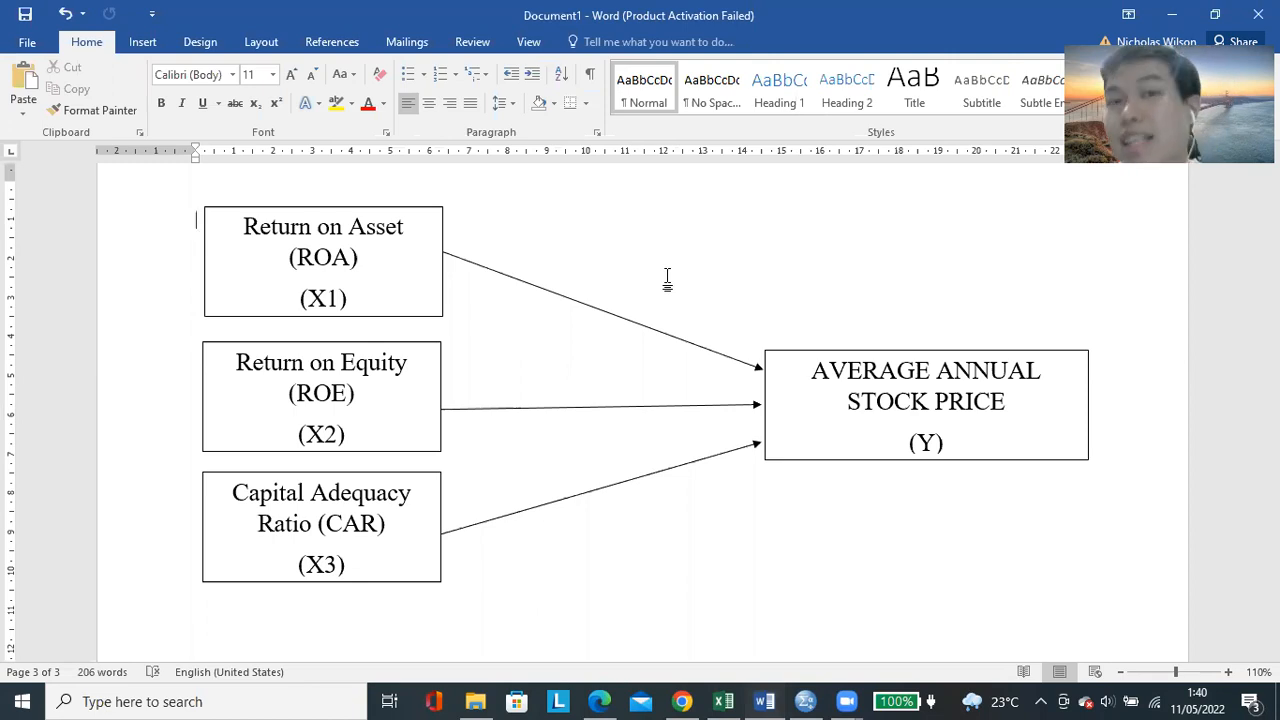
pyautogui.click(805, 701)
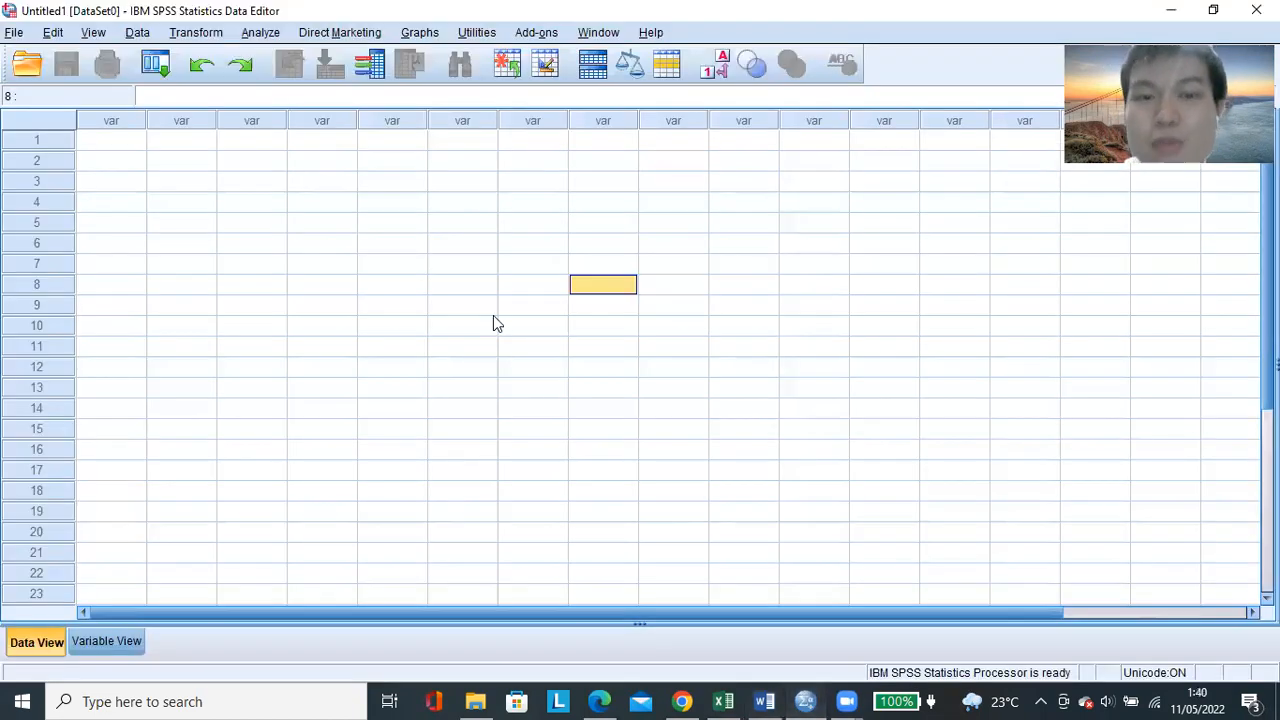
pyautogui.click(536, 208)
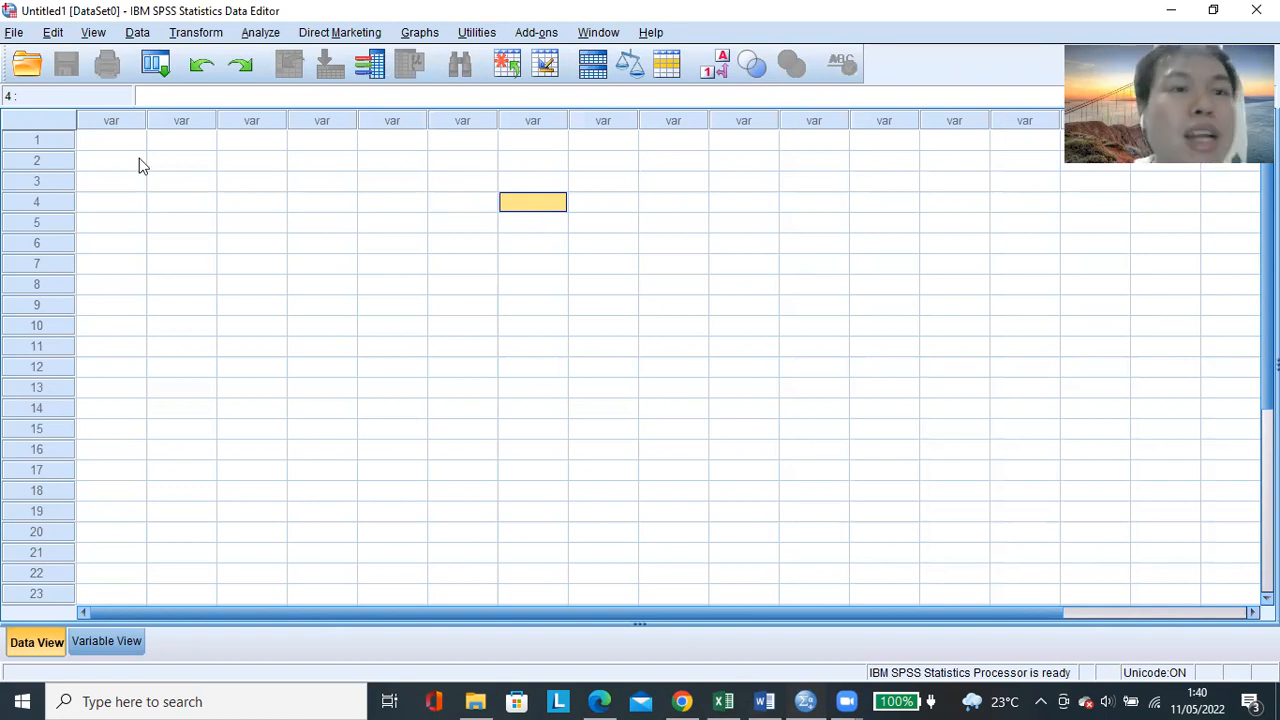
pyautogui.click(116, 146)
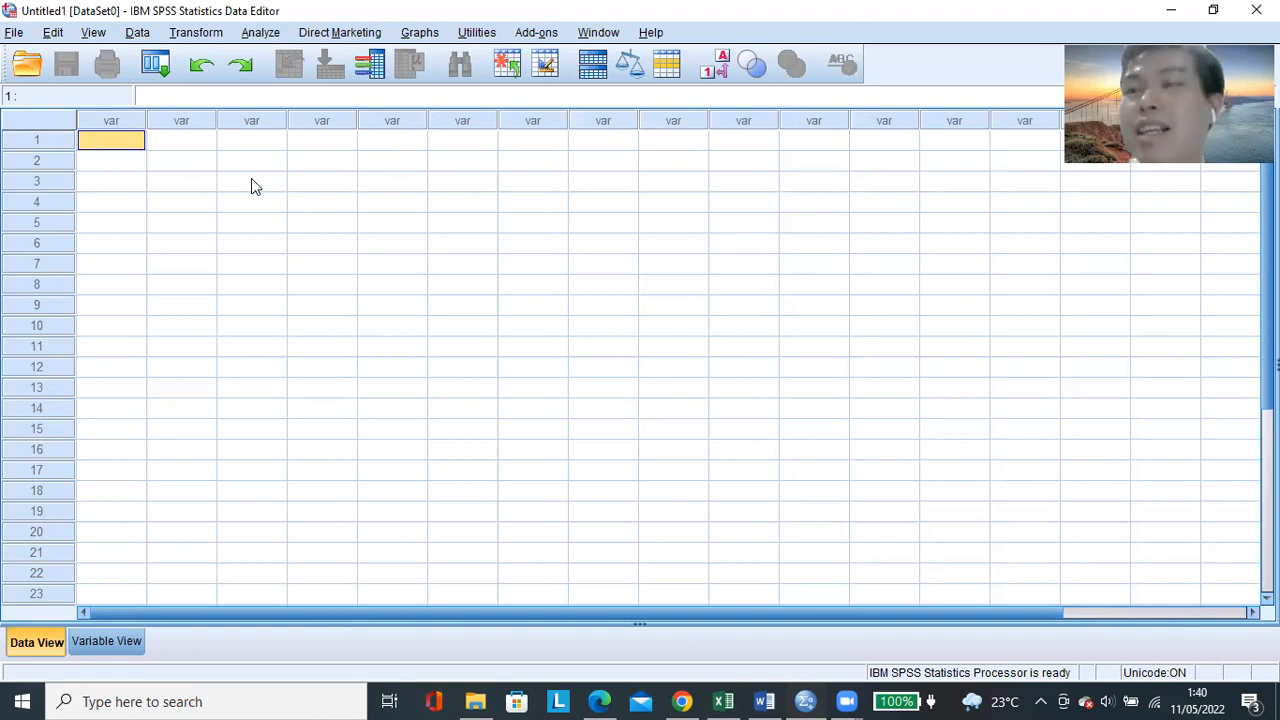
pyautogui.click(17, 33)
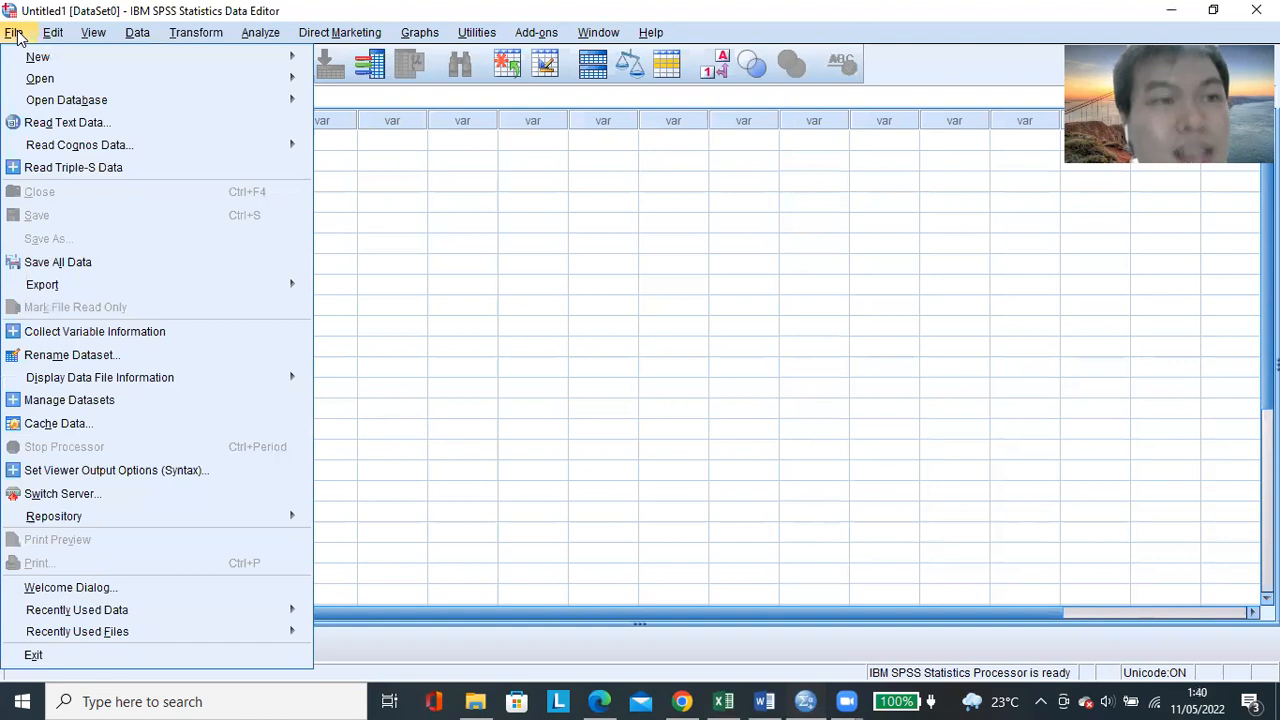
pyautogui.click(263, 82)
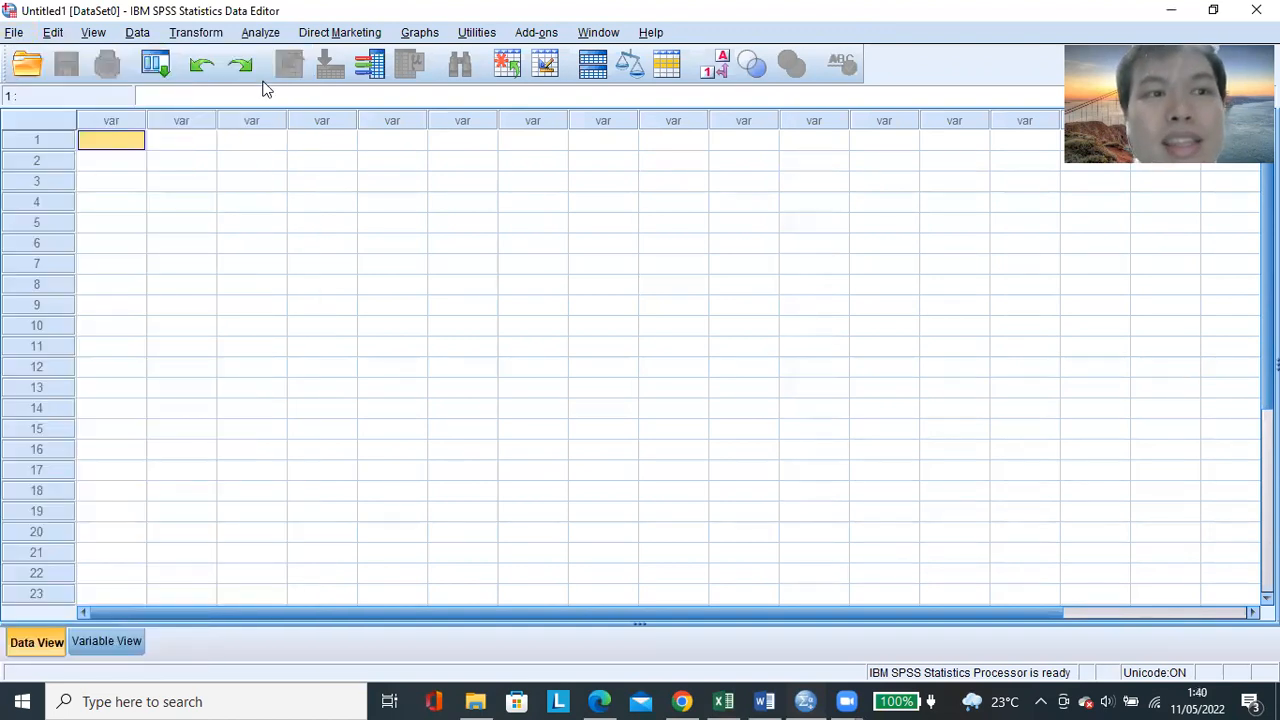
# Start opening a data file in SPSS and limit the file type to Excel (*.xls, *.xlsx, *.xlsm)
pyautogui.click(14, 32)
pyautogui.moveTo(237, 91)
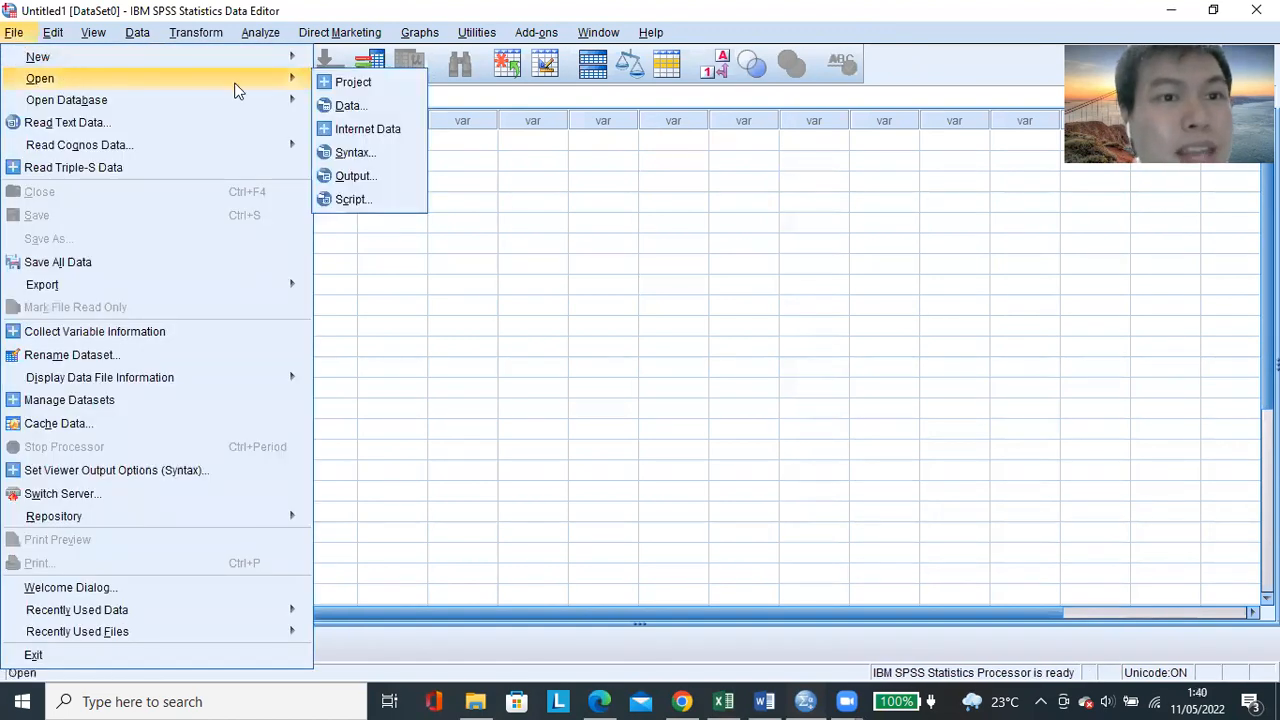
pyautogui.click(360, 106)
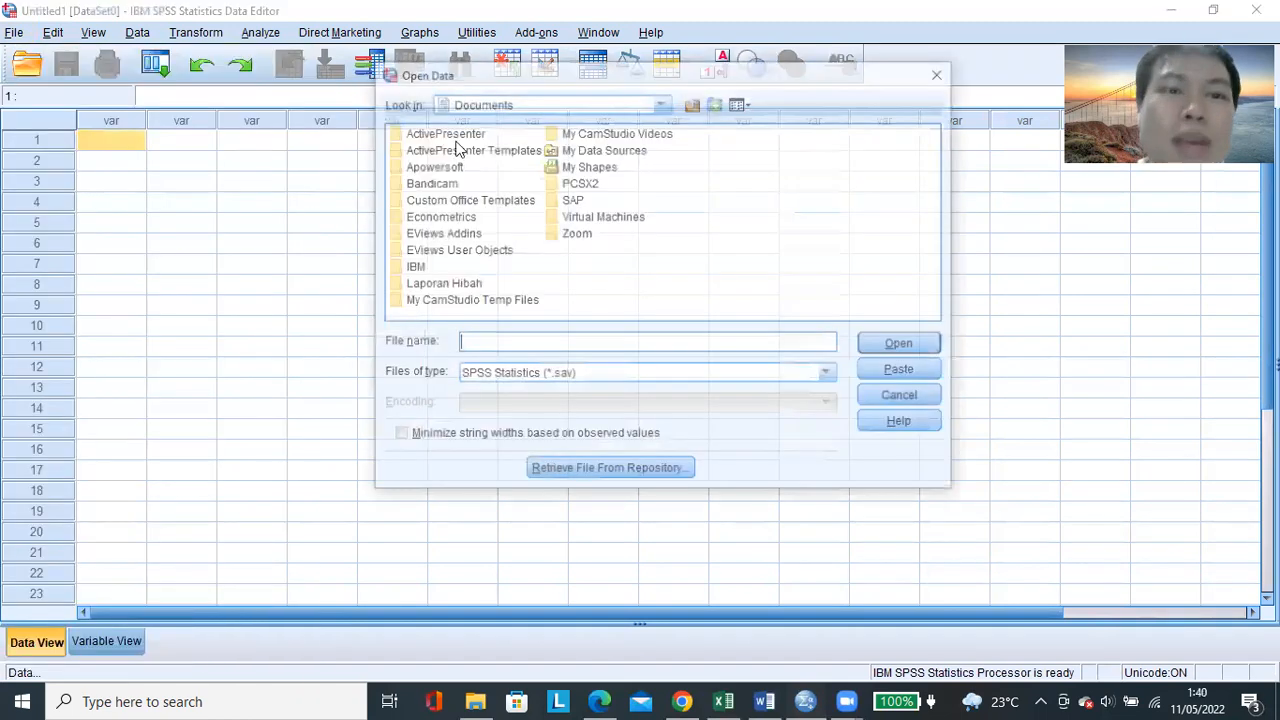
pyautogui.click(547, 376)
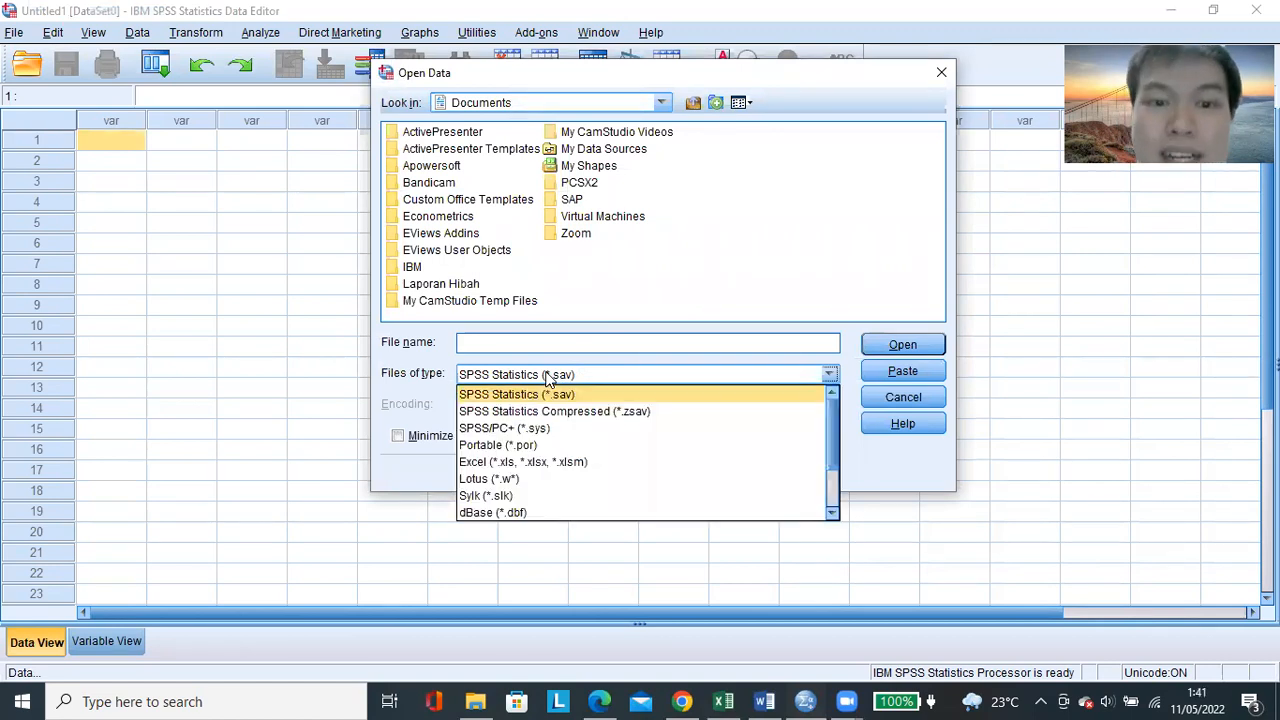
pyautogui.click(551, 463)
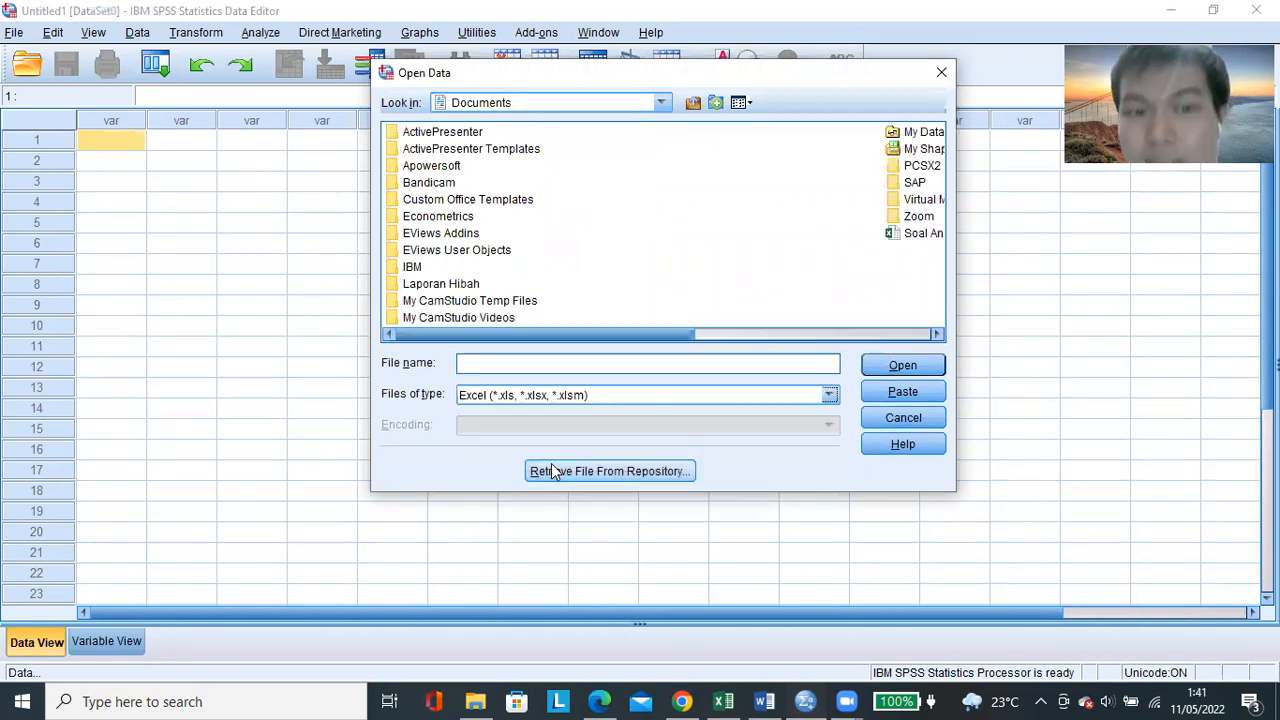
# Browse to the Downloads folder for the data file and check the workbook's file name in Excel, returning to SPSS
pyautogui.click(662, 103)
pyautogui.click(662, 103)
pyautogui.click(662, 104)
pyautogui.scroll(2, 586, 217)
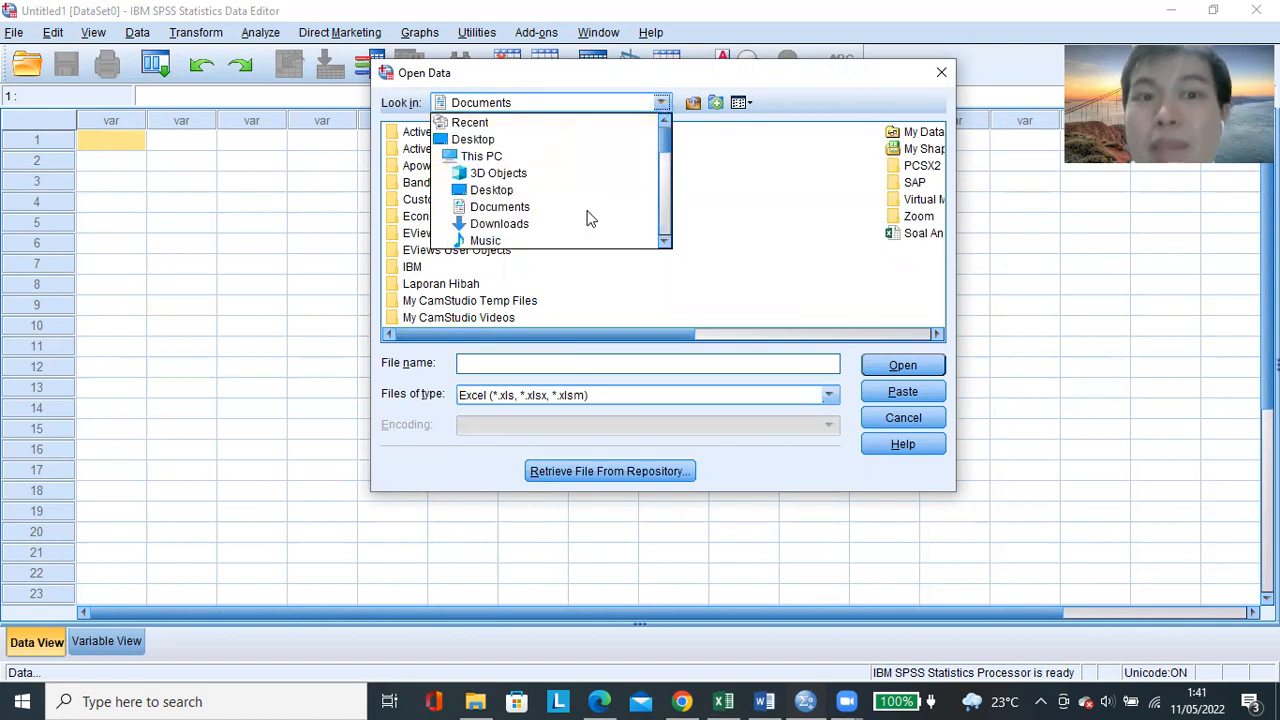
pyautogui.click(523, 223)
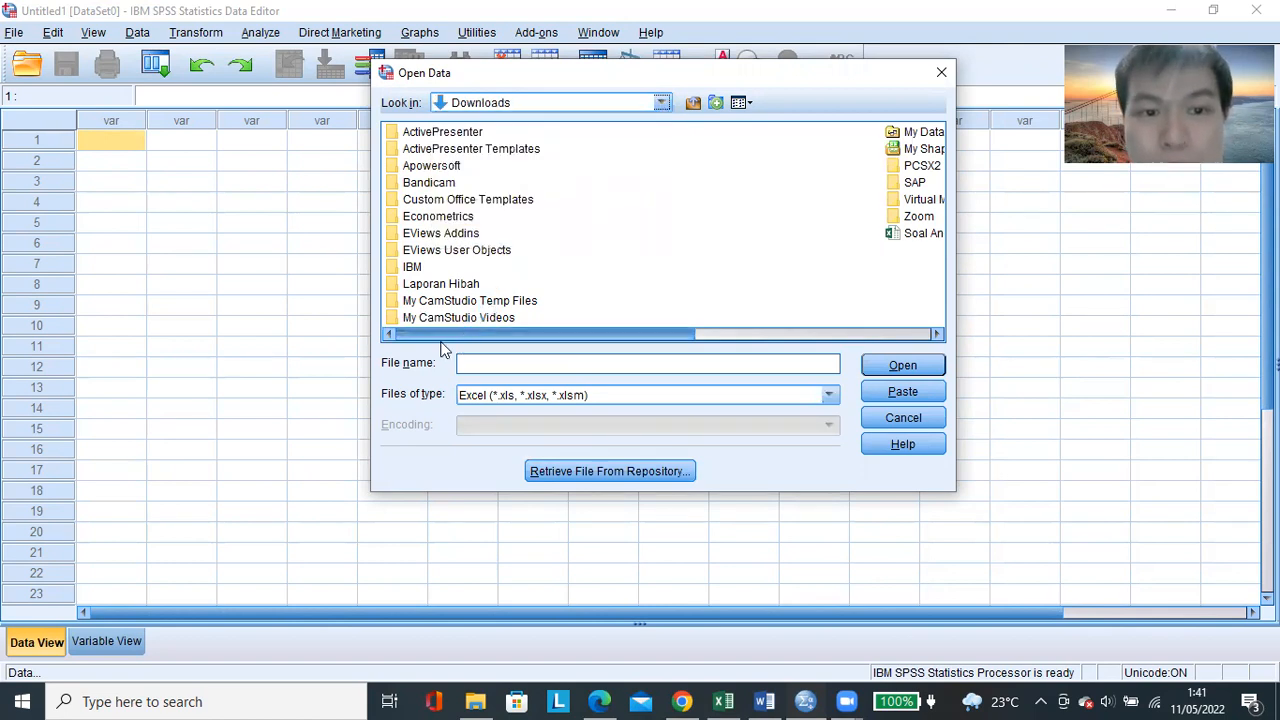
pyautogui.moveTo(403, 334); pyautogui.dragTo(546, 338)
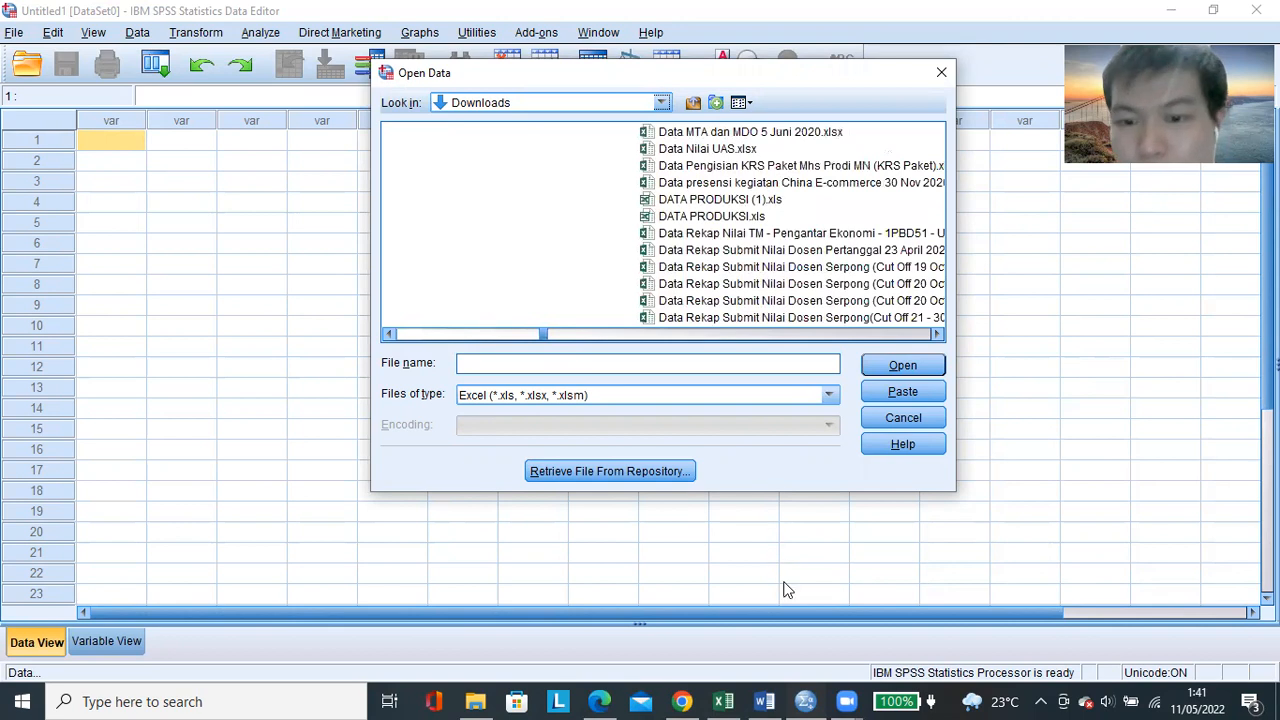
pyautogui.click(726, 701)
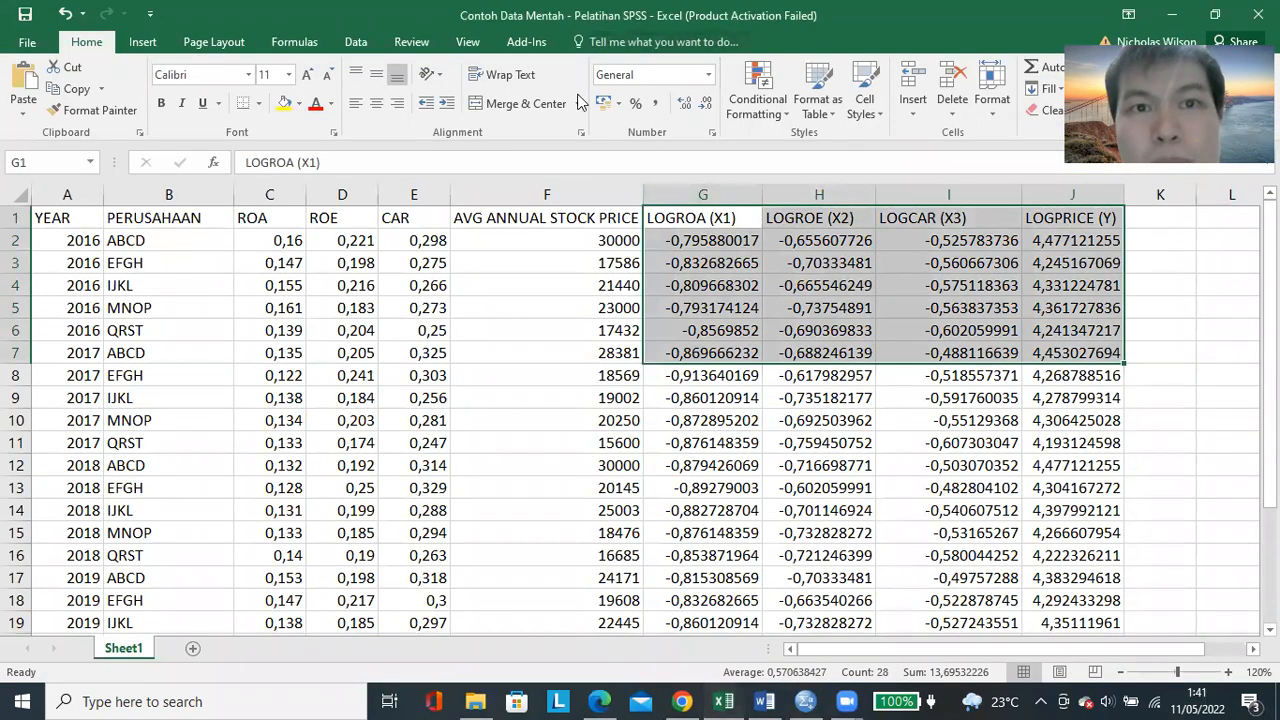
pyautogui.click(805, 701)
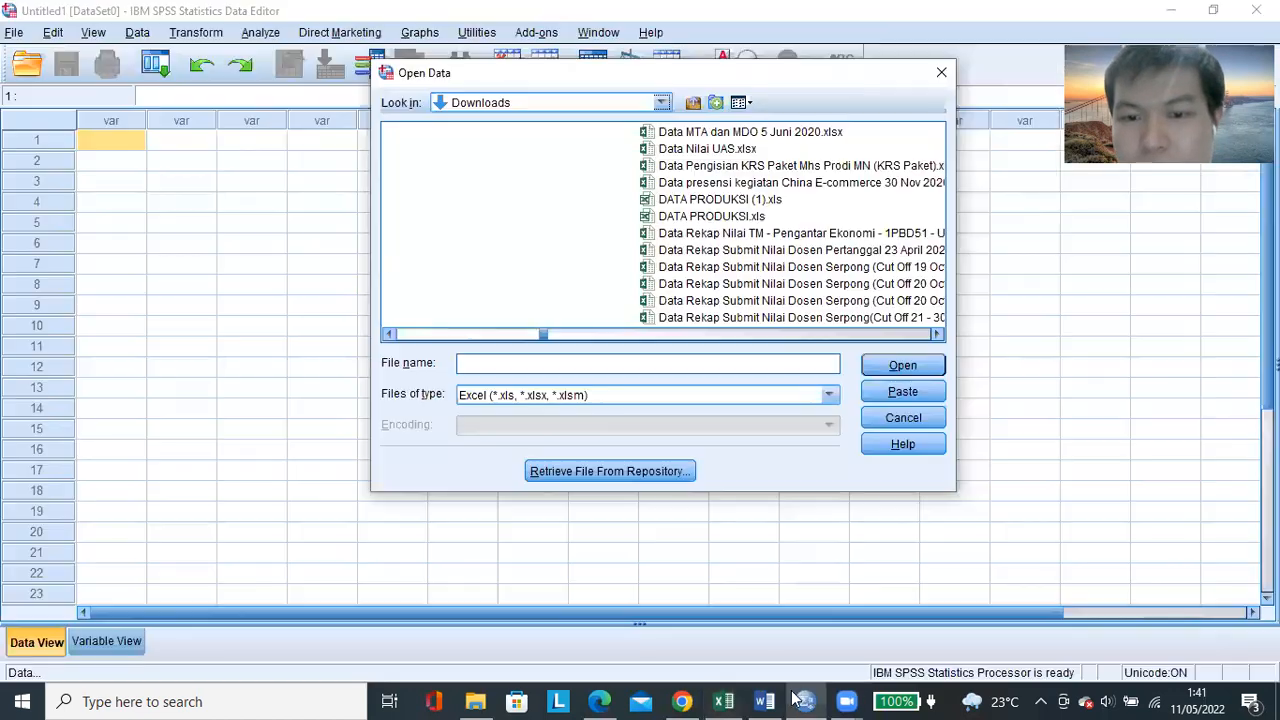
# Import Sheet1 of Contoh Data Mentah - Pelatihan SPSS.xlsx, reading variable names from the first row of data
pyautogui.moveTo(548, 342); pyautogui.dragTo(472, 357)
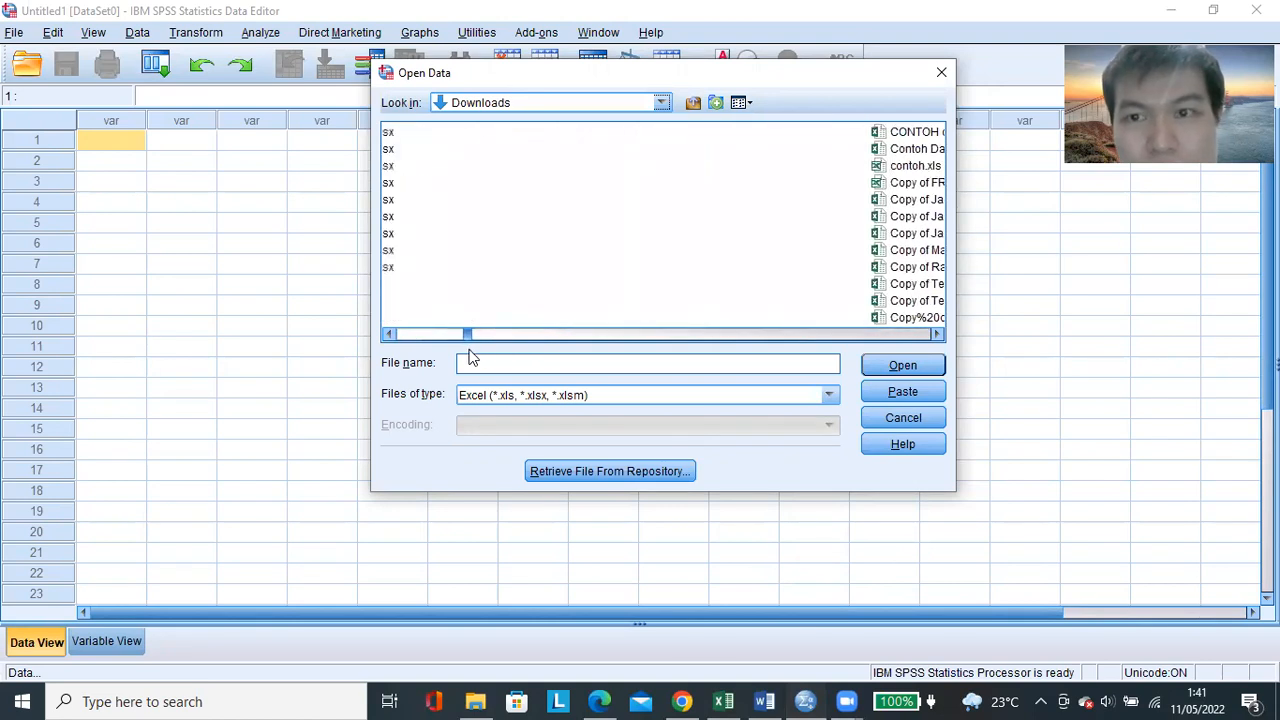
pyautogui.click(905, 150)
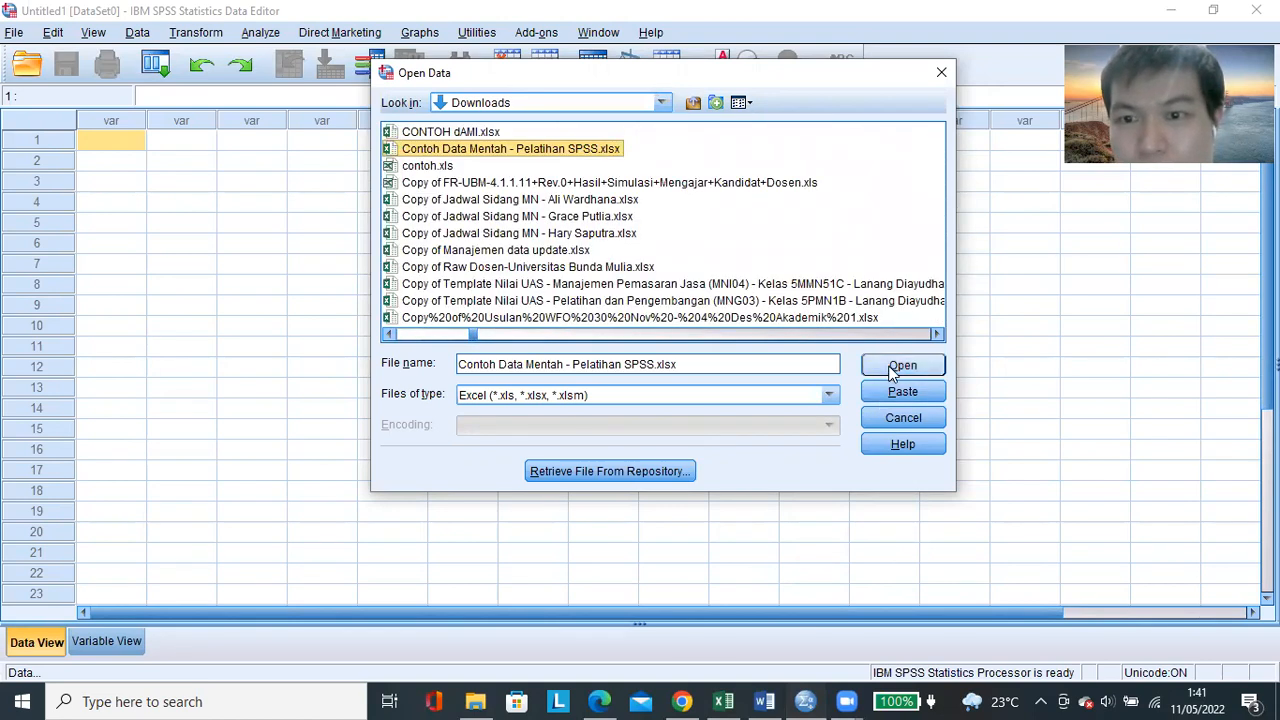
pyautogui.click(900, 365)
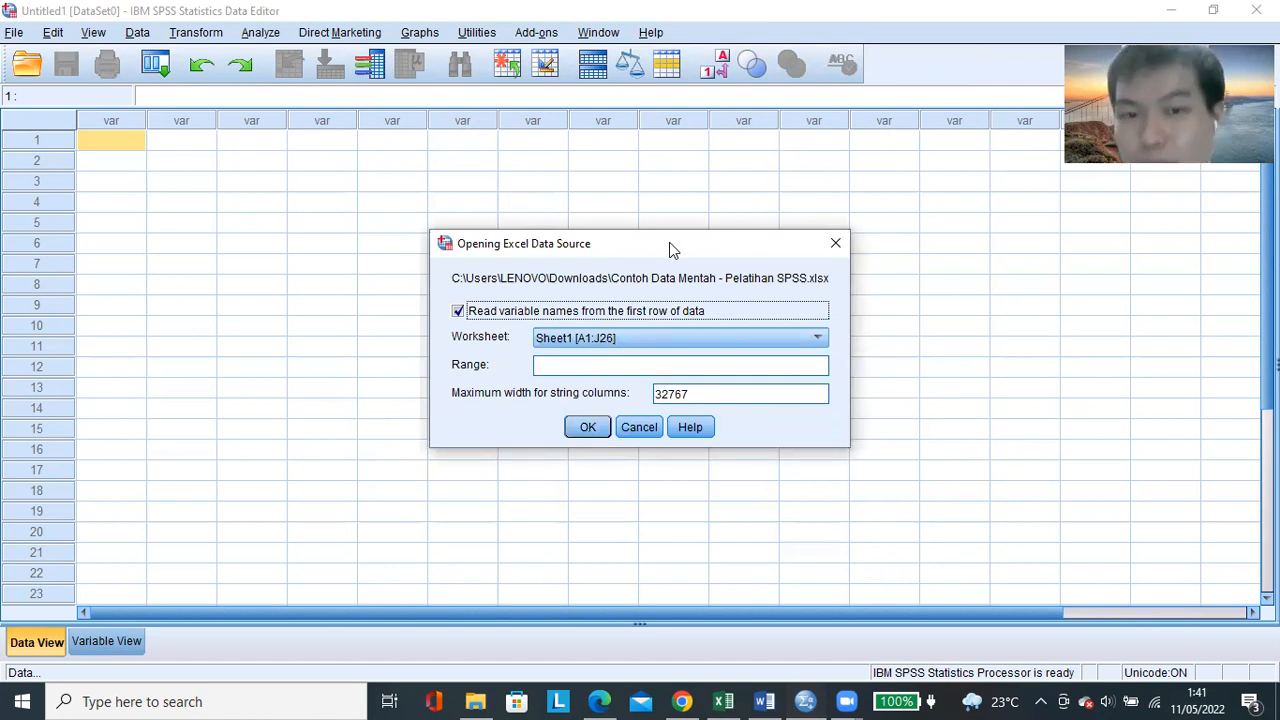
pyautogui.moveTo(669, 242); pyautogui.dragTo(682, 234)
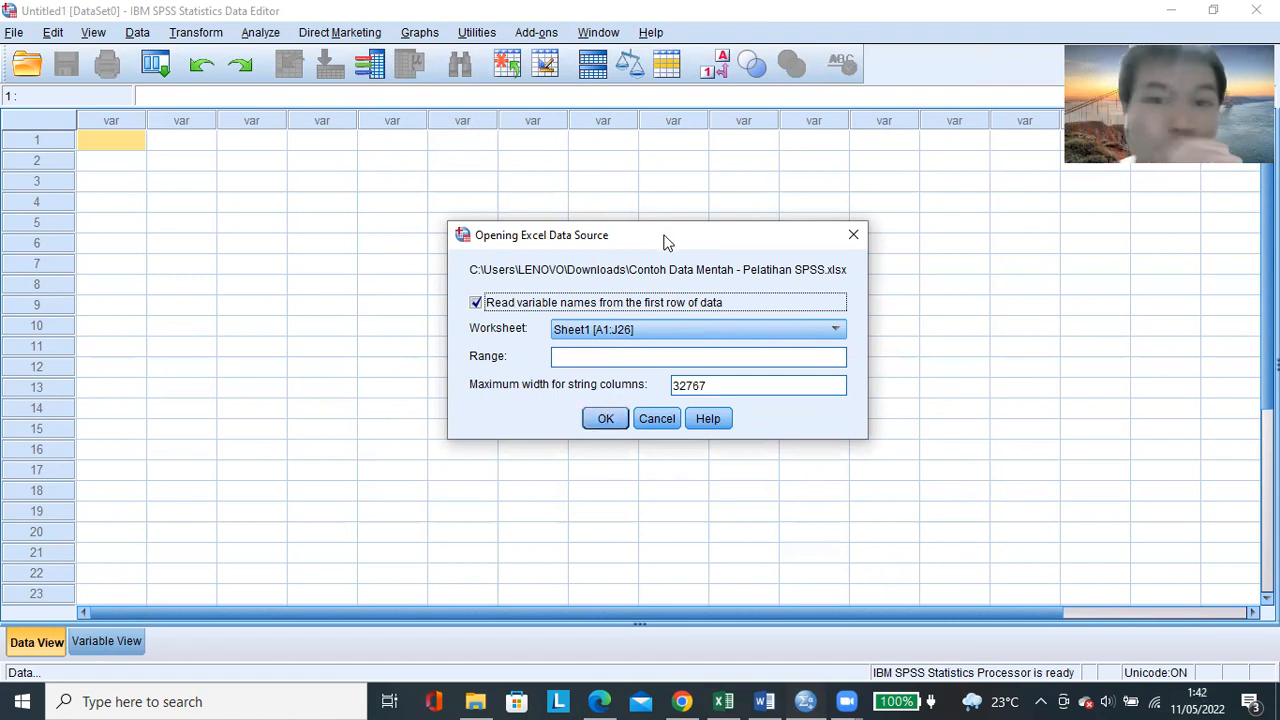
pyautogui.click(607, 421)
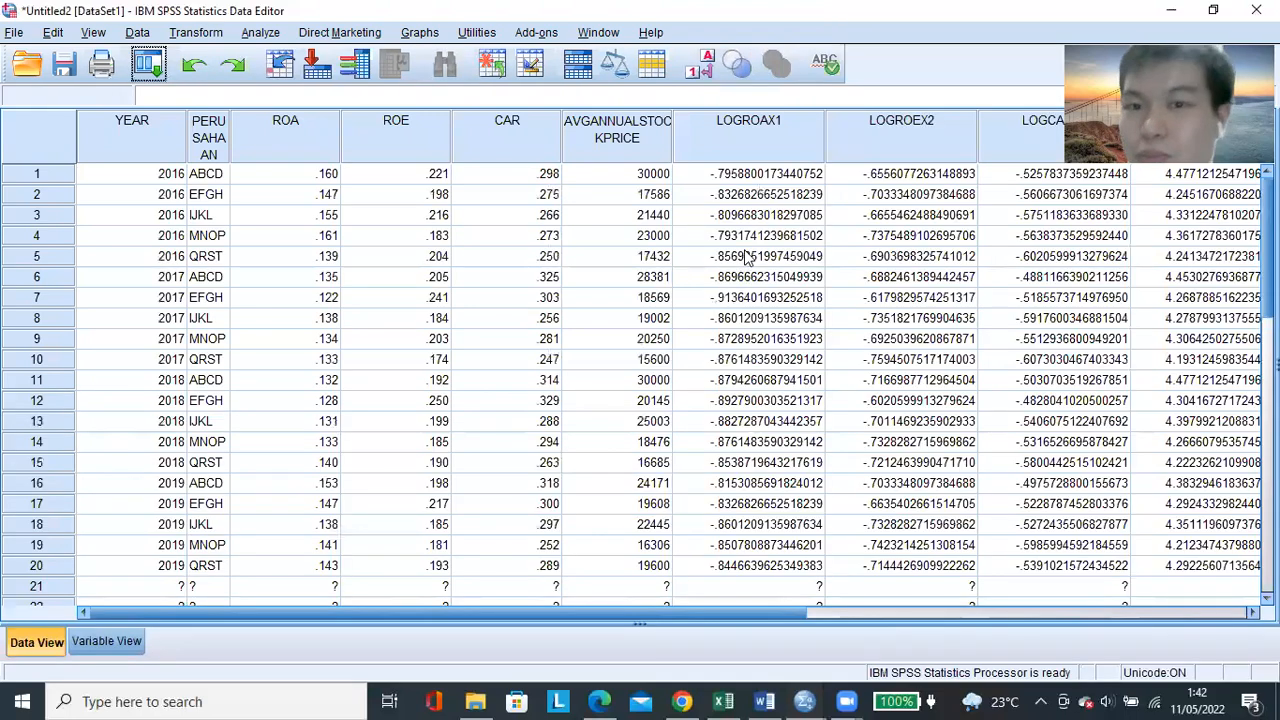
# Examine the imported LOGROAX1, LOGROEX2 and LOGCARX3 columns in the dataset
pyautogui.click(755, 258)
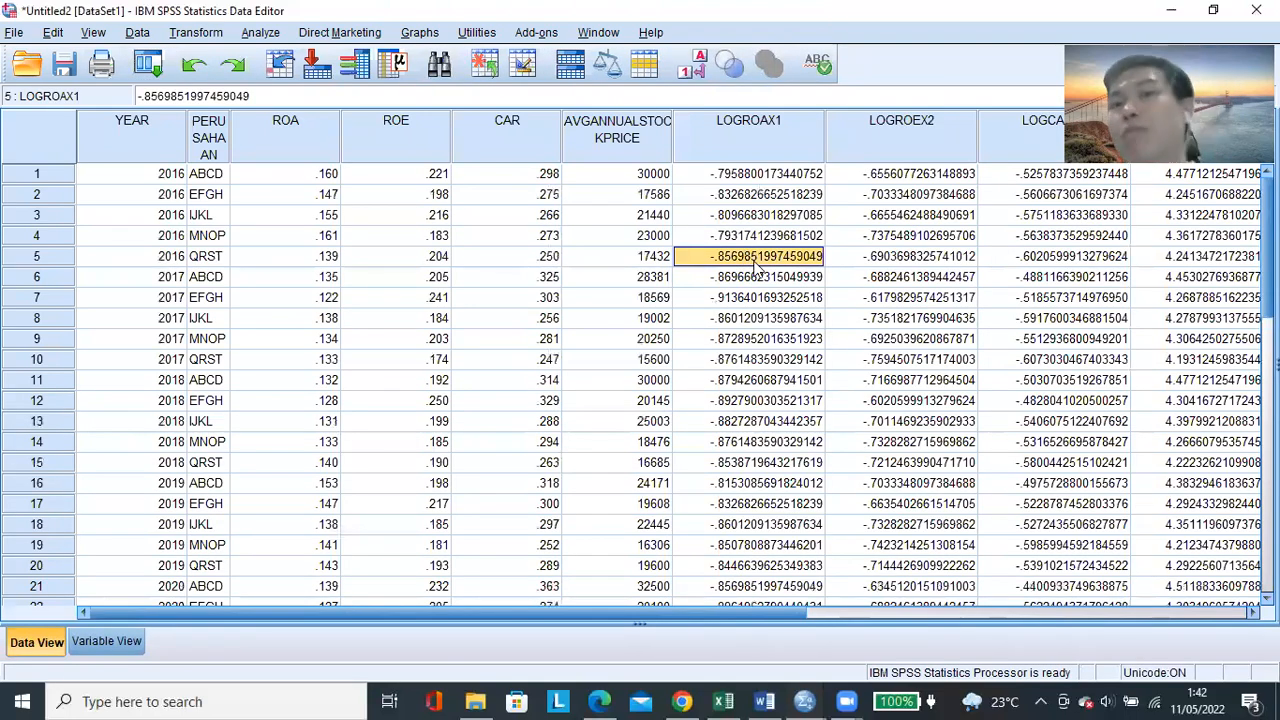
pyautogui.click(770, 216)
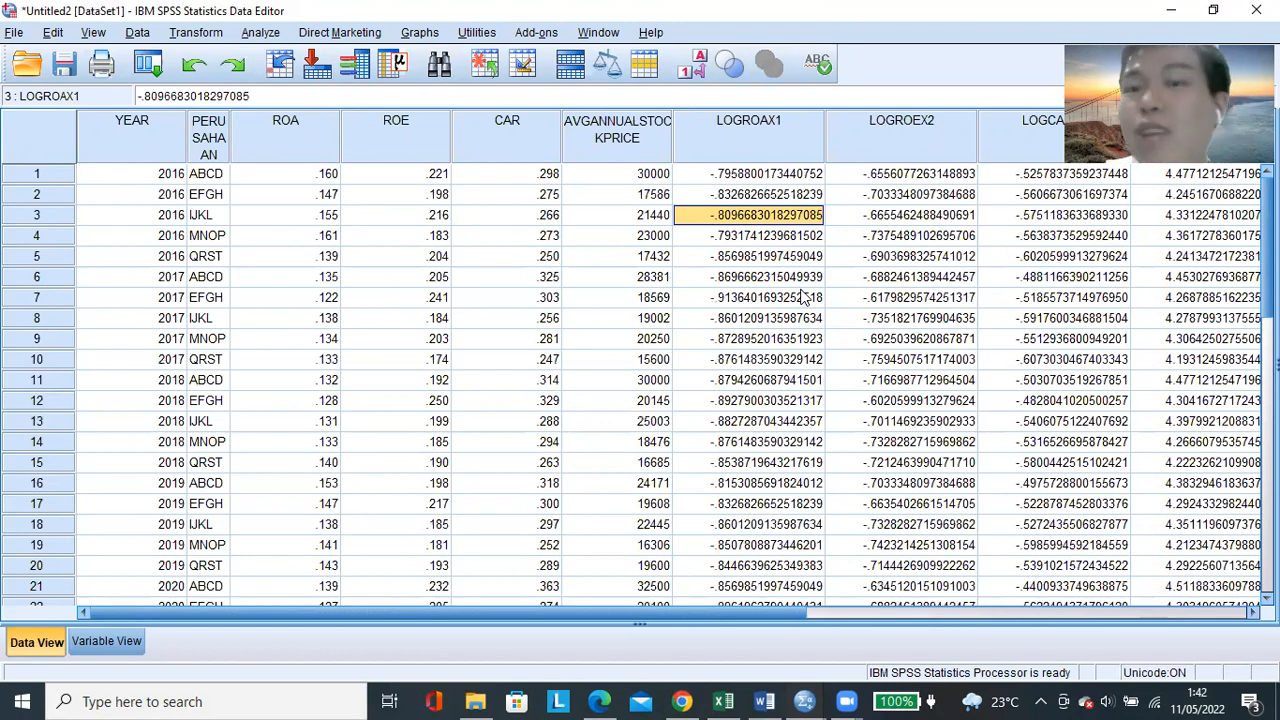
pyautogui.click(759, 137)
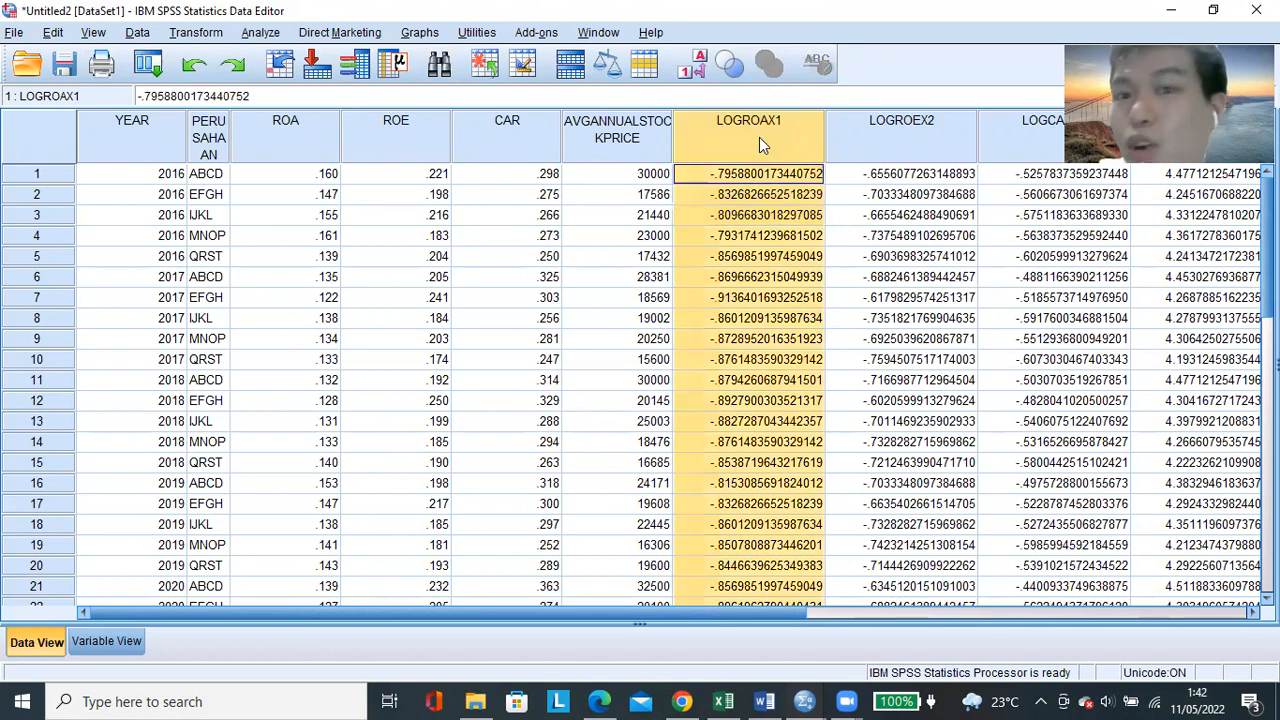
pyautogui.click(913, 196)
pyautogui.click(770, 135)
pyautogui.click(913, 150)
pyautogui.click(1025, 145)
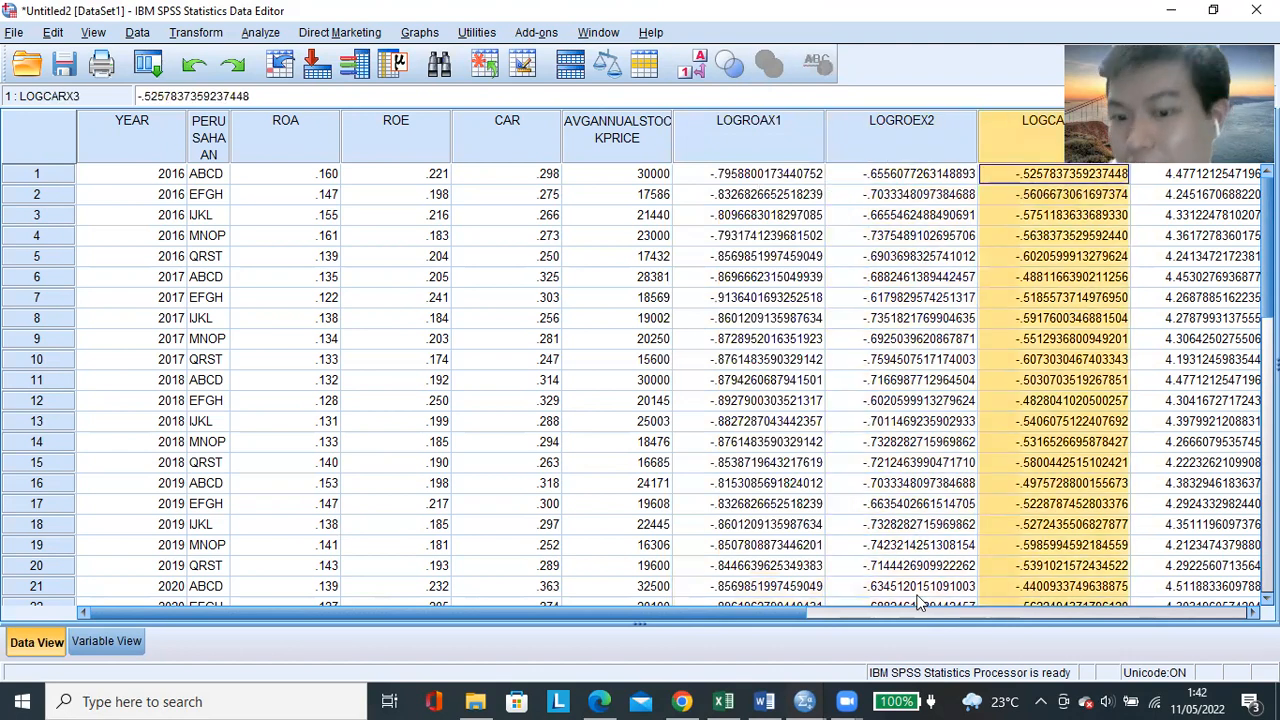
# Compare the raw variables ROE through AVGANNUALSTOCKPRICE with the log variables LOGROAX1 through LOGPRICEY by selecting each group of columns
pyautogui.moveTo(825, 612); pyautogui.dragTo(953, 620)
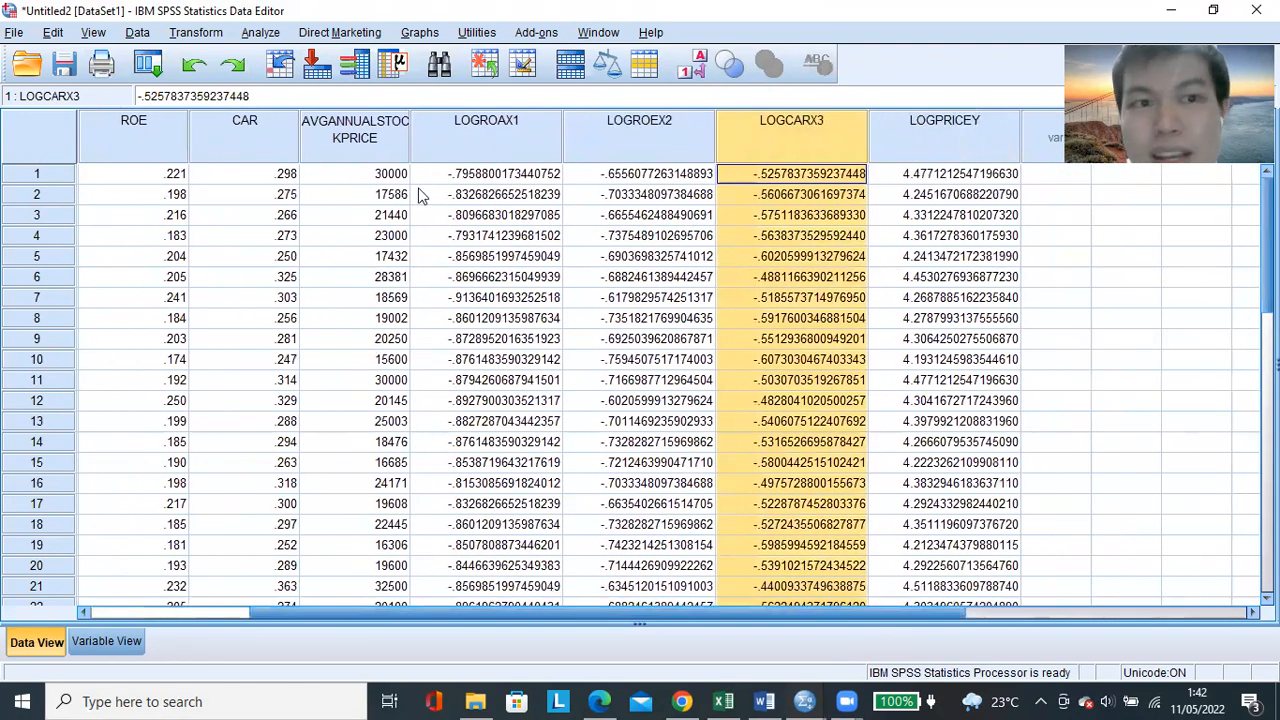
pyautogui.click(505, 132)
pyautogui.click(643, 126)
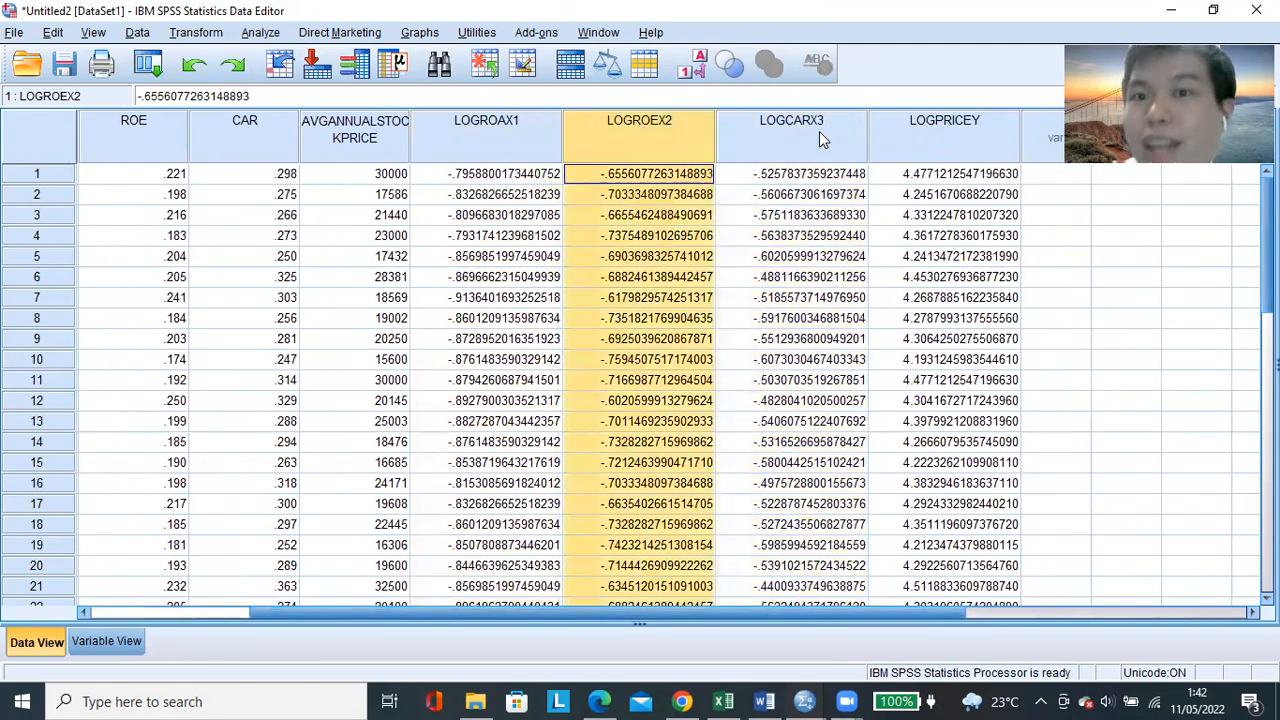
pyautogui.click(819, 131)
pyautogui.click(378, 138)
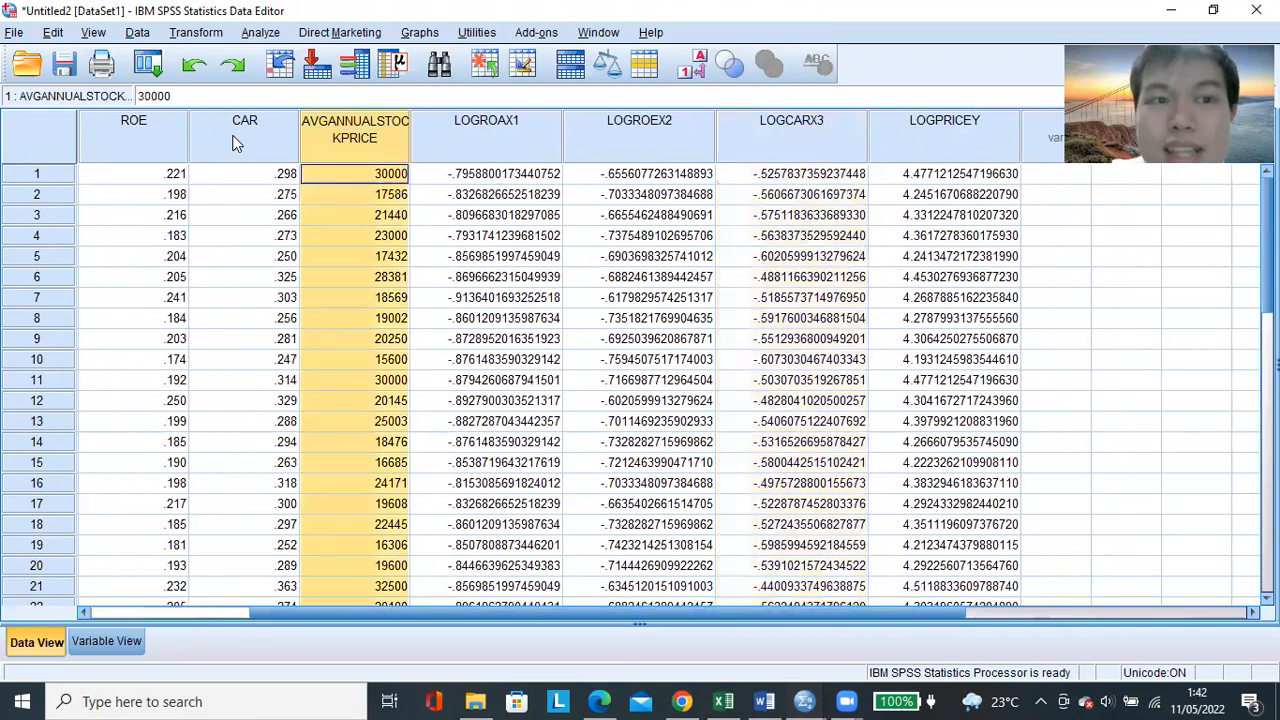
pyautogui.keyDown('shift'); pyautogui.click(140, 140); pyautogui.keyUp('shift')
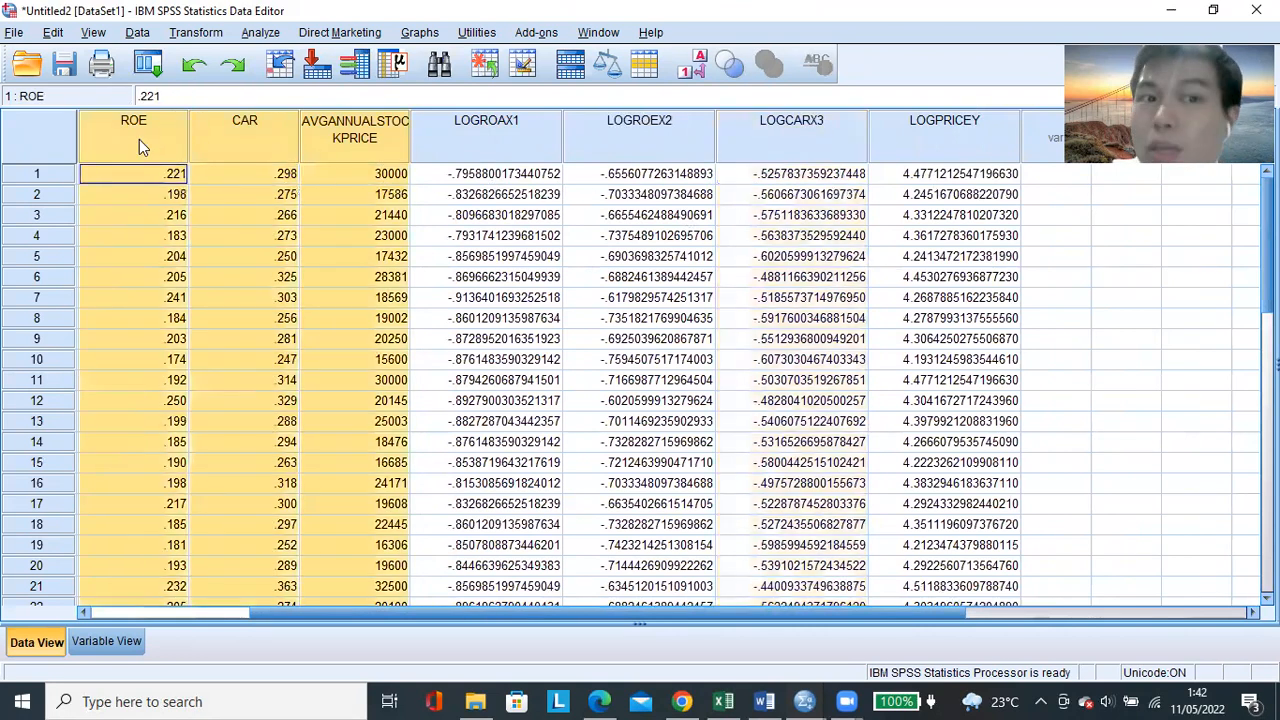
pyautogui.click(654, 236)
pyautogui.moveTo(527, 149); pyautogui.dragTo(803, 143)
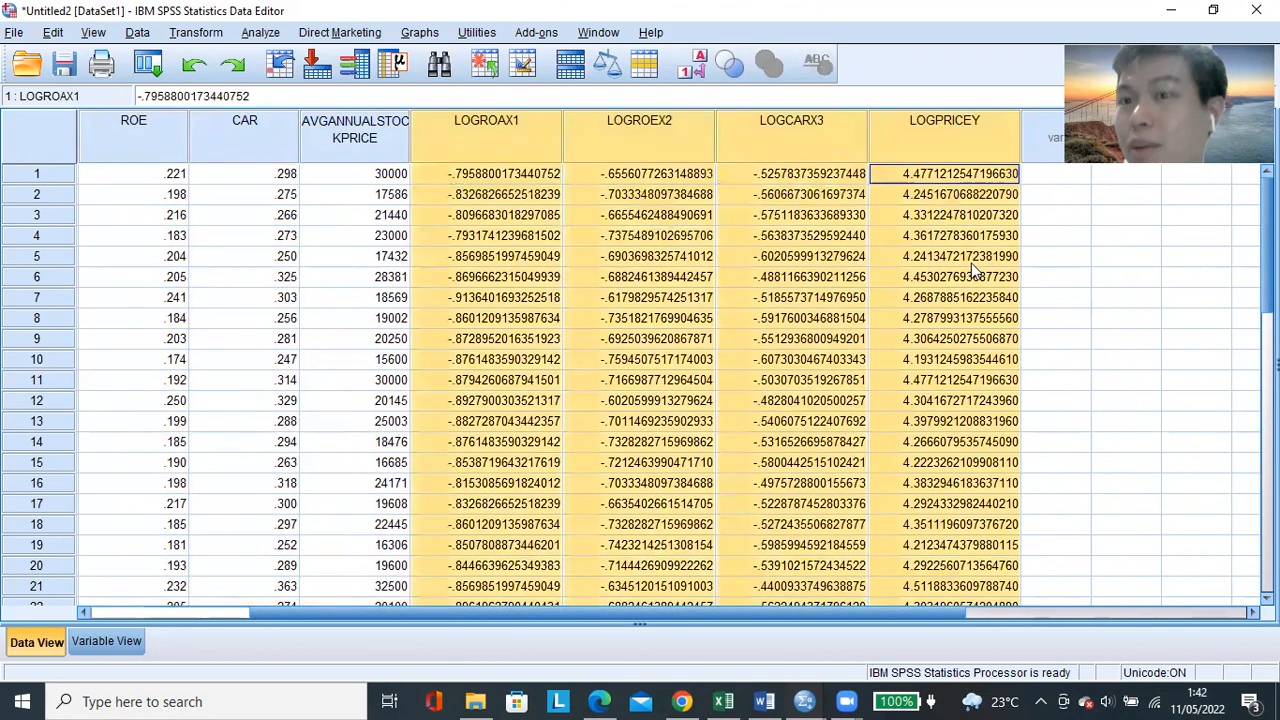
pyautogui.click(845, 297)
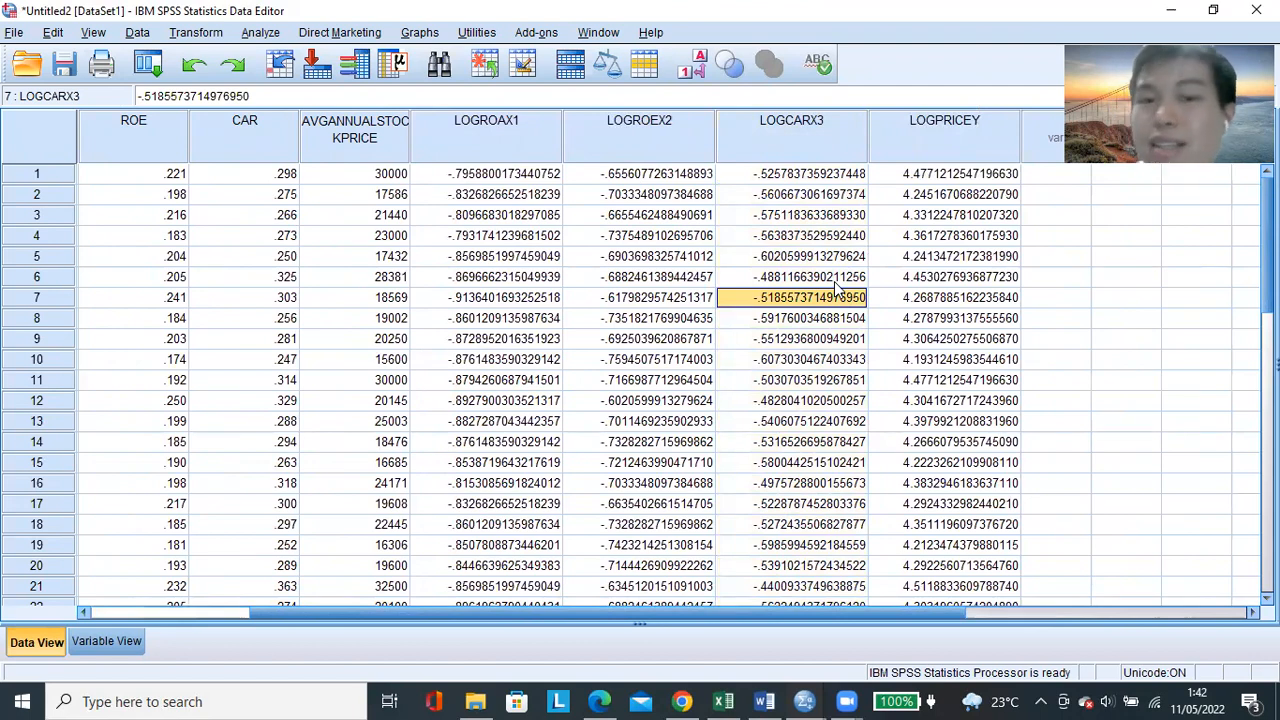
# Switch to the Word document and review the LANGKAH 1 classical assumption and LANGKAH 2 multiple linear regression headings
pyautogui.click(764, 701)
pyautogui.scroll(20, 700, 420)
pyautogui.click(1059, 676)
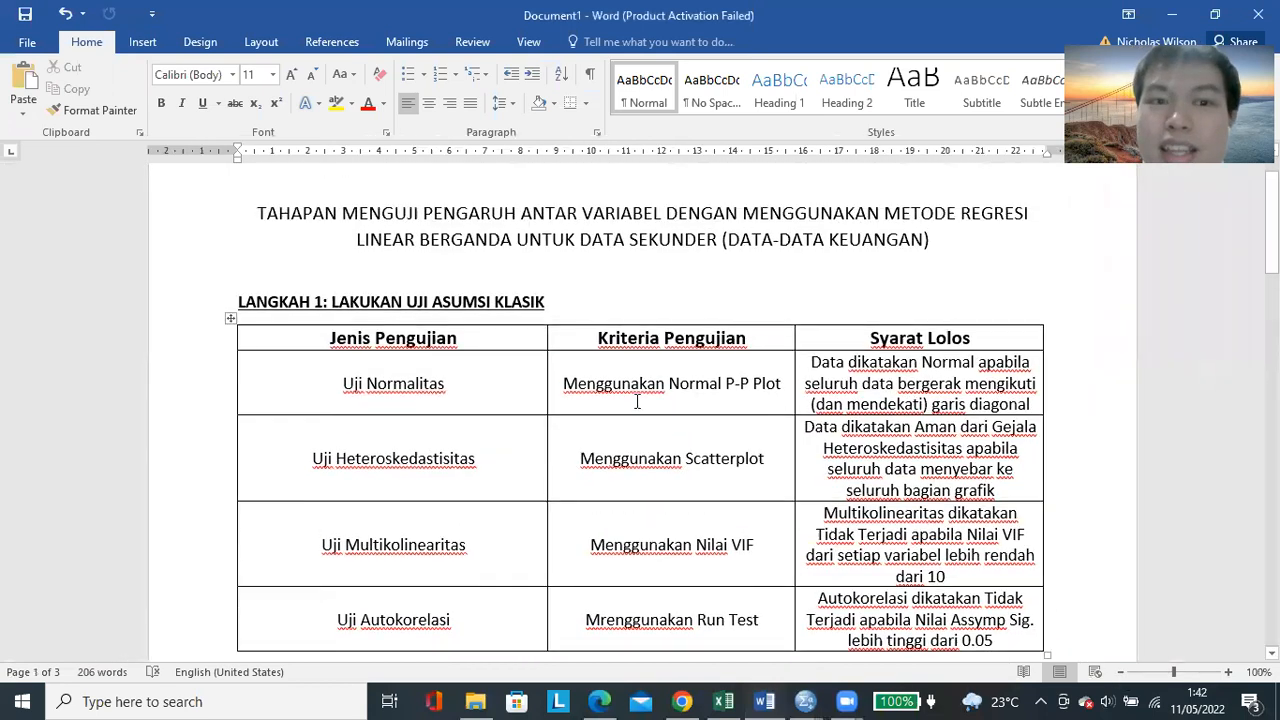
pyautogui.scroll(-2, 637, 401)
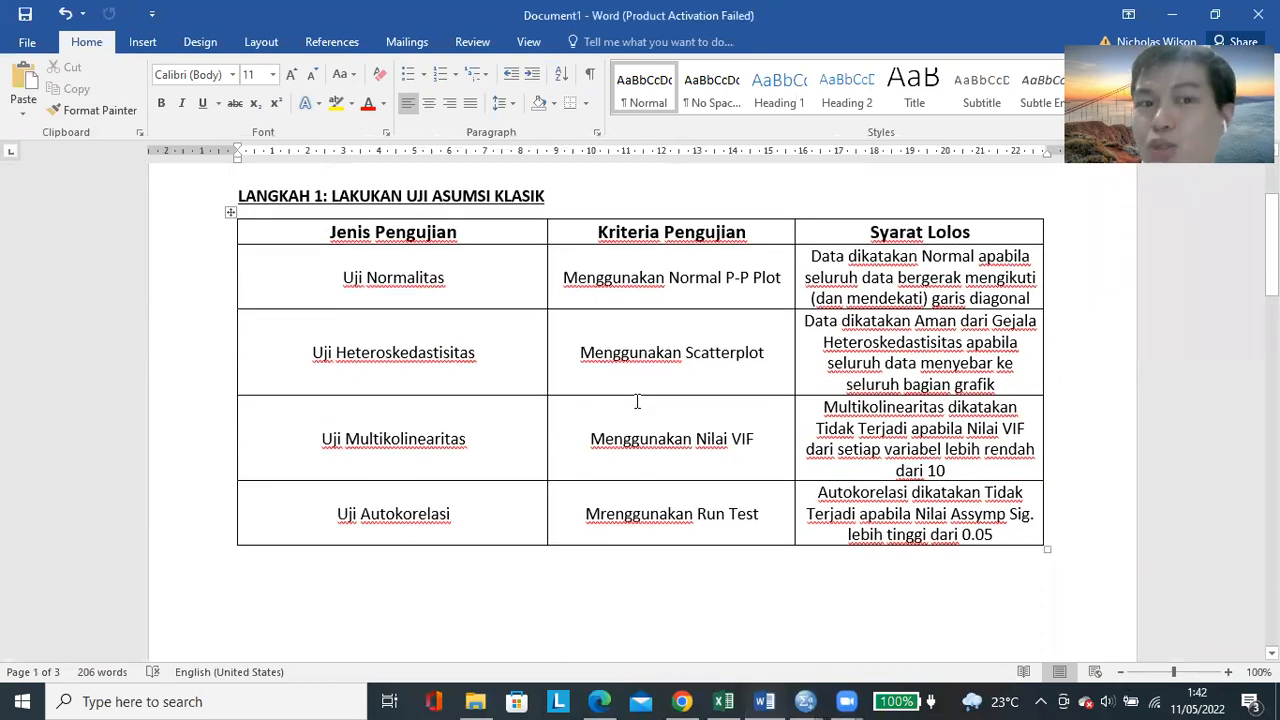
pyautogui.moveTo(333, 196); pyautogui.dragTo(521, 195)
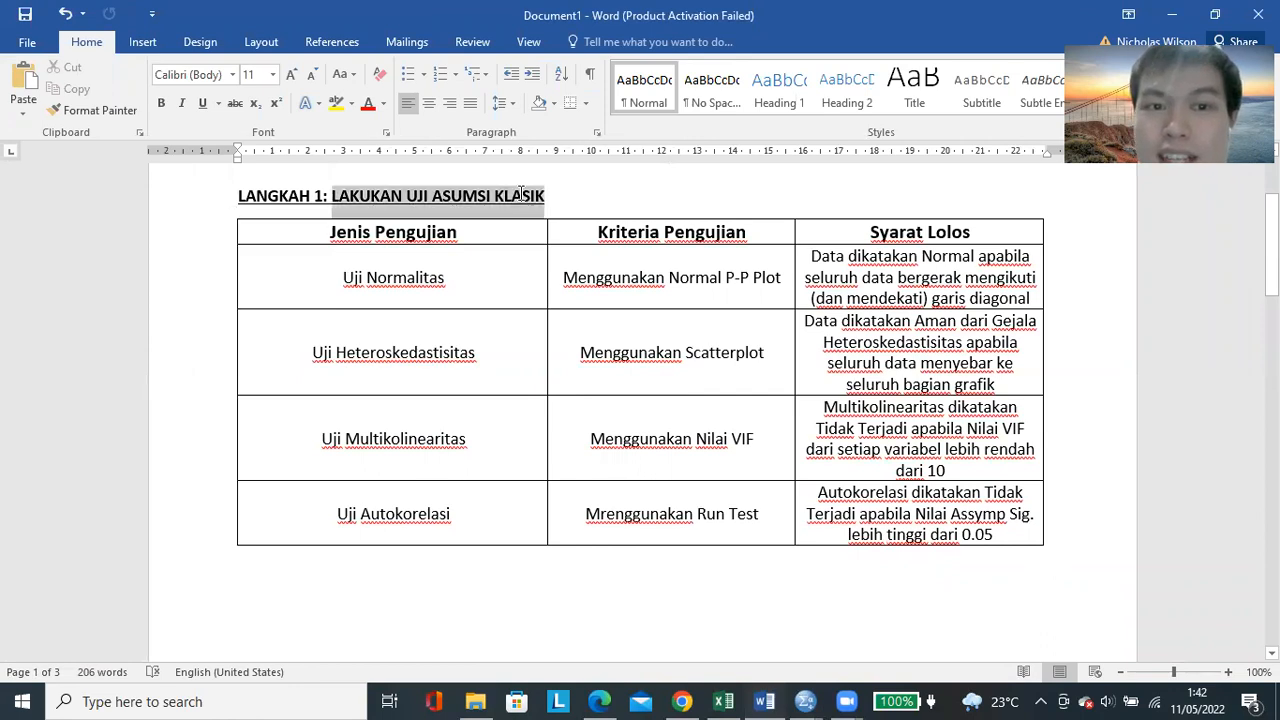
pyautogui.scroll(-5, 469, 289)
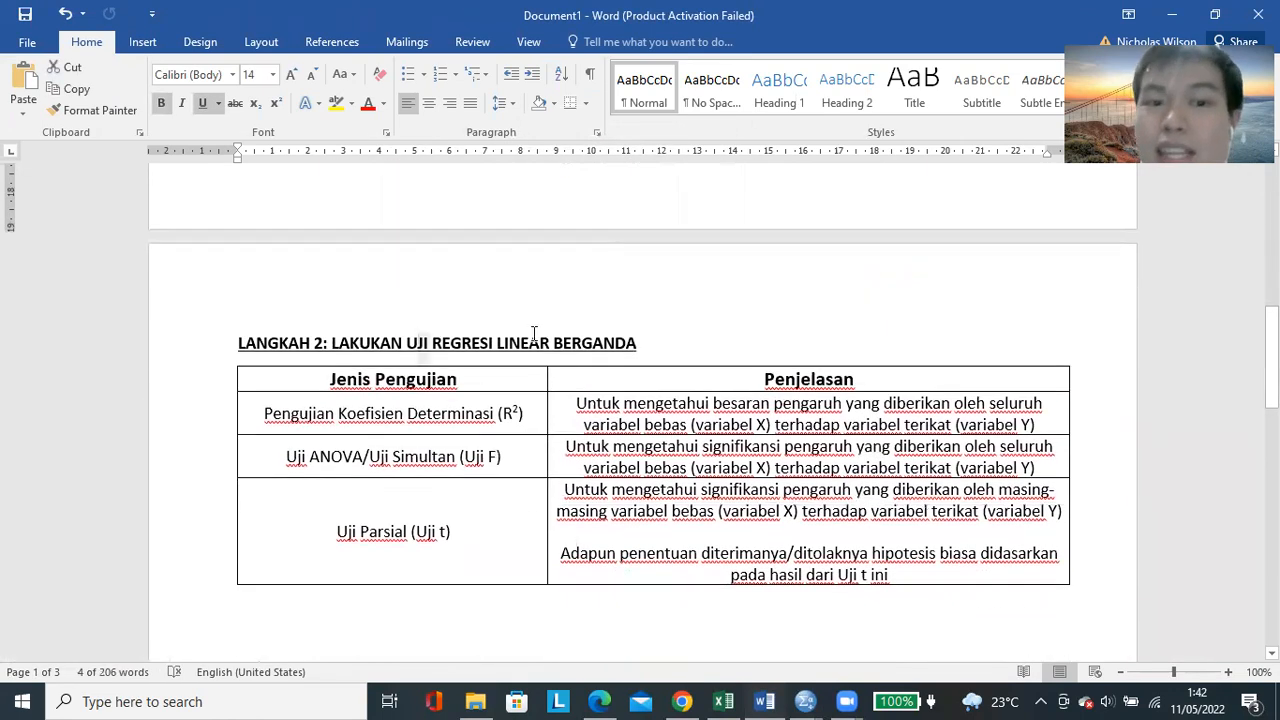
pyautogui.moveTo(406, 343); pyautogui.dragTo(562, 343)
pyautogui.scroll(1, 540, 449)
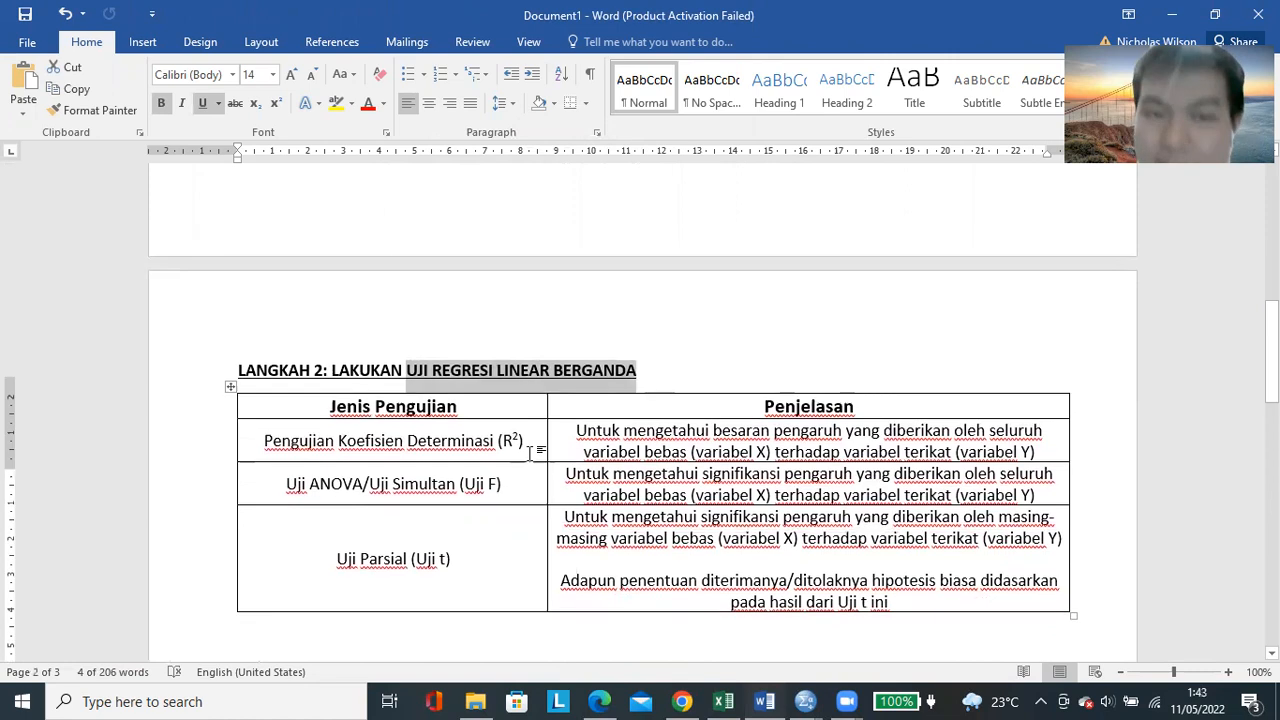
# Select the entire LANGKAH 1 heading and table, followed by the LANGKAH 2 heading, to review the order of testing
pyautogui.scroll(5, 530, 452)
pyautogui.moveTo(240, 286); pyautogui.dragTo(830, 595)
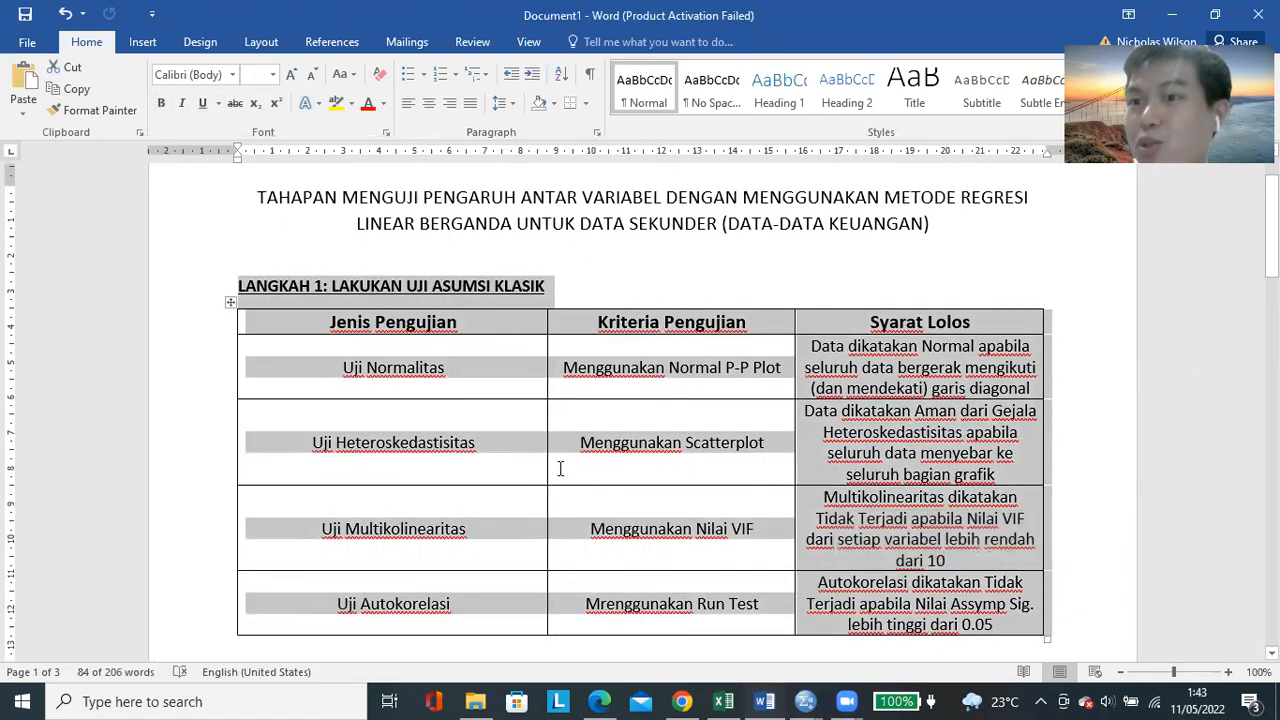
pyautogui.scroll(-8, 560, 468)
pyautogui.tripleClick(400, 477)
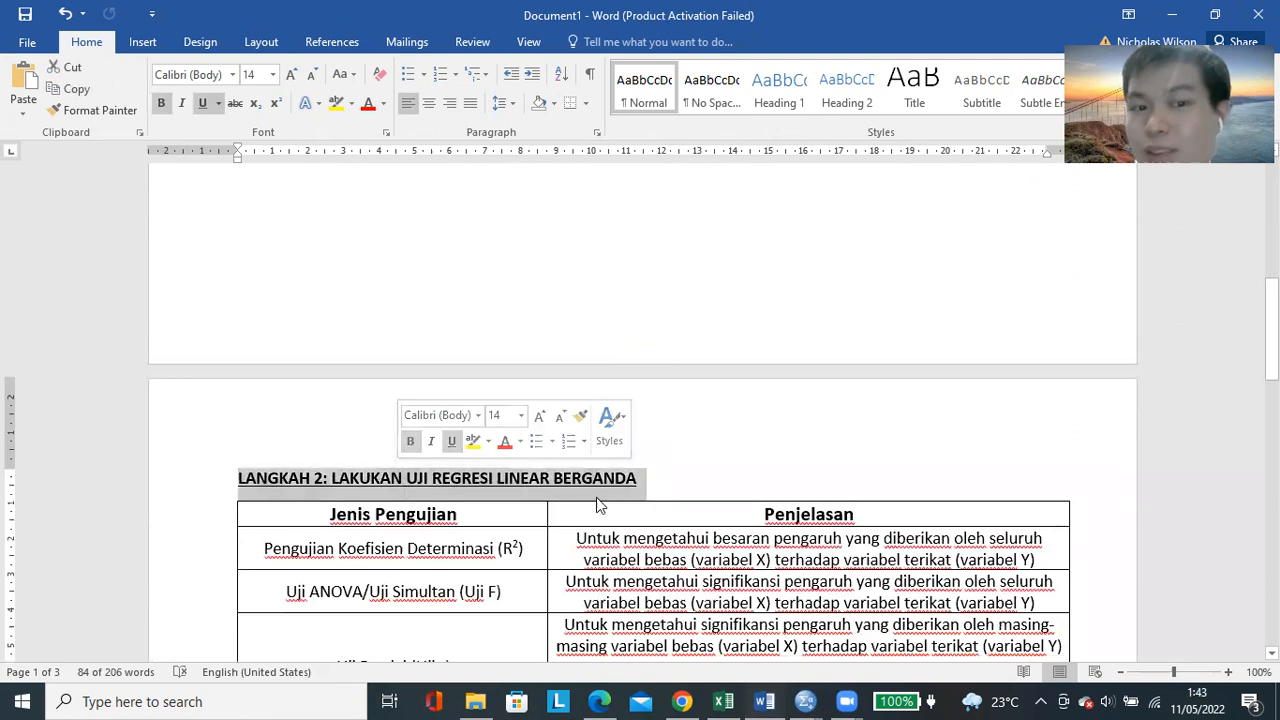
# Examine the test types, criteria and passing conditions in the LANGKAH 1 classical assumption table
pyautogui.scroll(8, 596, 505)
pyautogui.scroll(-3, 612, 495)
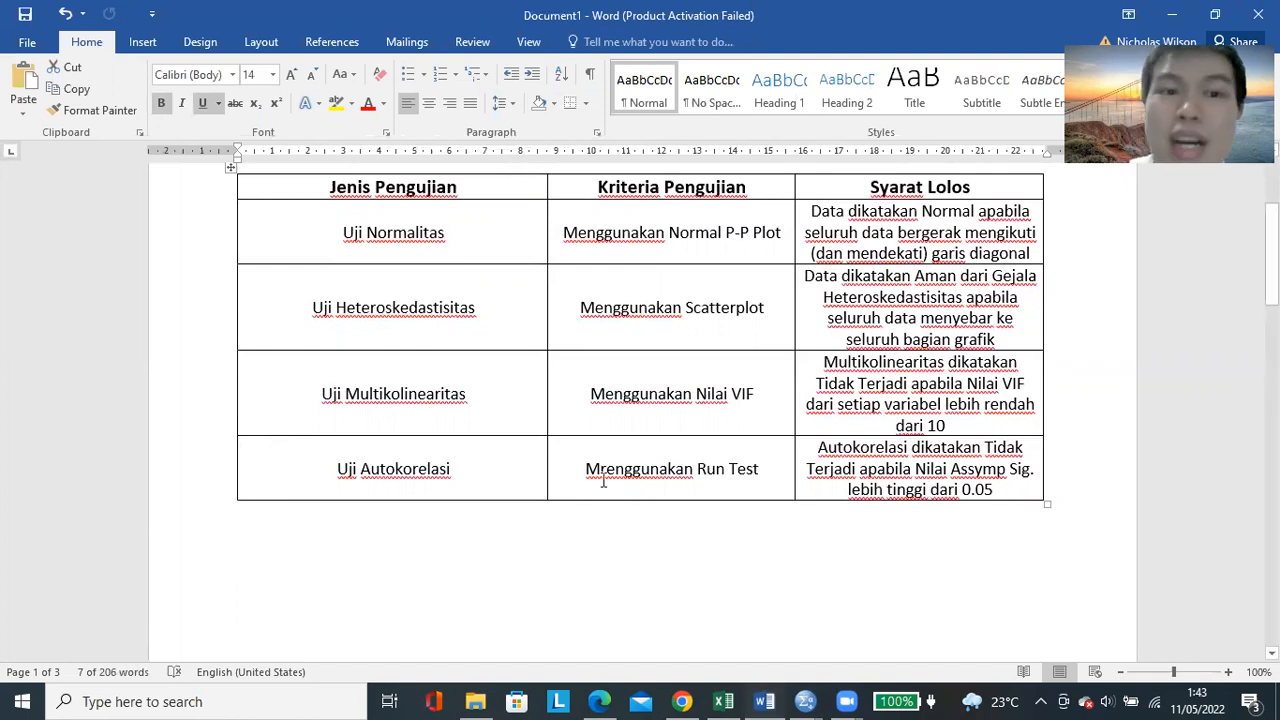
pyautogui.scroll(2, 600, 480)
pyautogui.scroll(-1, 412, 196)
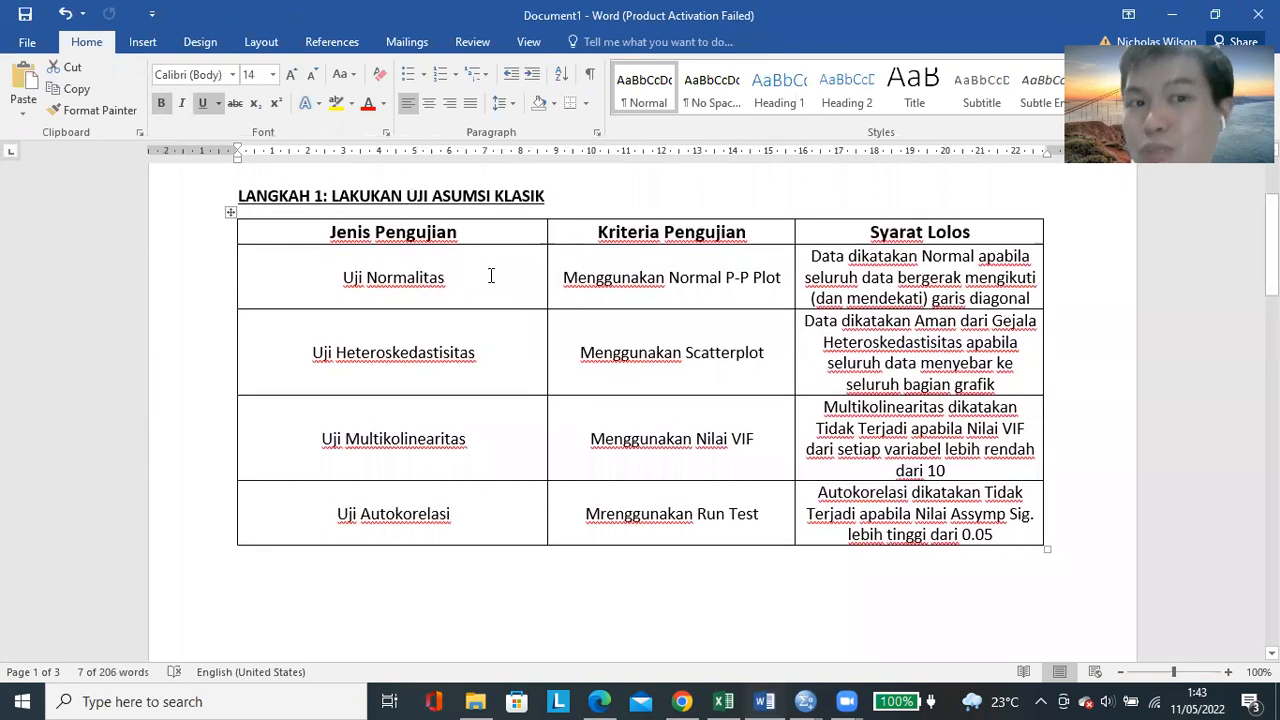
pyautogui.scroll(2, 490, 290)
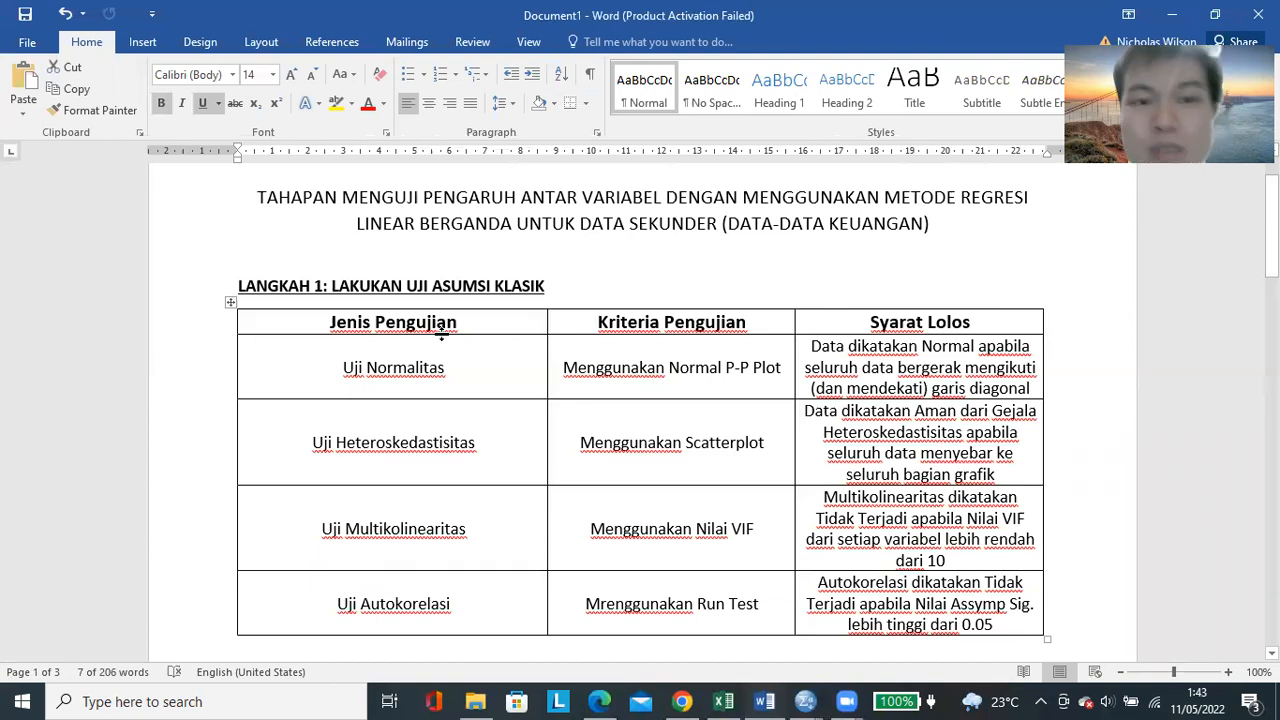
pyautogui.scroll(-2, 506, 349)
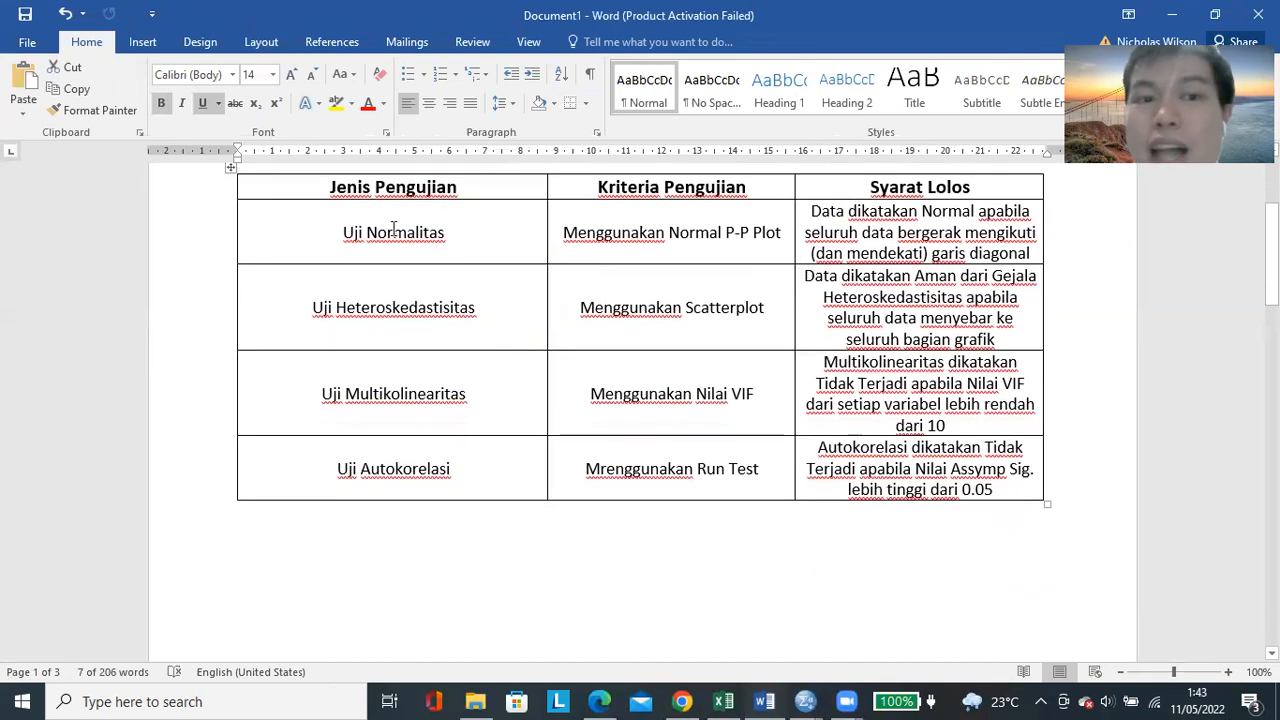
# Make the four test names in the Jenis Pengujian column bold and set their font size to 18
pyautogui.moveTo(394, 228); pyautogui.dragTo(421, 443)
pyautogui.click(161, 103)
pyautogui.click(288, 76)
pyautogui.click(288, 76)
pyautogui.click(457, 277)
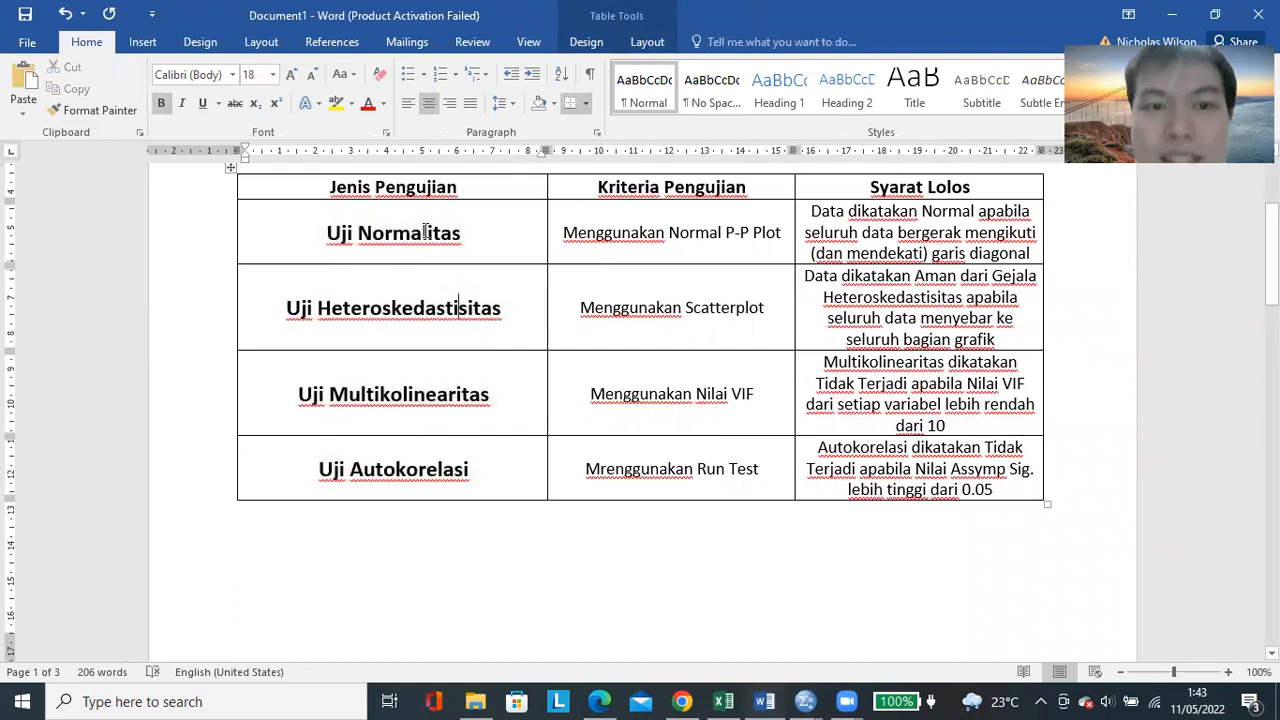
# Review the four test names one by one, from Uji Normalitas down to Uji Autokorelasi
pyautogui.tripleClick(425, 232)
pyautogui.click(372, 308)
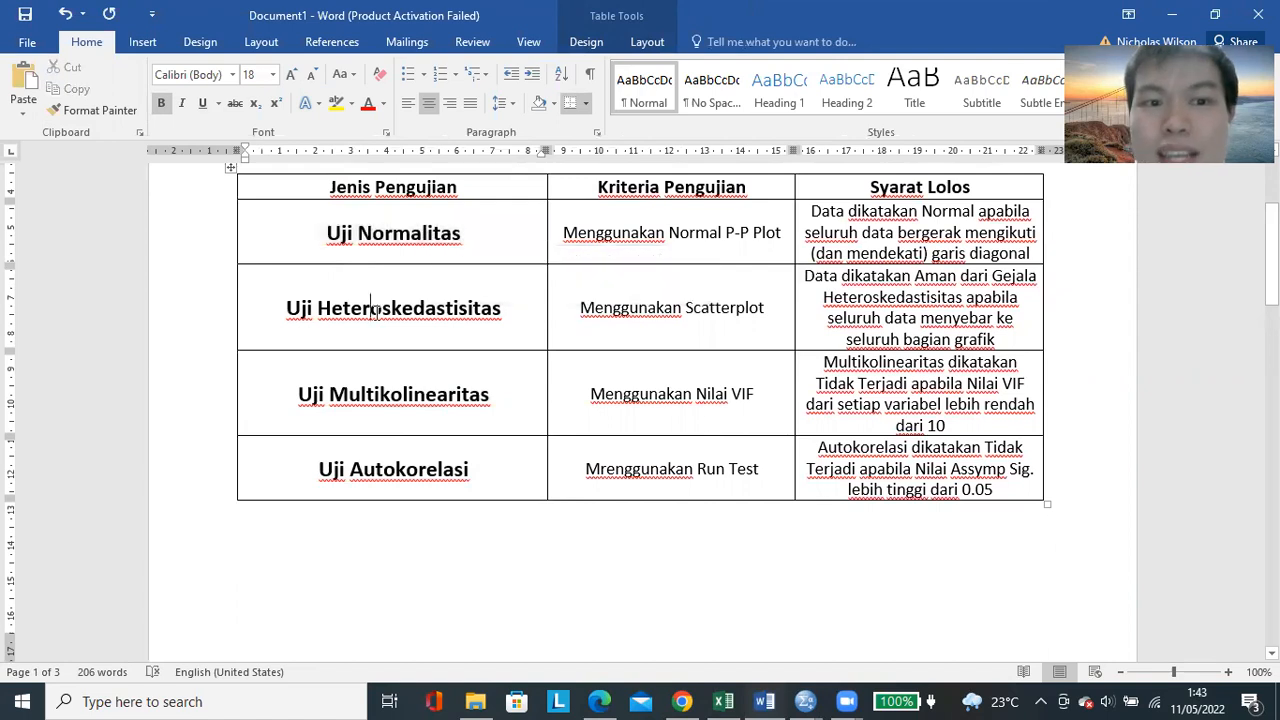
pyautogui.tripleClick(380, 308)
pyautogui.tripleClick(395, 416)
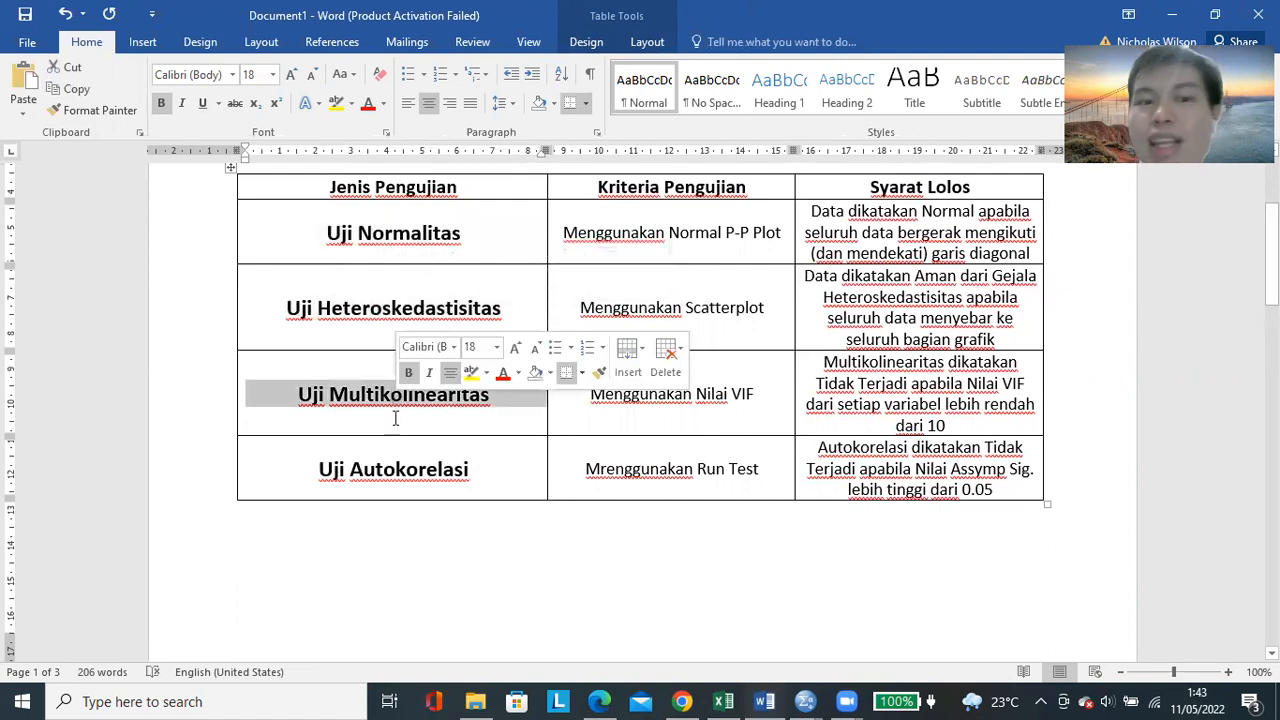
pyautogui.tripleClick(413, 470)
pyautogui.click(643, 248)
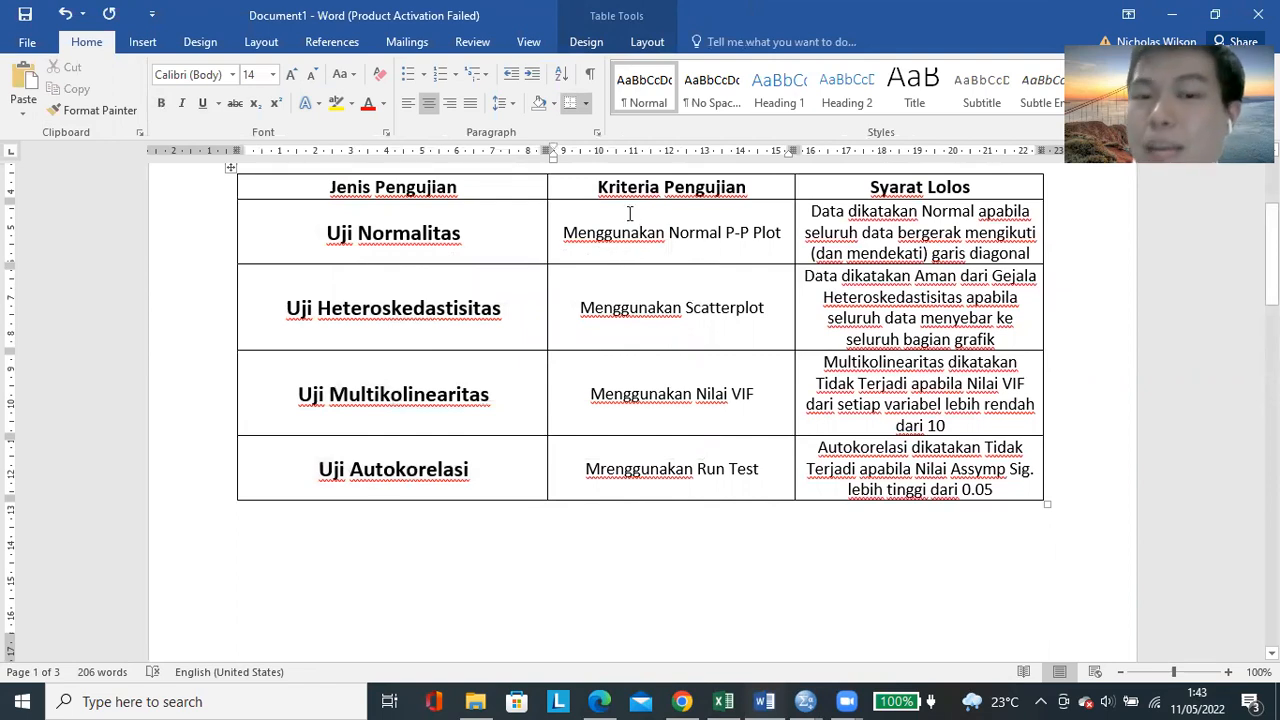
# Examine the Kriteria Pengujian entries for Uji Normalitas and Uji Heteroskedastisitas, highlighting Normal P-P Plot and Scatterplot
pyautogui.moveTo(600, 188); pyautogui.dragTo(744, 190)
pyautogui.tripleClick(703, 238)
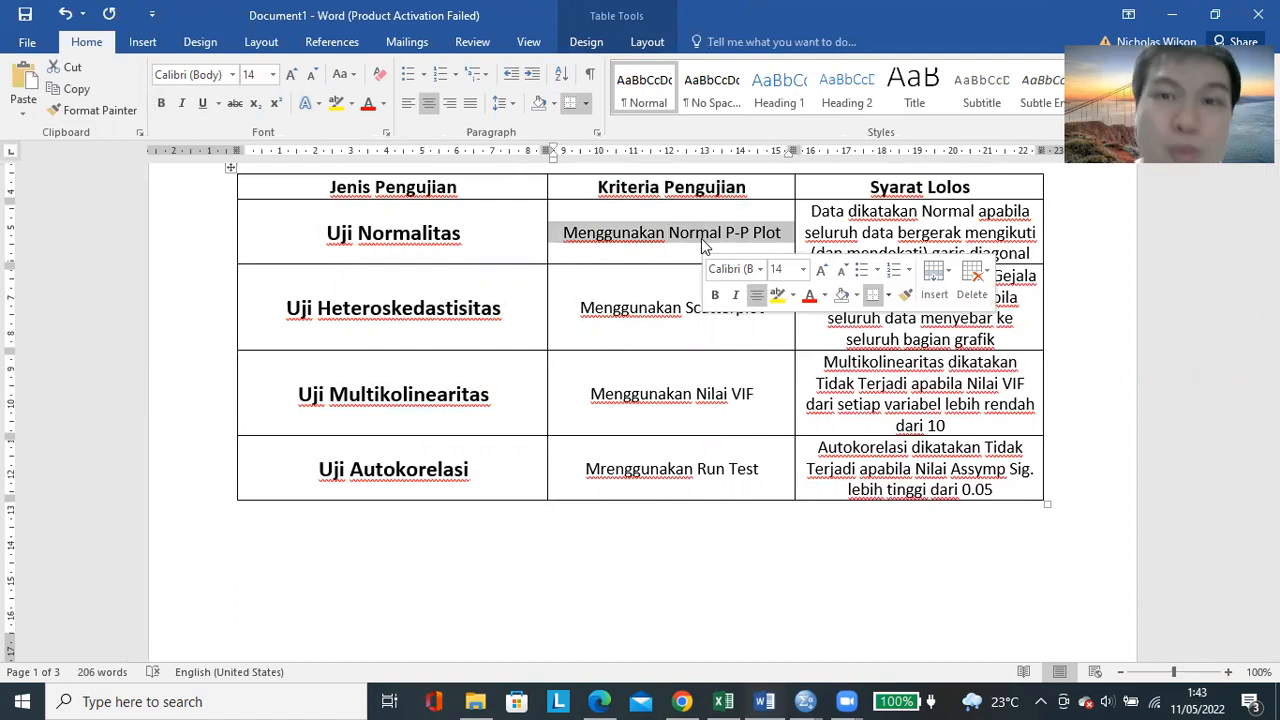
pyautogui.tripleClick(442, 235)
pyautogui.moveTo(668, 232); pyautogui.dragTo(772, 246)
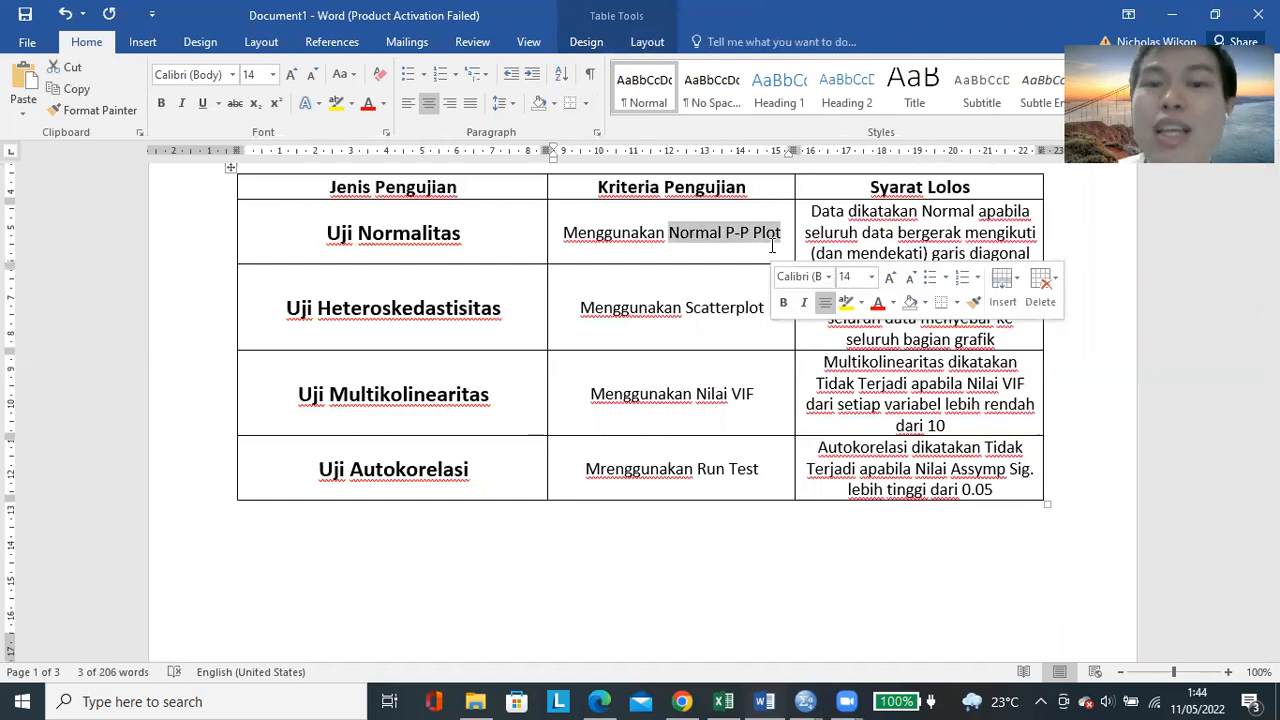
pyautogui.doubleClick(443, 310)
pyautogui.click(443, 310)
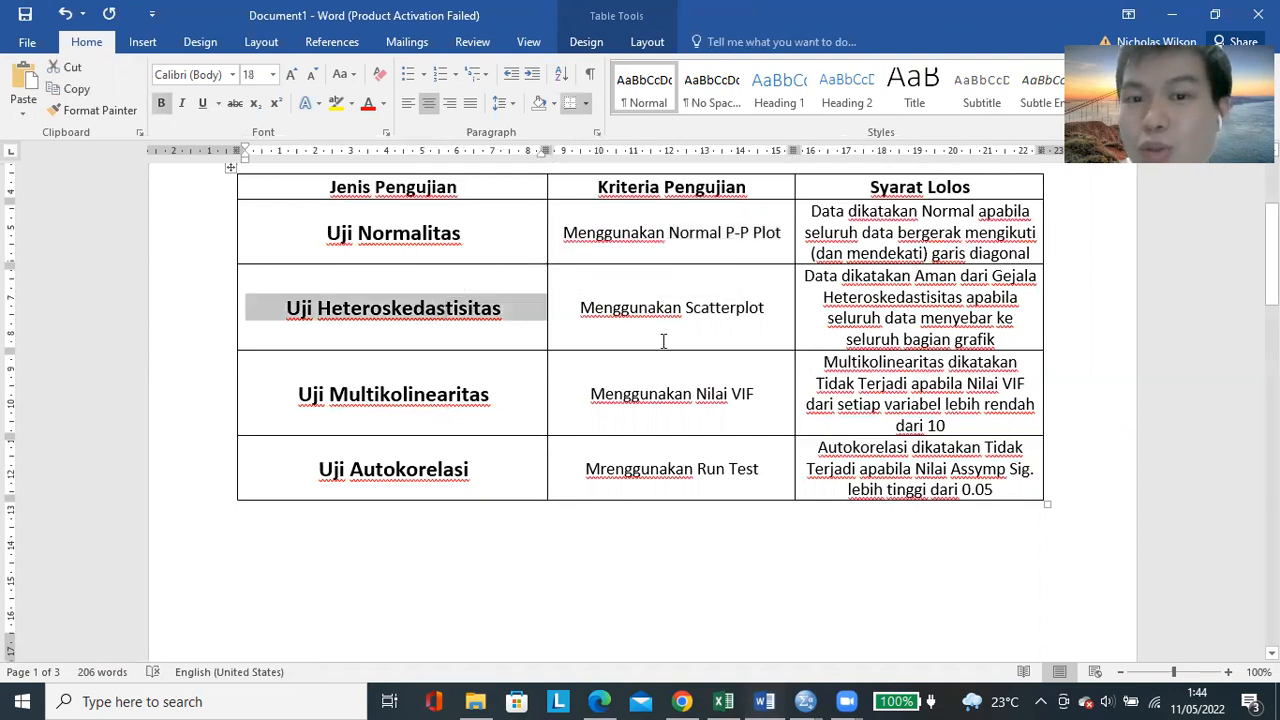
pyautogui.doubleClick(720, 310)
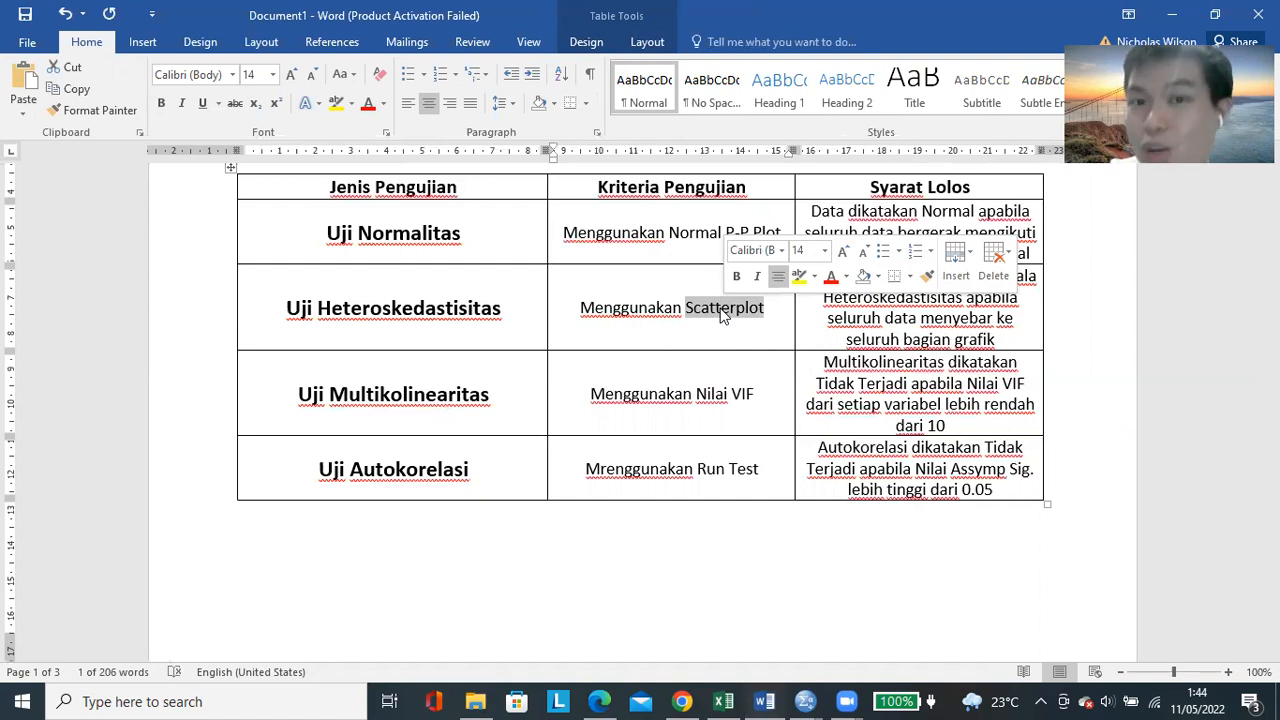
pyautogui.click(665, 308)
# Recap the pairing of each test with its criterion, from Uji Normalitas through Uji Multikolinearitas
pyautogui.tripleClick(410, 229)
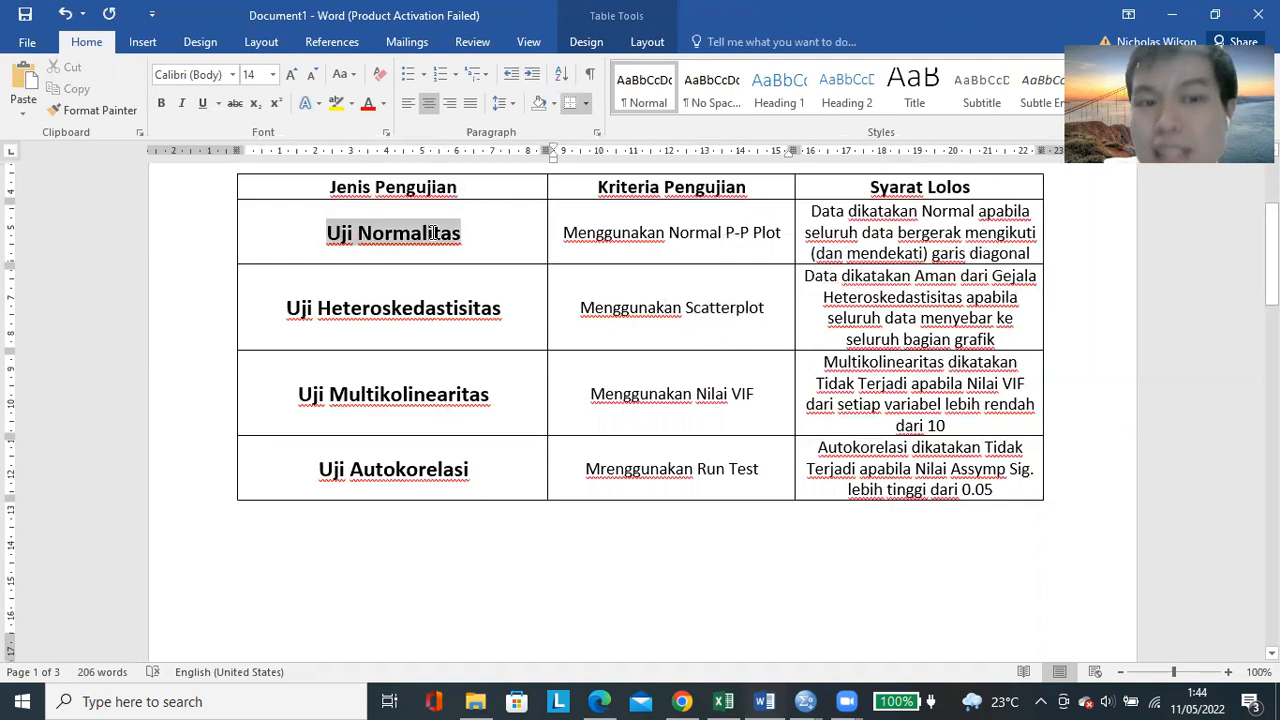
pyautogui.moveTo(686, 230); pyautogui.dragTo(781, 233)
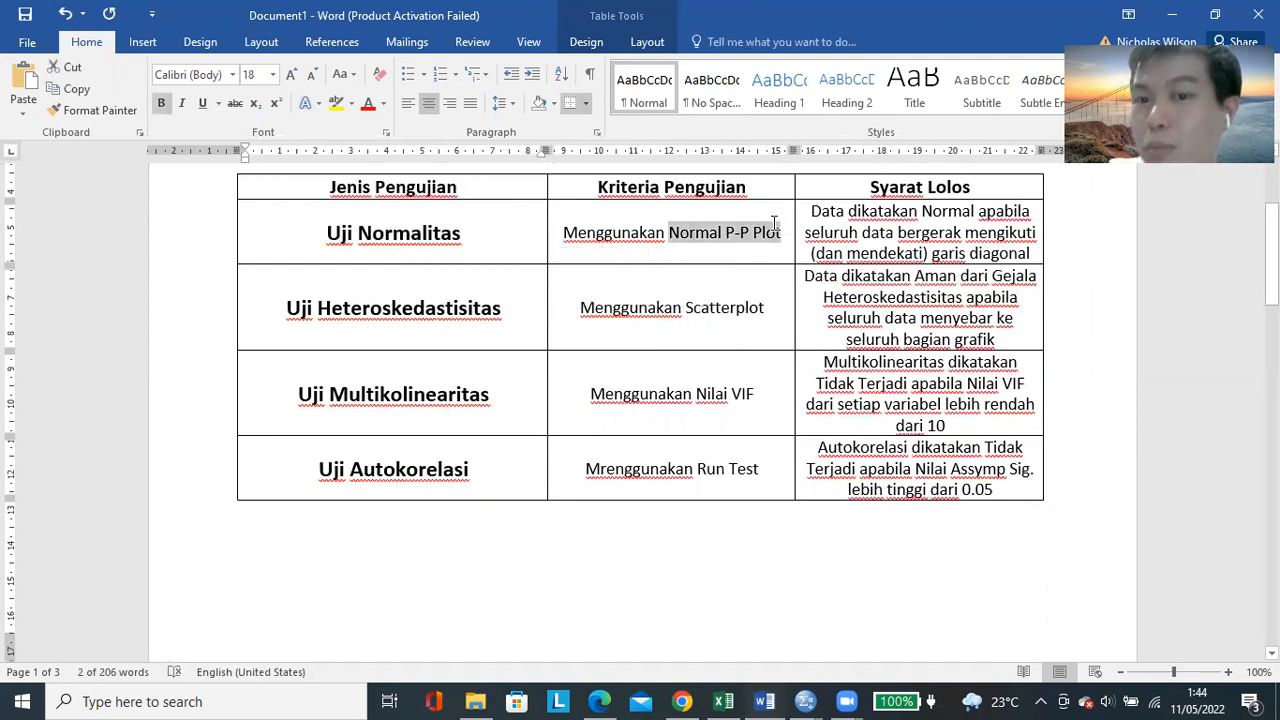
pyautogui.tripleClick(403, 311)
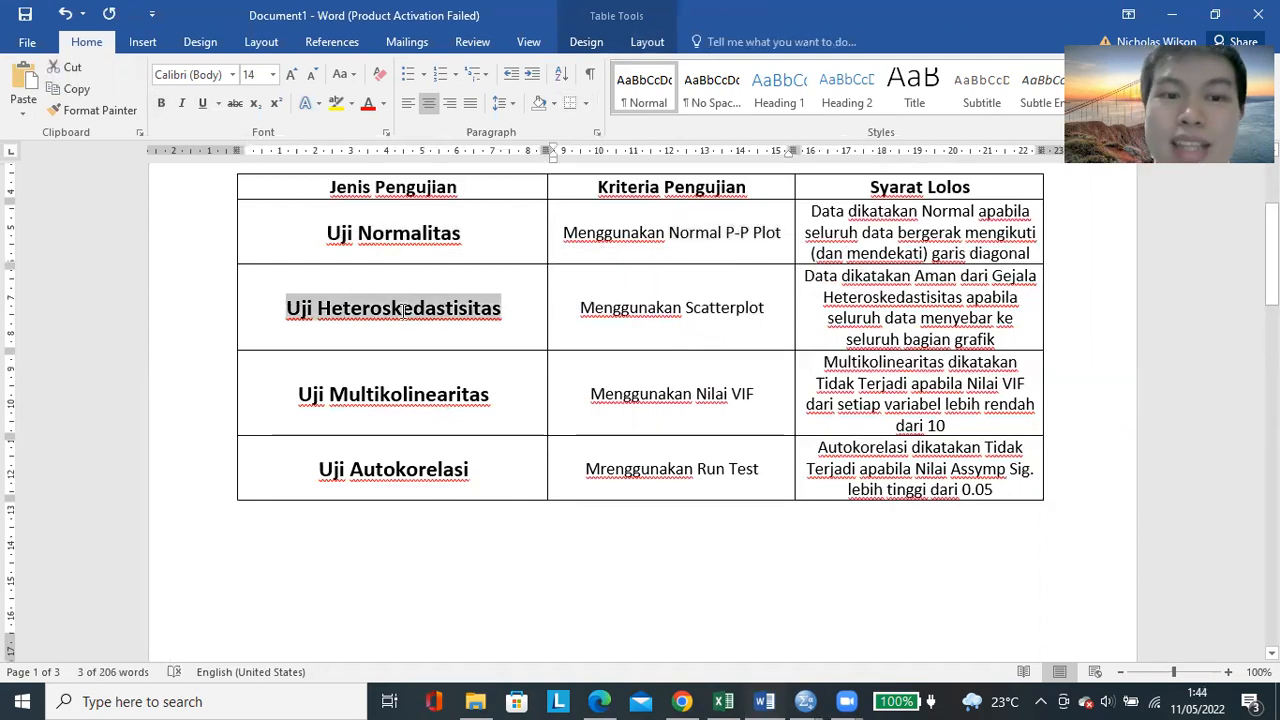
pyautogui.doubleClick(724, 308)
pyautogui.moveTo(314, 400); pyautogui.dragTo(490, 400)
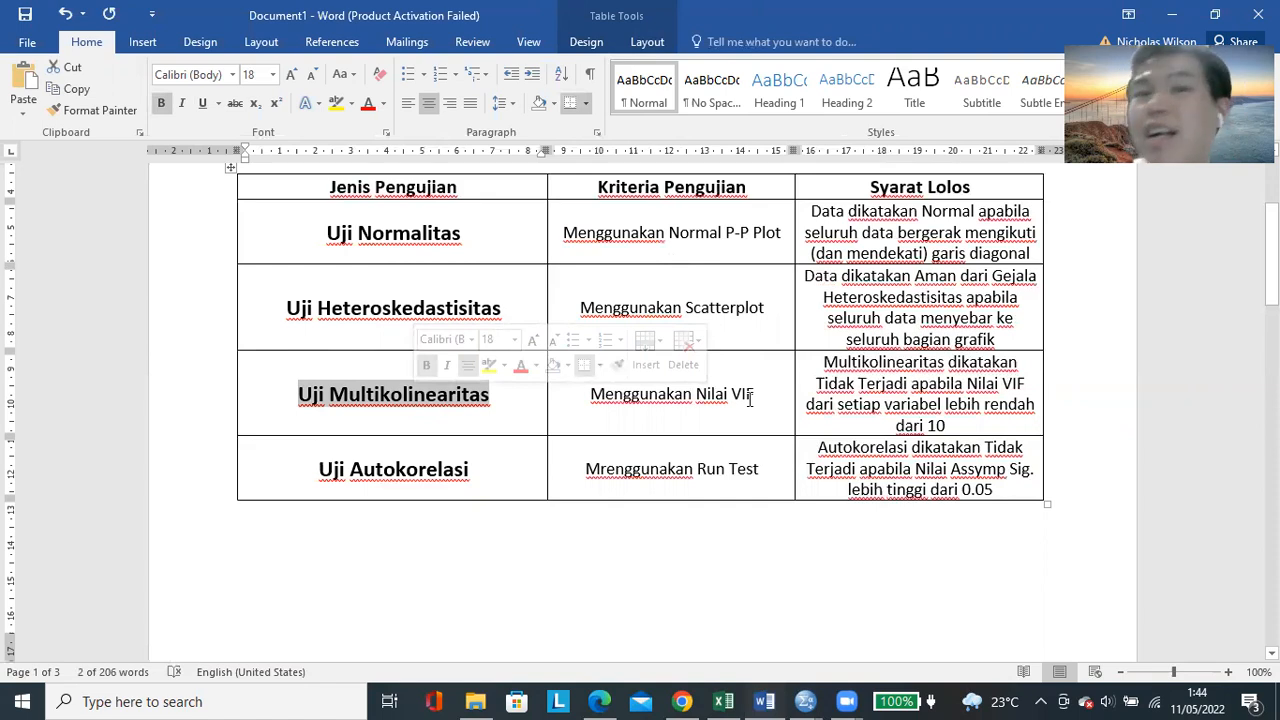
# Italicize "Run Test" in the Uji Autokorelasi criterion and select the first three test rows of the table
pyautogui.moveTo(698, 470); pyautogui.dragTo(754, 476)
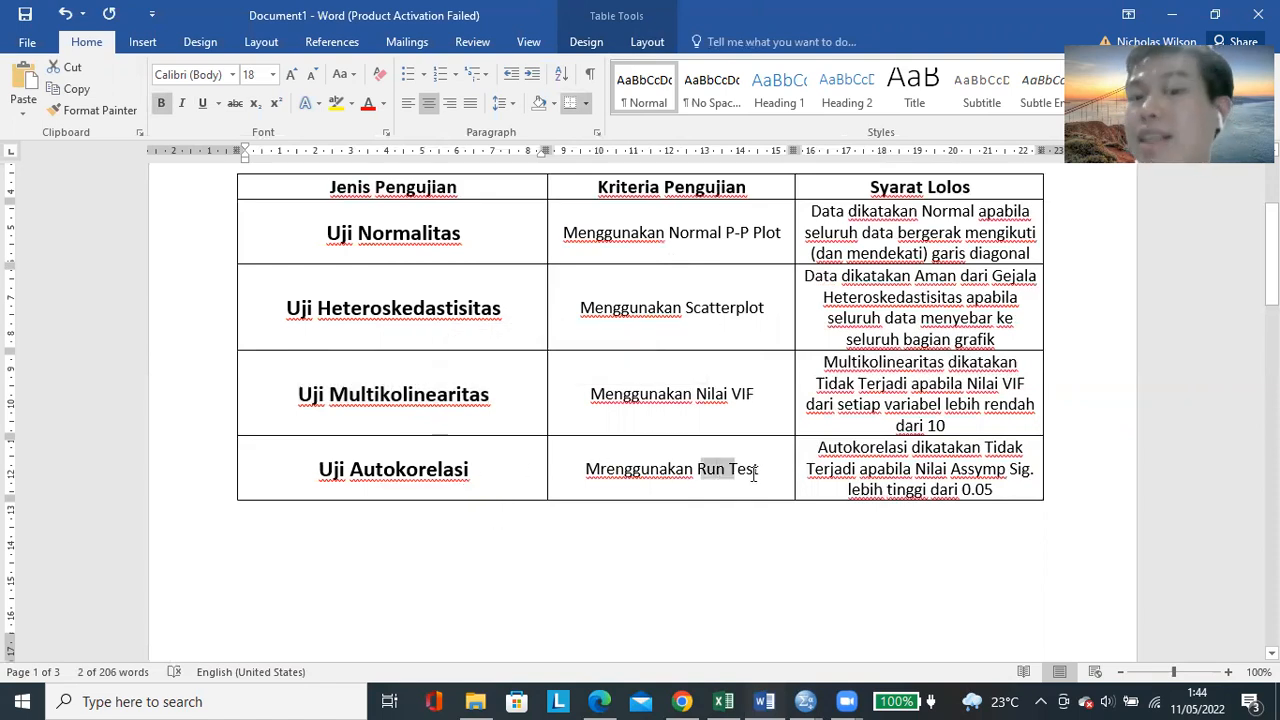
pyautogui.hotkey('ctrl', 'i')
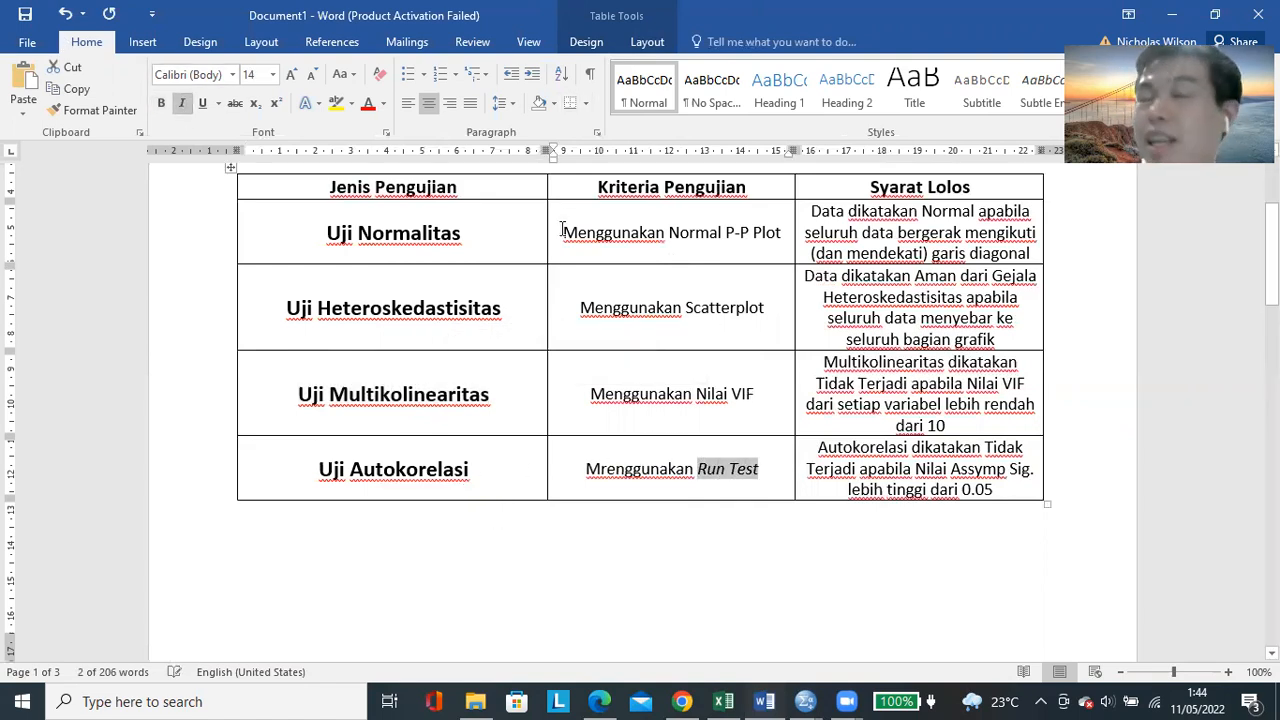
pyautogui.click(808, 186)
pyautogui.moveTo(379, 233); pyautogui.dragTo(832, 388)
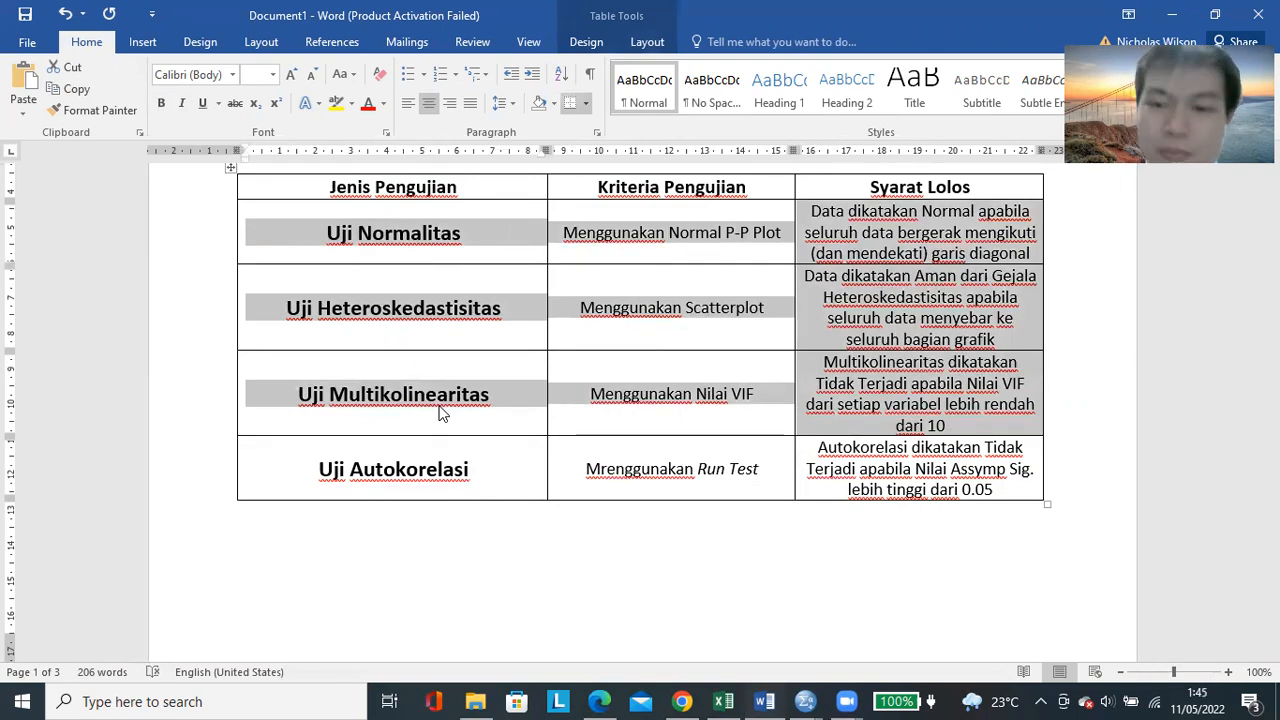
# Switch to the SPSS Data Editor and open the Linear Regression dialog
pyautogui.click(805, 701)
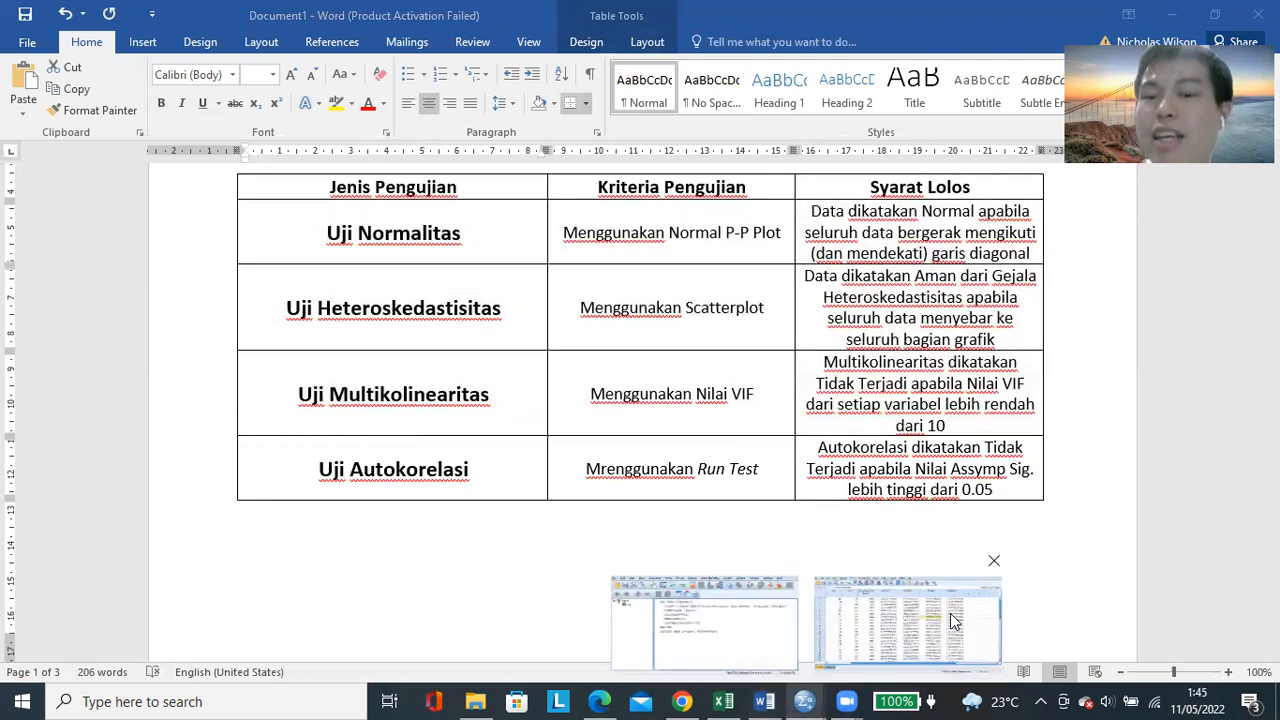
pyautogui.click(952, 622)
pyautogui.click(640, 359)
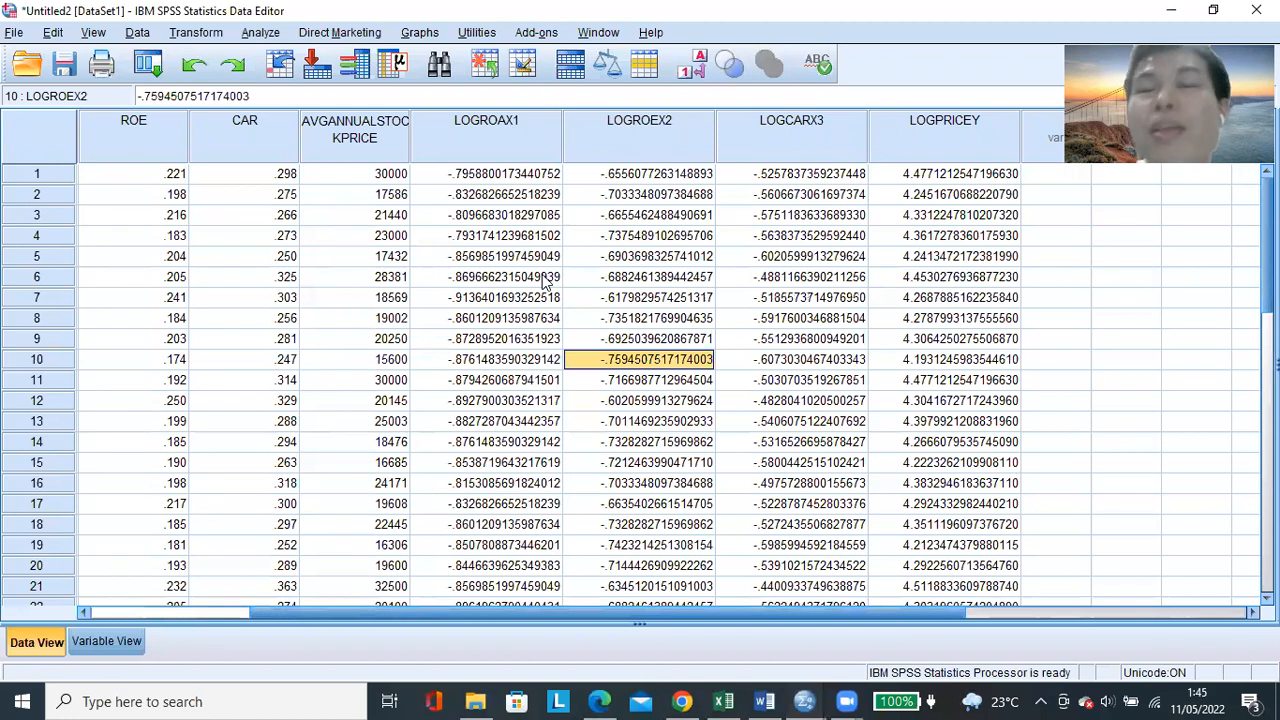
pyautogui.click(262, 33)
pyautogui.moveTo(450, 229)
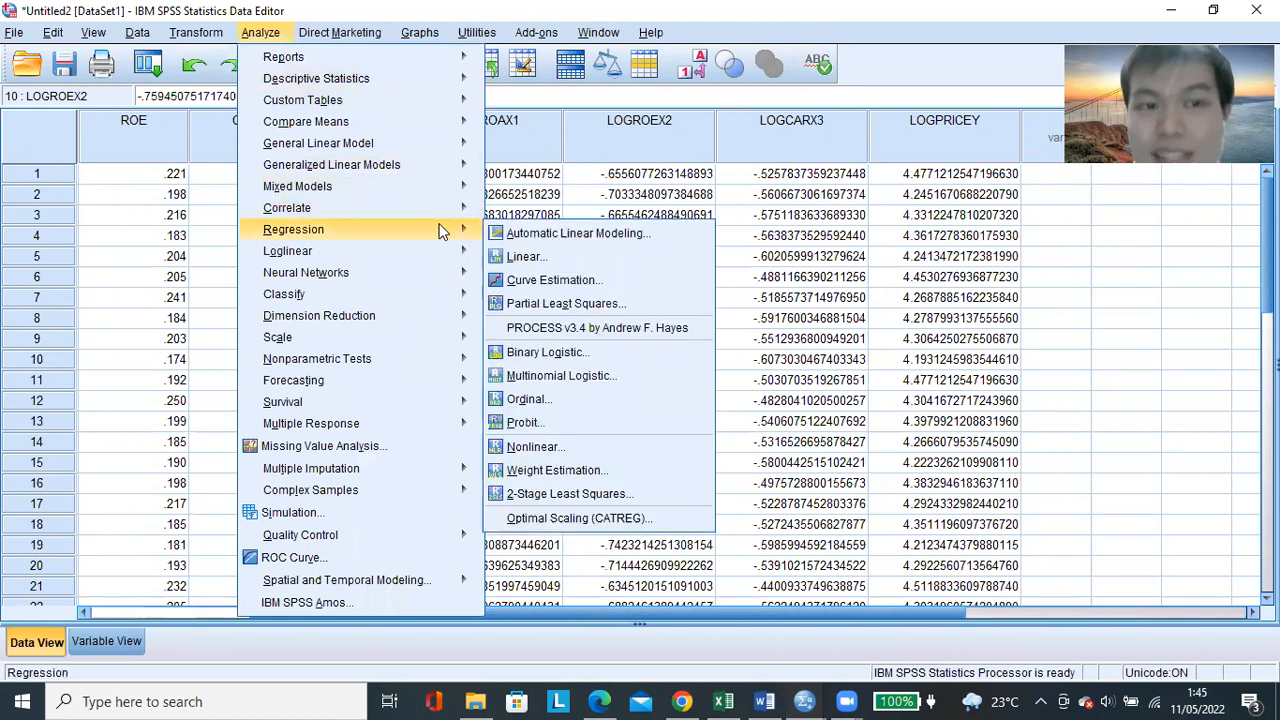
pyautogui.click(564, 257)
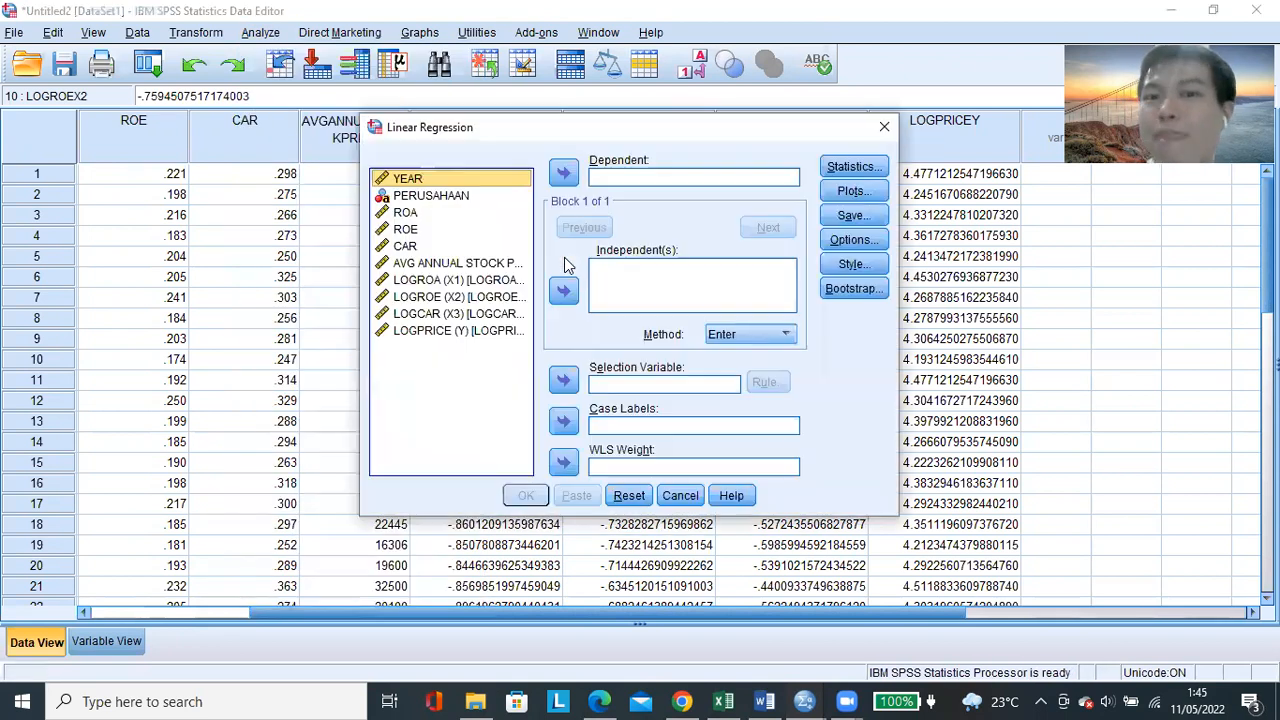
# Look over the Dependent and Independent(s) fields and the LOGROA (X1), LOGROE (X2) and LOGCAR (X3) variables
pyautogui.click(727, 180)
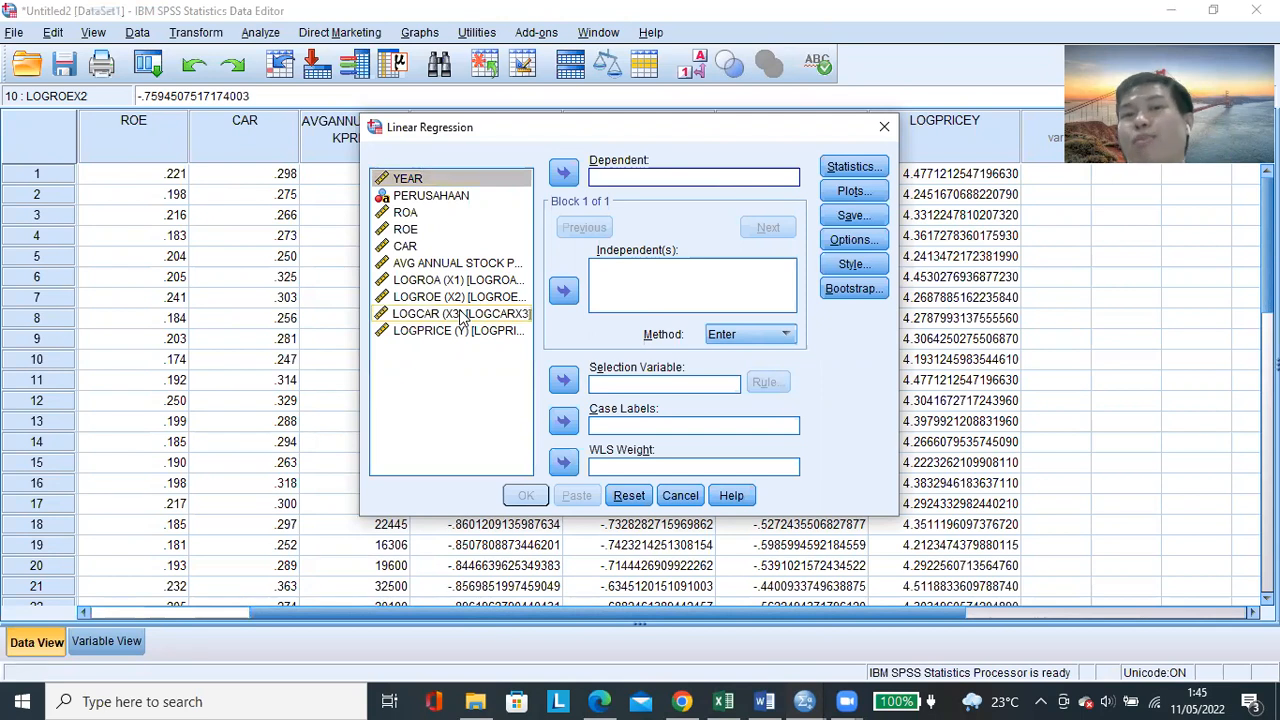
pyautogui.click(617, 270)
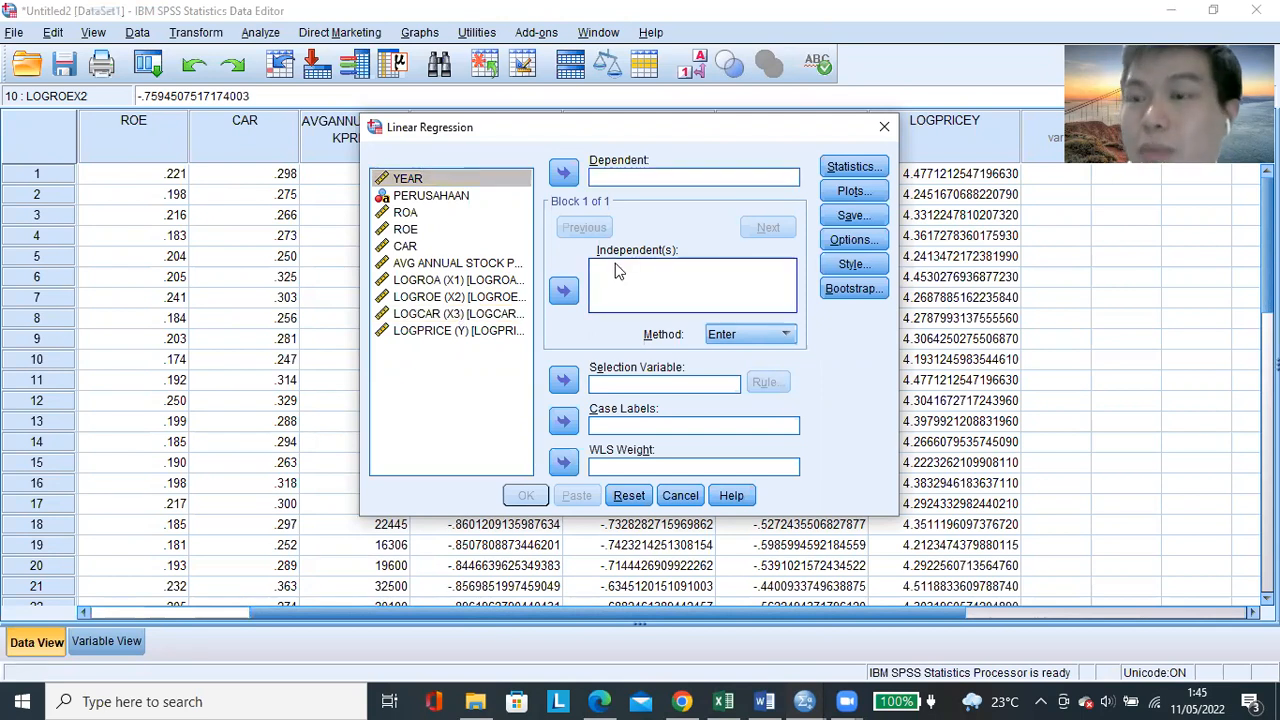
pyautogui.click(447, 285)
pyautogui.click(455, 298)
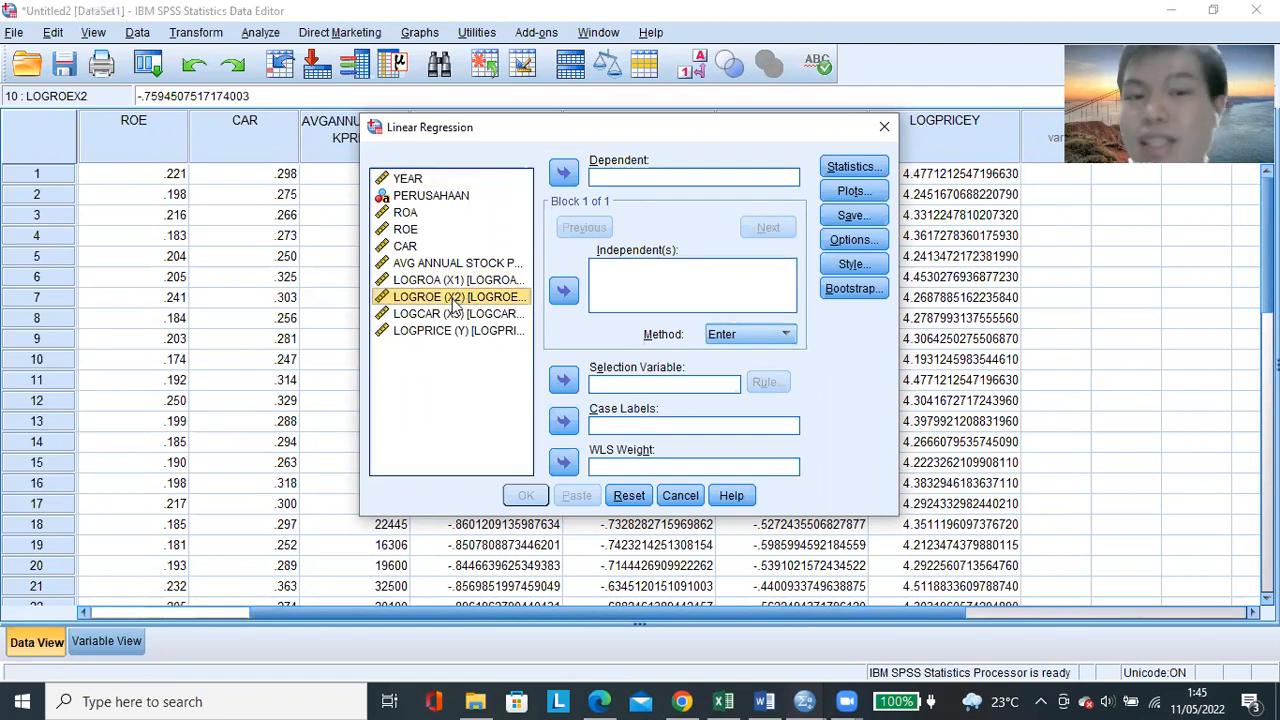
pyautogui.click(459, 283)
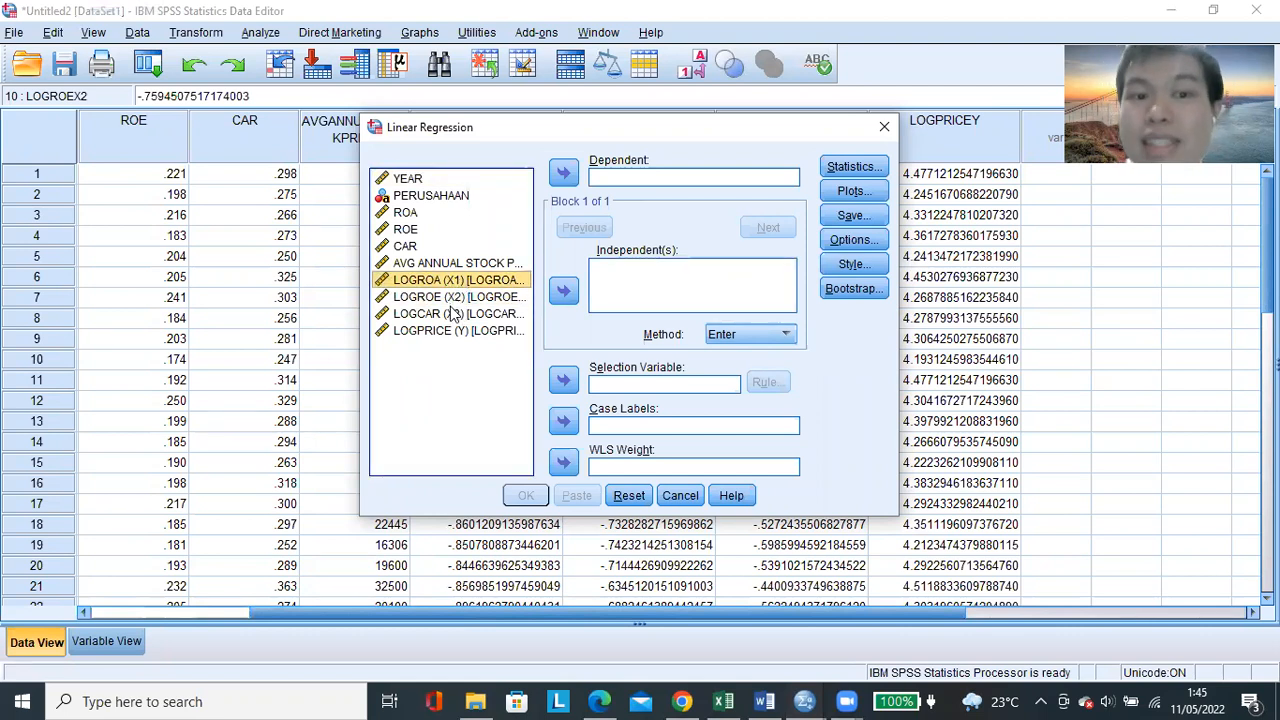
pyautogui.click(452, 314)
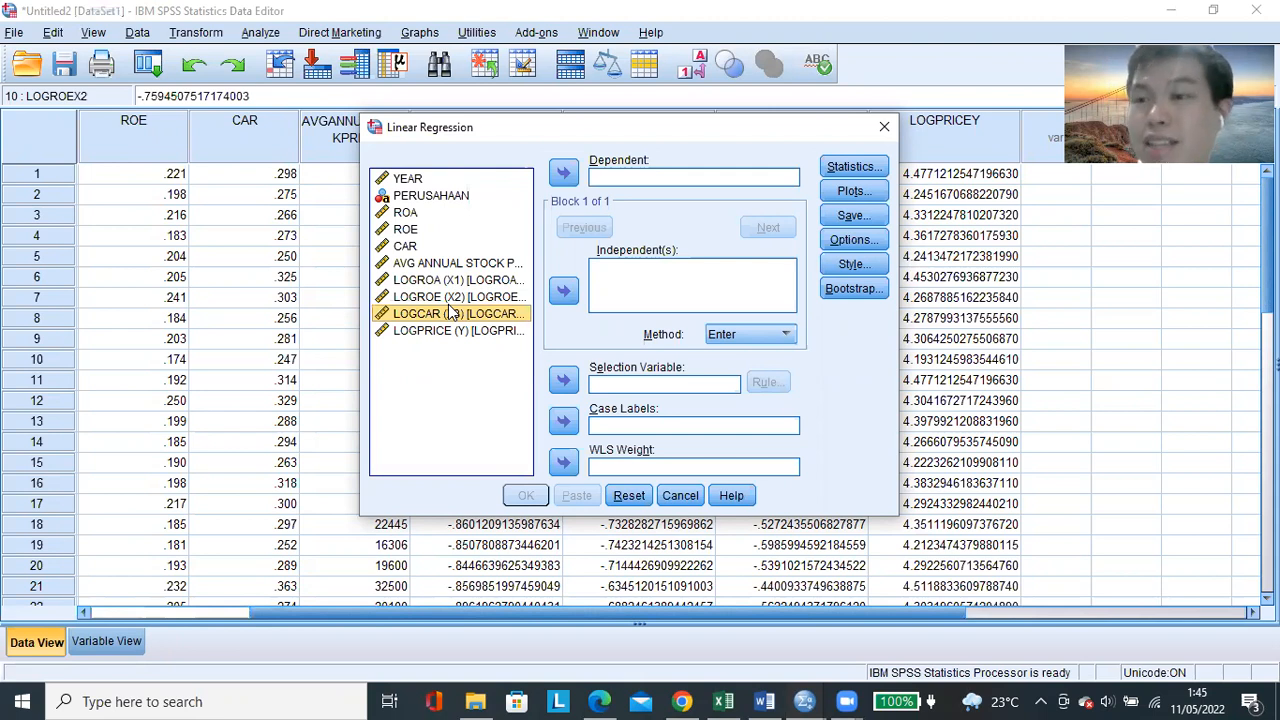
# Assign LOGROA (X1), LOGROE (X2) and LOGCAR (X3) as the independent variables of the regression
pyautogui.click(446, 281)
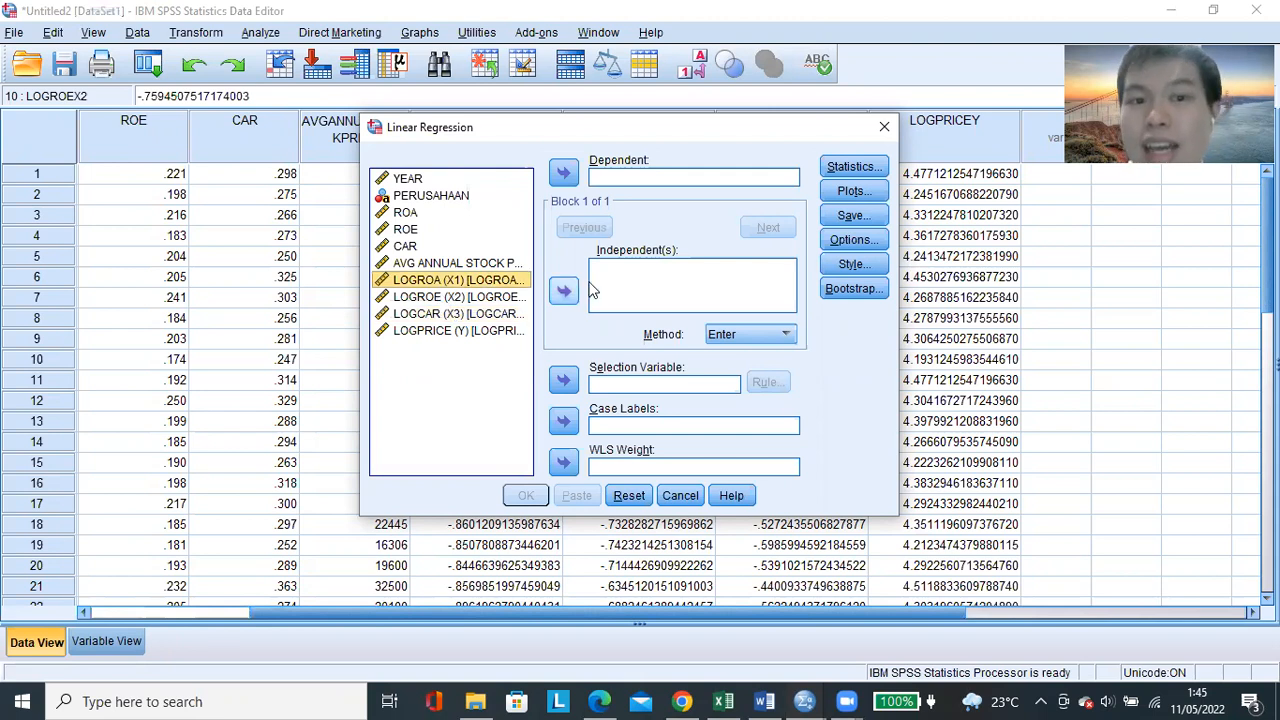
pyautogui.click(560, 295)
pyautogui.click(472, 297)
pyautogui.click(562, 291)
pyautogui.click(485, 314)
pyautogui.click(562, 291)
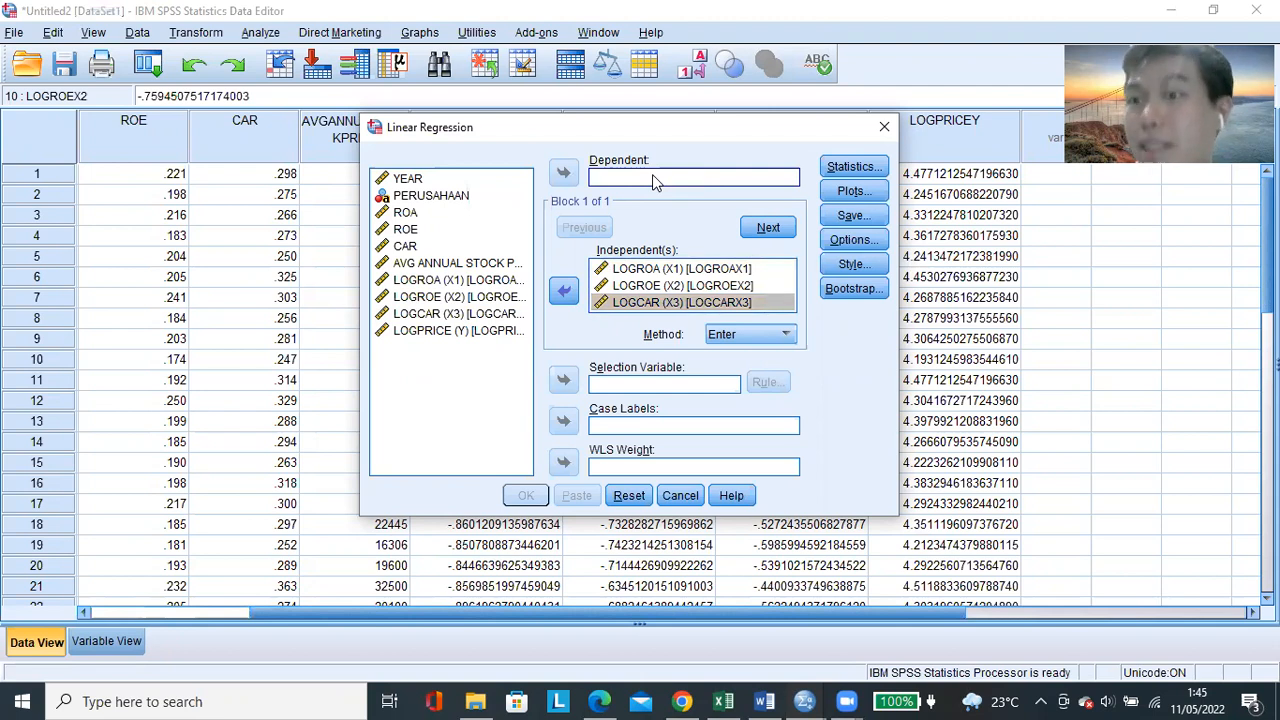
# Set LOGPRICE (Y) as the dependent variable and check the assigned variables
pyautogui.click(487, 333)
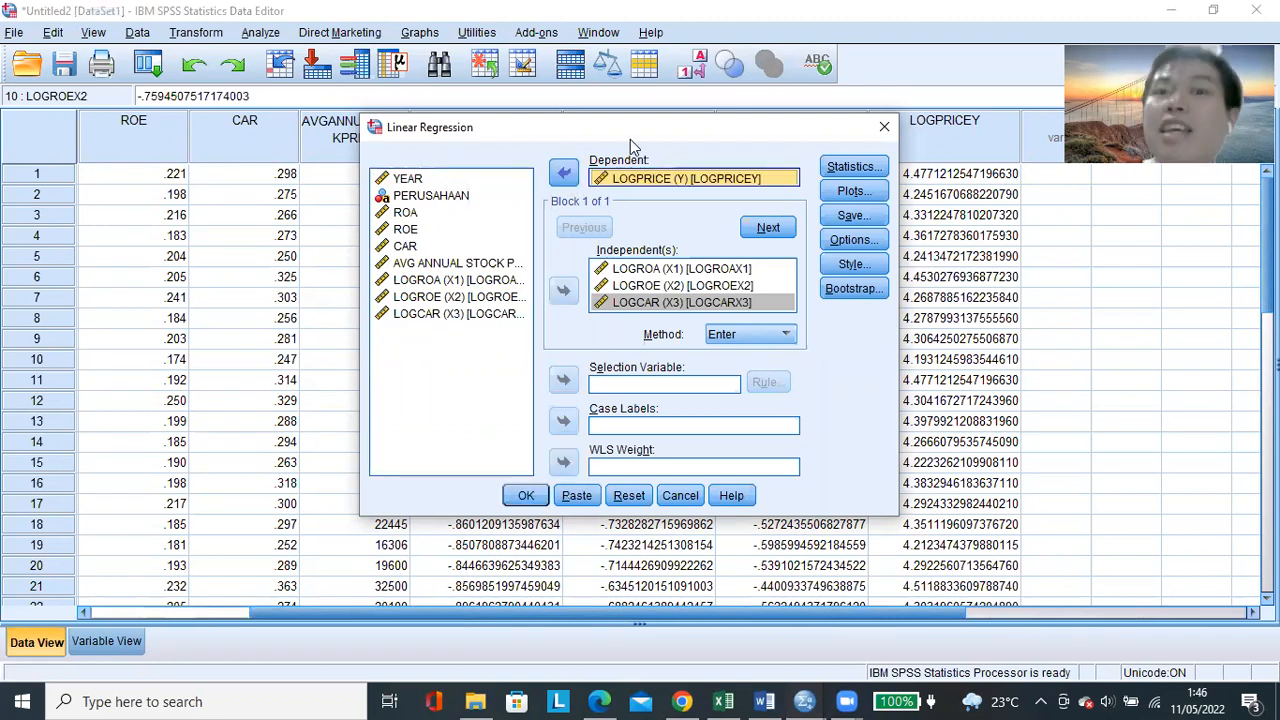
pyautogui.click(671, 272)
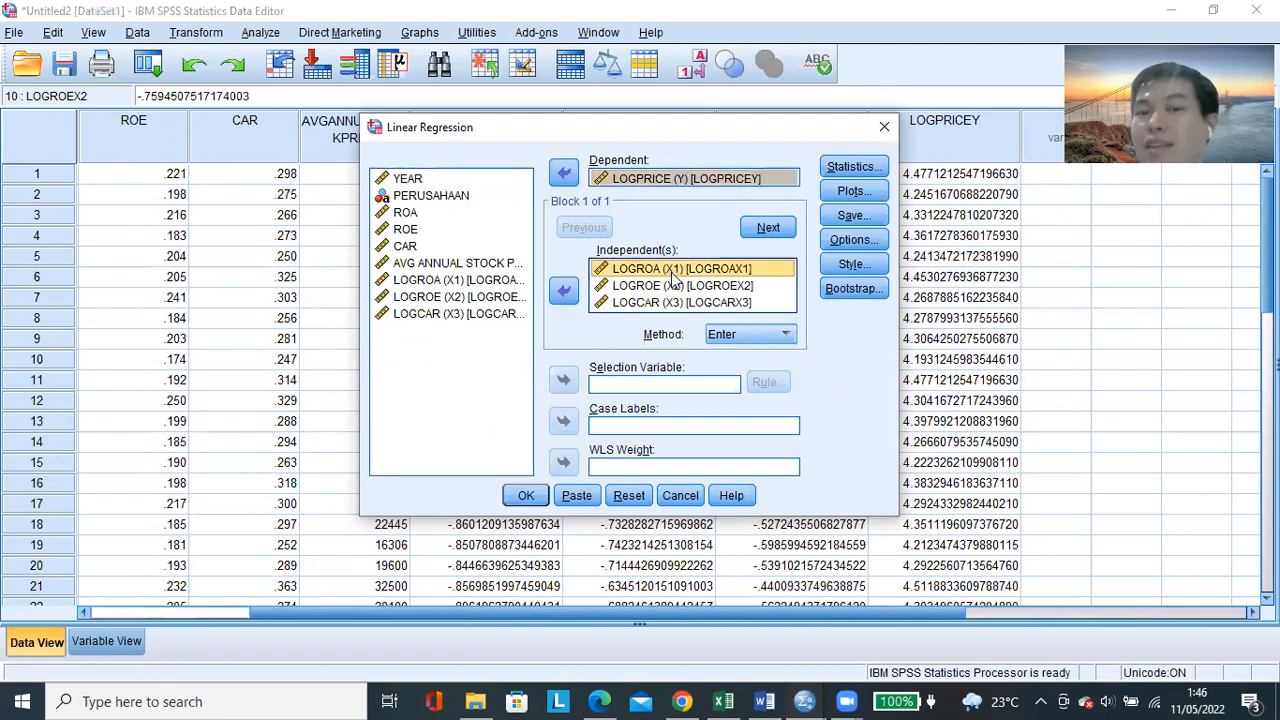
pyautogui.click(683, 182)
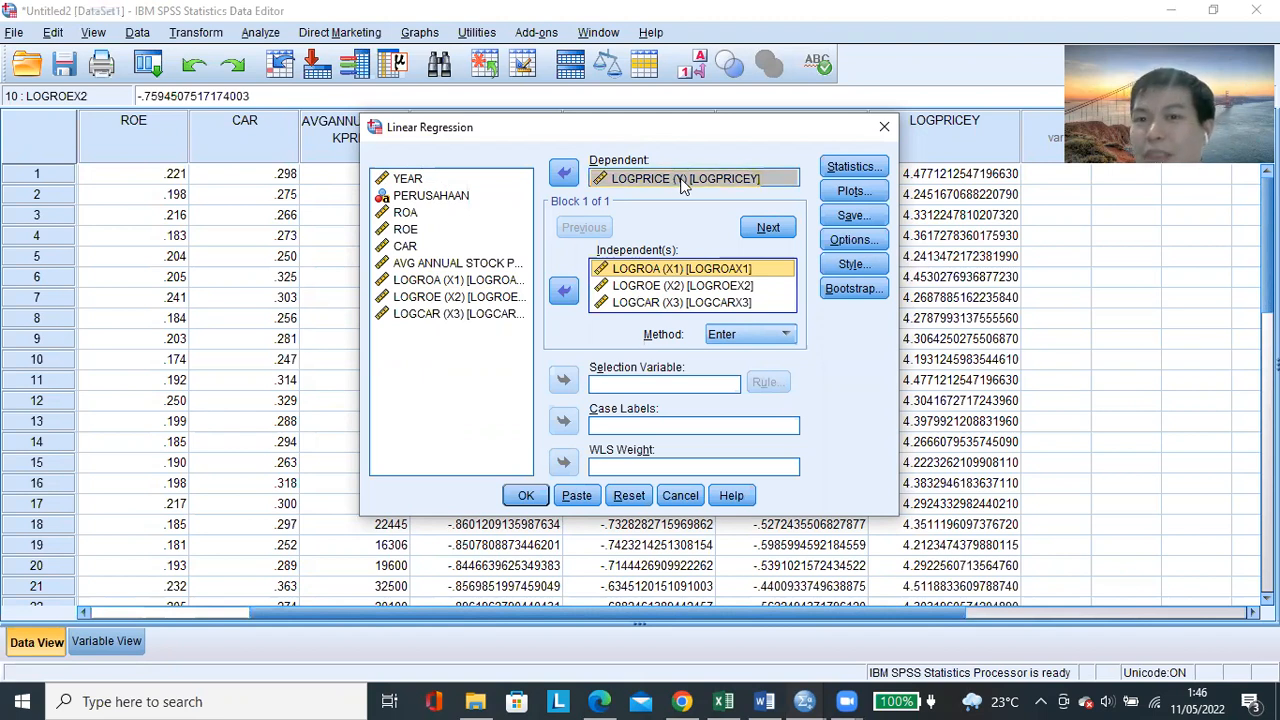
# Add collinearity diagnostics to the regression statistics
pyautogui.click(862, 170)
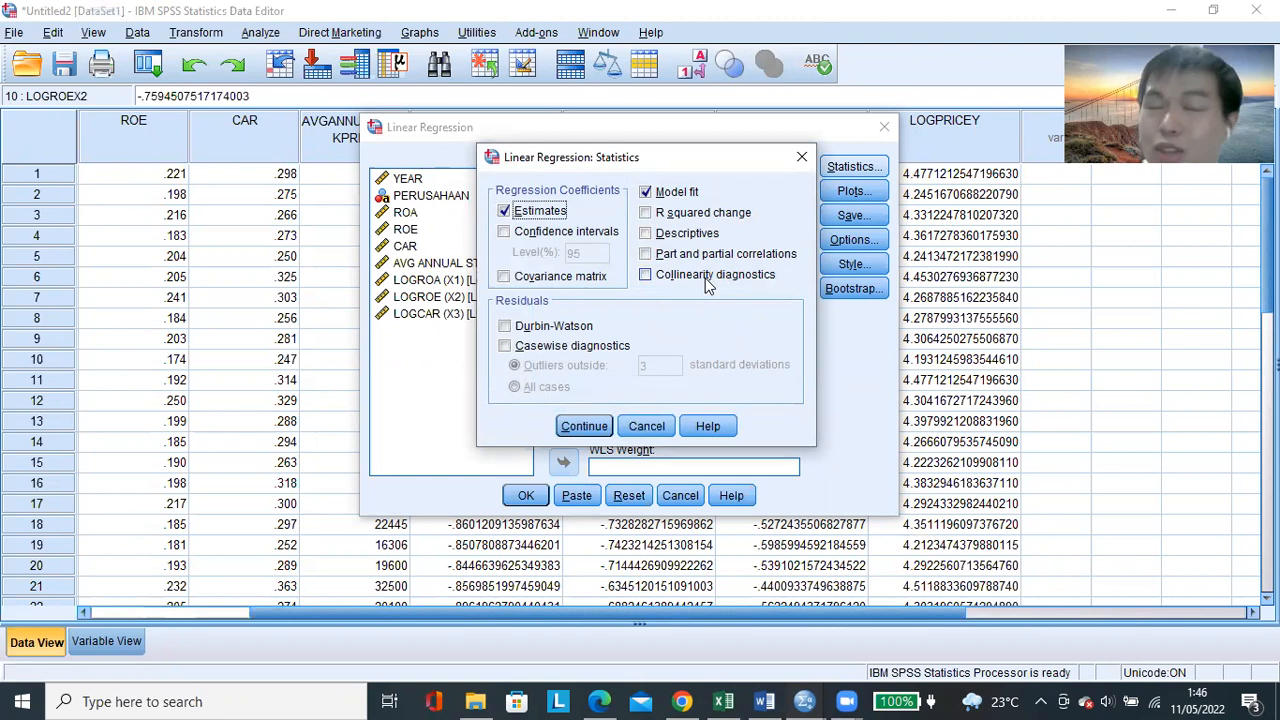
pyautogui.click(646, 276)
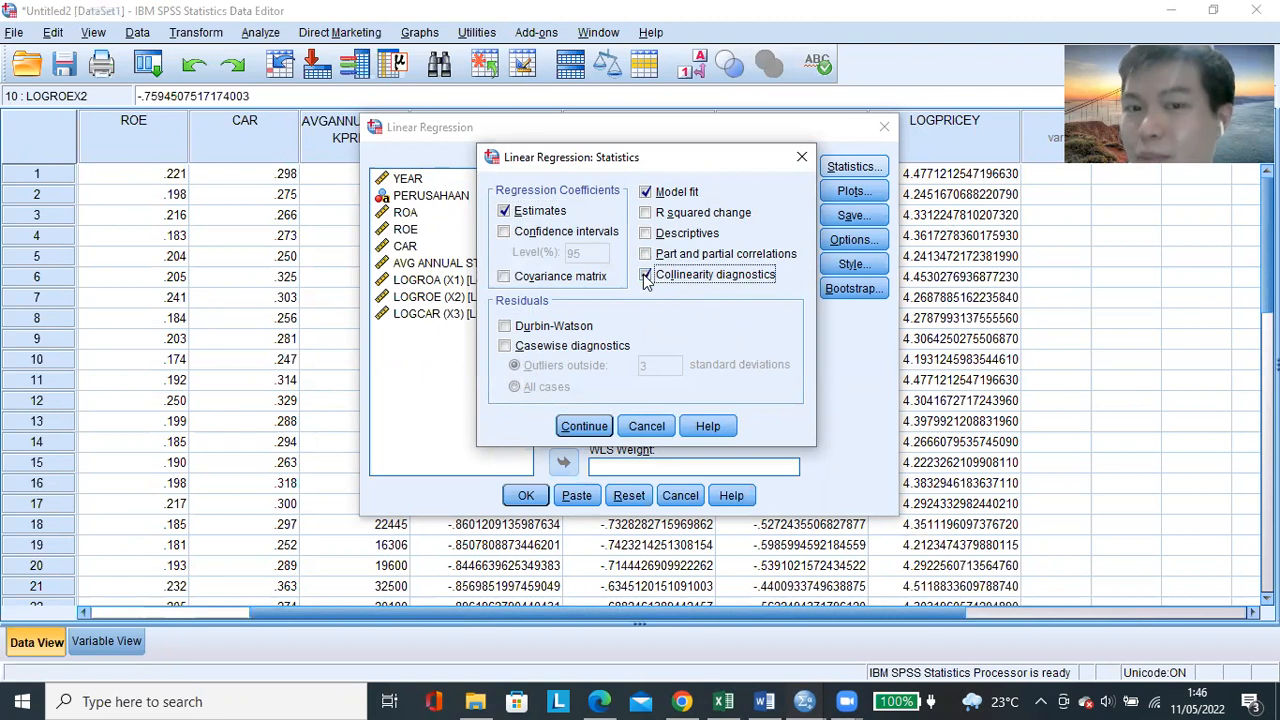
pyautogui.click(580, 424)
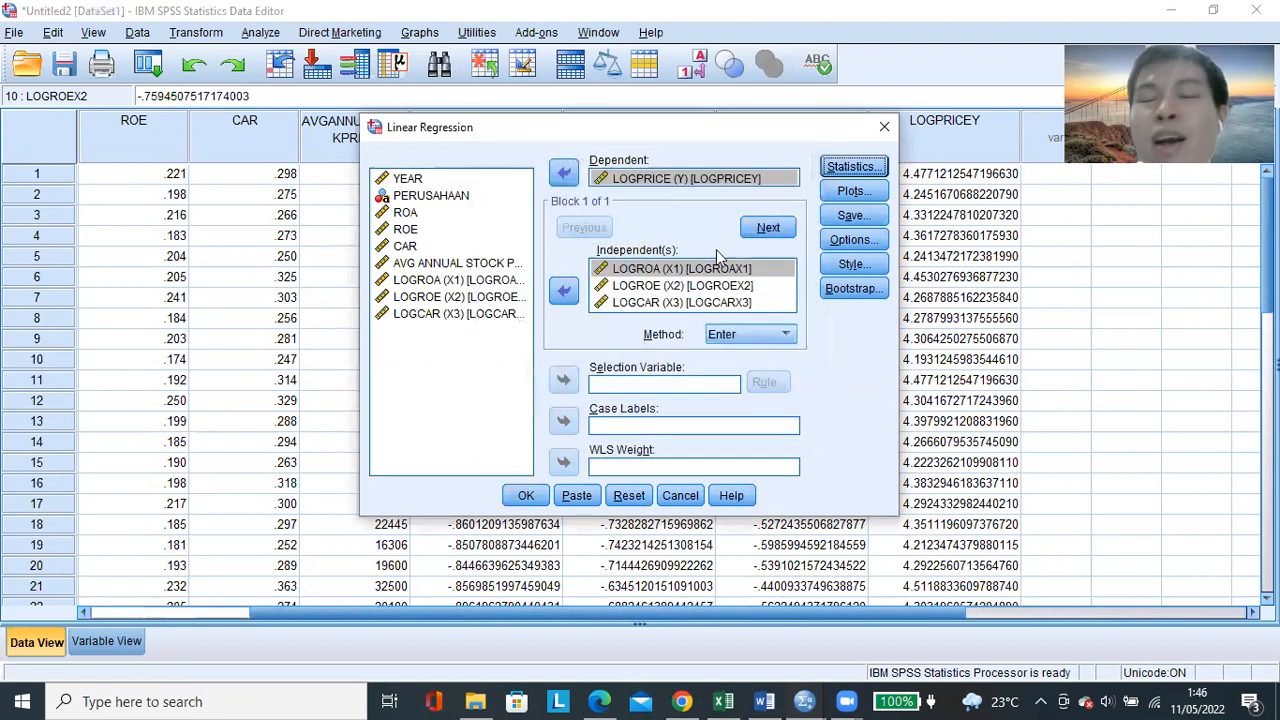
# Enable the normal probability plot in the regression's standardized residual plots
pyautogui.click(852, 194)
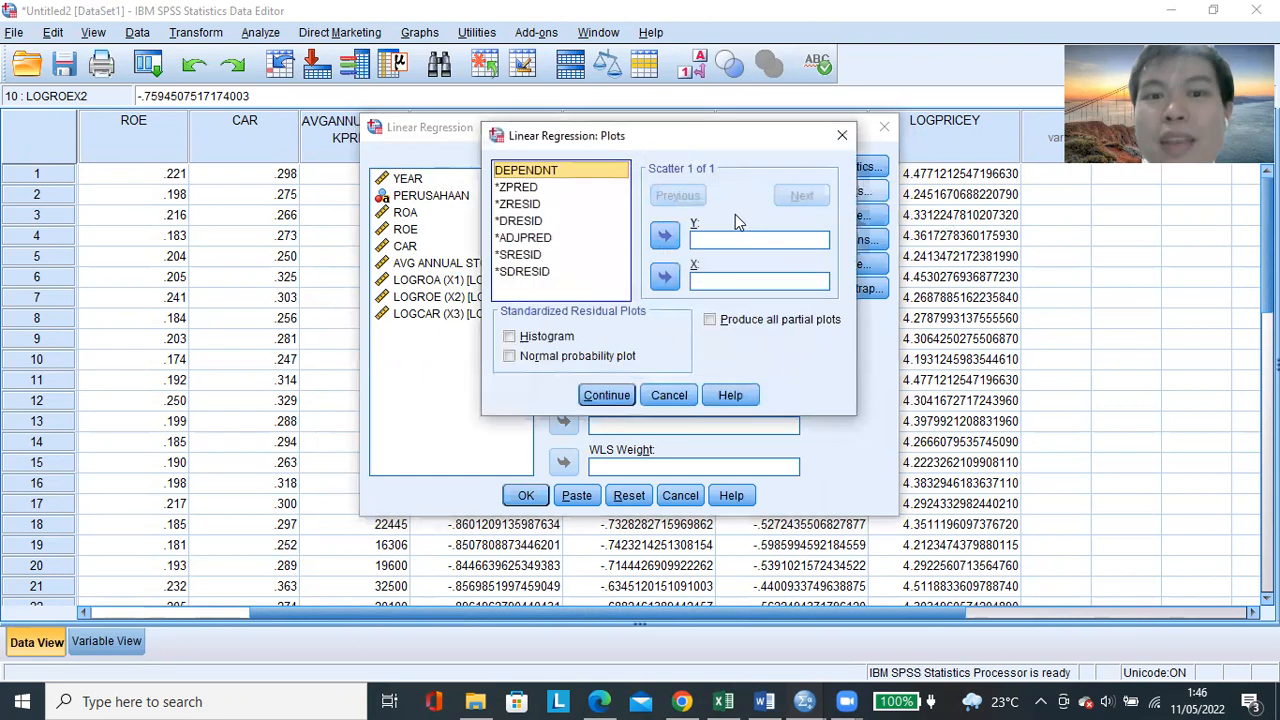
pyautogui.click(848, 137)
pyautogui.click(866, 192)
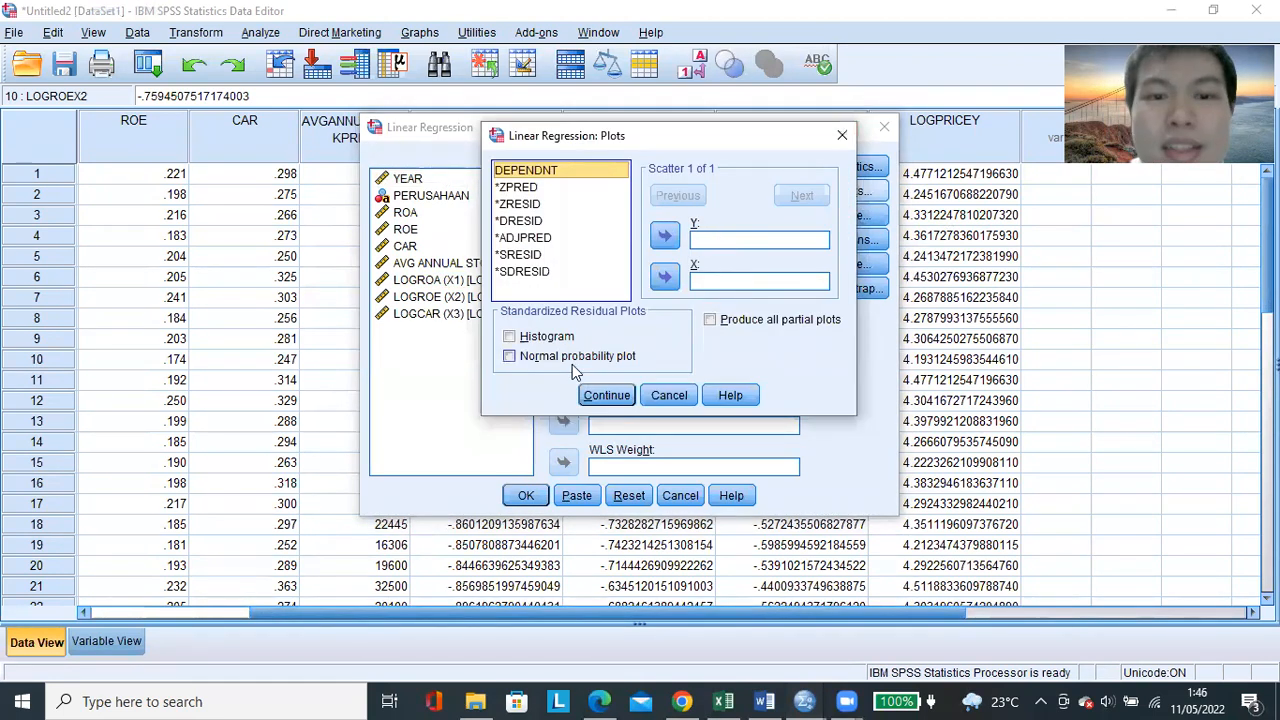
pyautogui.click(510, 356)
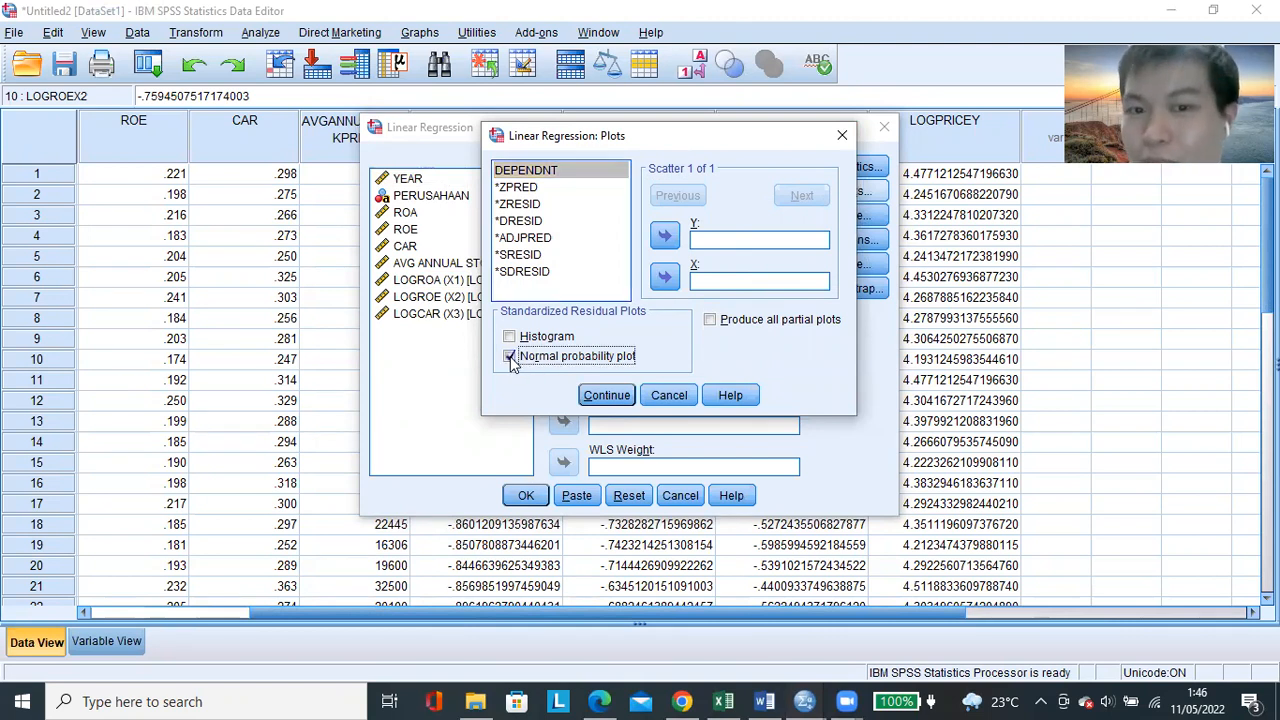
# Set up the regression scatterplot with *SRESID on the Y axis and *ZPRED on the X axis
pyautogui.click(735, 242)
pyautogui.click(728, 284)
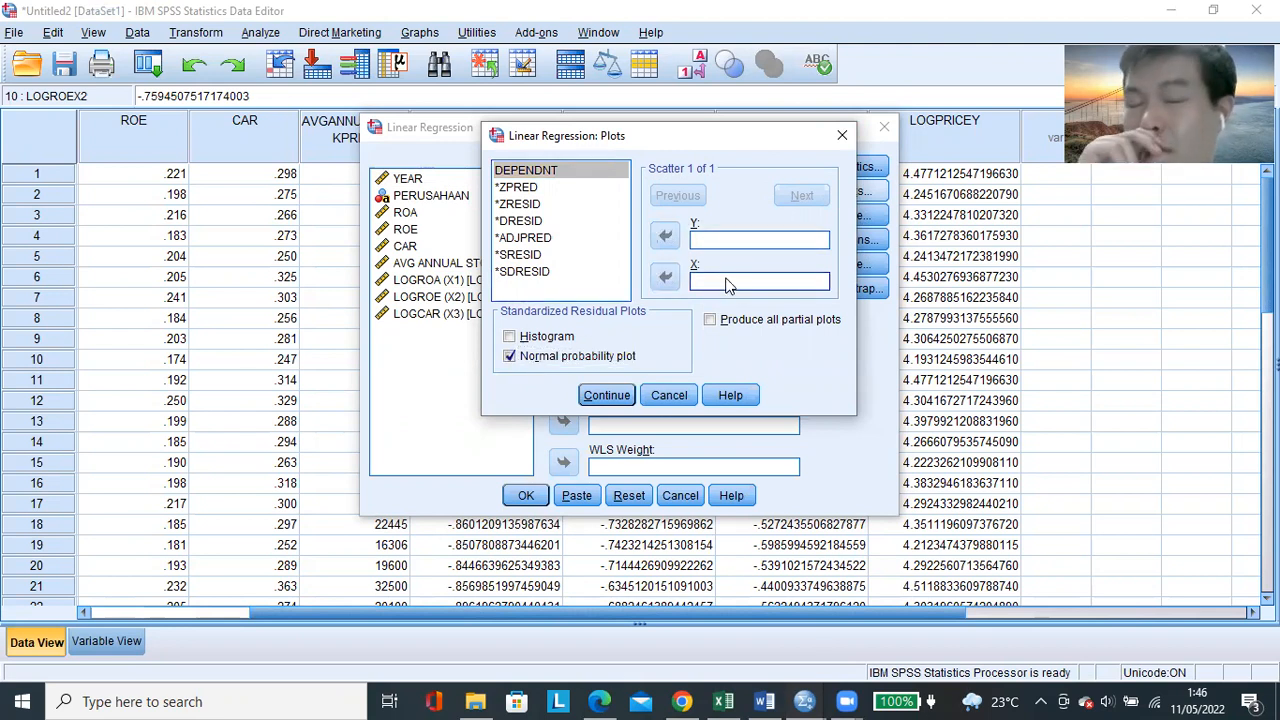
pyautogui.click(729, 243)
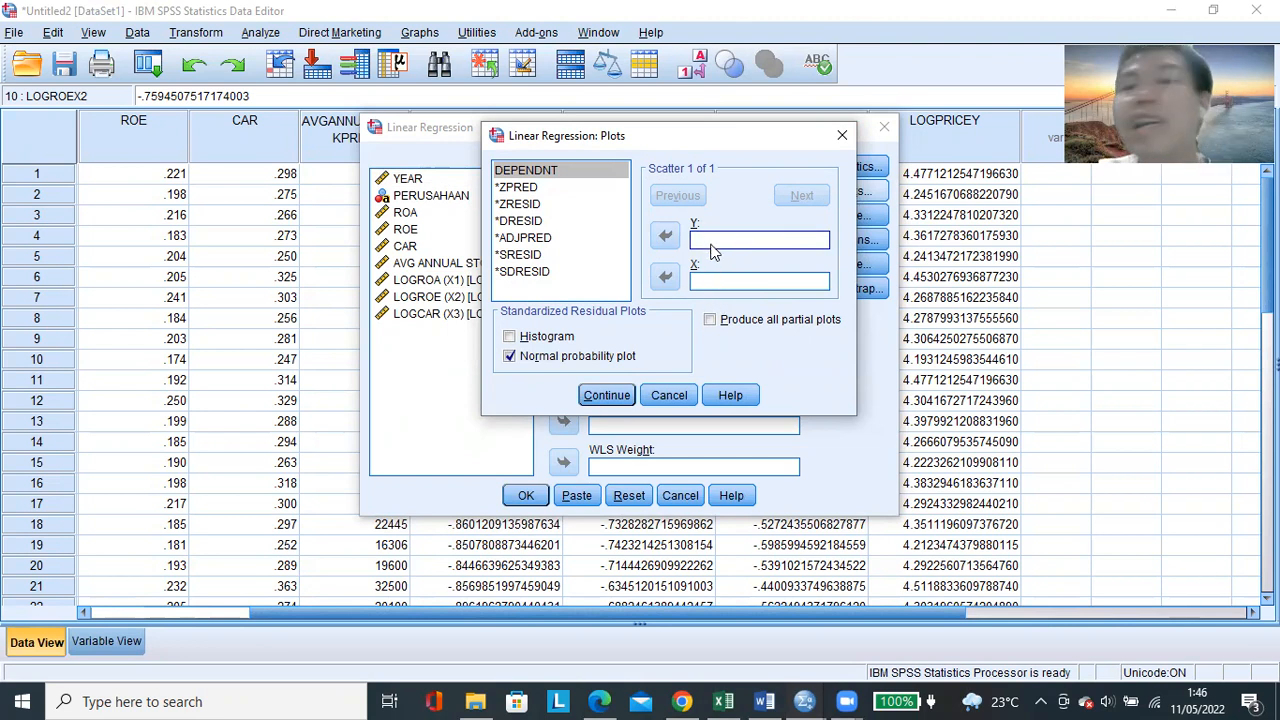
pyautogui.click(528, 258)
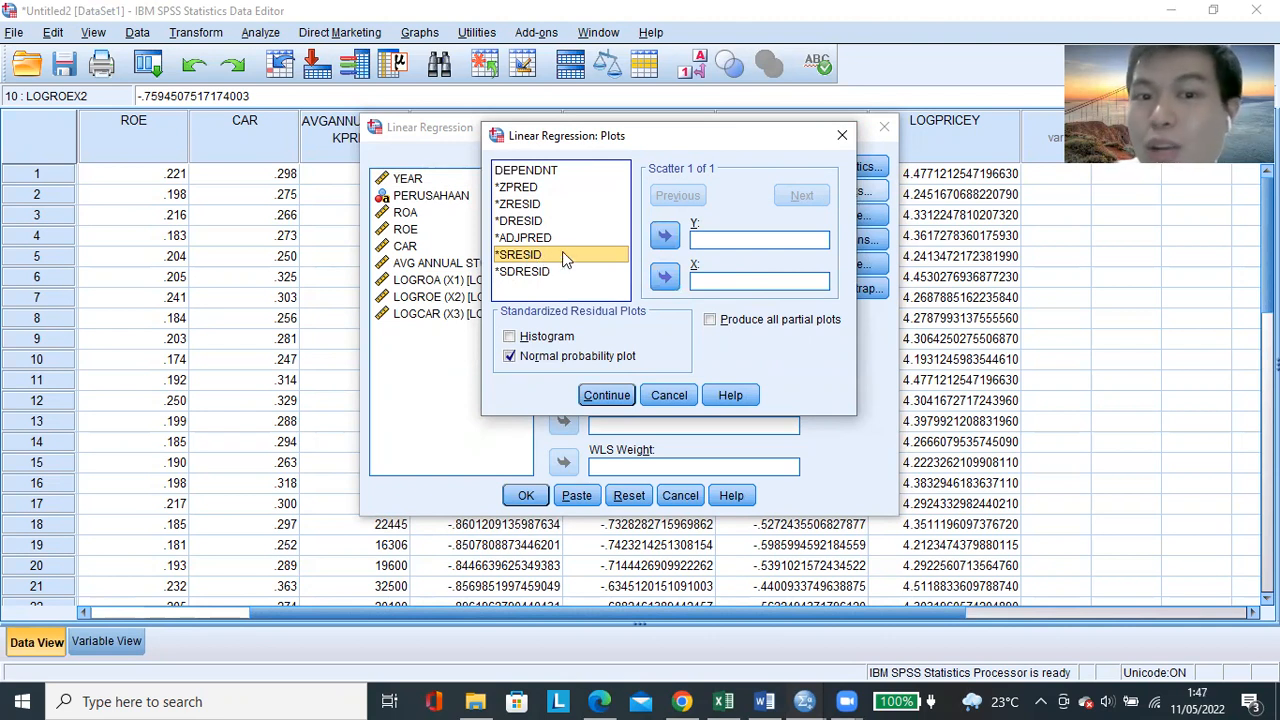
pyautogui.click(663, 237)
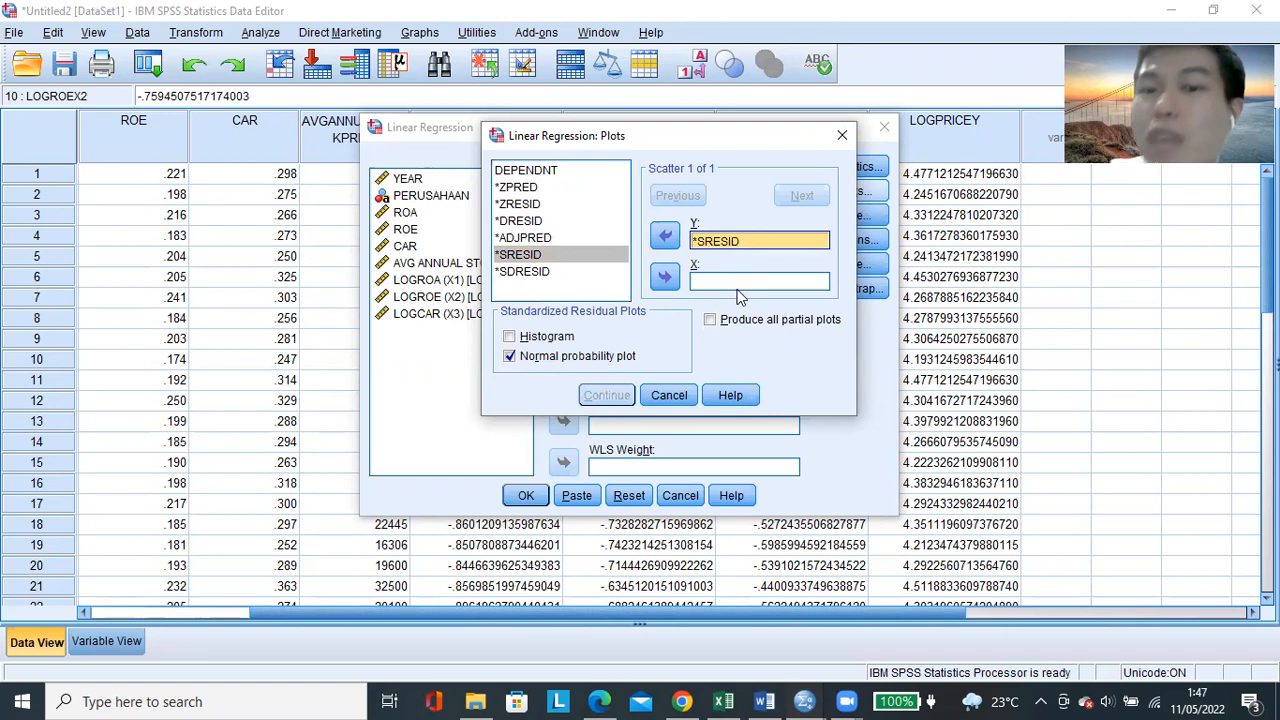
pyautogui.click(515, 189)
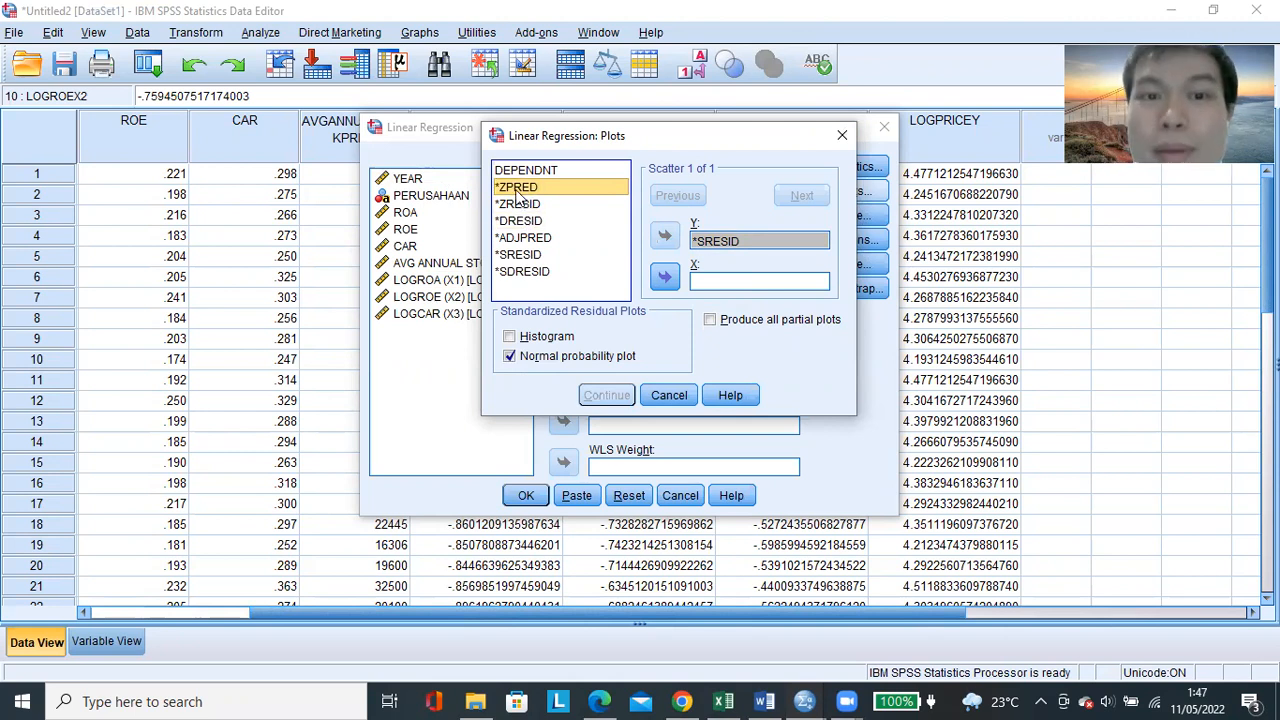
pyautogui.click(665, 277)
pyautogui.click(748, 242)
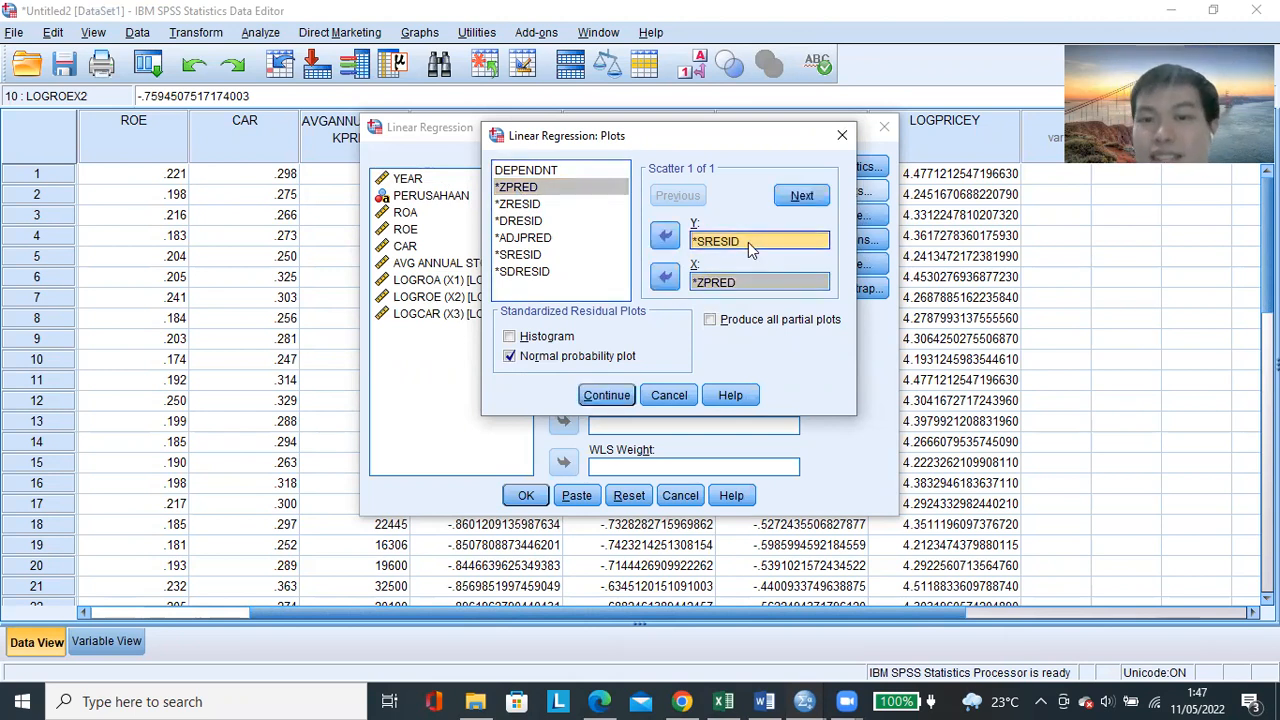
pyautogui.click(755, 288)
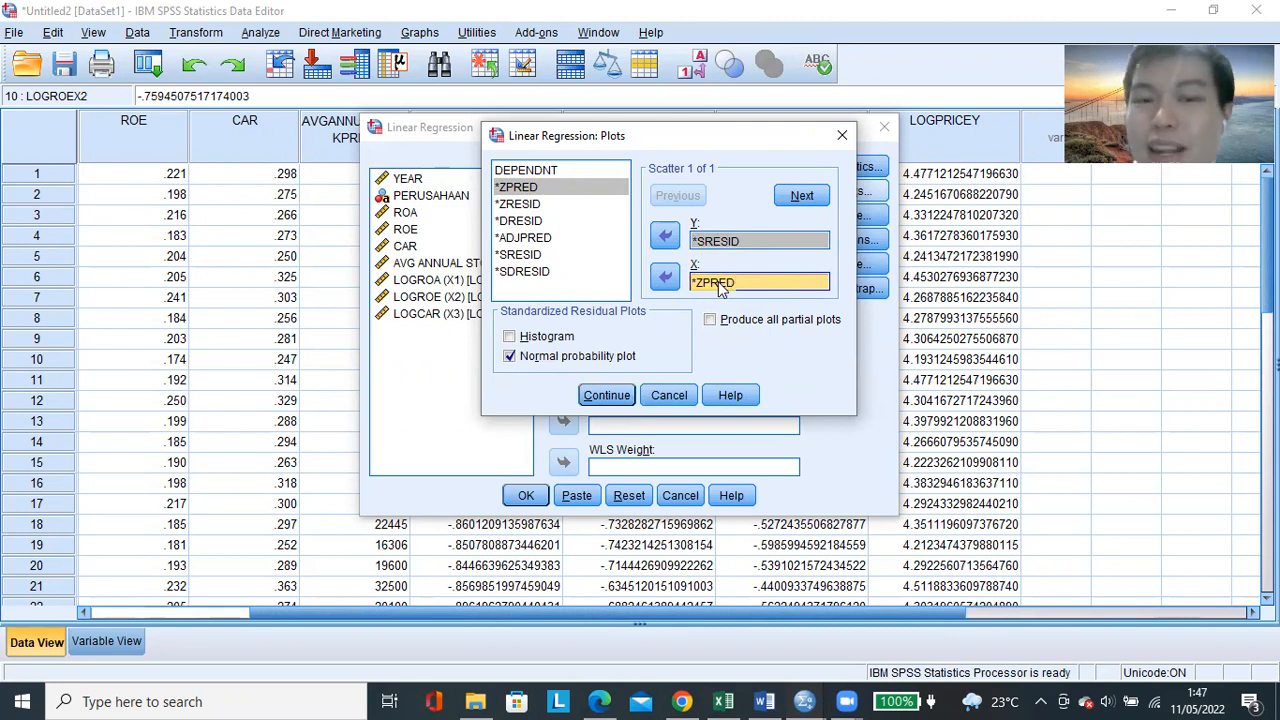
pyautogui.click(606, 395)
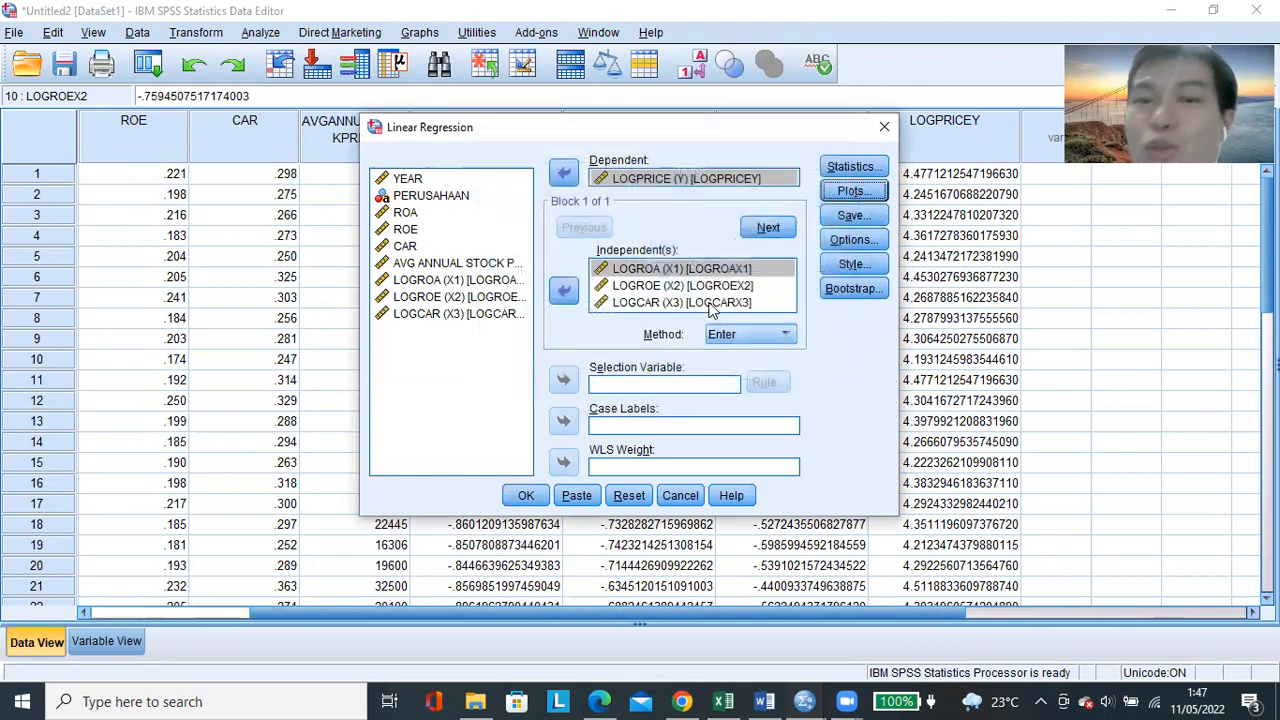
# Save the unstandardized residuals as a new variable and run the regression, viewing the output full screen
pyautogui.click(866, 220)
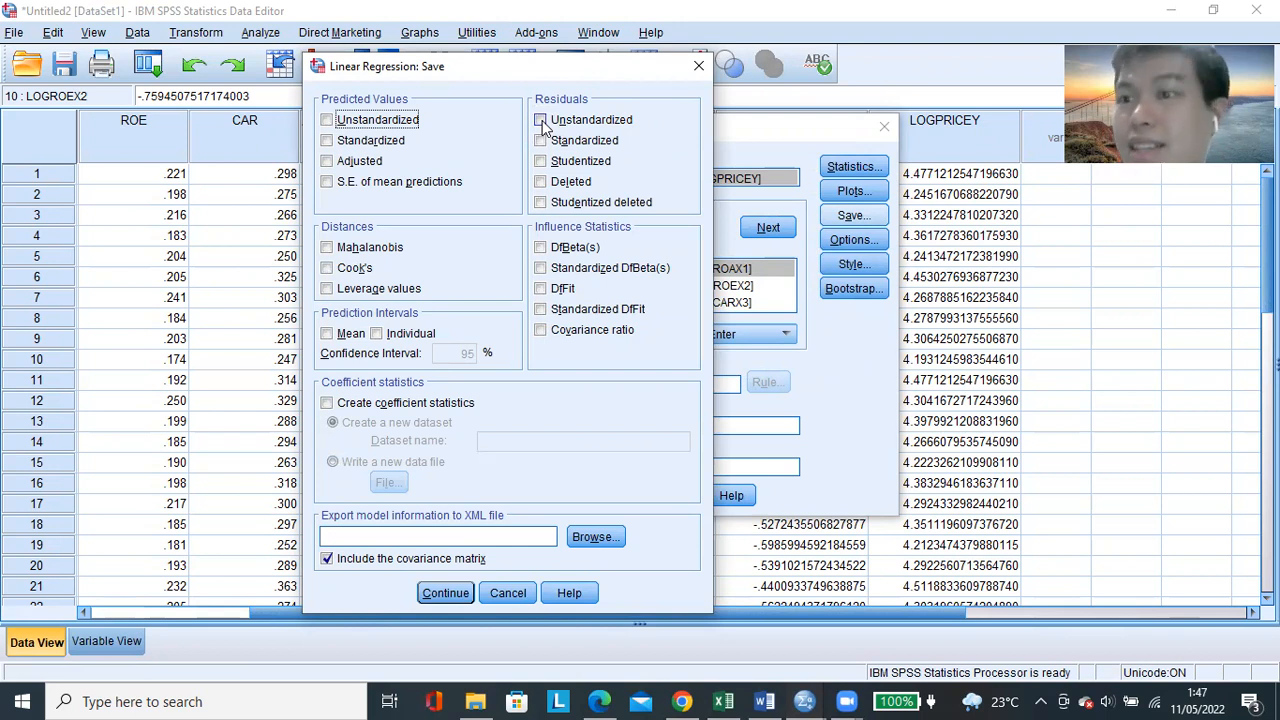
pyautogui.click(541, 120)
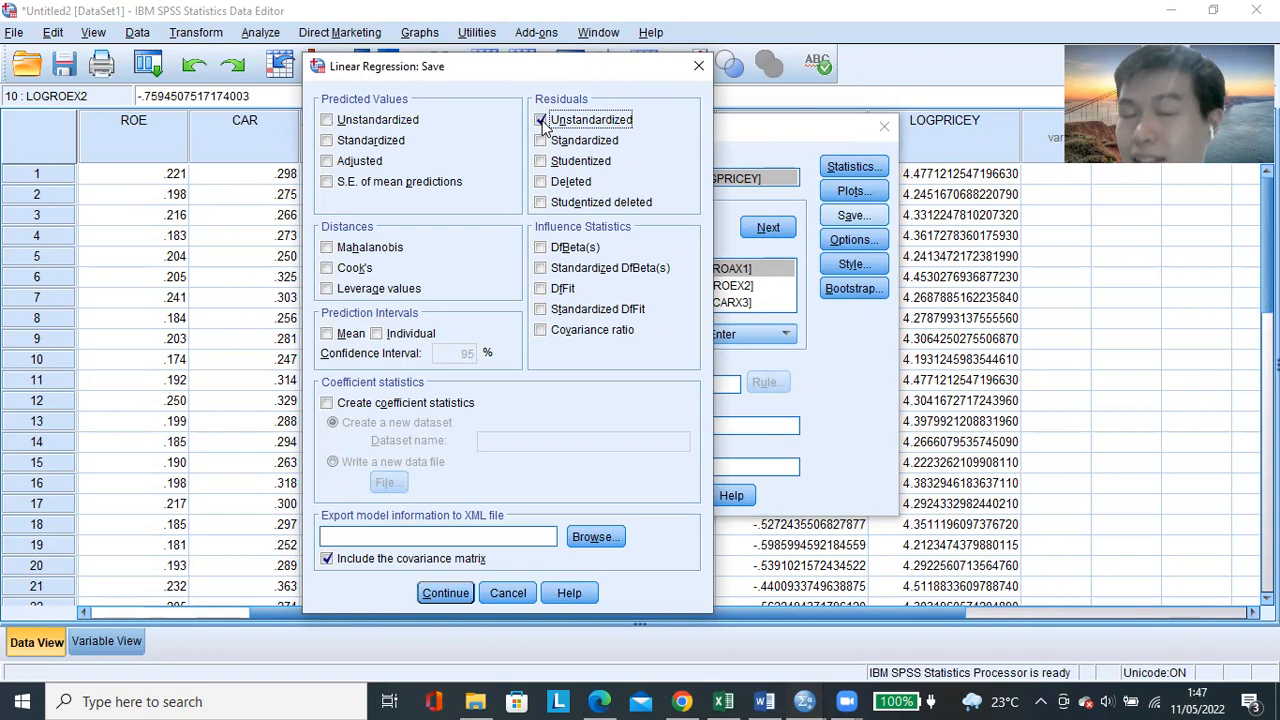
pyautogui.click(440, 592)
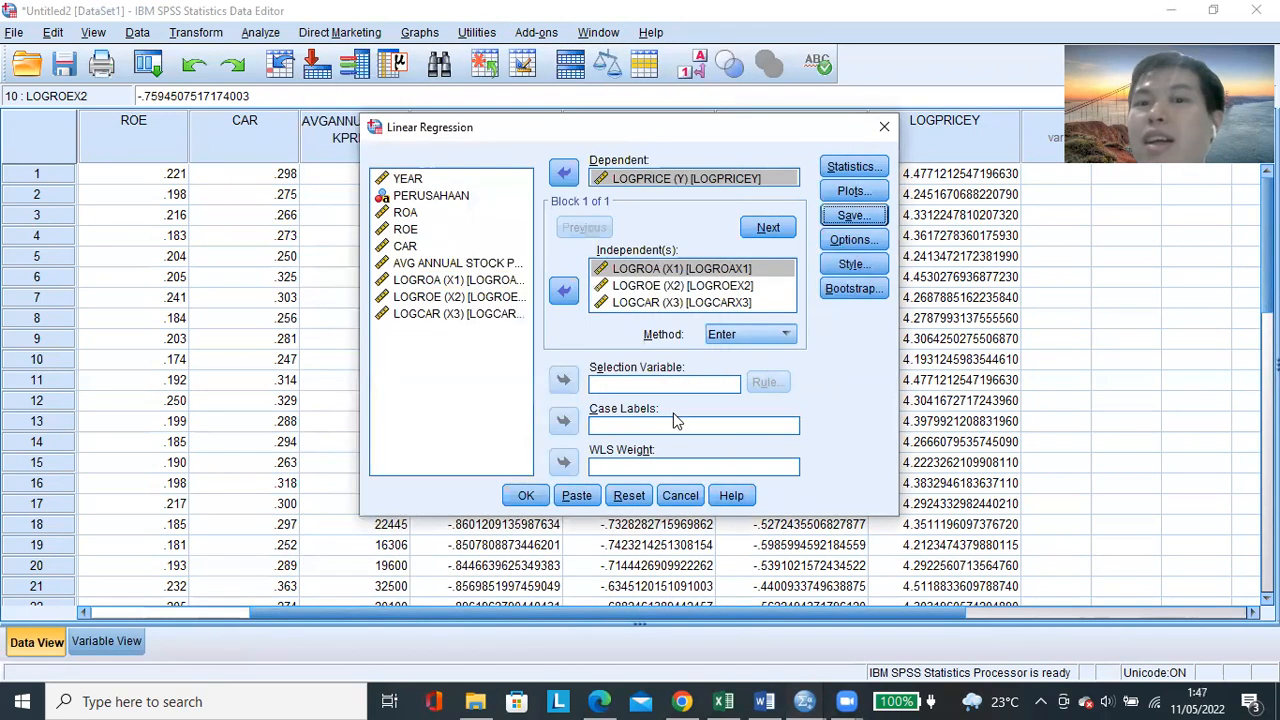
pyautogui.click(526, 497)
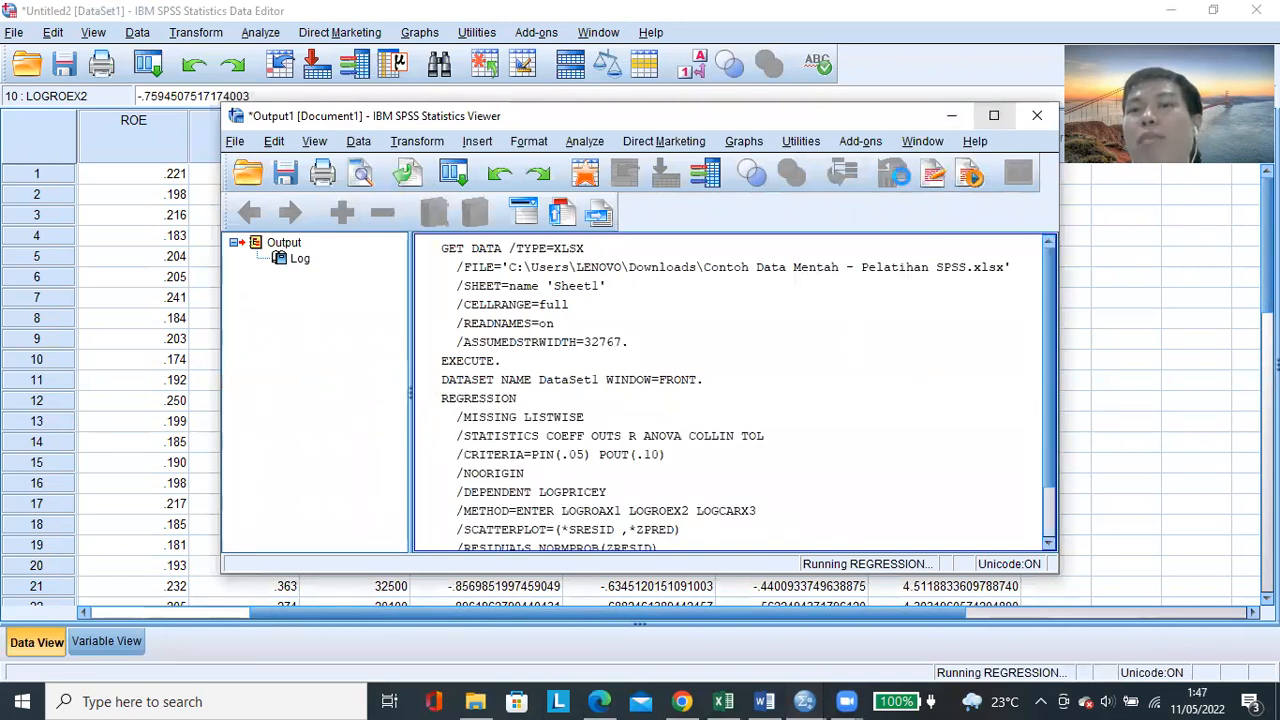
pyautogui.click(994, 116)
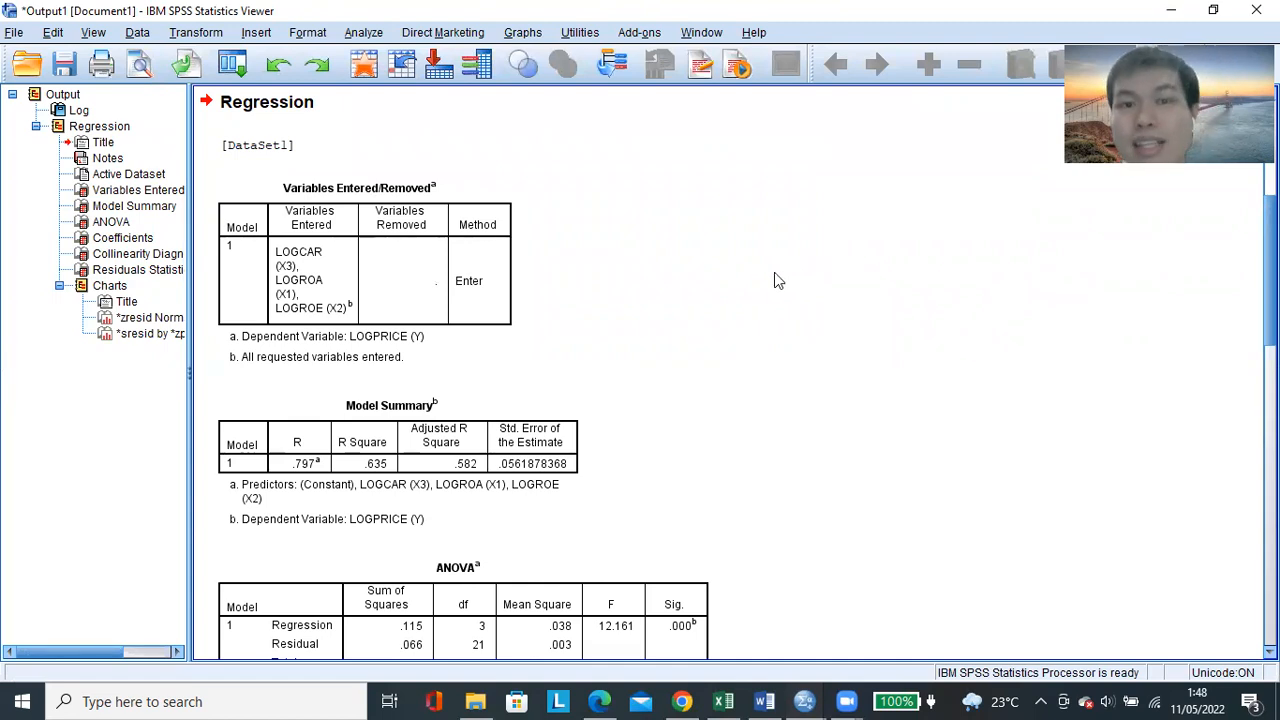
# Look through the regression output, from the model tables to the normal P-P plot and scatterplot
pyautogui.scroll(-15, 757, 280)
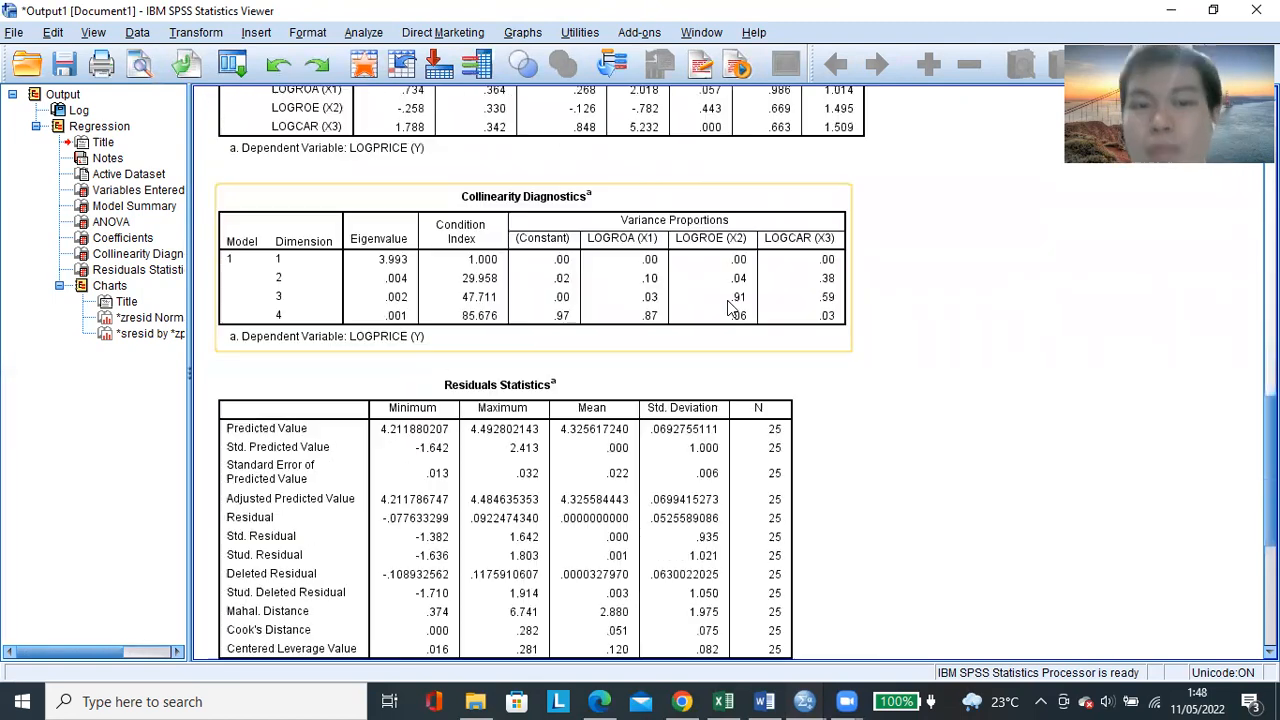
pyautogui.scroll(-5, 740, 295)
pyautogui.scroll(-3, 630, 385)
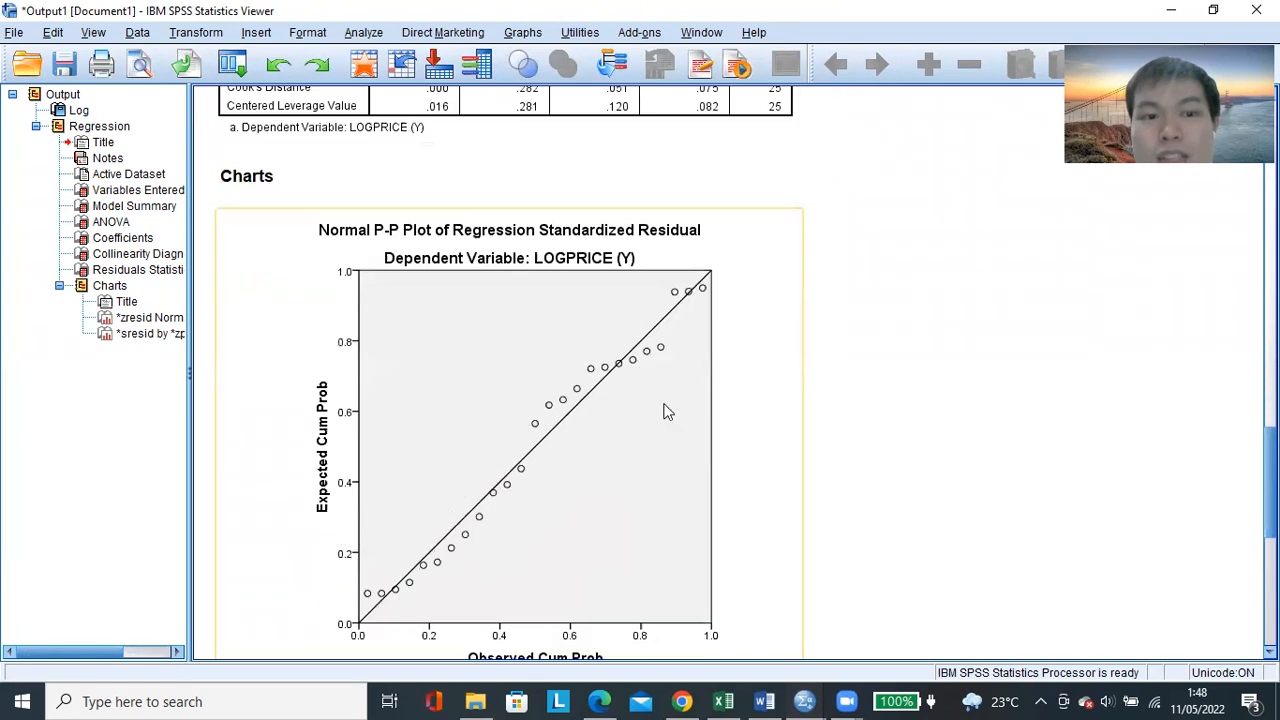
pyautogui.scroll(-6, 612, 370)
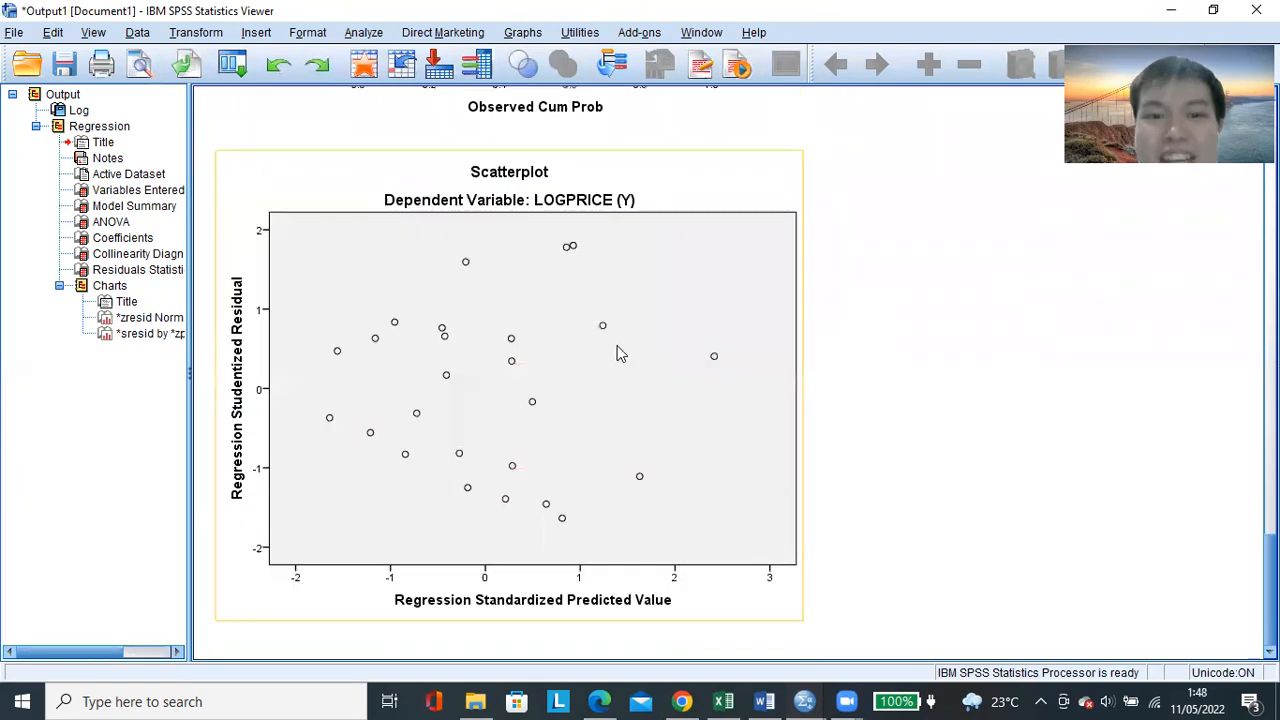
pyautogui.scroll(15, 726, 383)
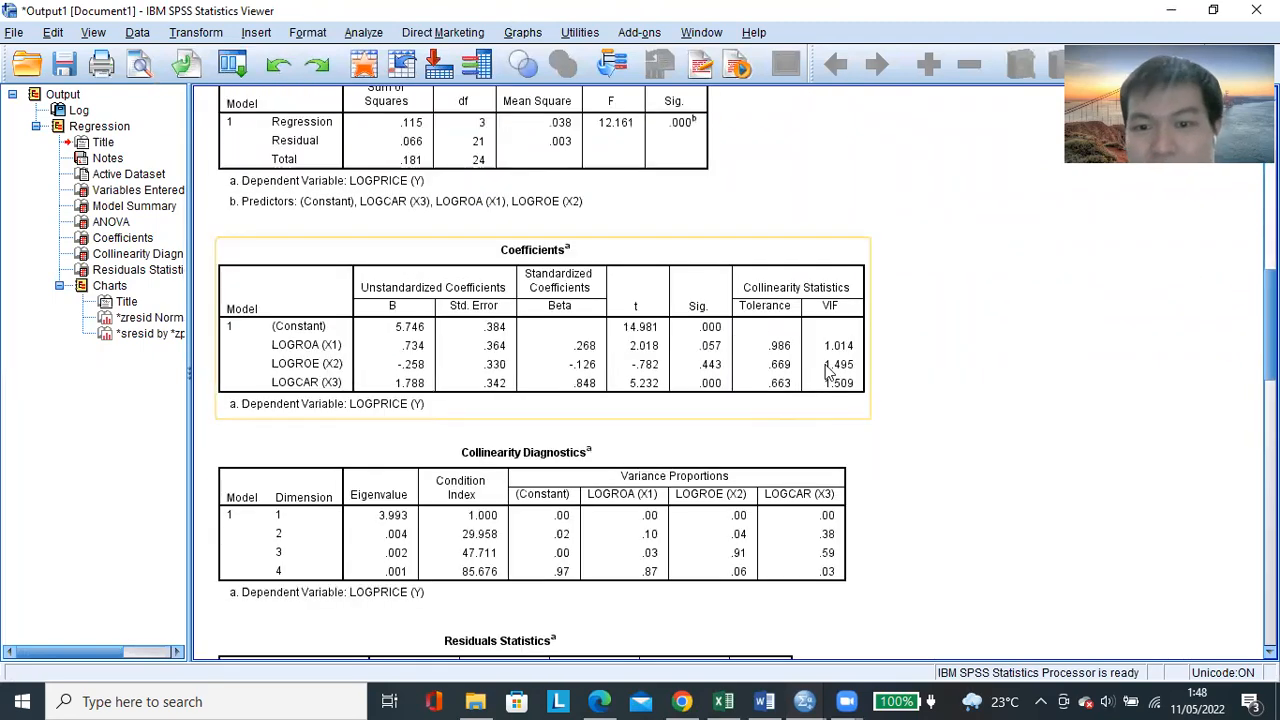
pyautogui.scroll(15, 810, 366)
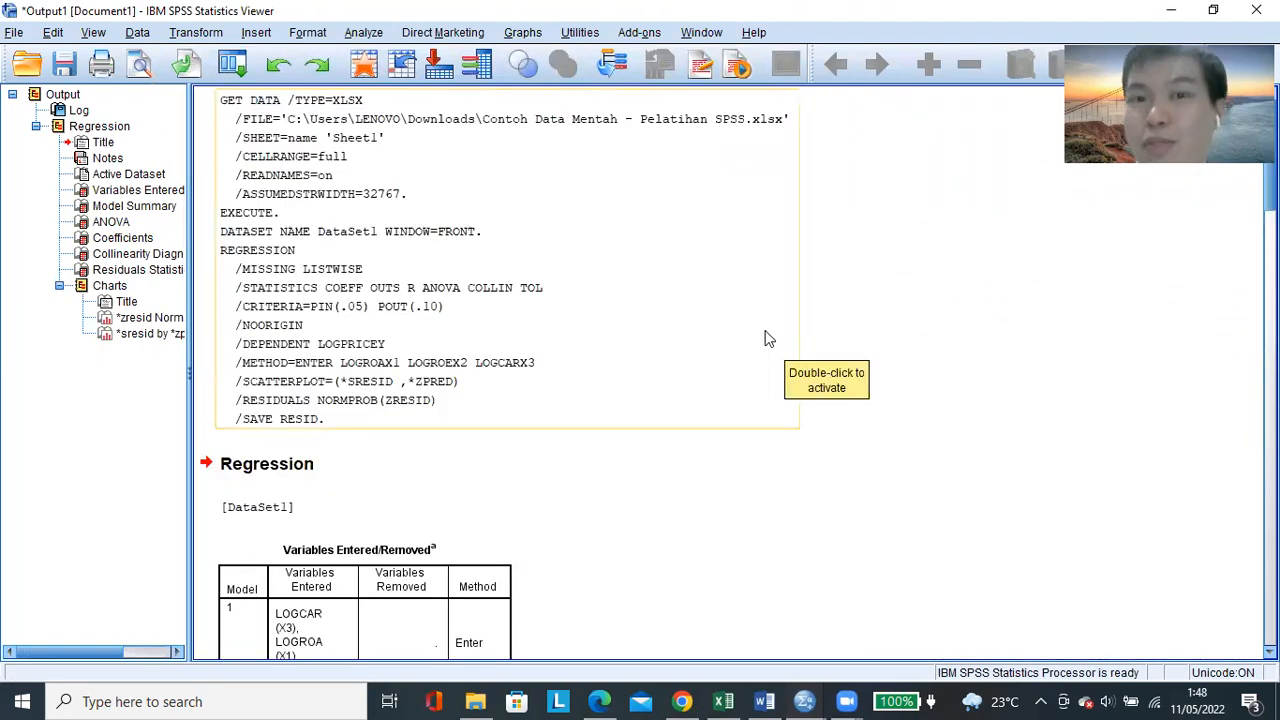
pyautogui.scroll(-5, 777, 377)
# Switch to the Word document and shade the Uji Multikolinearitas table row yellow
pyautogui.moveTo(860, 700)
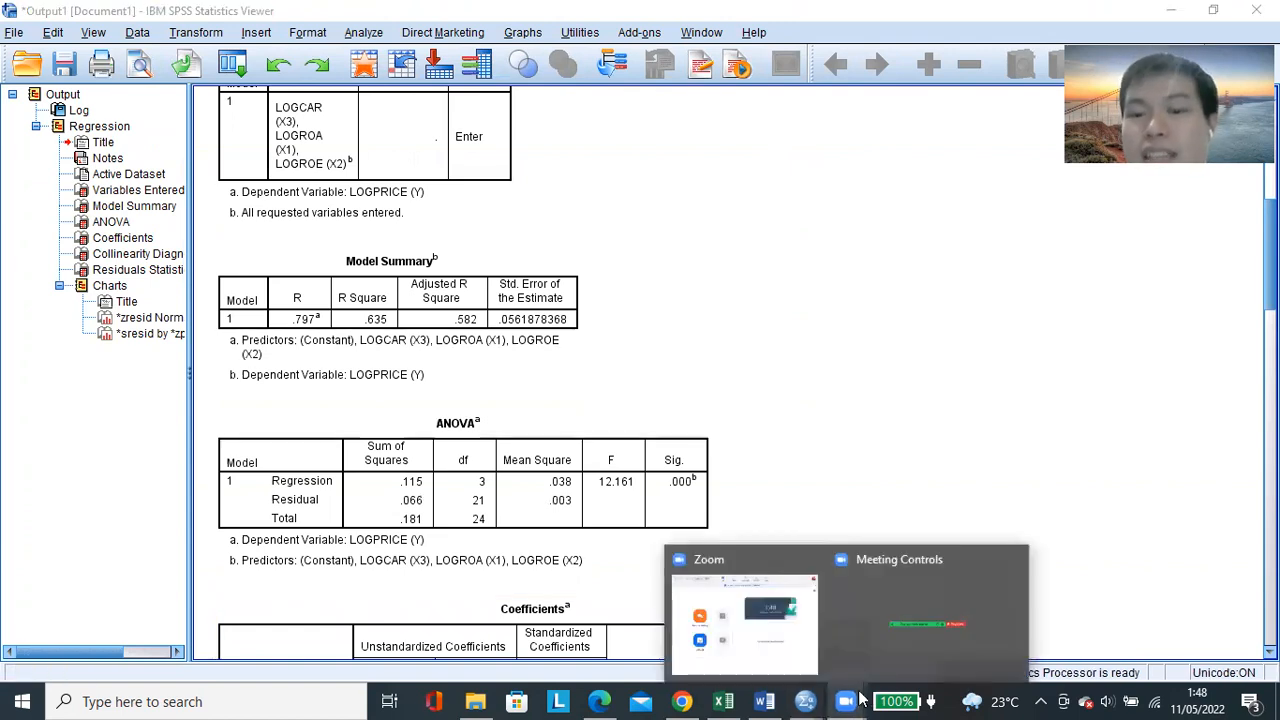
pyautogui.click(764, 701)
pyautogui.moveTo(298, 393); pyautogui.dragTo(880, 400)
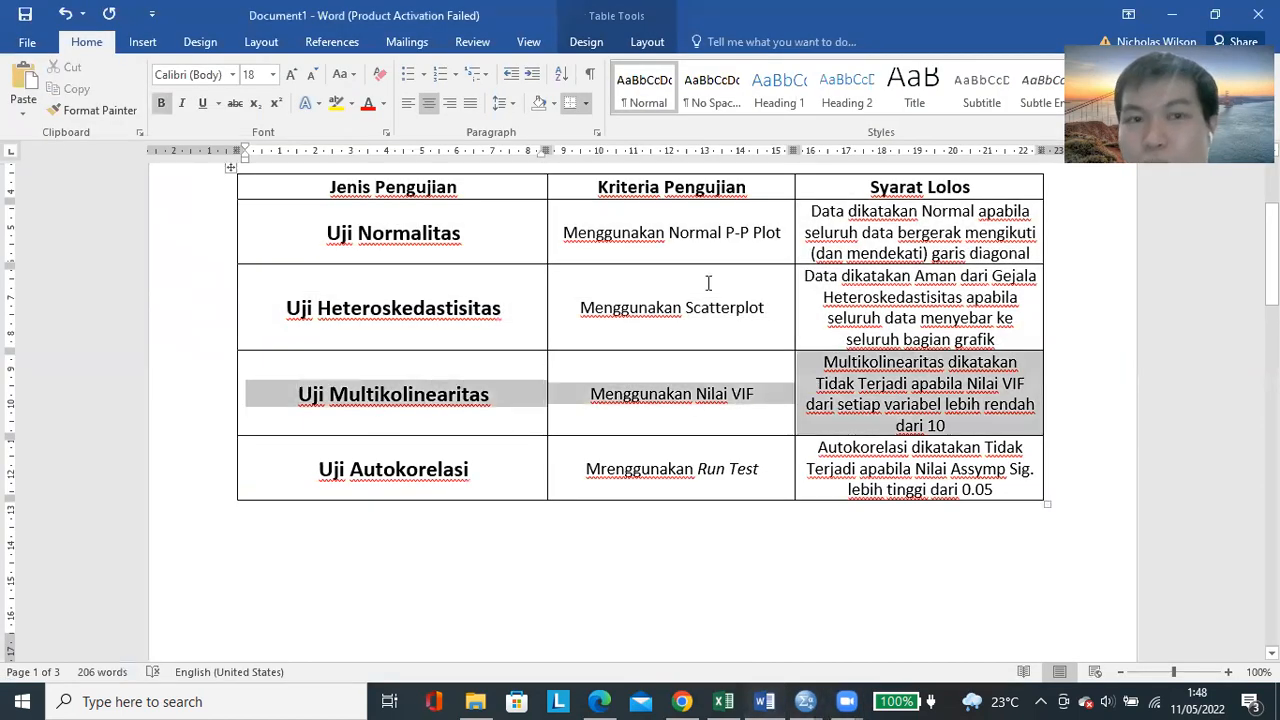
pyautogui.click(557, 106)
pyautogui.click(590, 260)
pyautogui.click(703, 388)
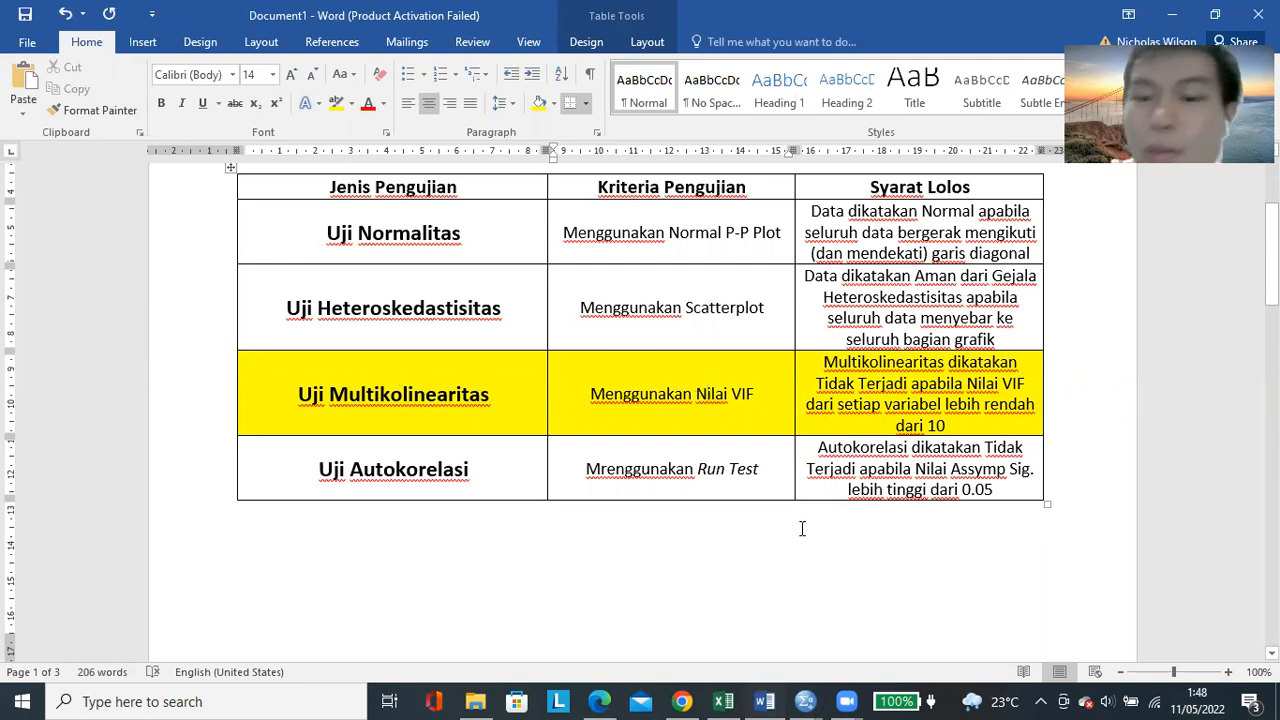
# Review the VIF criterion for multicollinearity, then switch to the SPSS output and locate the Coefficients table
pyautogui.moveTo(601, 401); pyautogui.dragTo(752, 394)
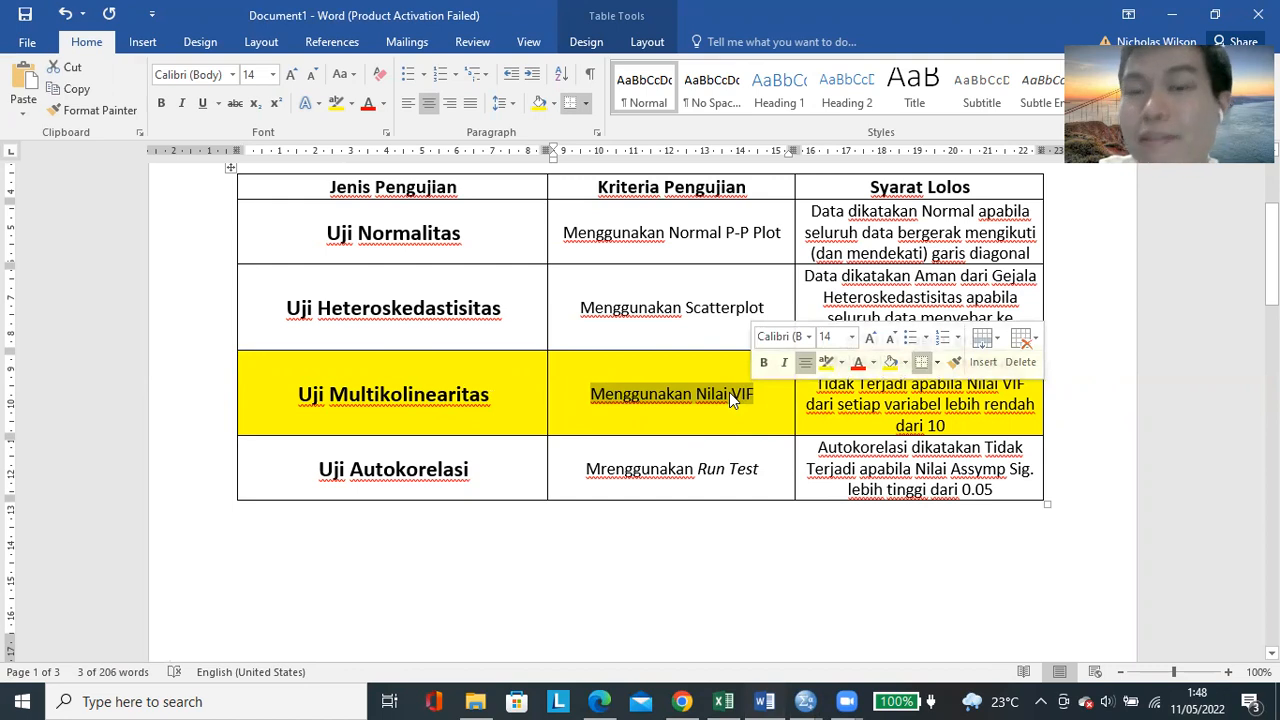
pyautogui.click(808, 701)
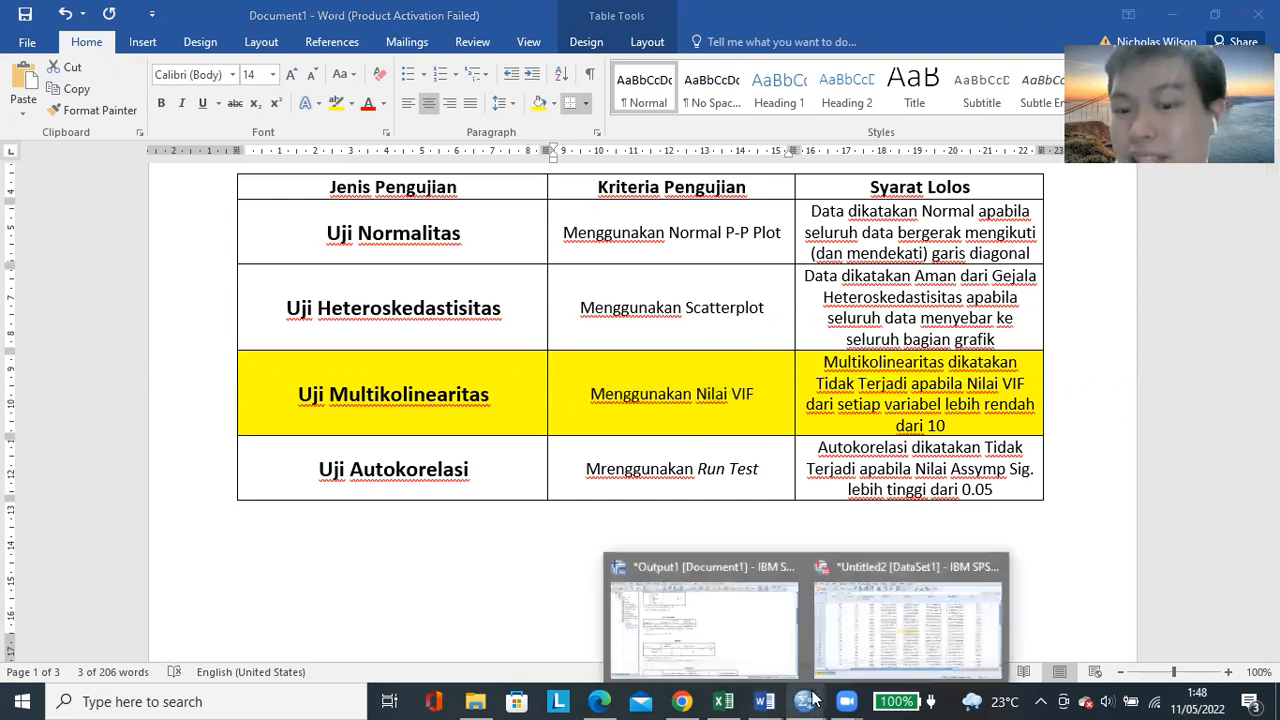
pyautogui.click(906, 632)
pyautogui.click(805, 696)
pyautogui.click(762, 640)
pyautogui.scroll(3, 566, 417)
pyautogui.scroll(-9, 563, 382)
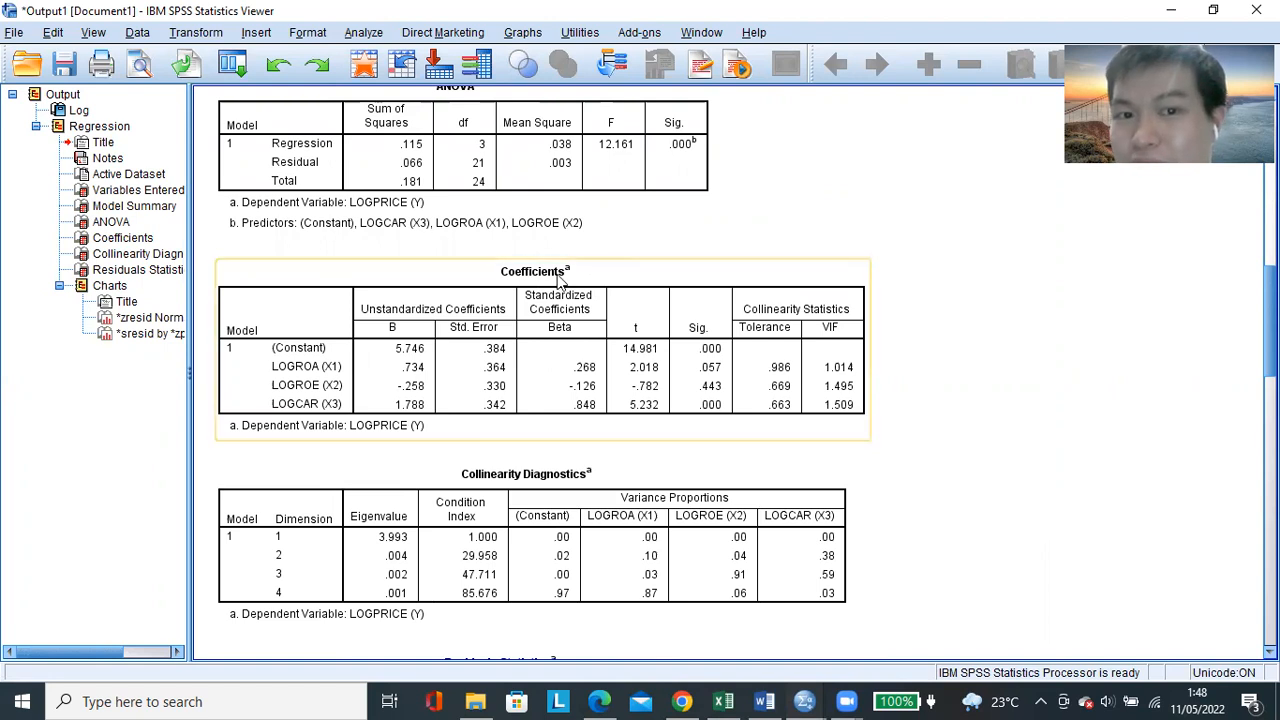
pyautogui.click(697, 284)
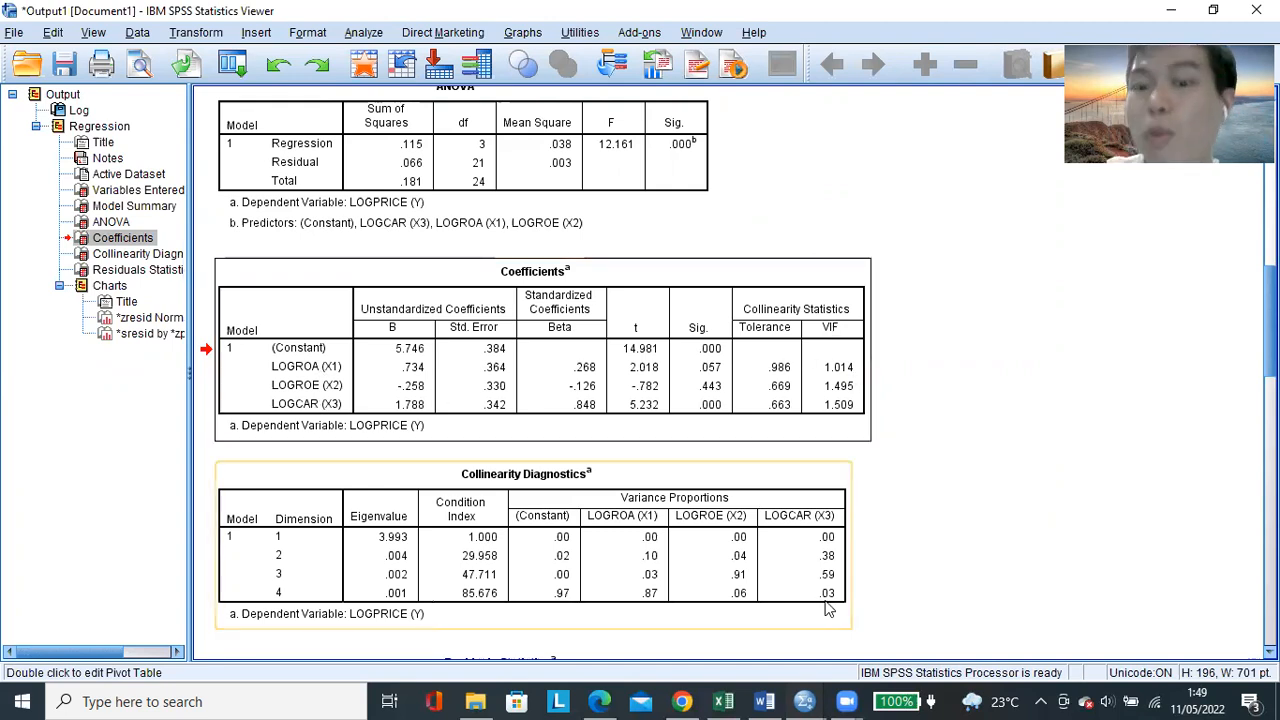
# Read the multicollinearity pass requirement in Word and compare it with the VIF values in the SPSS Coefficients table
pyautogui.click(764, 701)
pyautogui.moveTo(962, 432); pyautogui.dragTo(828, 374)
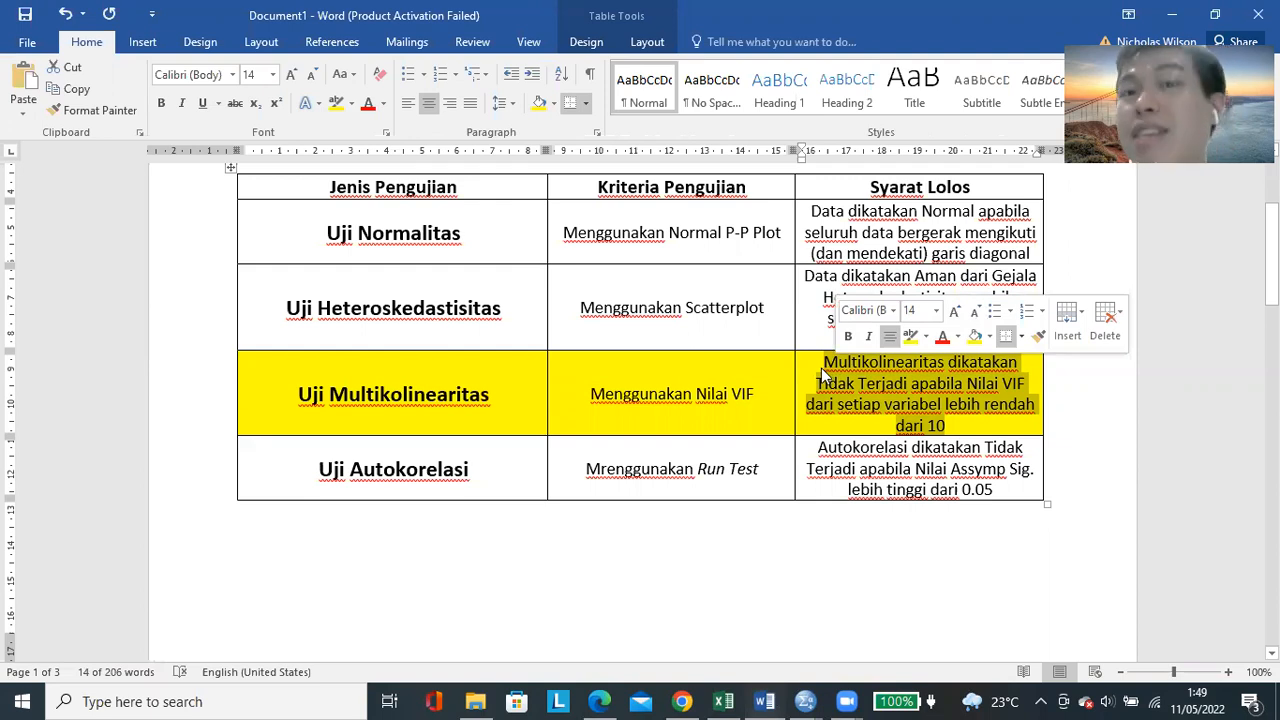
pyautogui.moveTo(823, 364); pyautogui.dragTo(953, 423)
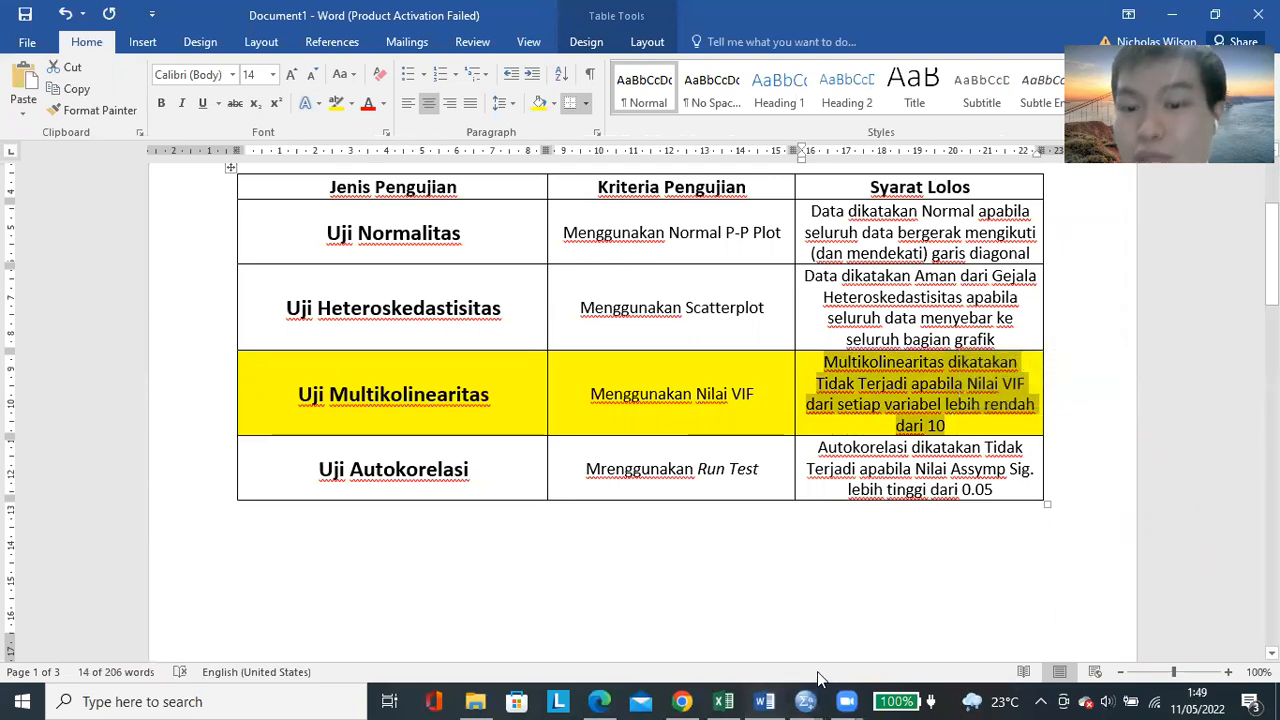
pyautogui.click(805, 701)
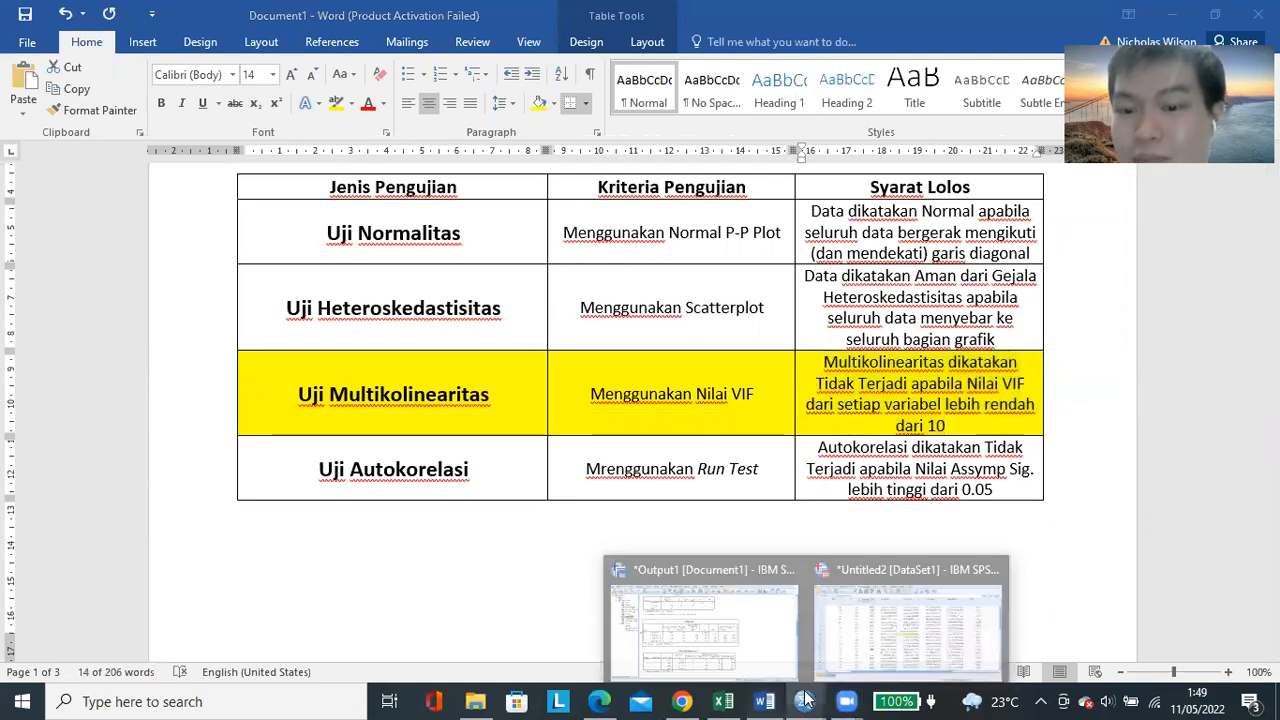
pyautogui.click(712, 628)
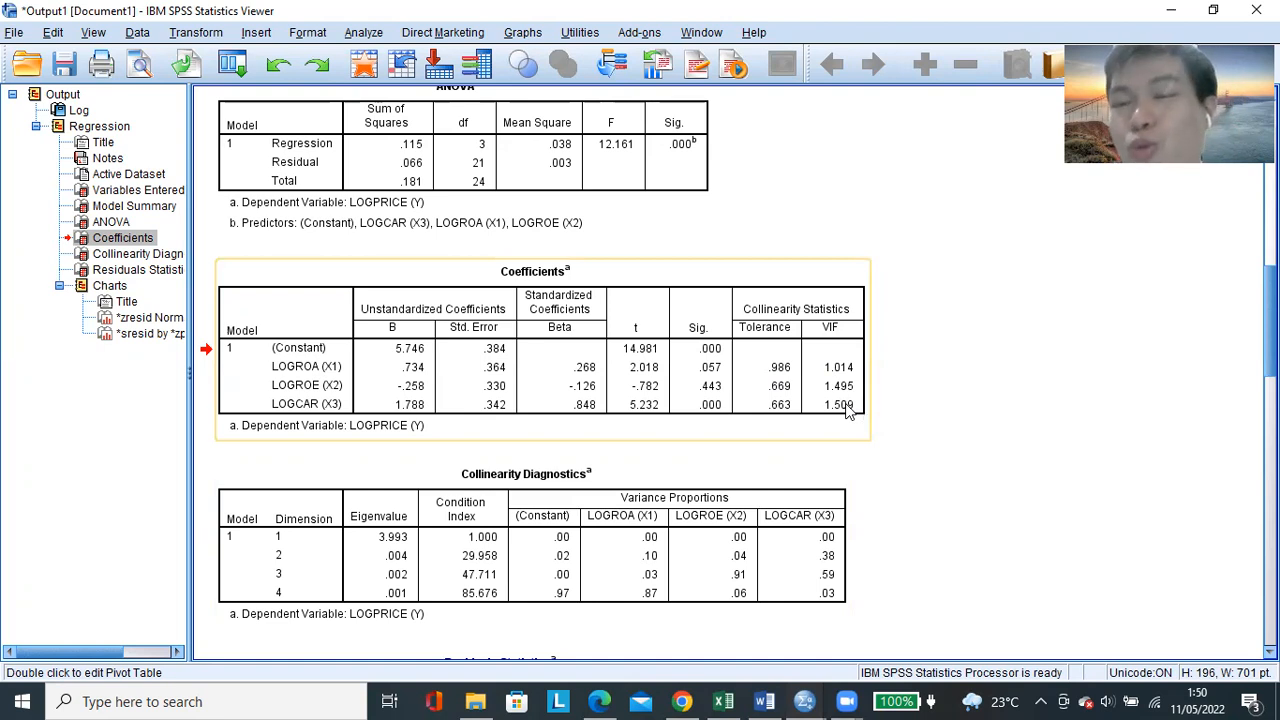
# Switch to the Word document and shade the Uji Normalitas table row light gold
pyautogui.click(764, 701)
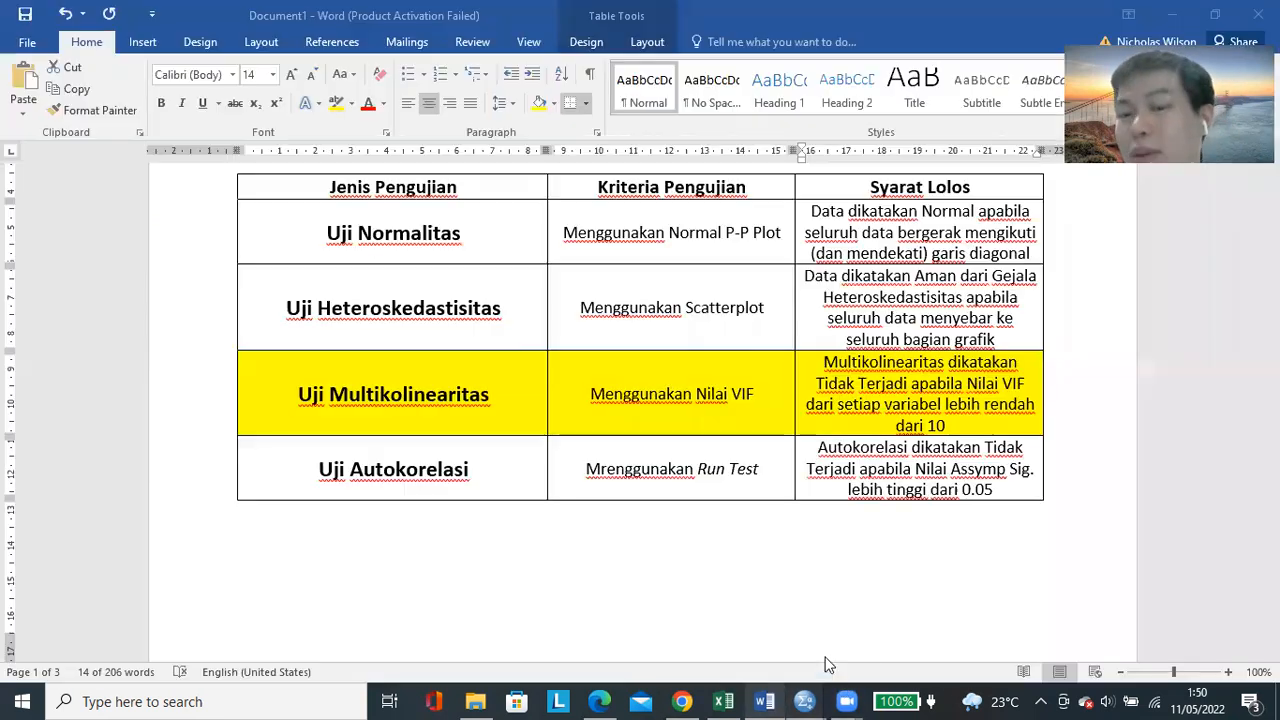
pyautogui.moveTo(452, 428); pyautogui.dragTo(785, 375)
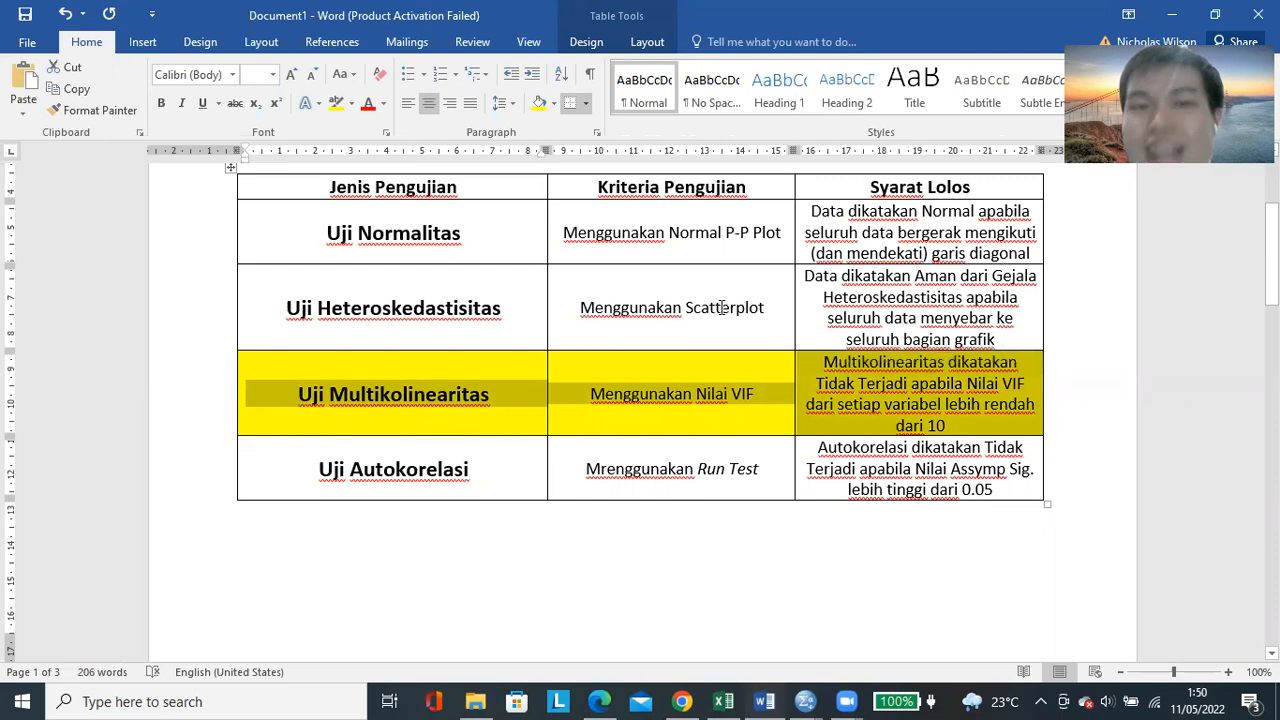
pyautogui.moveTo(434, 238); pyautogui.dragTo(870, 234)
pyautogui.click(697, 232)
pyautogui.moveTo(479, 231); pyautogui.dragTo(870, 234)
pyautogui.click(553, 103)
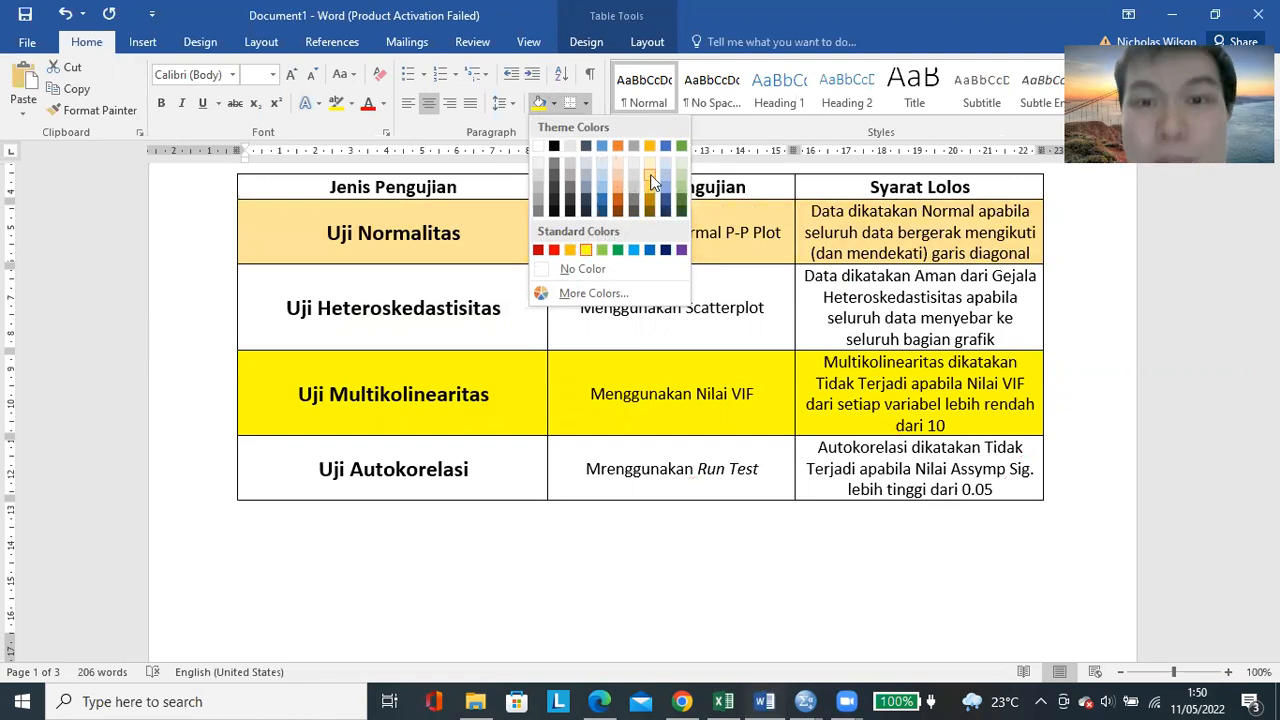
pyautogui.click(651, 180)
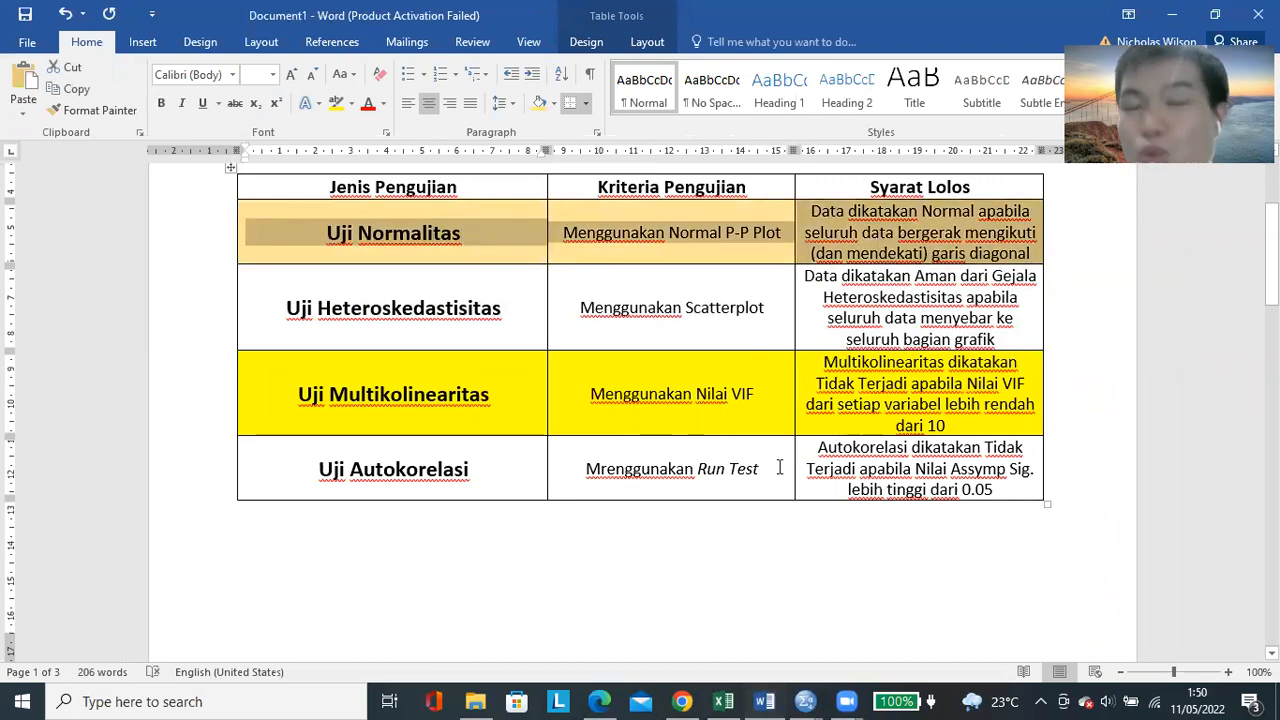
# Check the Normal P-P Plot criterion, then switch to the SPSS output and examine that plot of the standardized residuals
pyautogui.moveTo(680, 233); pyautogui.dragTo(791, 243)
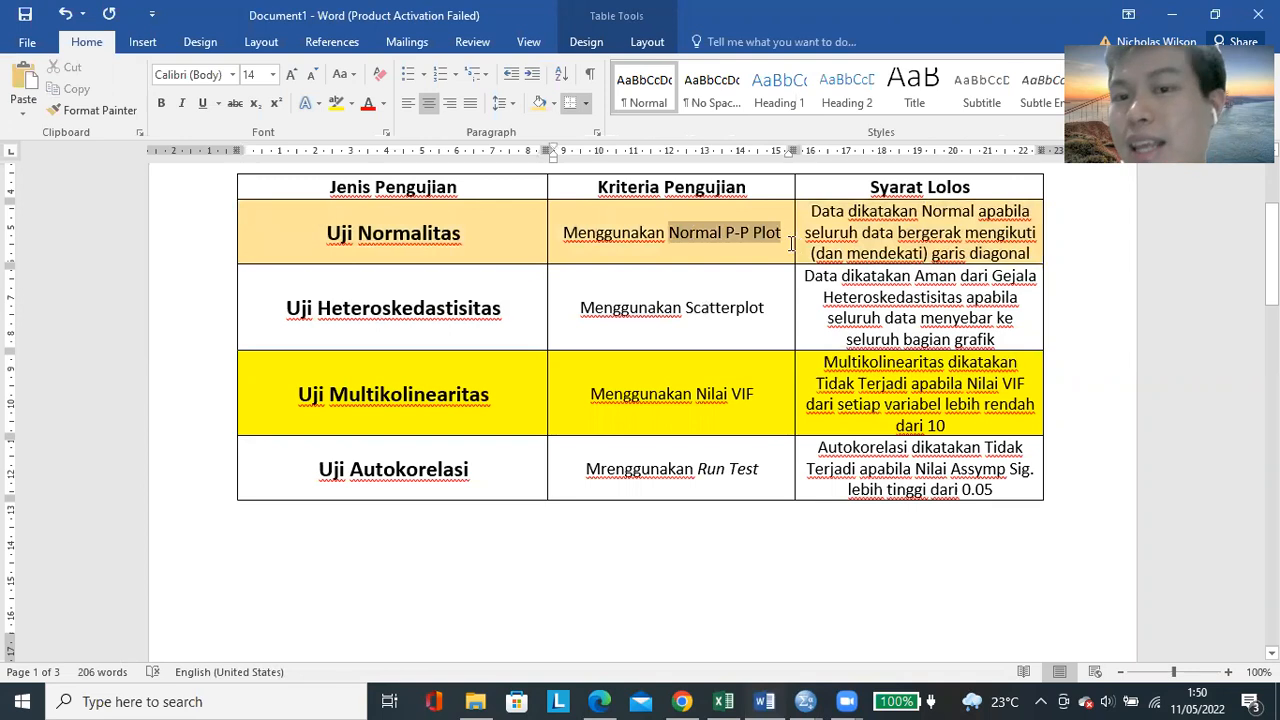
pyautogui.click(803, 700)
pyautogui.click(746, 643)
pyautogui.scroll(-10, 566, 396)
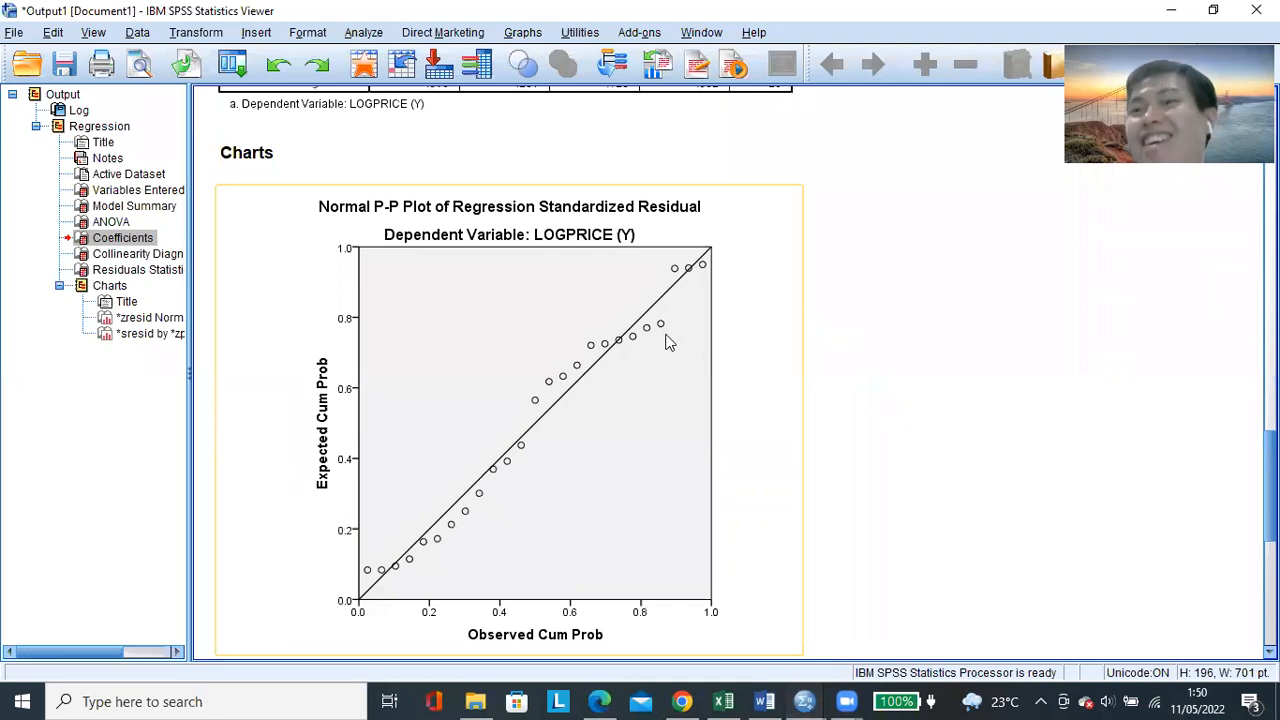
# Revisit the Coefficients table and return to the Normal P-P Plot to examine how closely the points follow the diagonal
pyautogui.scroll(10, 680, 338)
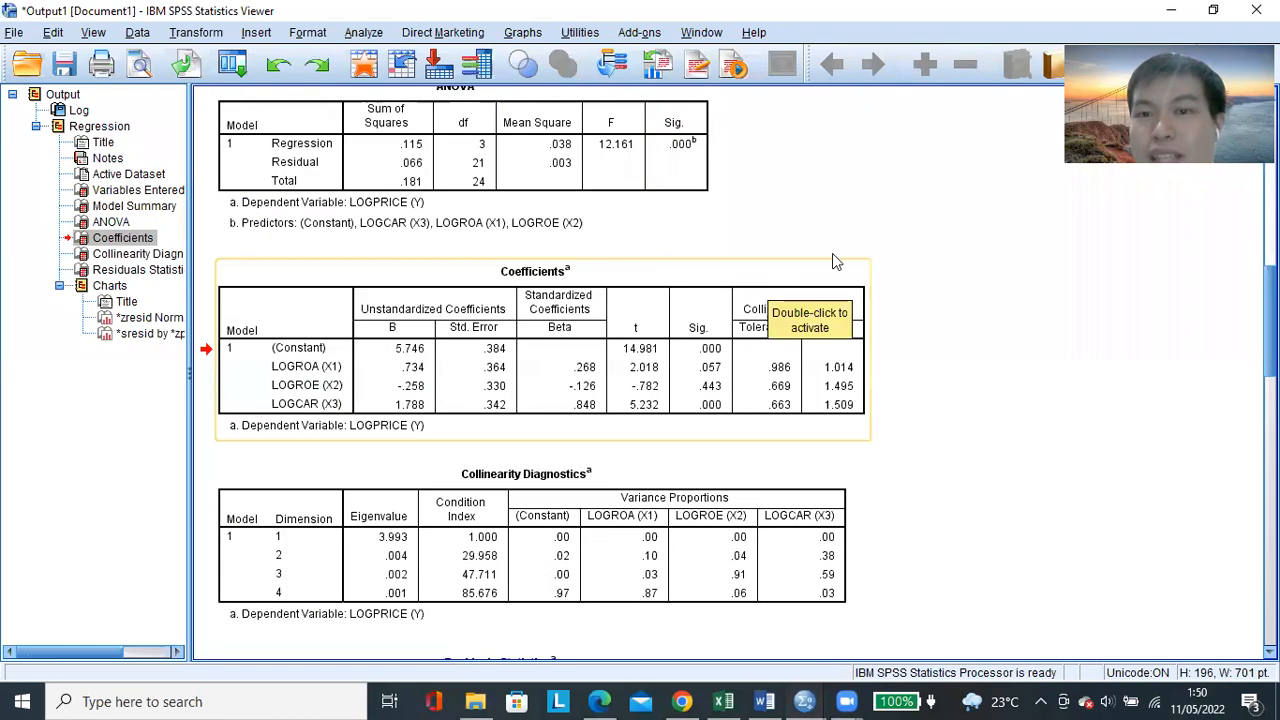
pyautogui.scroll(-10, 812, 336)
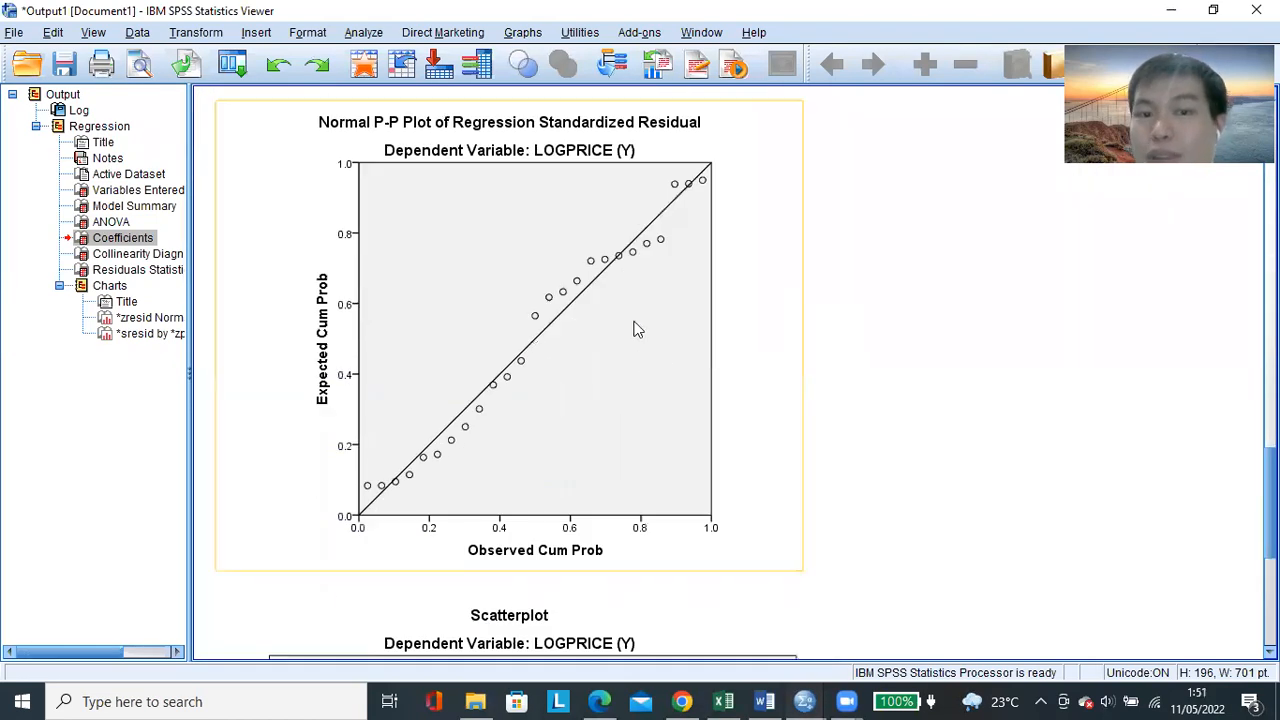
pyautogui.scroll(2, 617, 337)
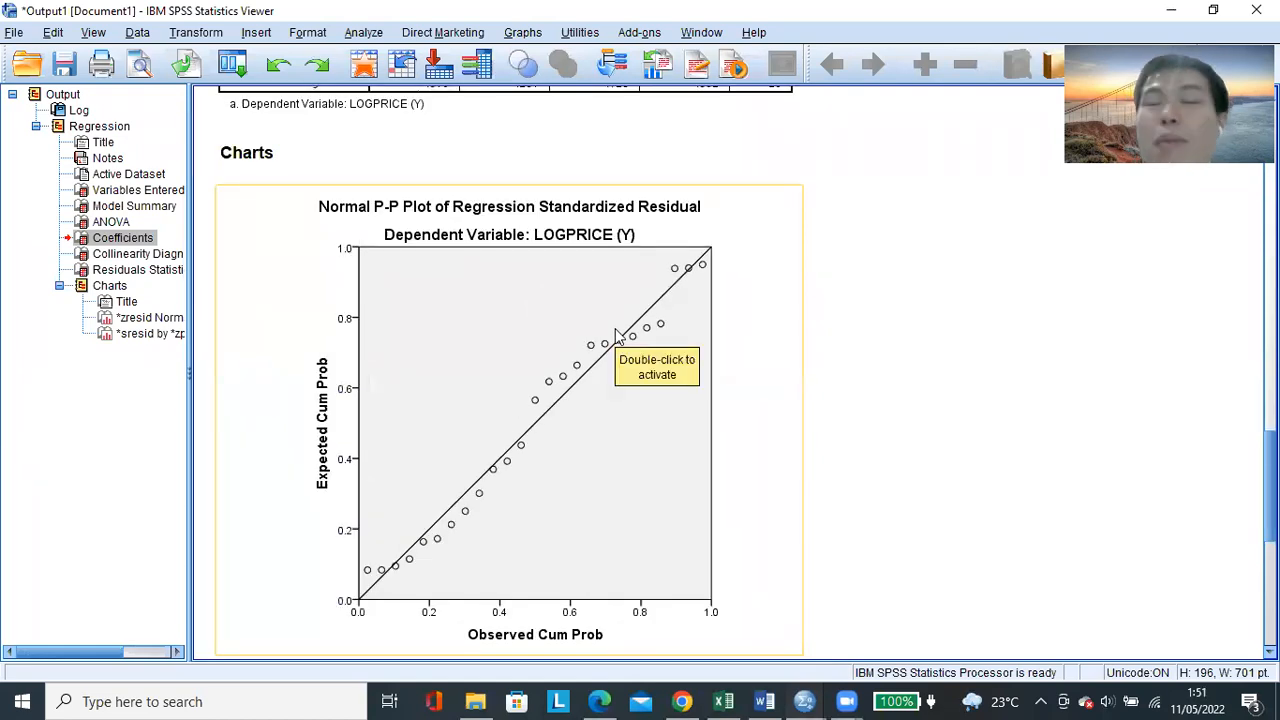
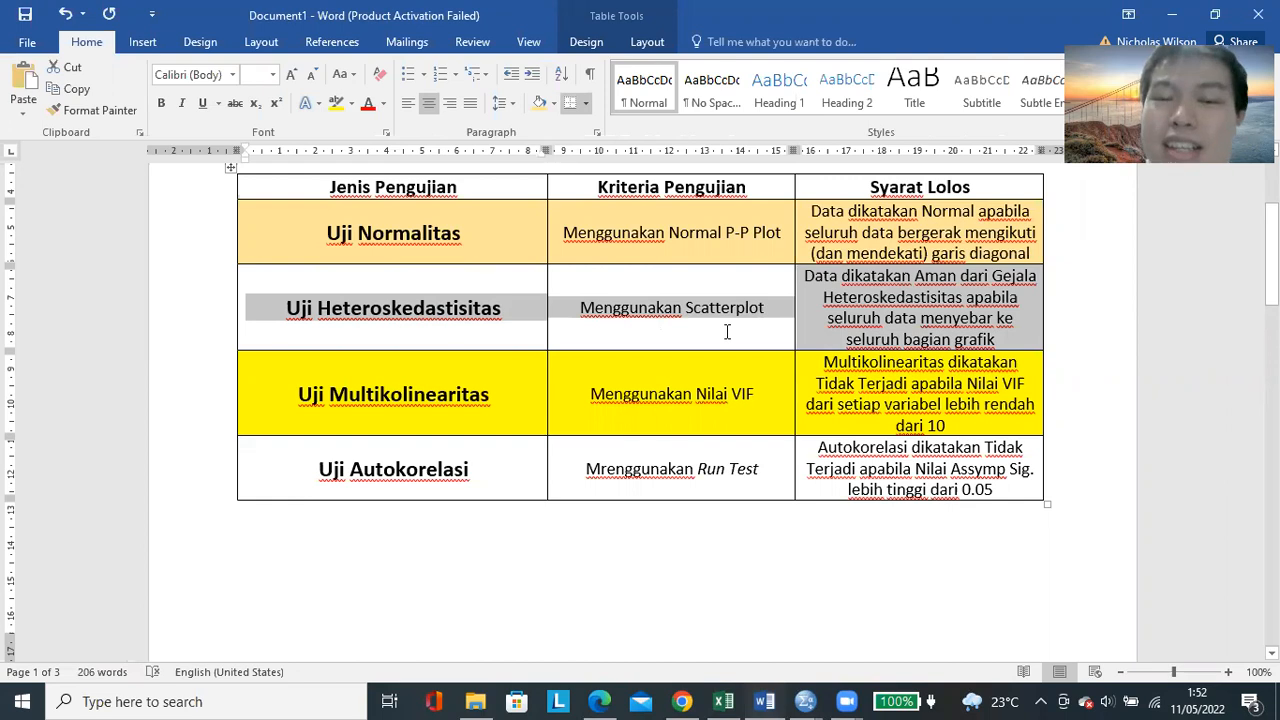
# Italicize the word Scatterplot in the Uji Heteroskedastisitas criterion, then switch to the SPSS output
pyautogui.doubleClick(720, 308)
pyautogui.click(181, 103)
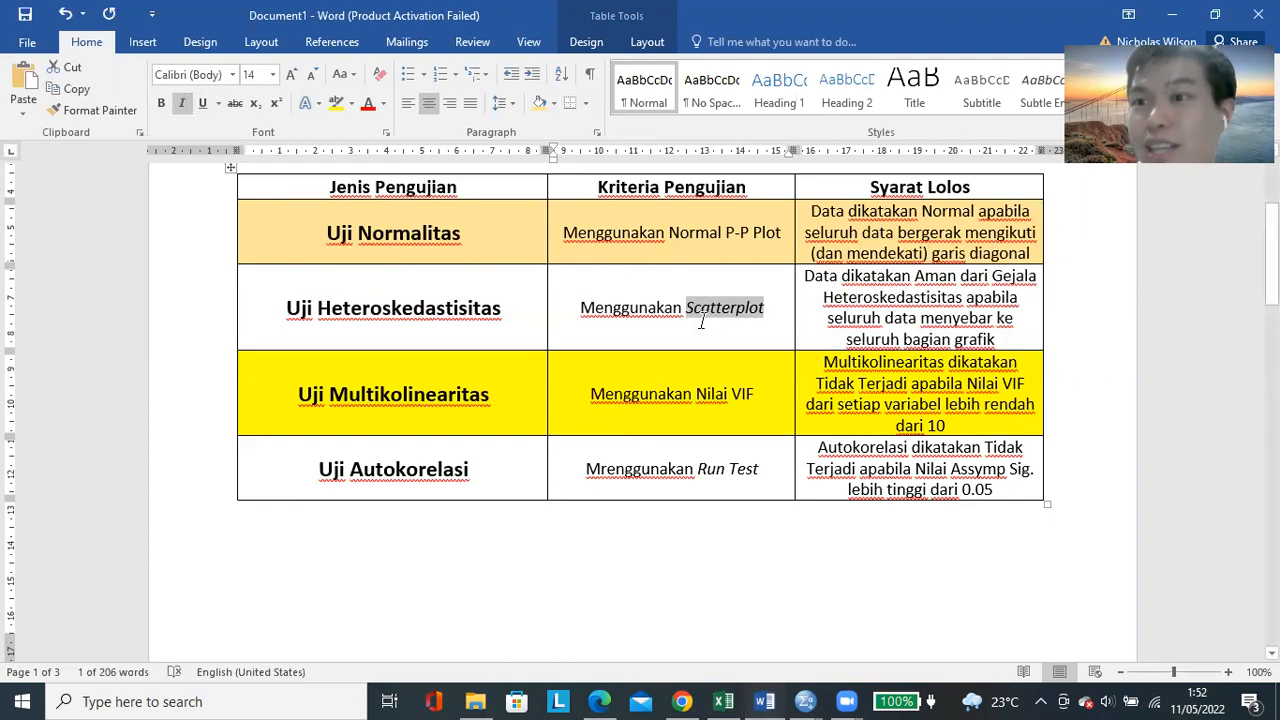
pyautogui.moveTo(804, 701)
pyautogui.click(680, 650)
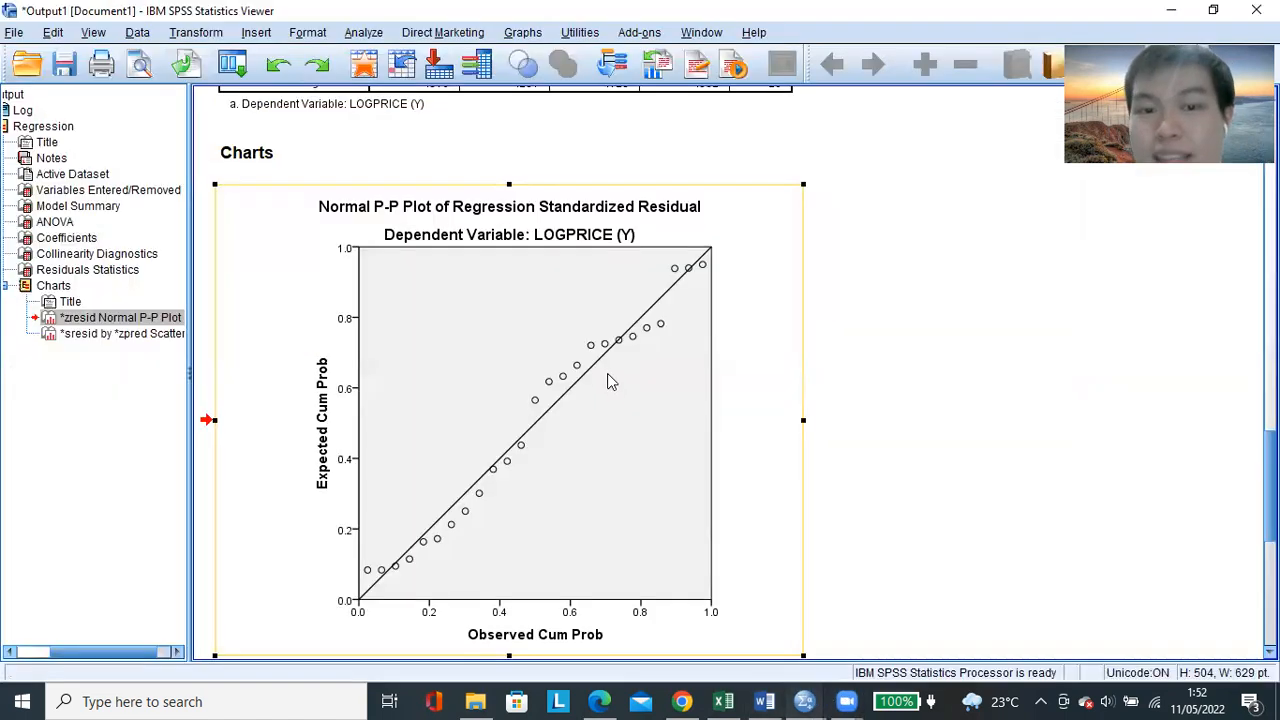
# Examine the spread of points in the residual scatterplot for LOGPRICE (Y) below the Normal P-P Plot
pyautogui.scroll(-3, 607, 378)
pyautogui.scroll(3, 607, 378)
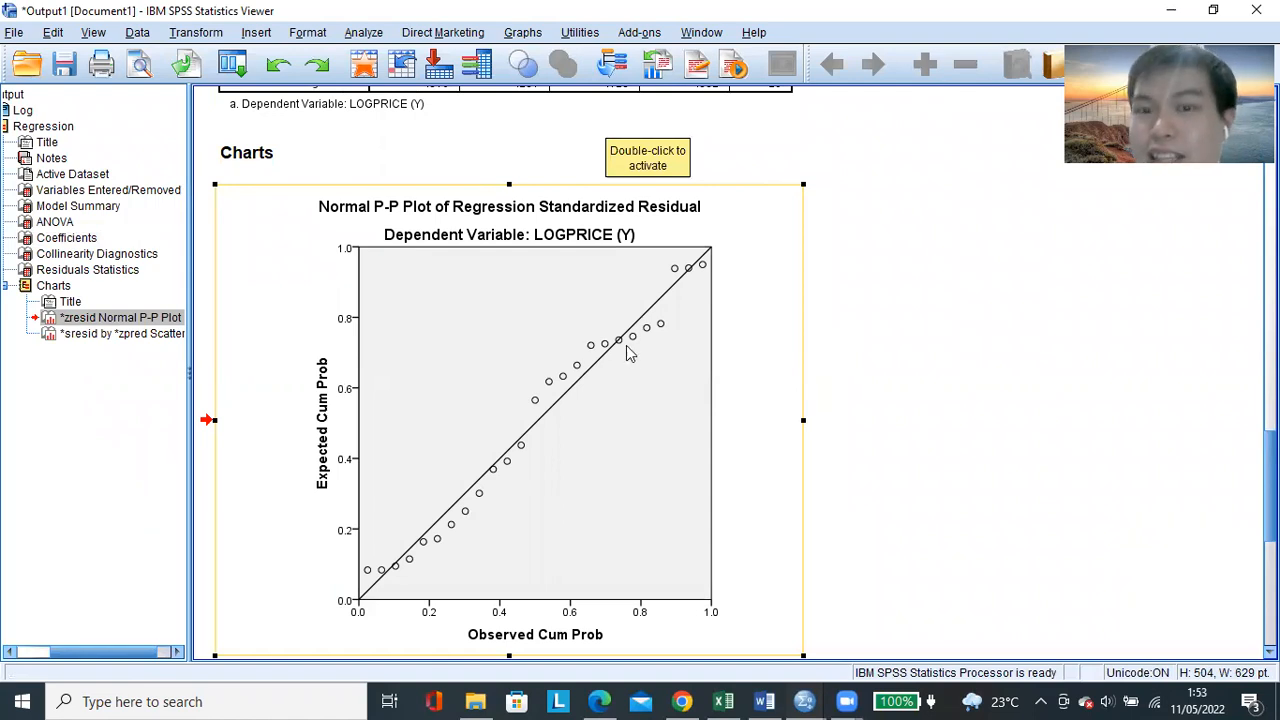
pyautogui.scroll(-3, 613, 343)
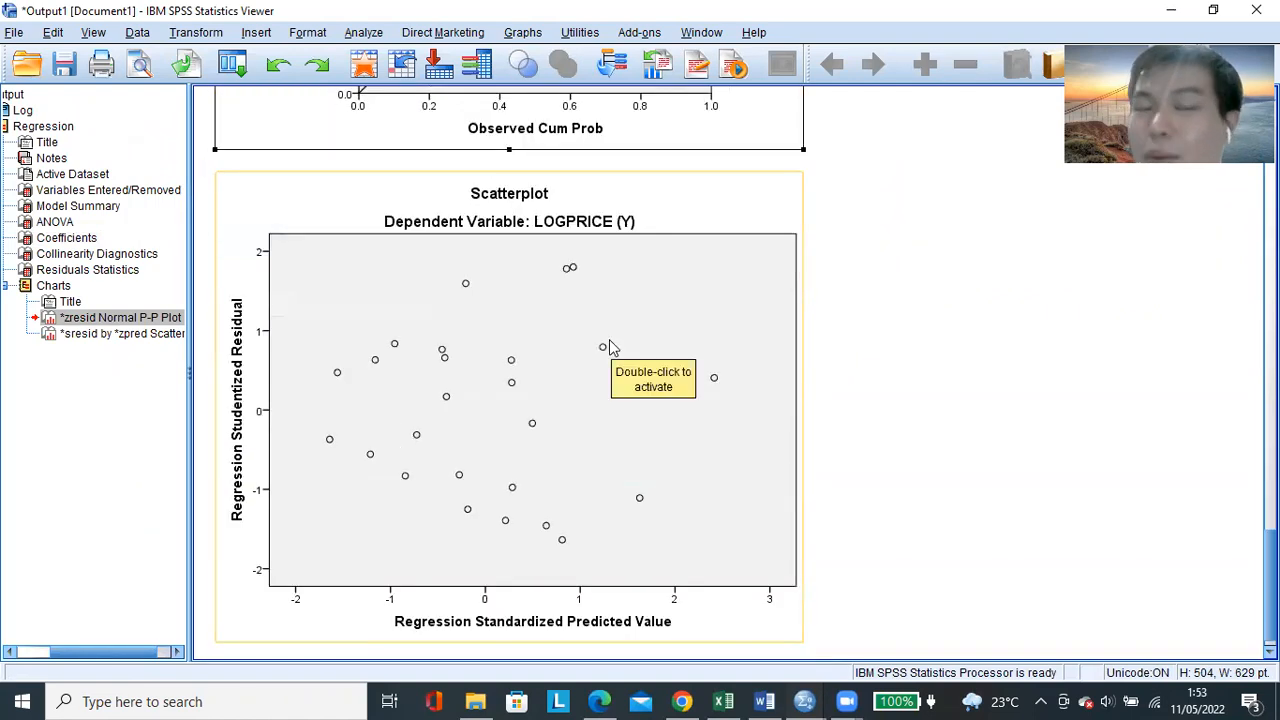
pyautogui.scroll(-1, 613, 346)
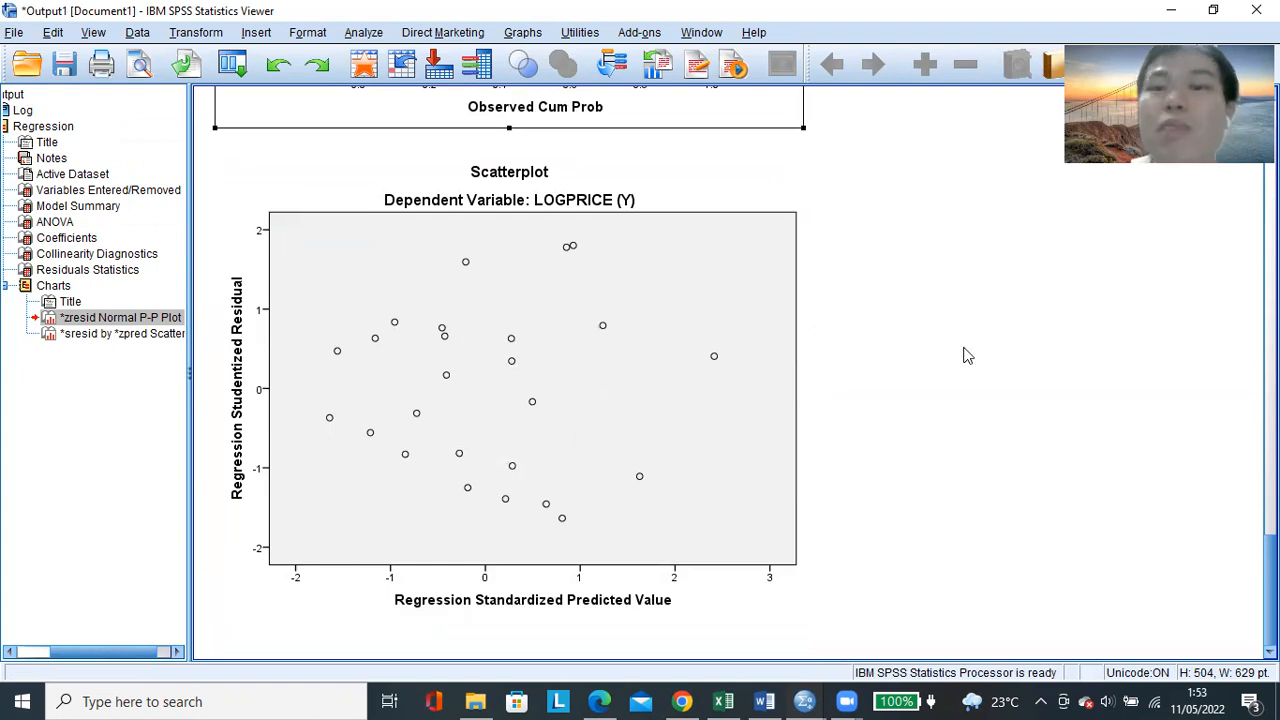
pyautogui.click(556, 411)
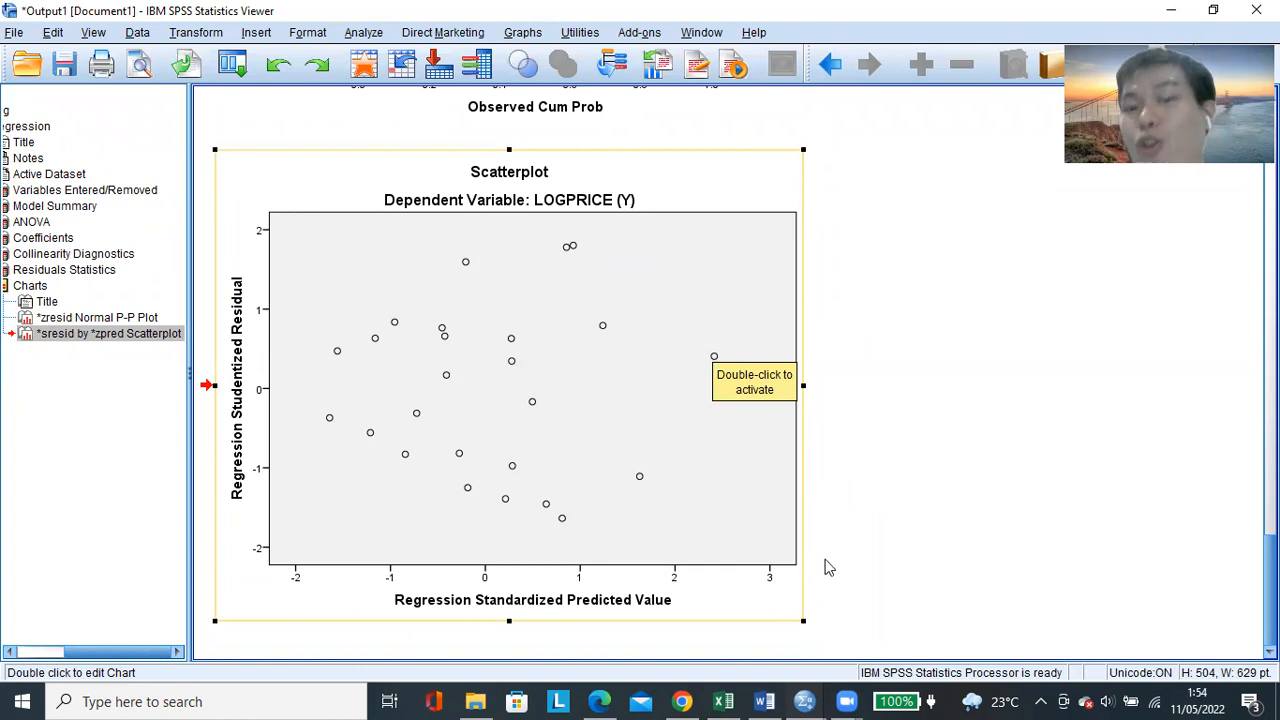
# Switch to the Word document and shade the Uji Heteroskedastisitas table row orange
pyautogui.click(767, 699)
pyautogui.moveTo(434, 300); pyautogui.dragTo(820, 294)
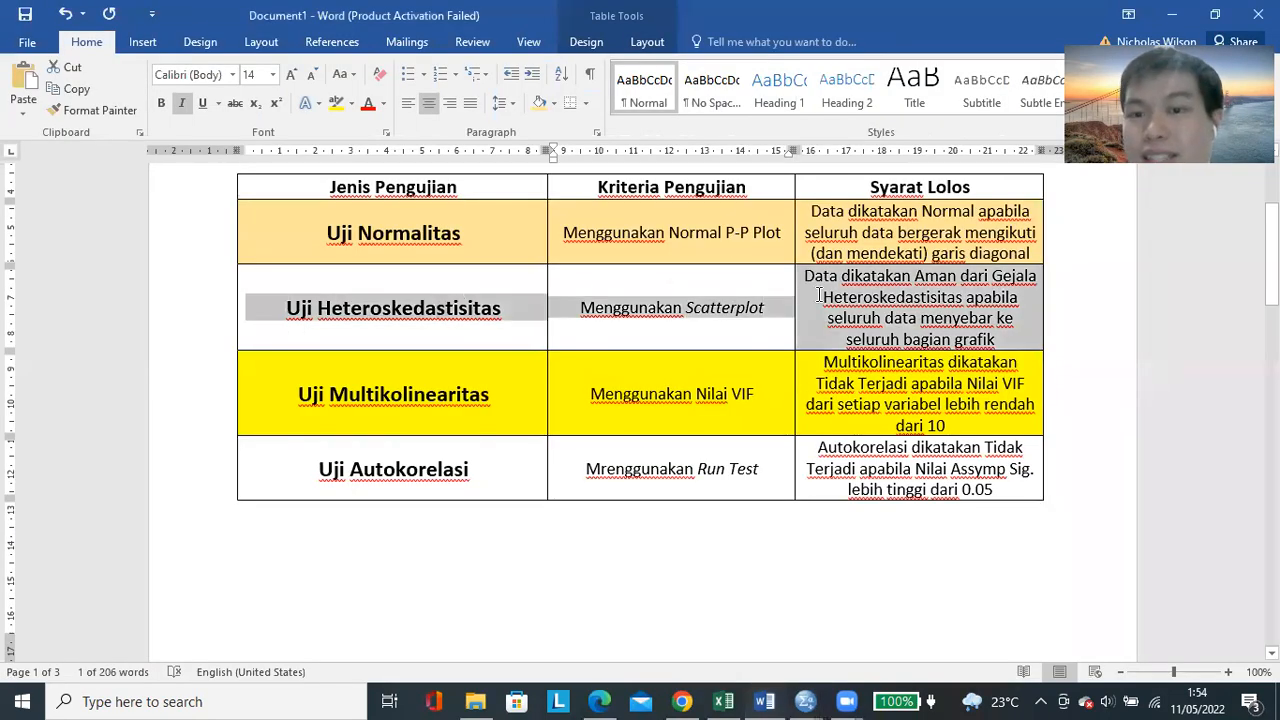
pyautogui.click(554, 104)
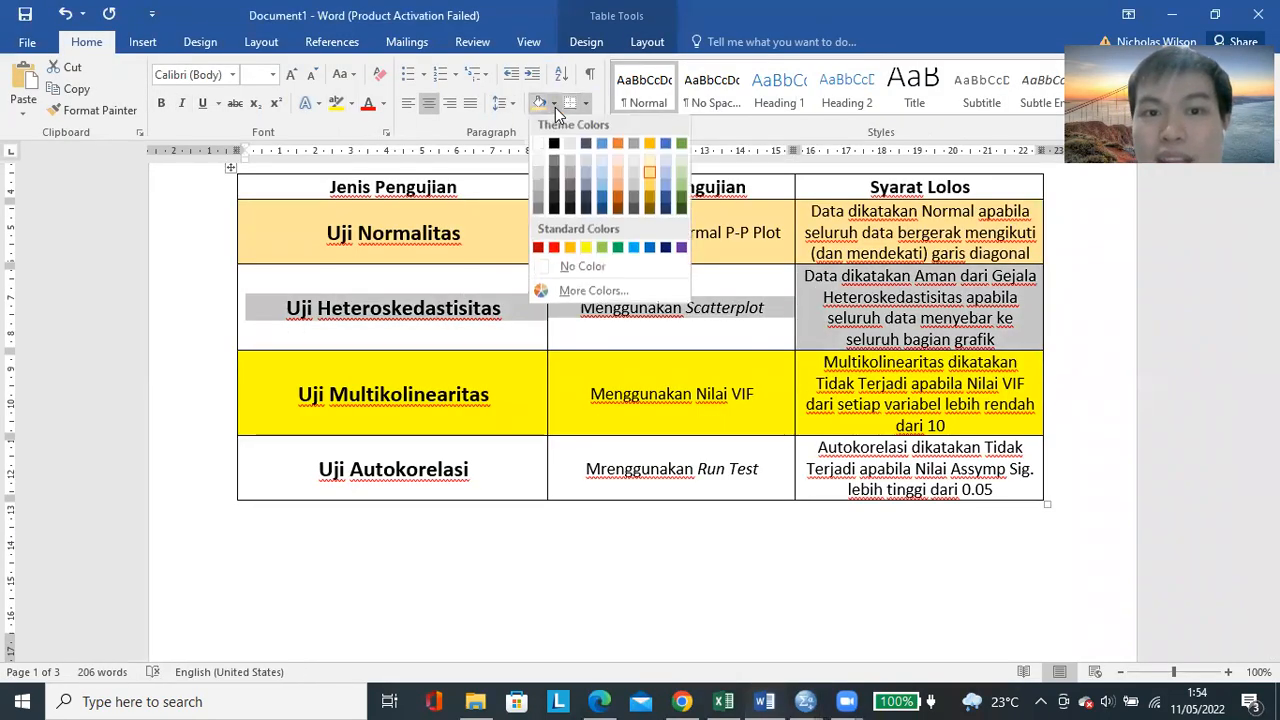
pyautogui.click(569, 249)
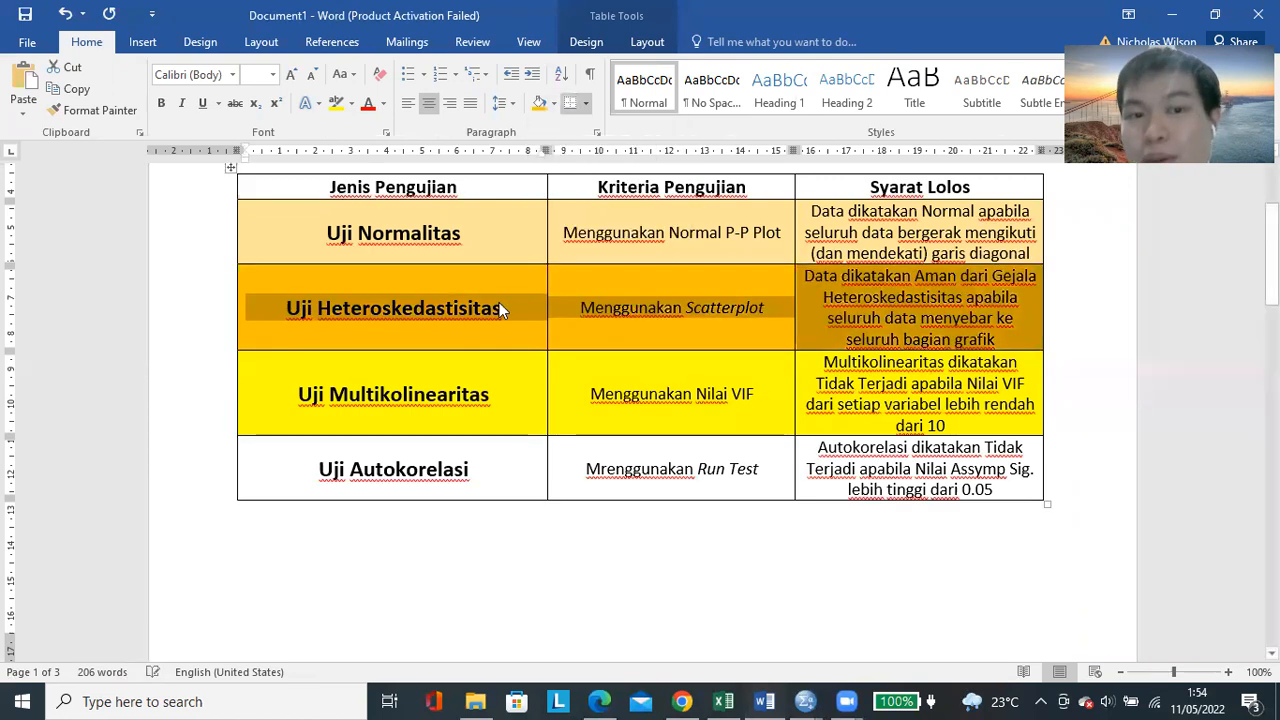
pyautogui.click(556, 309)
# Review the shaded test rows and correct "Mrenggunakan" to "Menggunakan" in the Uji Autokorelasi criterion
pyautogui.scroll(1, 481, 272)
pyautogui.moveTo(481, 272); pyautogui.dragTo(700, 440)
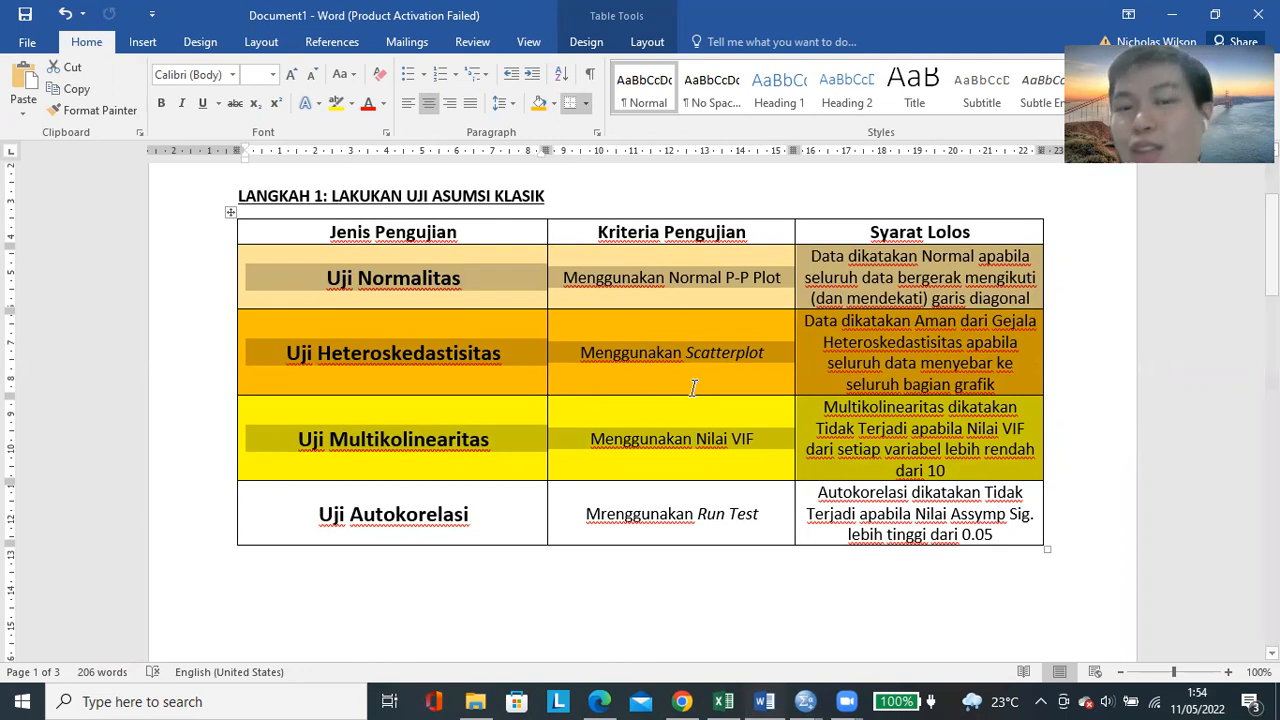
pyautogui.moveTo(466, 526); pyautogui.dragTo(820, 537)
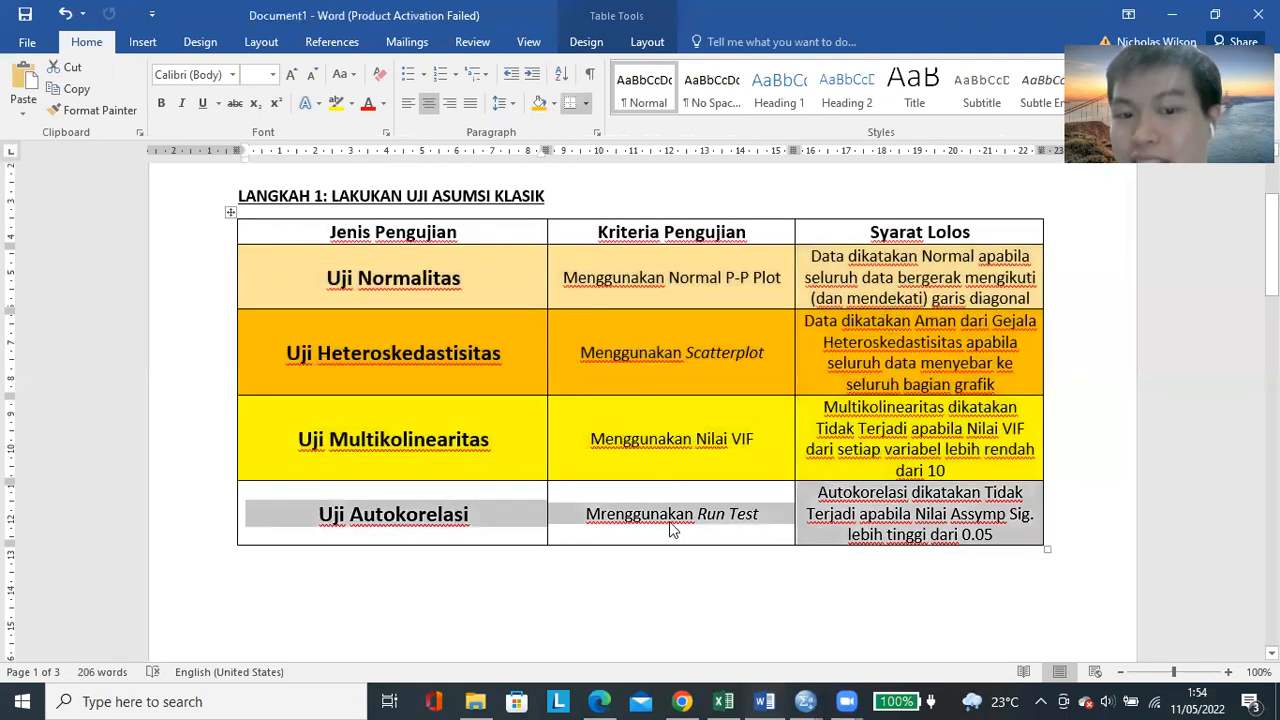
pyautogui.click(612, 522)
pyautogui.press('BackSpace')
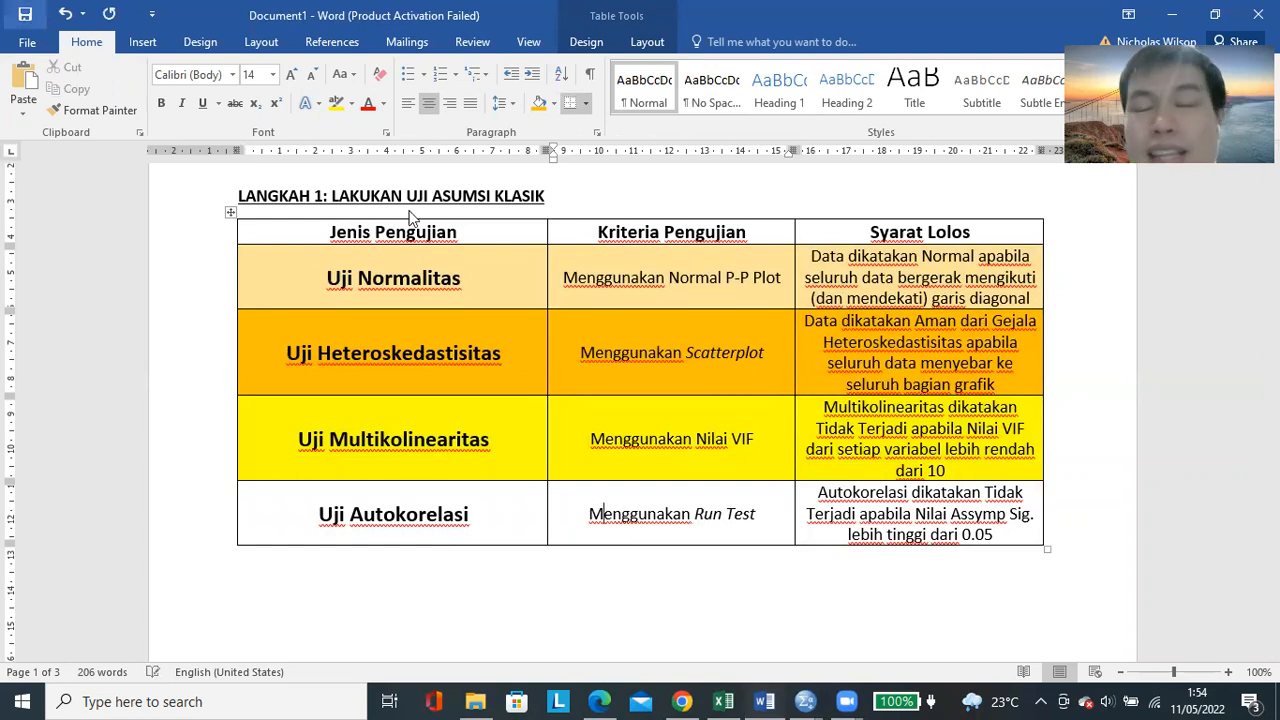
pyautogui.click(25, 14)
pyautogui.click(45, 40)
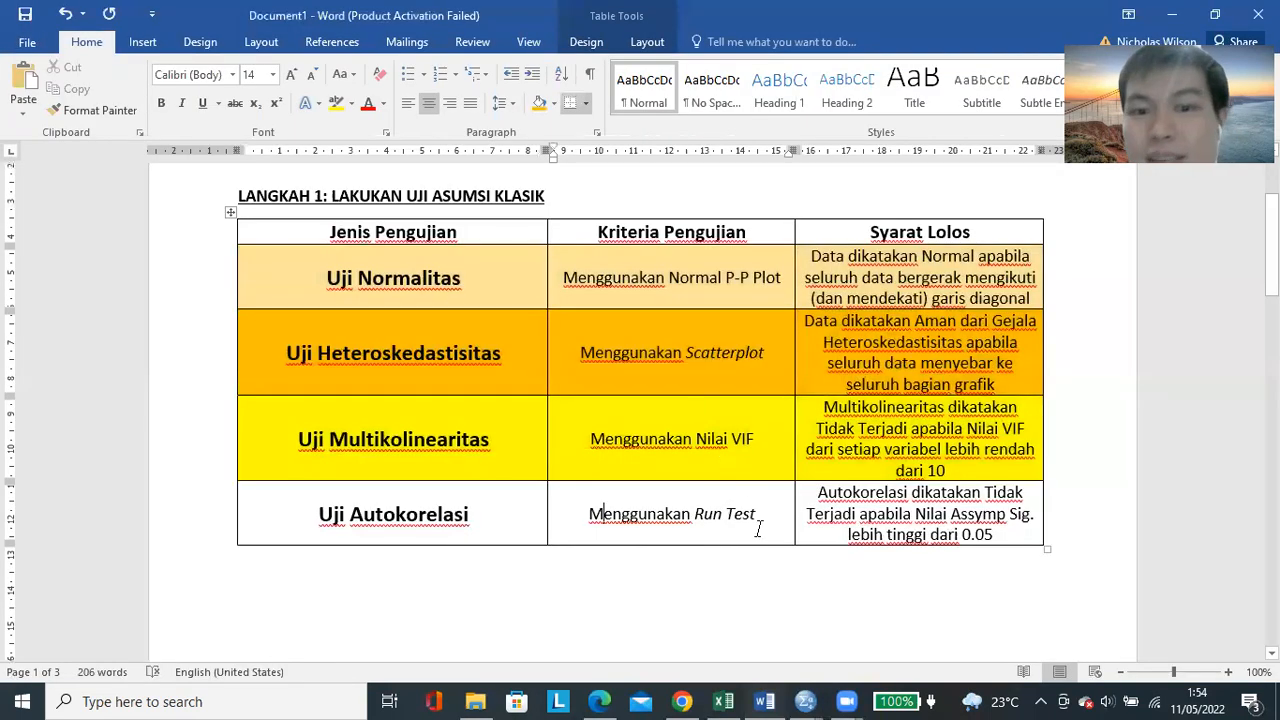
# Check the Run Test criterion for Uji Autokorelasi, then switch to the SPSS Data Editor and select the first LOGROEX2 value
pyautogui.moveTo(508, 509); pyautogui.dragTo(753, 512)
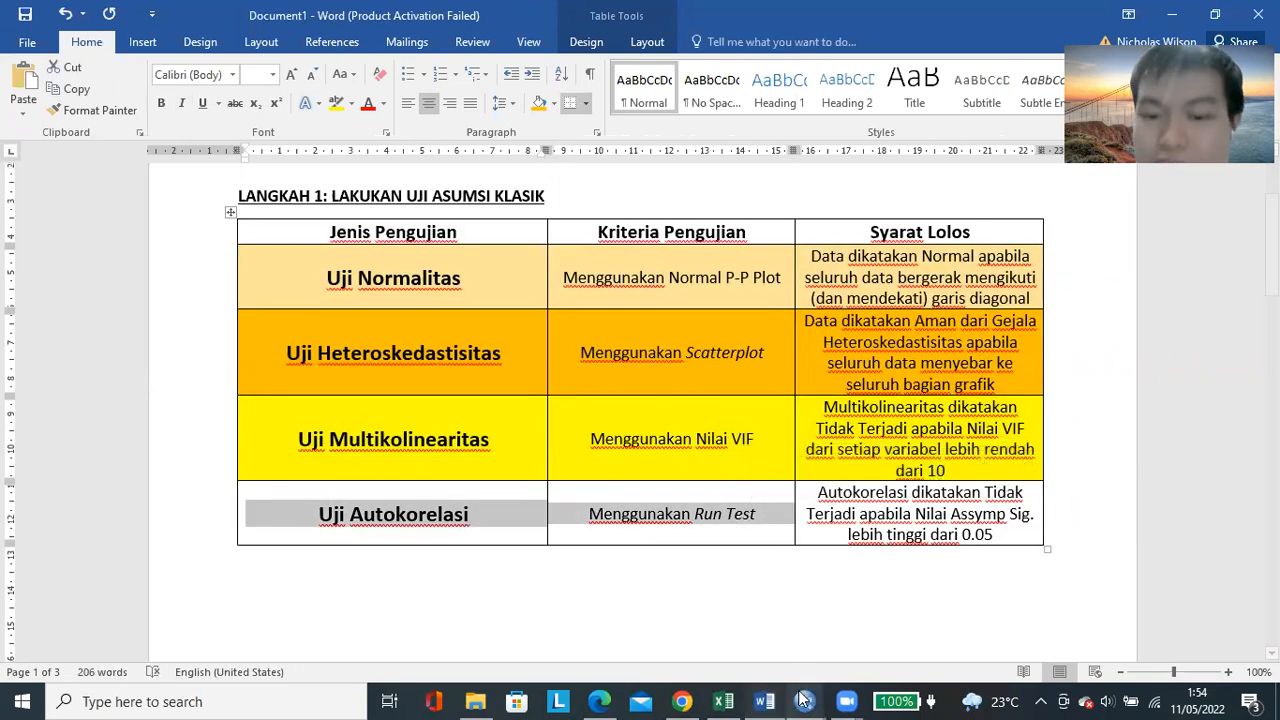
pyautogui.moveTo(803, 700)
pyautogui.click(730, 620)
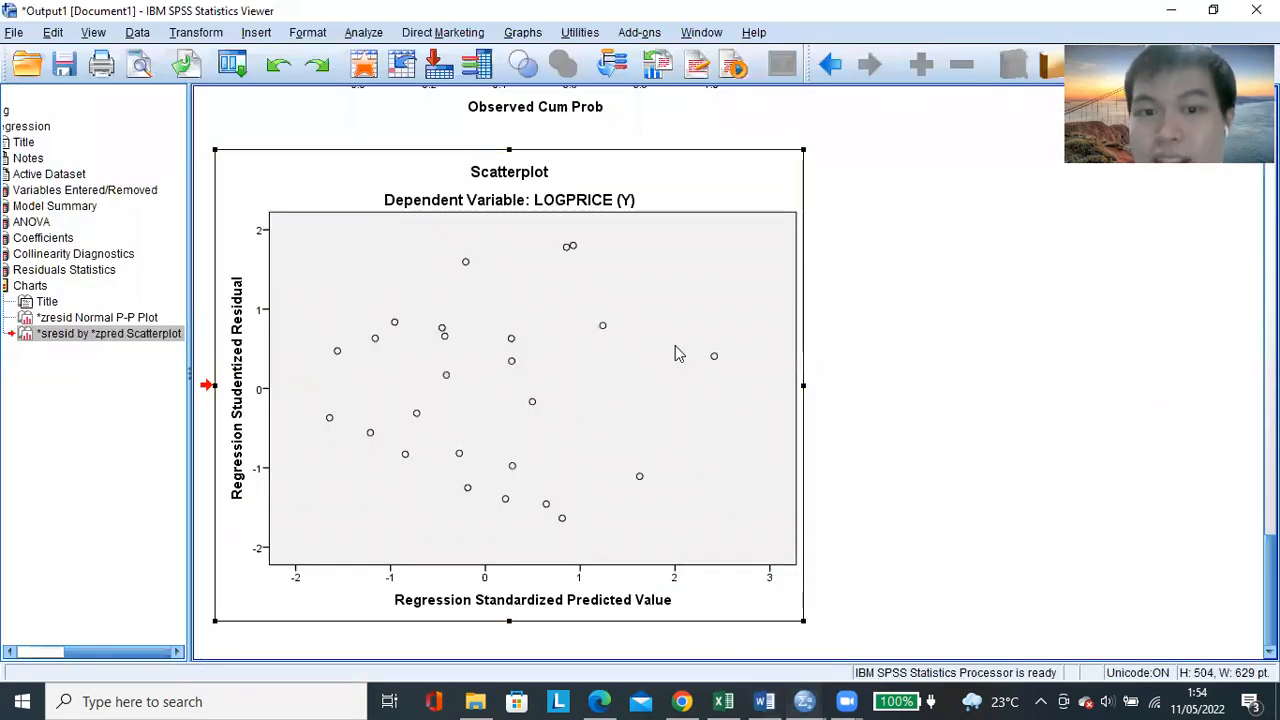
pyautogui.hotkey('alt', 'Tab')
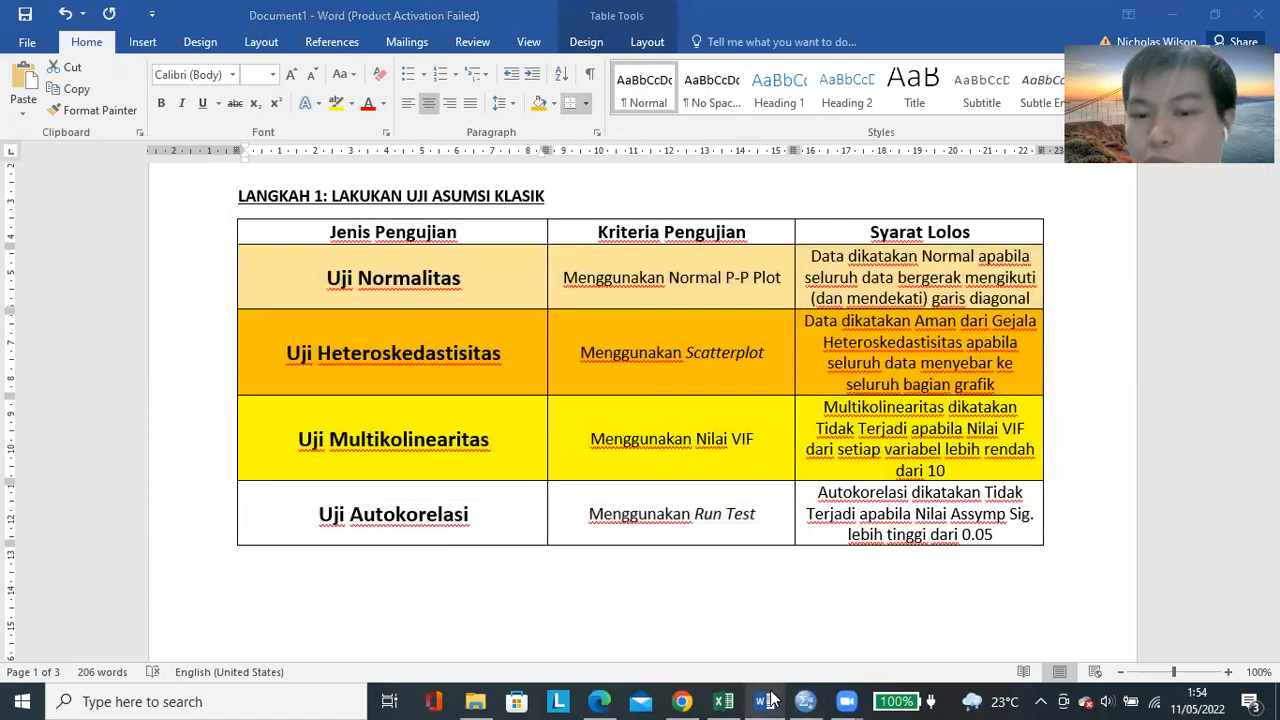
pyautogui.click(806, 700)
pyautogui.hotkey('alt', 'Tab')
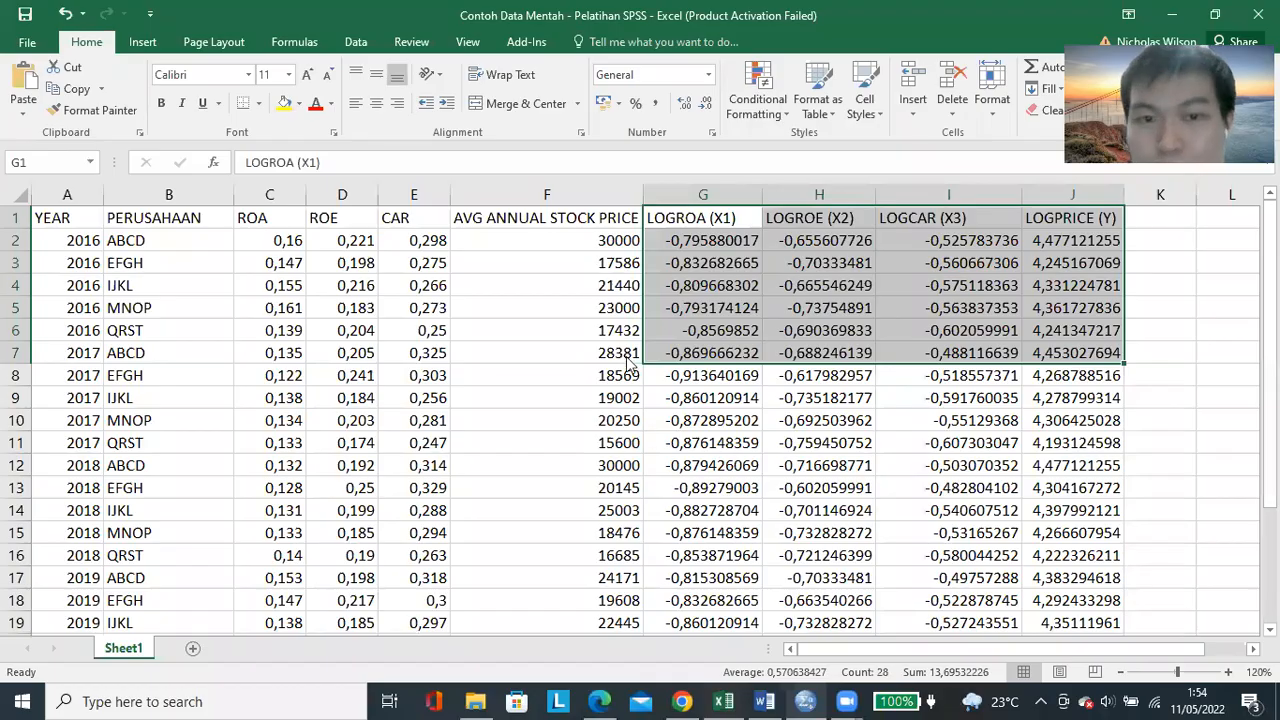
pyautogui.hotkey('alt', 'Tab')
pyautogui.press('Up')
pyautogui.press('Up')
pyautogui.press('Up')
pyautogui.press('Up')
pyautogui.press('Up')
pyautogui.press('Up')
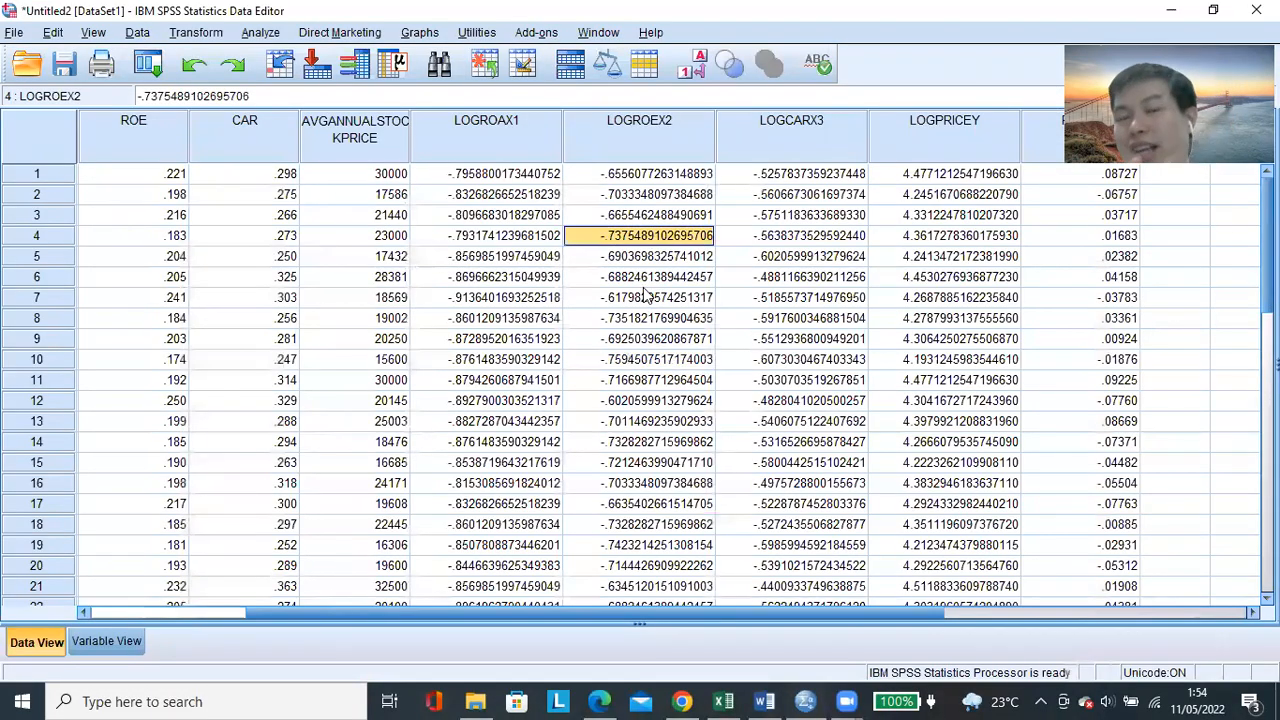
pyautogui.click(750, 286)
pyautogui.click(654, 176)
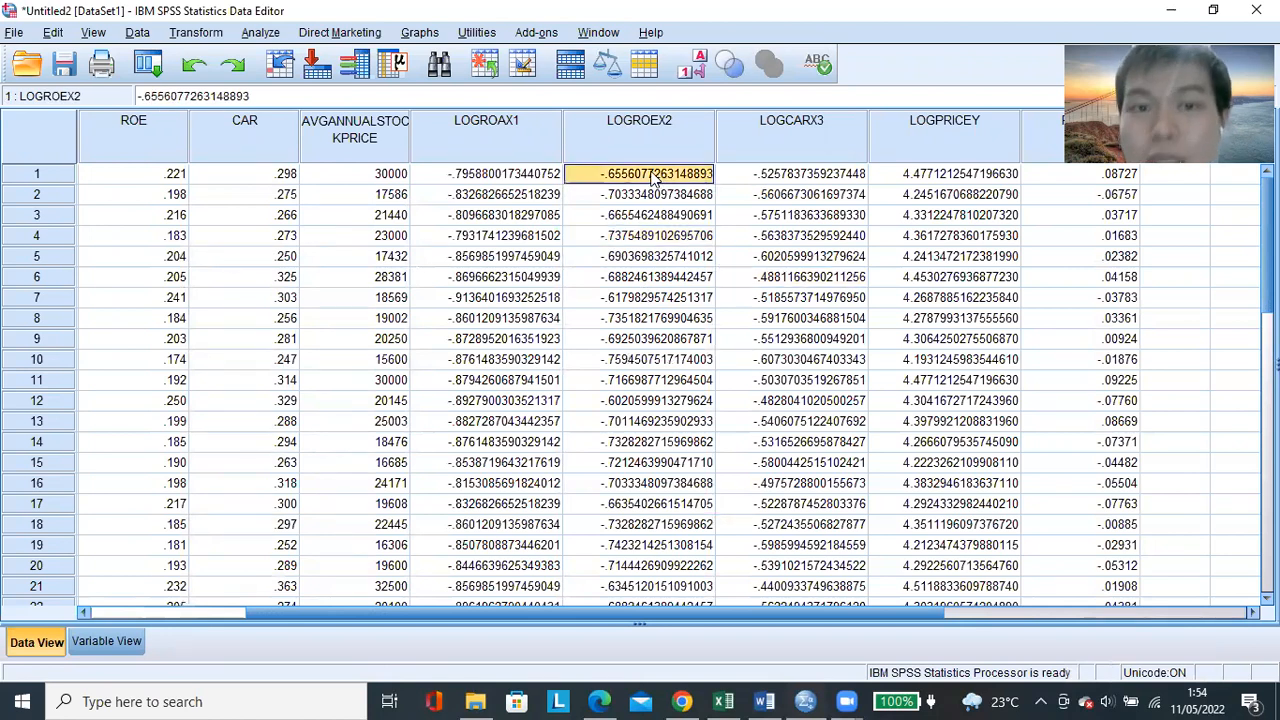
# Run the legacy nonparametric Runs Test on the Unstandardized Residual variable with Median as the cut point
pyautogui.click(276, 36)
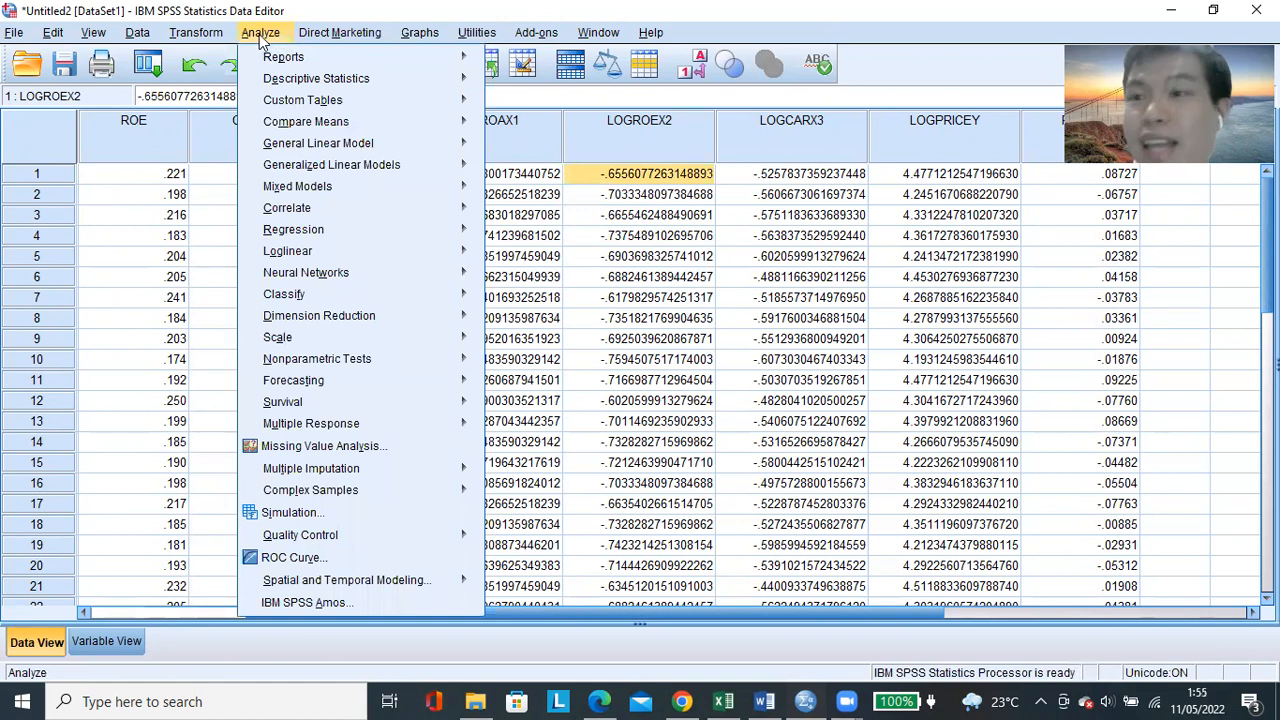
pyautogui.moveTo(465, 364)
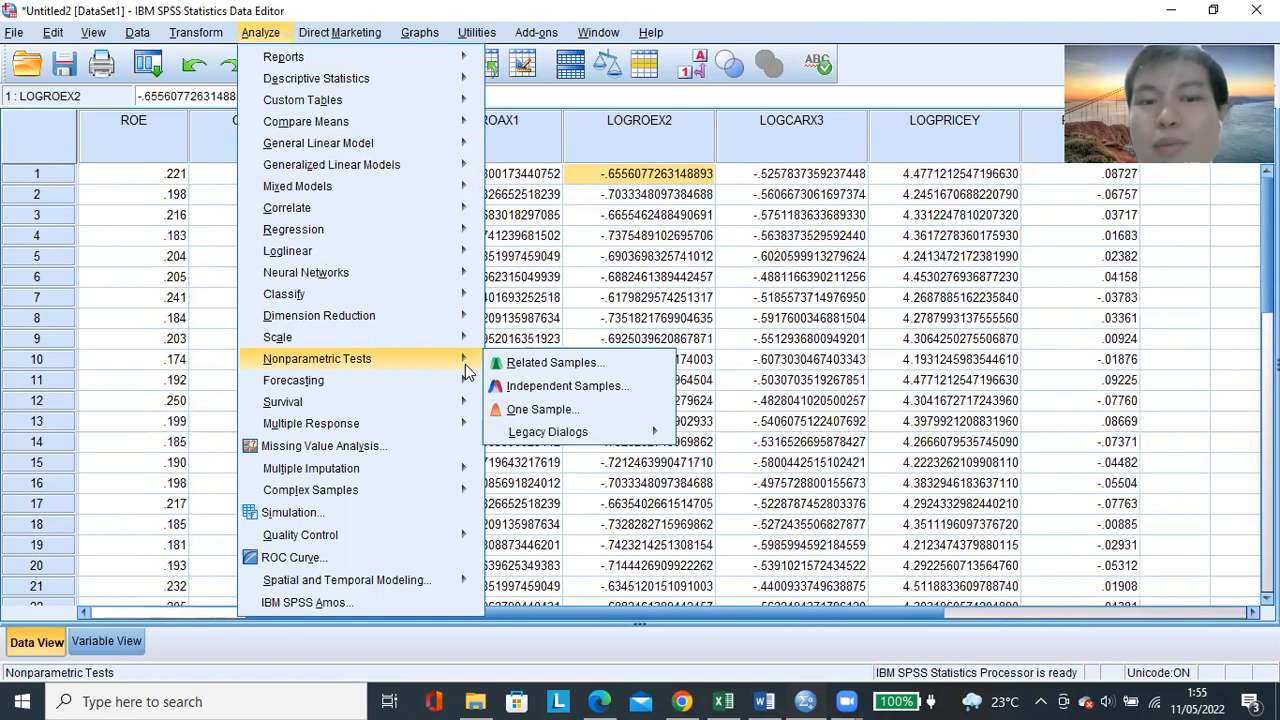
pyautogui.moveTo(577, 436)
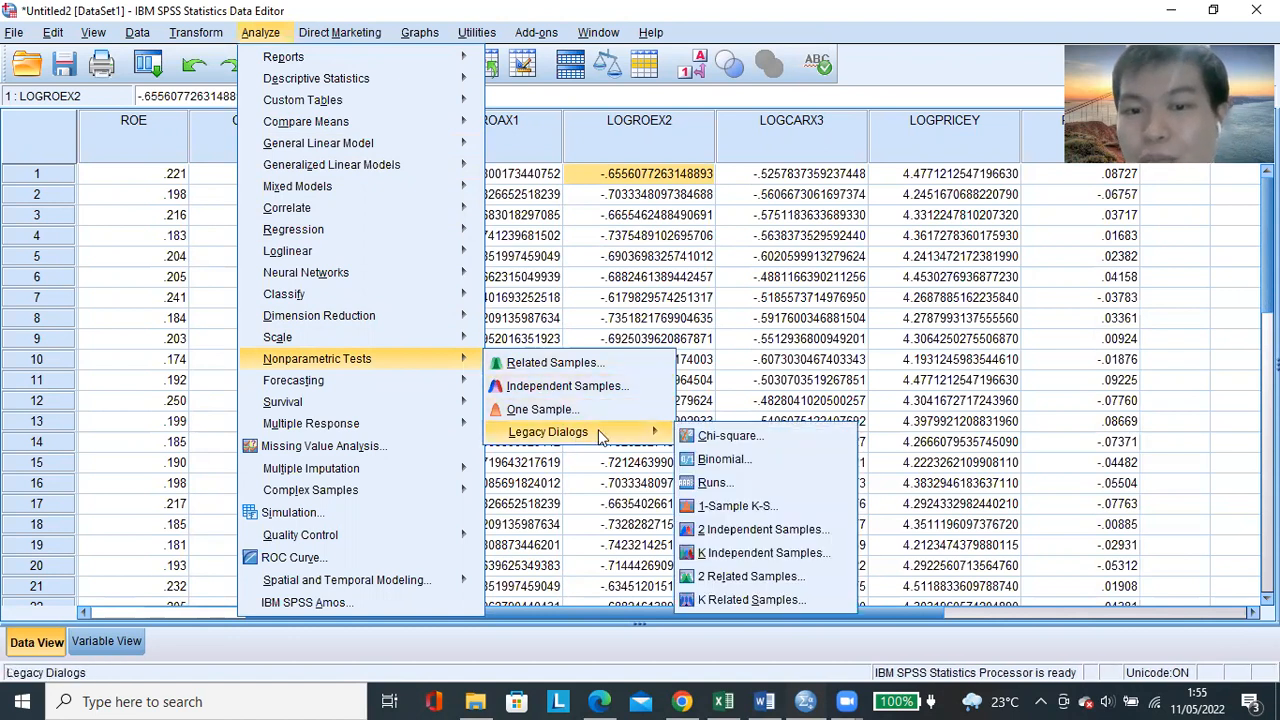
pyautogui.click(742, 482)
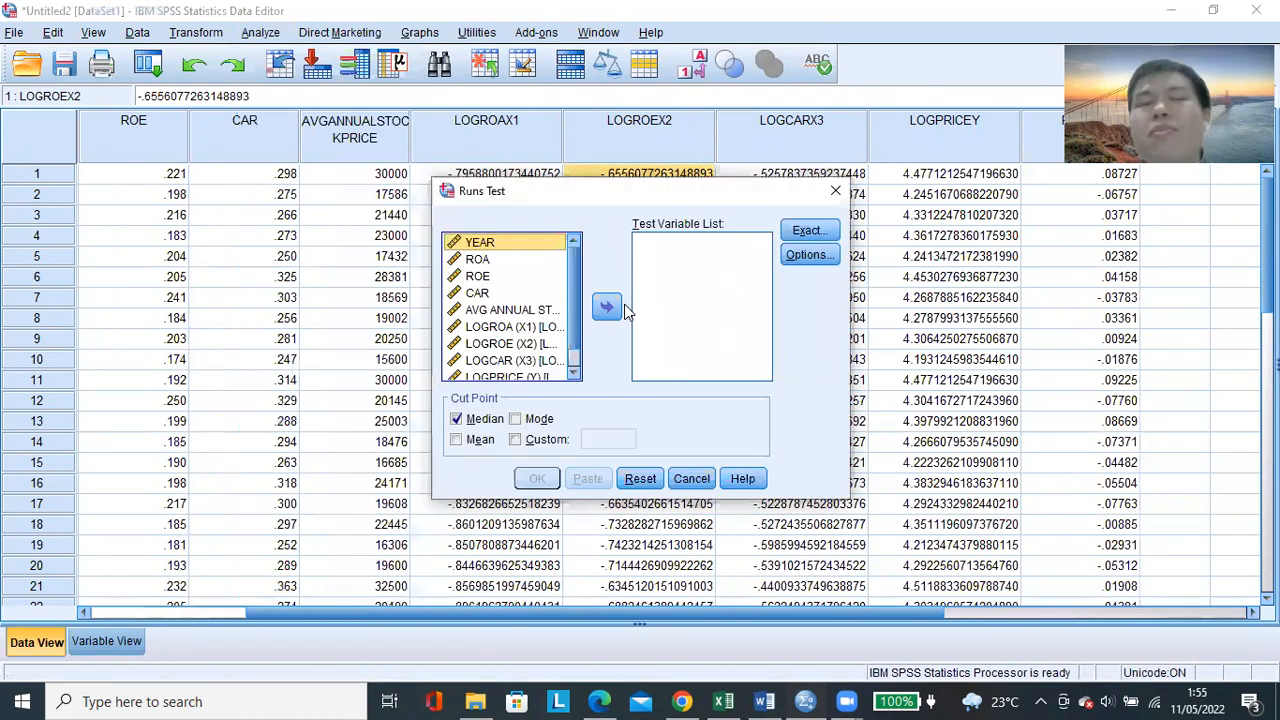
pyautogui.scroll(-1, 576, 298)
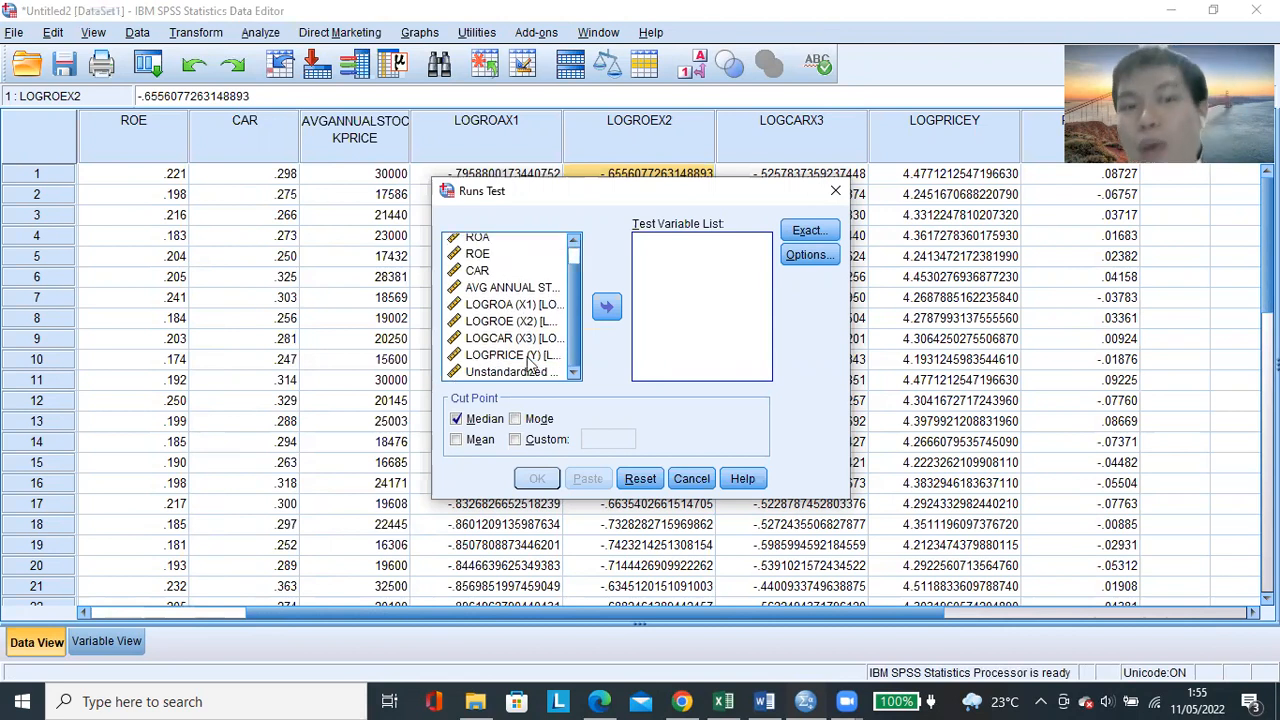
pyautogui.click(537, 374)
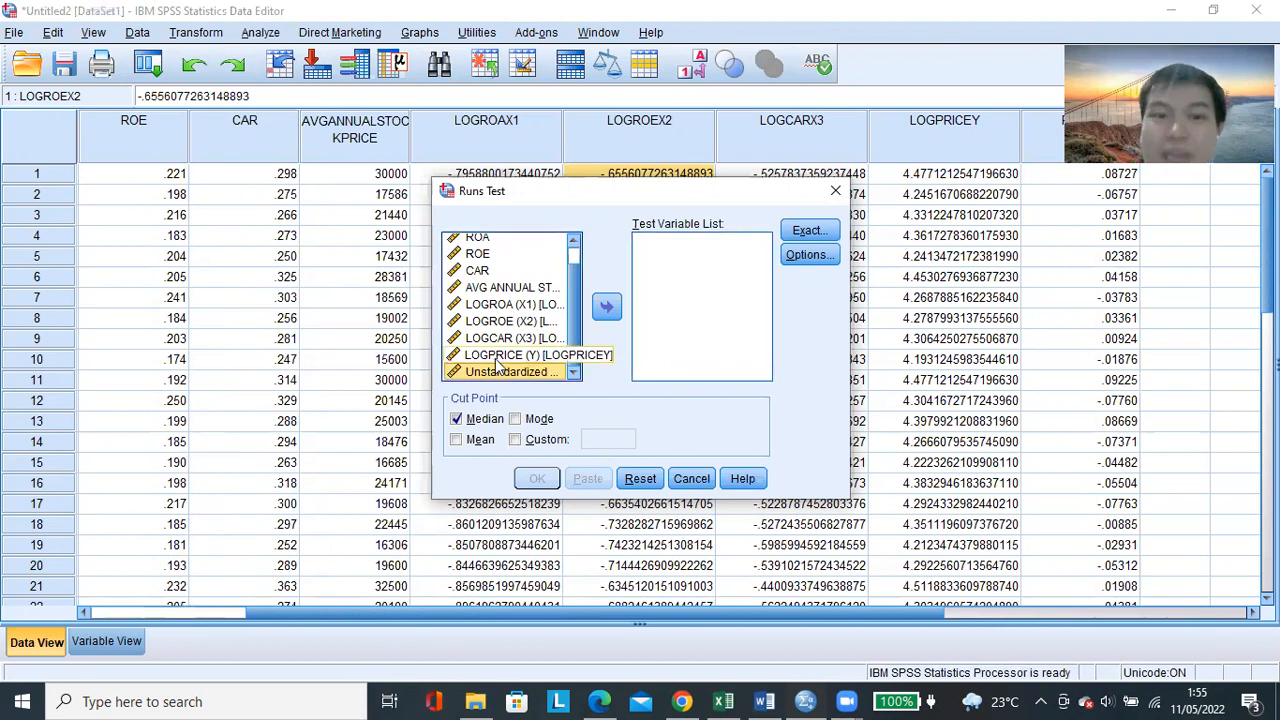
pyautogui.click(605, 310)
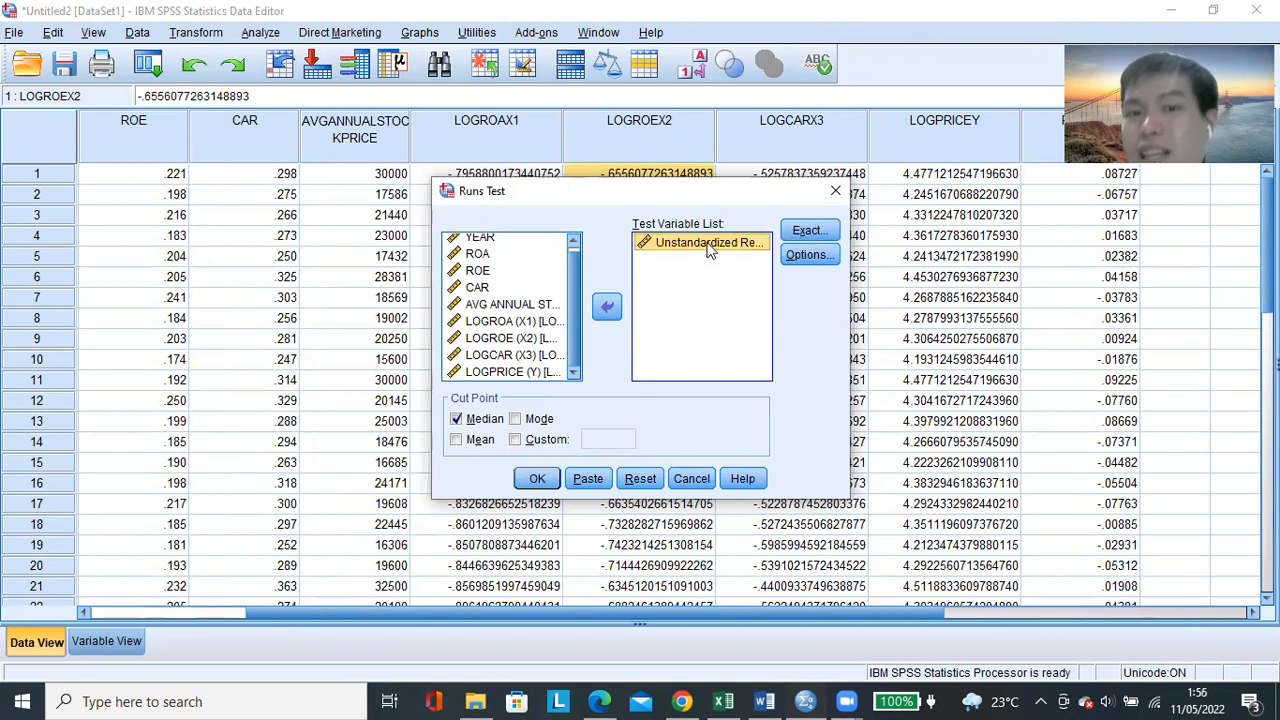
pyautogui.click(535, 480)
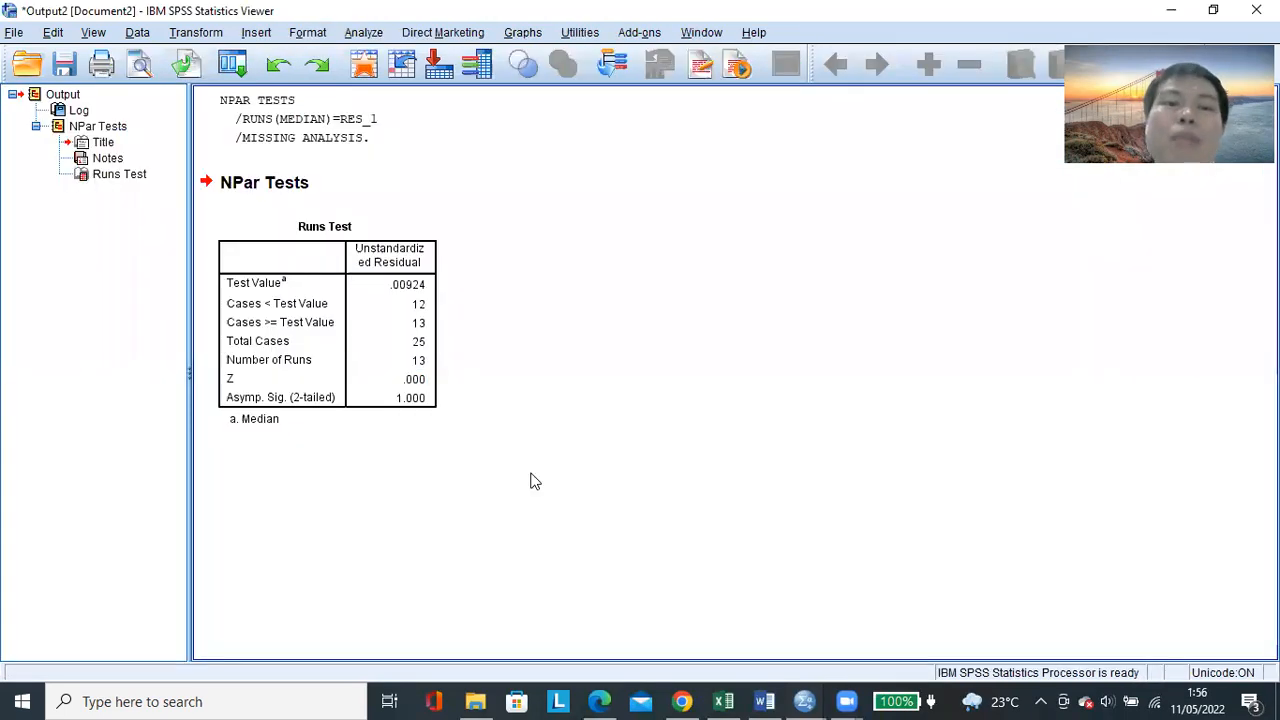
# Switch to the Word document and select the Uji Autokorelasi pass condition "Assymp Sig. lebih tinggi dari 0.05"
pyautogui.click(354, 244)
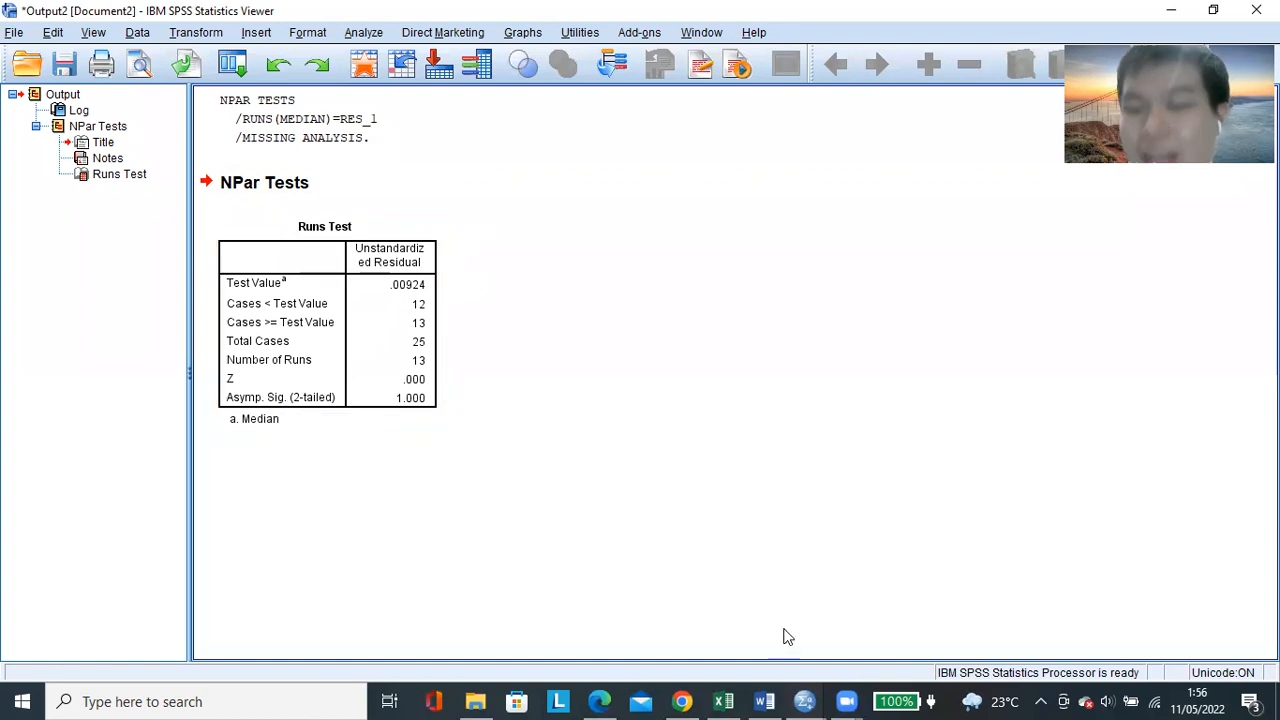
pyautogui.click(764, 701)
pyautogui.moveTo(485, 535); pyautogui.dragTo(811, 523)
pyautogui.click(843, 533)
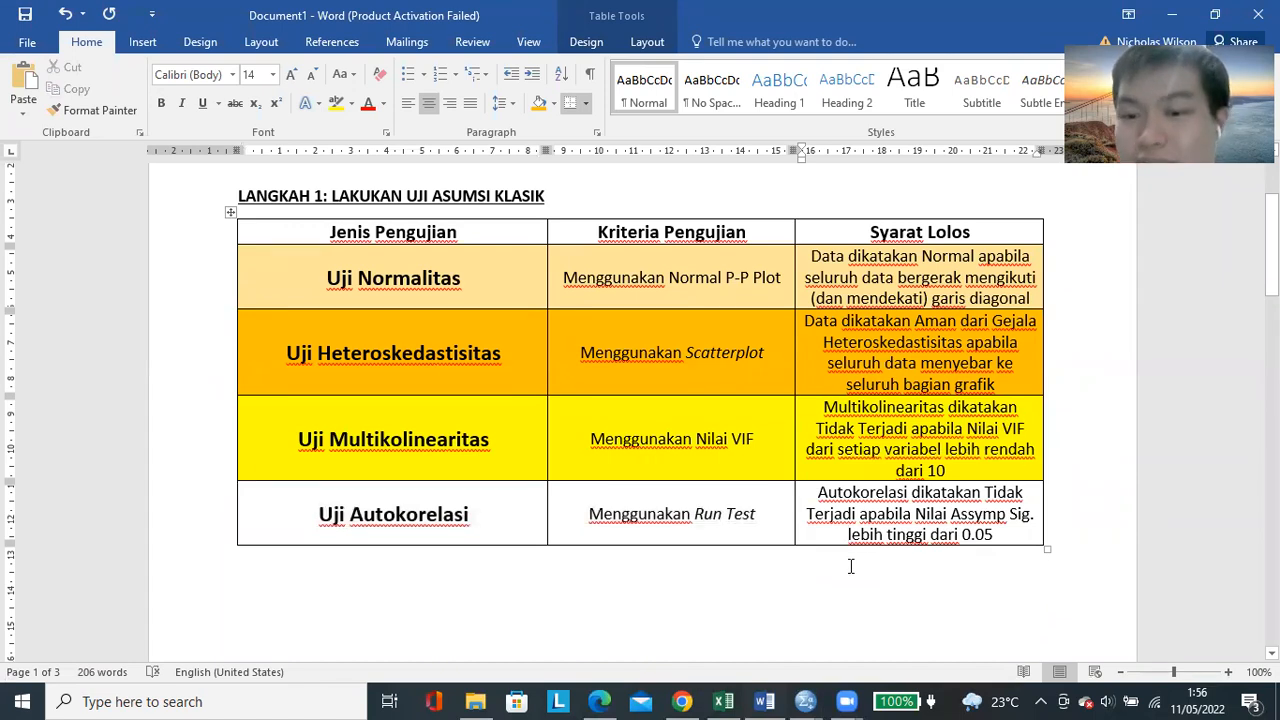
pyautogui.moveTo(965, 514); pyautogui.dragTo(1025, 528)
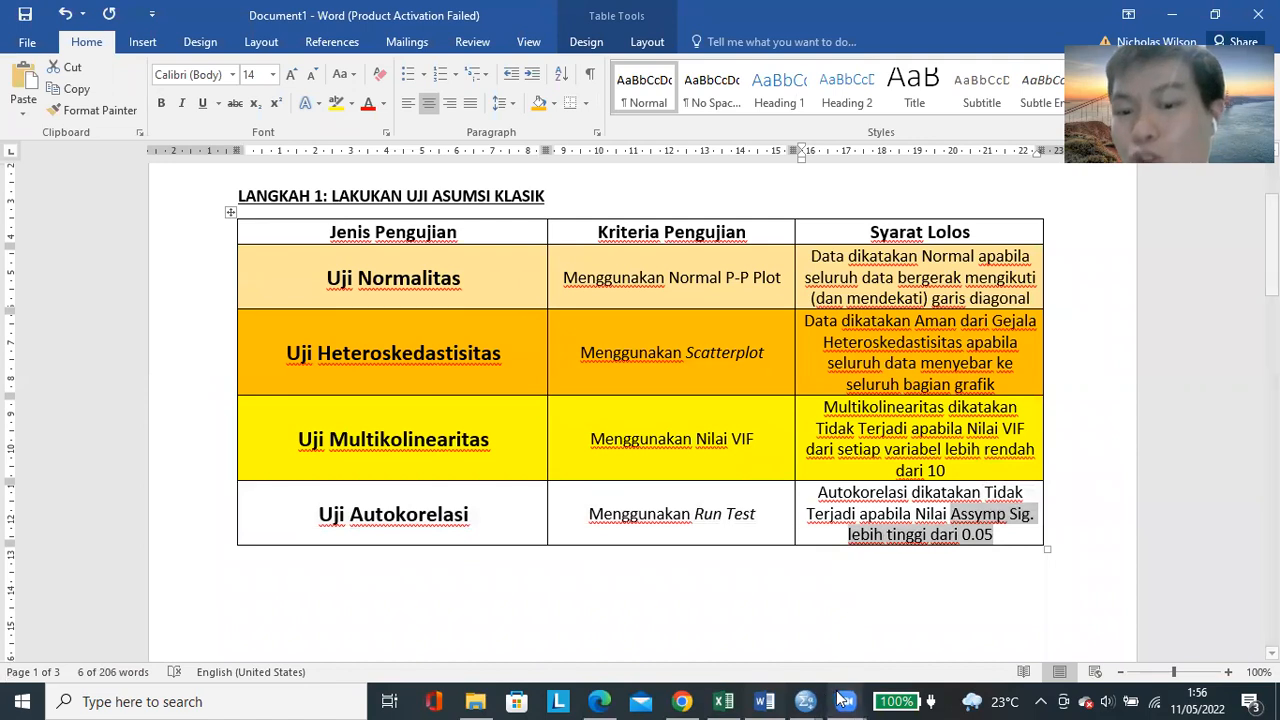
# Check Asymp. Sig. (2-tailed) in the SPSS Runs Test output, then switch back to Word and select the Uji Autokorelasi row
pyautogui.moveTo(818, 699)
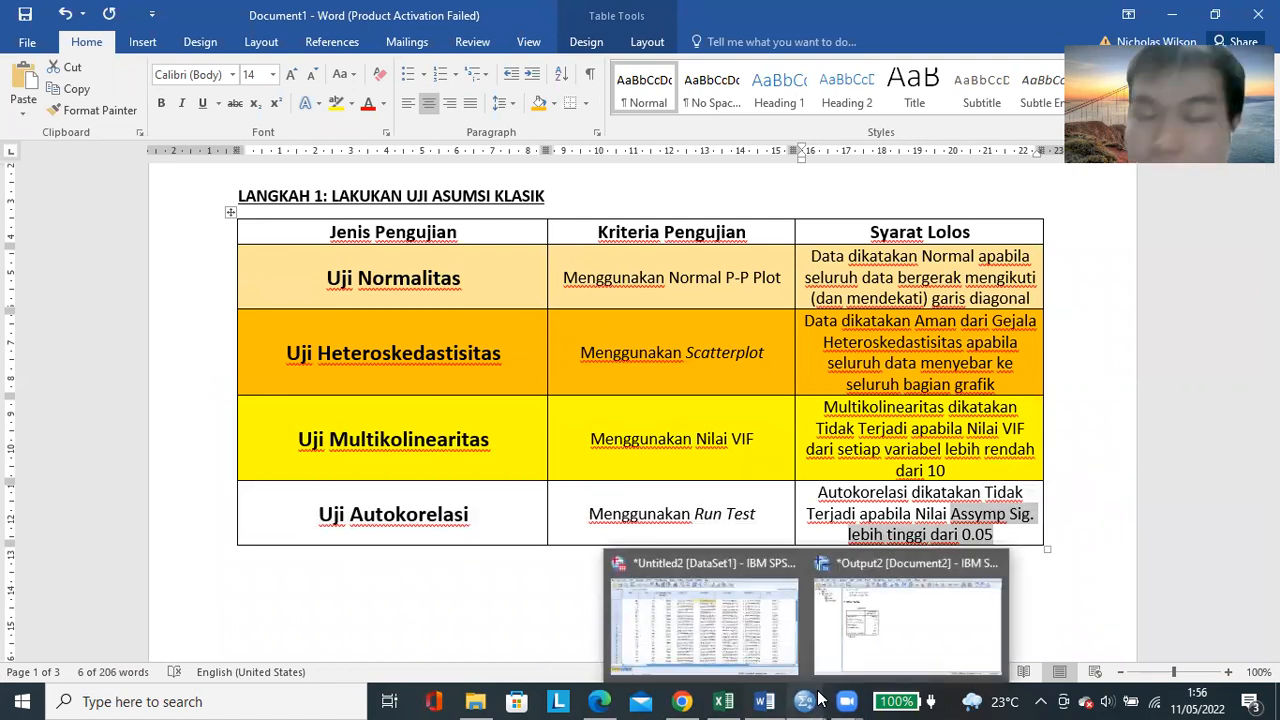
pyautogui.click(877, 647)
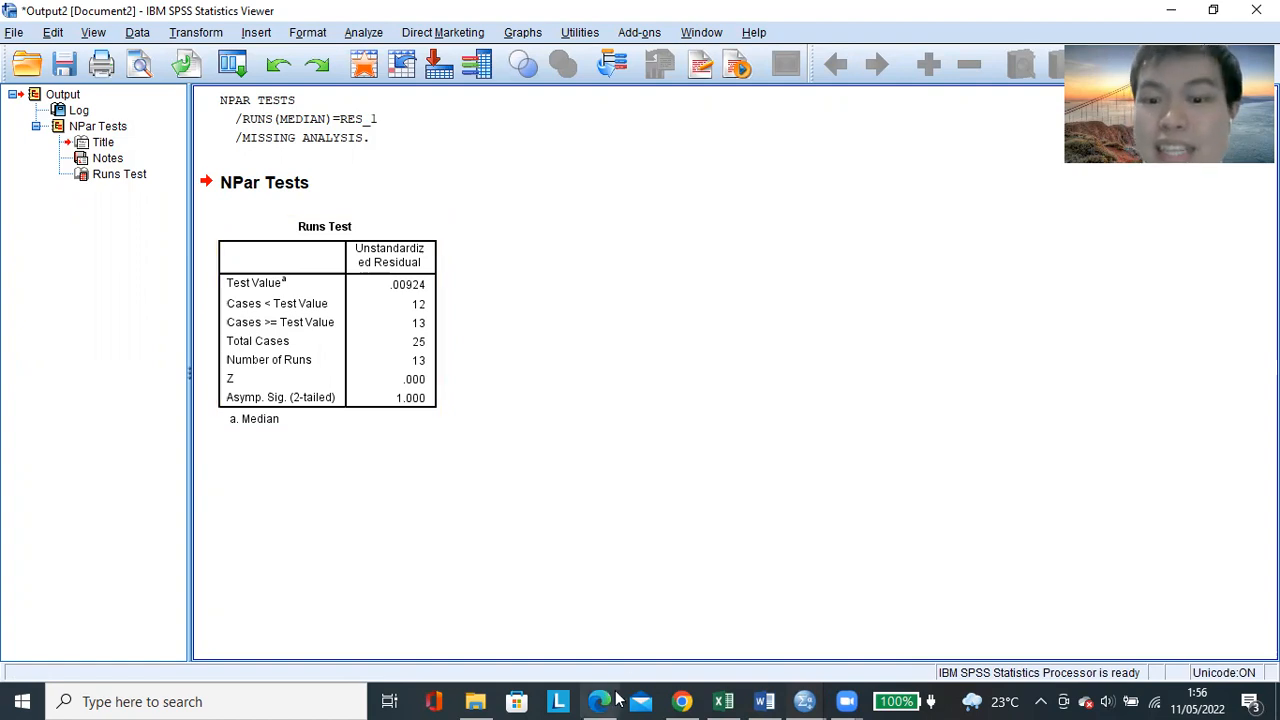
pyautogui.click(764, 701)
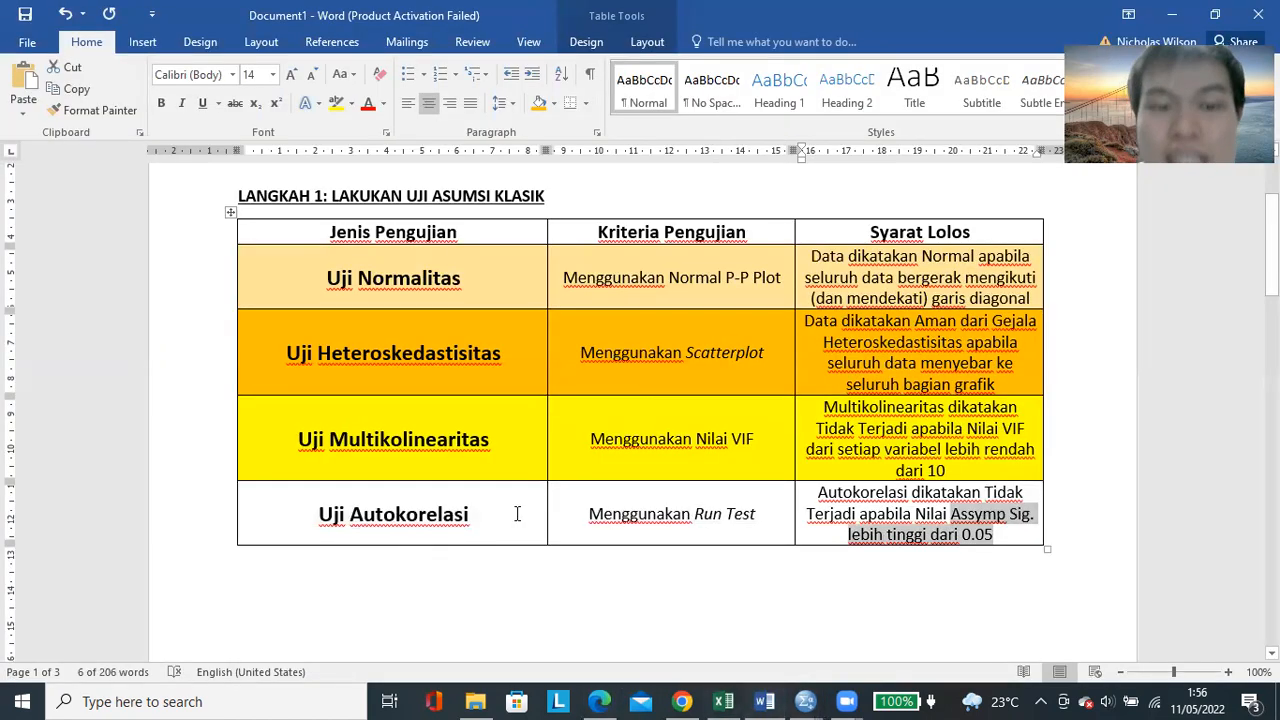
pyautogui.moveTo(517, 514); pyautogui.dragTo(858, 508)
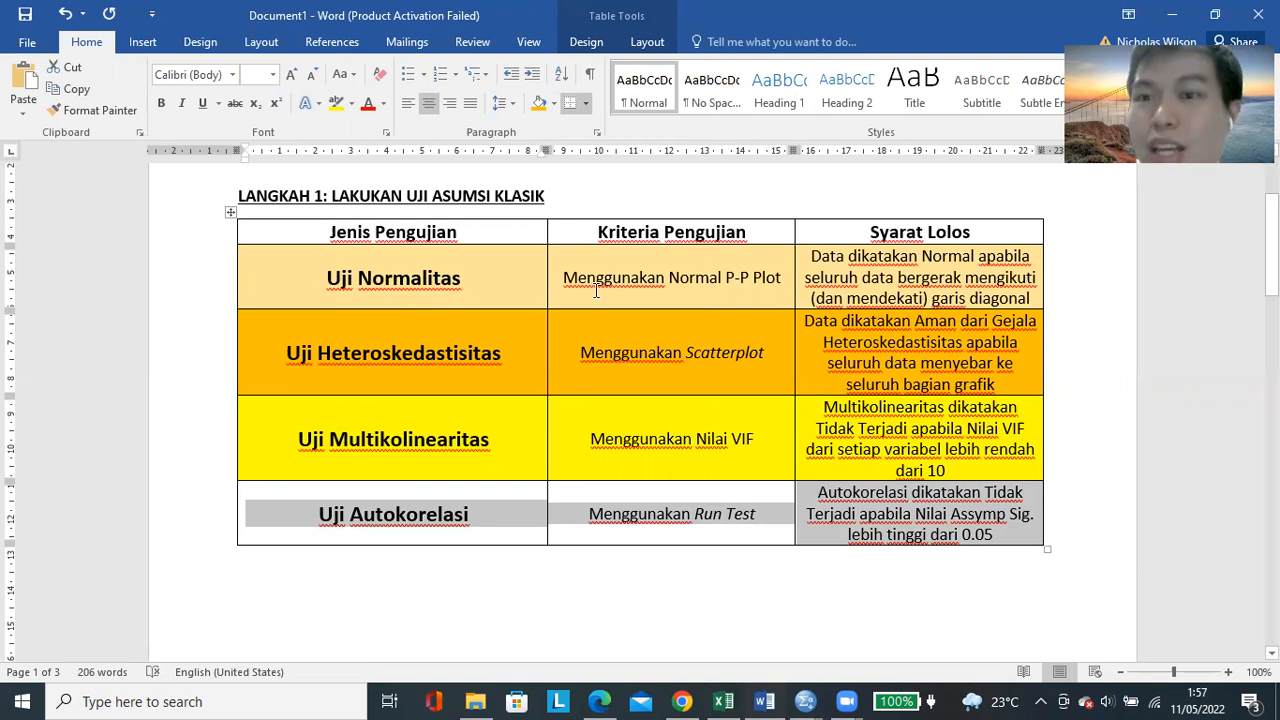
# Review the three tests in the Langkah 2 multiple linear regression table: Koefisien Determinasi (R²), Uji F and Uji t
pyautogui.scroll(-8, 597, 292)
pyautogui.scroll(-4, 597, 292)
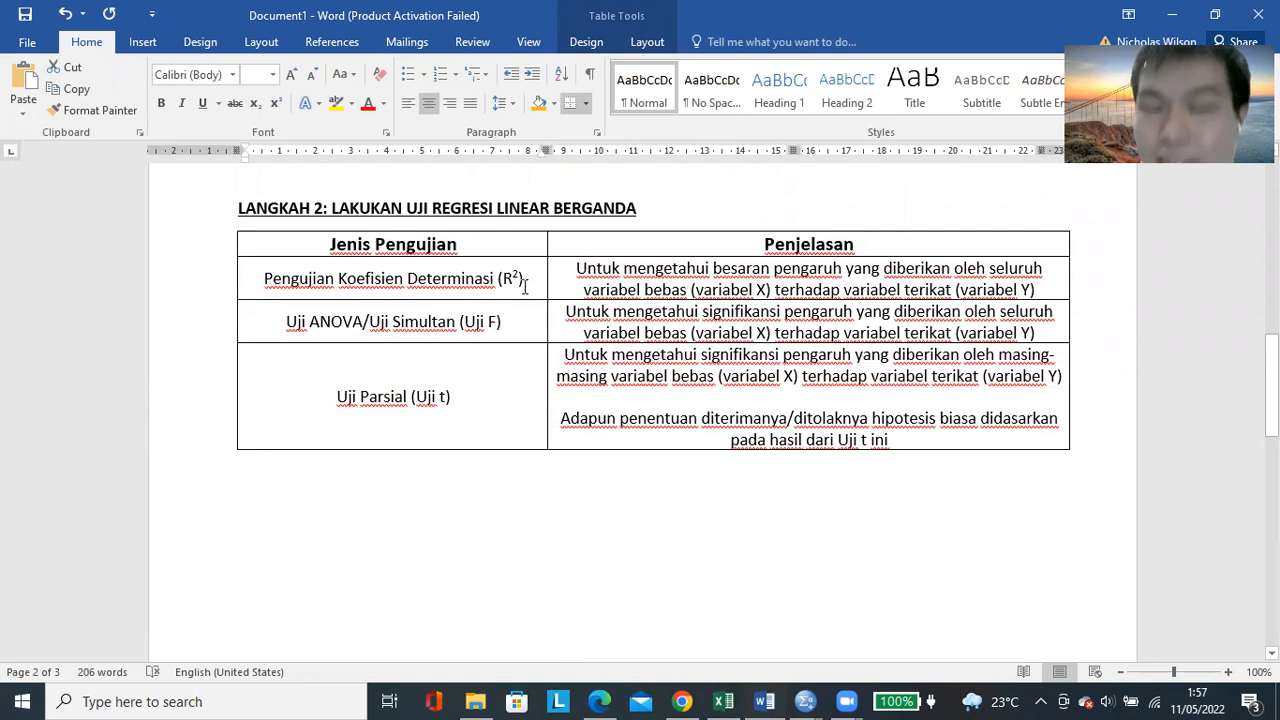
pyautogui.moveTo(523, 282); pyautogui.dragTo(682, 392)
pyautogui.click(600, 335)
pyautogui.moveTo(449, 273); pyautogui.dragTo(620, 374)
pyautogui.click(527, 286)
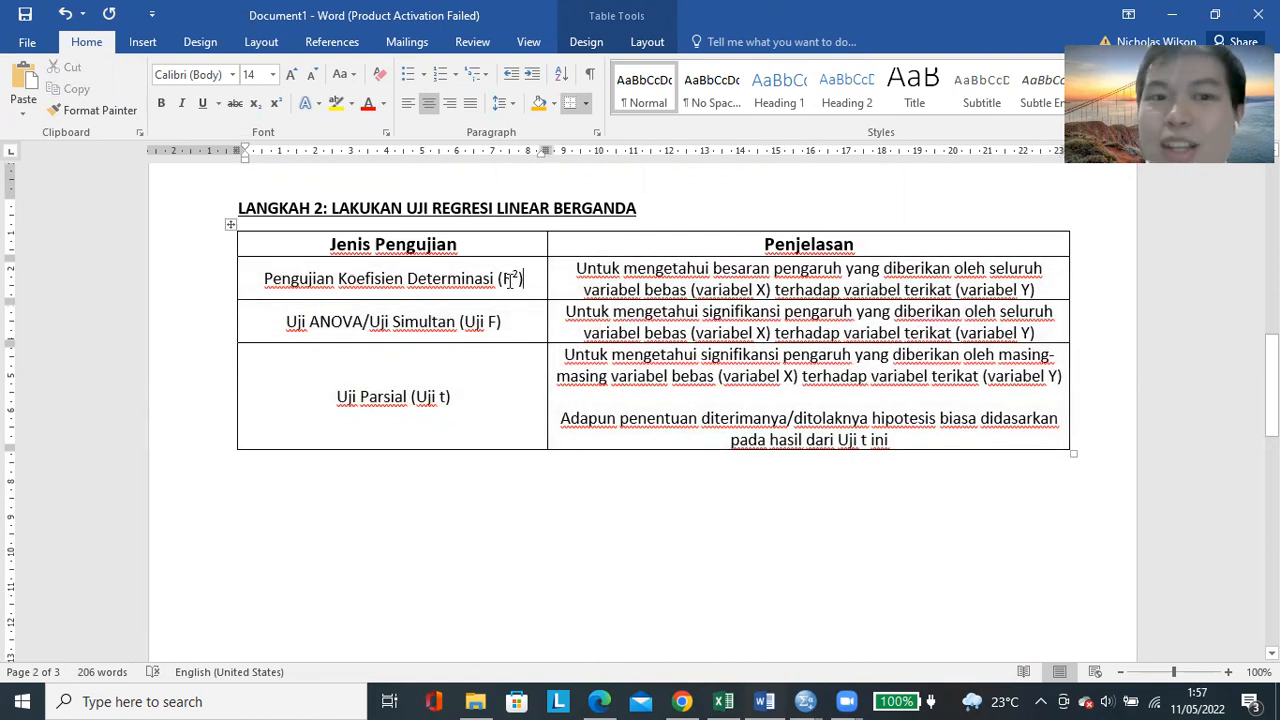
pyautogui.moveTo(339, 279); pyautogui.dragTo(494, 279)
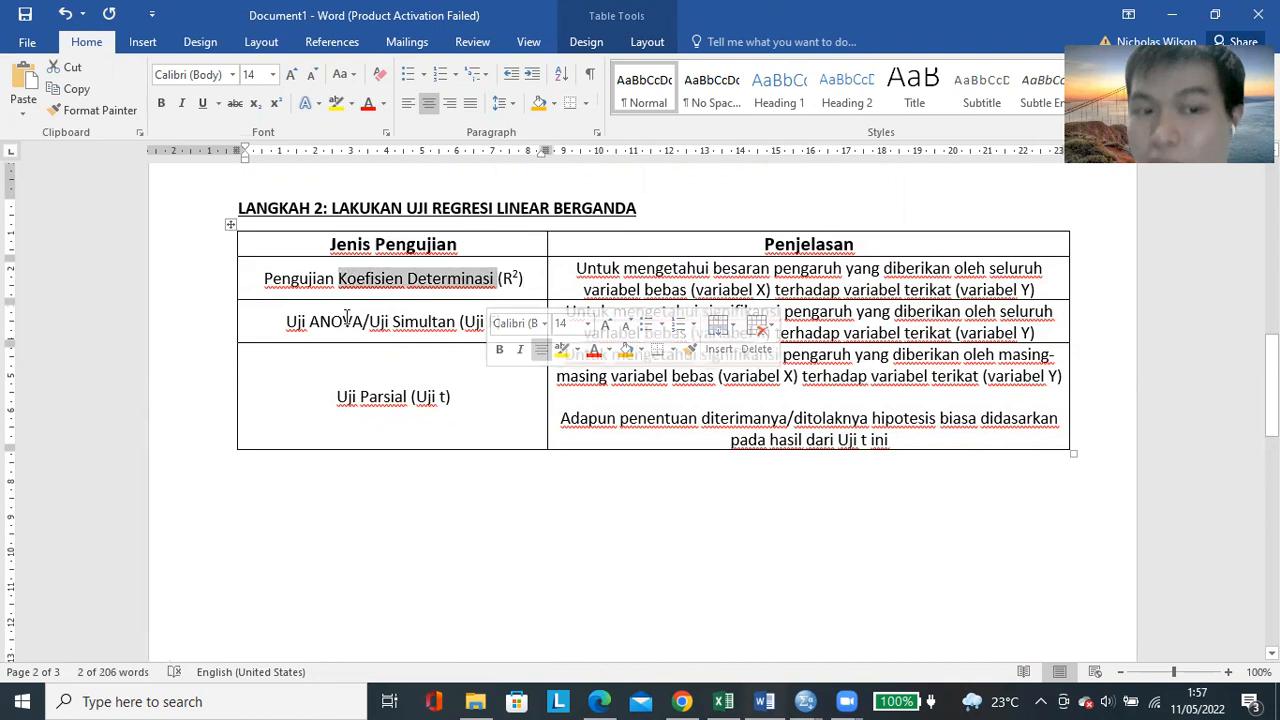
pyautogui.moveTo(287, 321); pyautogui.dragTo(457, 321)
pyautogui.click(463, 321)
pyautogui.doubleClick(429, 321)
pyautogui.tripleClick(420, 395)
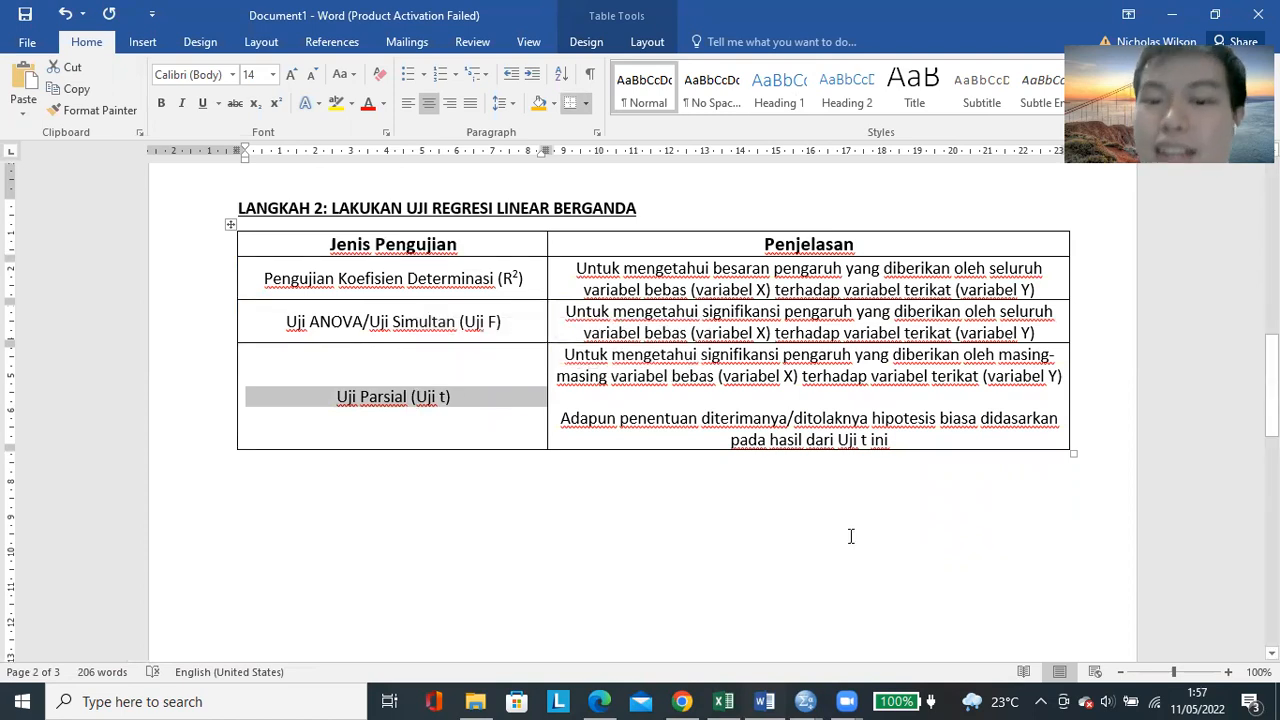
# Switch to the SPSS Data Editor and run a linear regression of LOGPRICE (Y) on LOGROA (X1), LOGROE (X2) and LOGCAR (X3) using the Enter method
pyautogui.moveTo(805, 701)
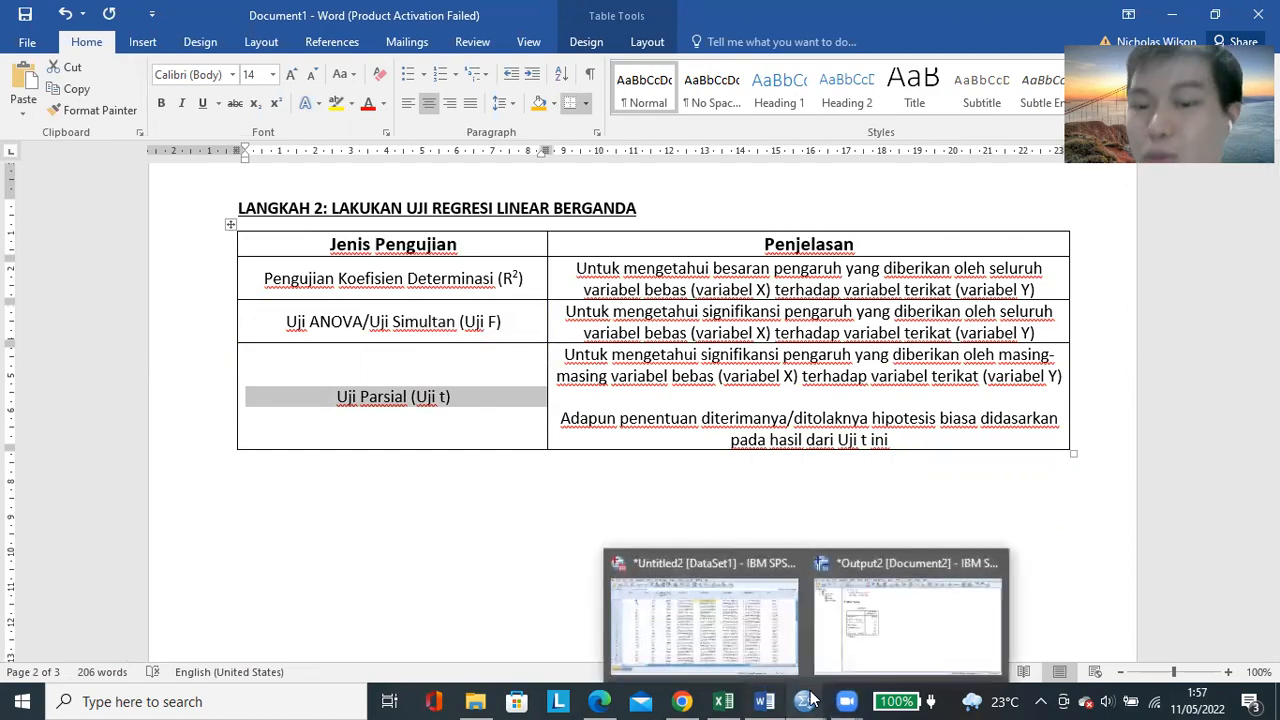
pyautogui.click(761, 653)
pyautogui.click(883, 619)
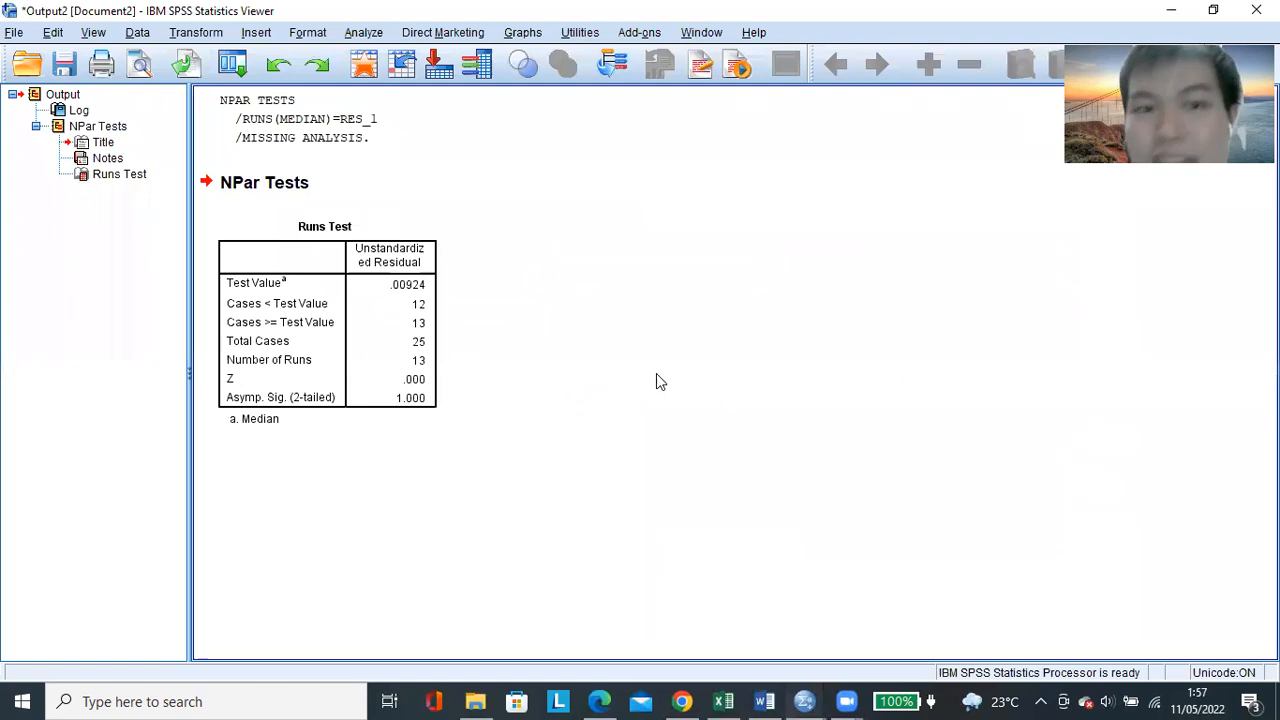
pyautogui.hotkey('alt', 'Tab')
pyautogui.click(260, 32)
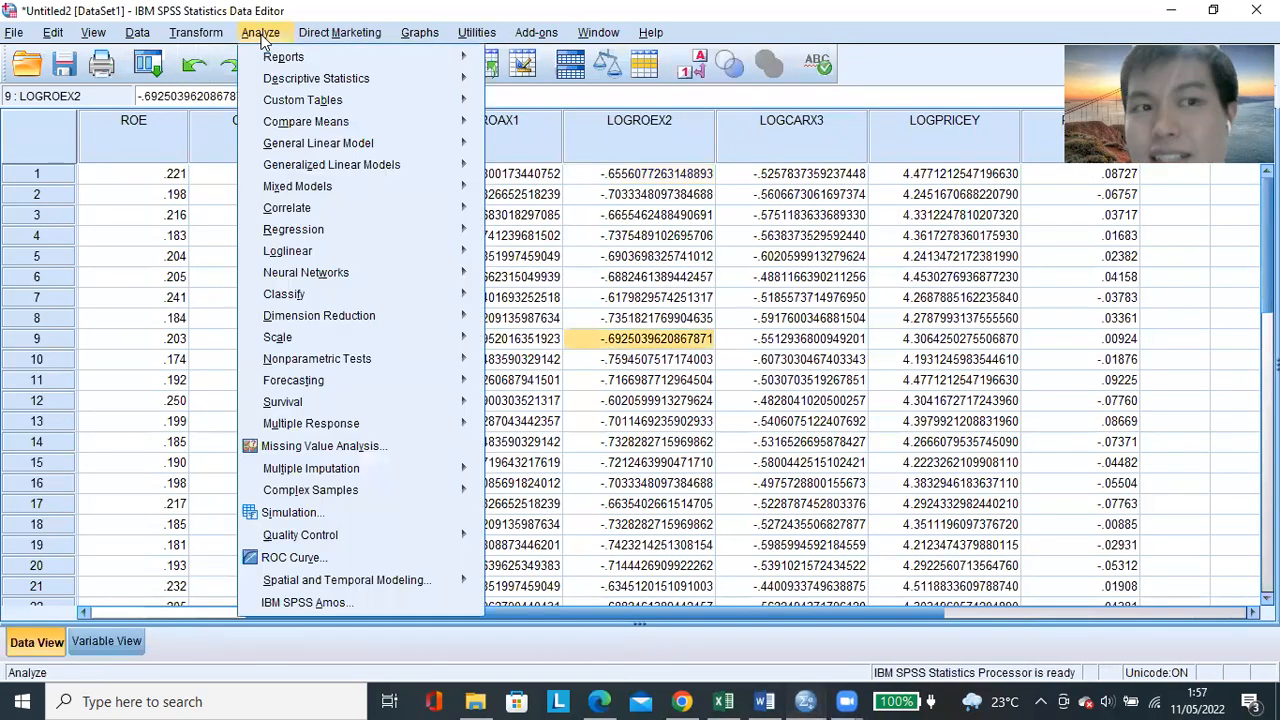
pyautogui.moveTo(433, 231)
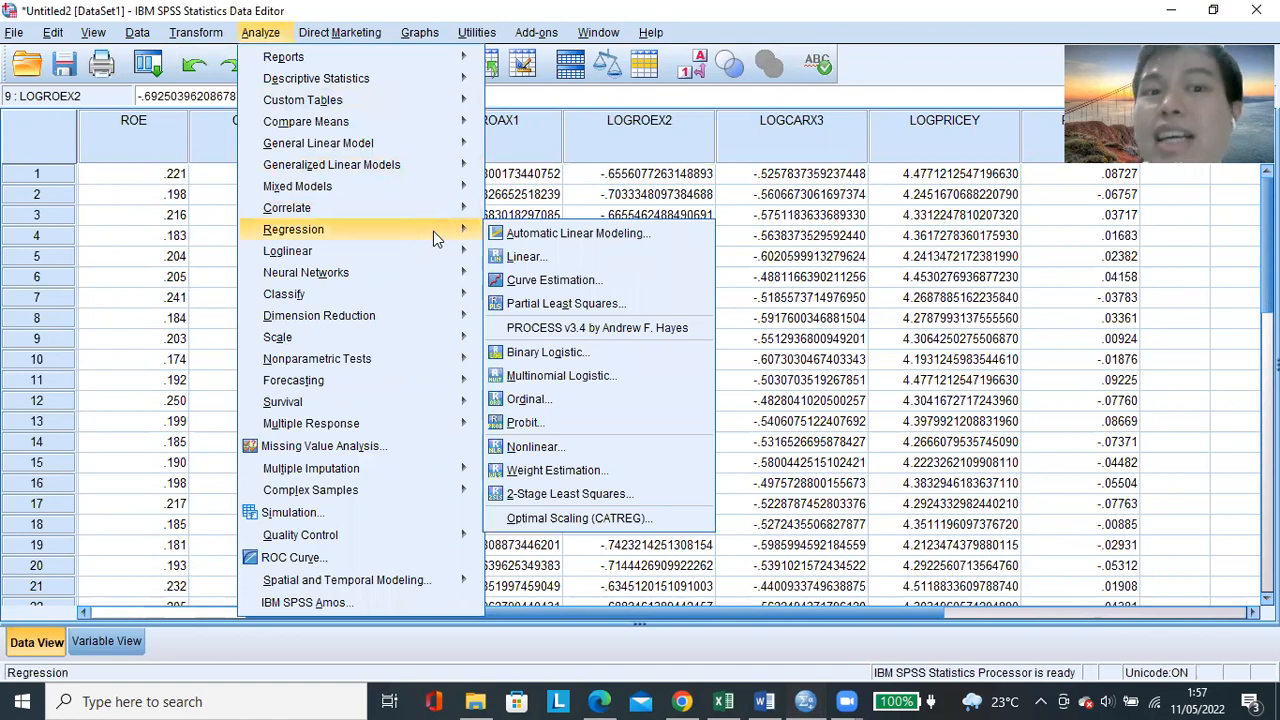
pyautogui.click(533, 257)
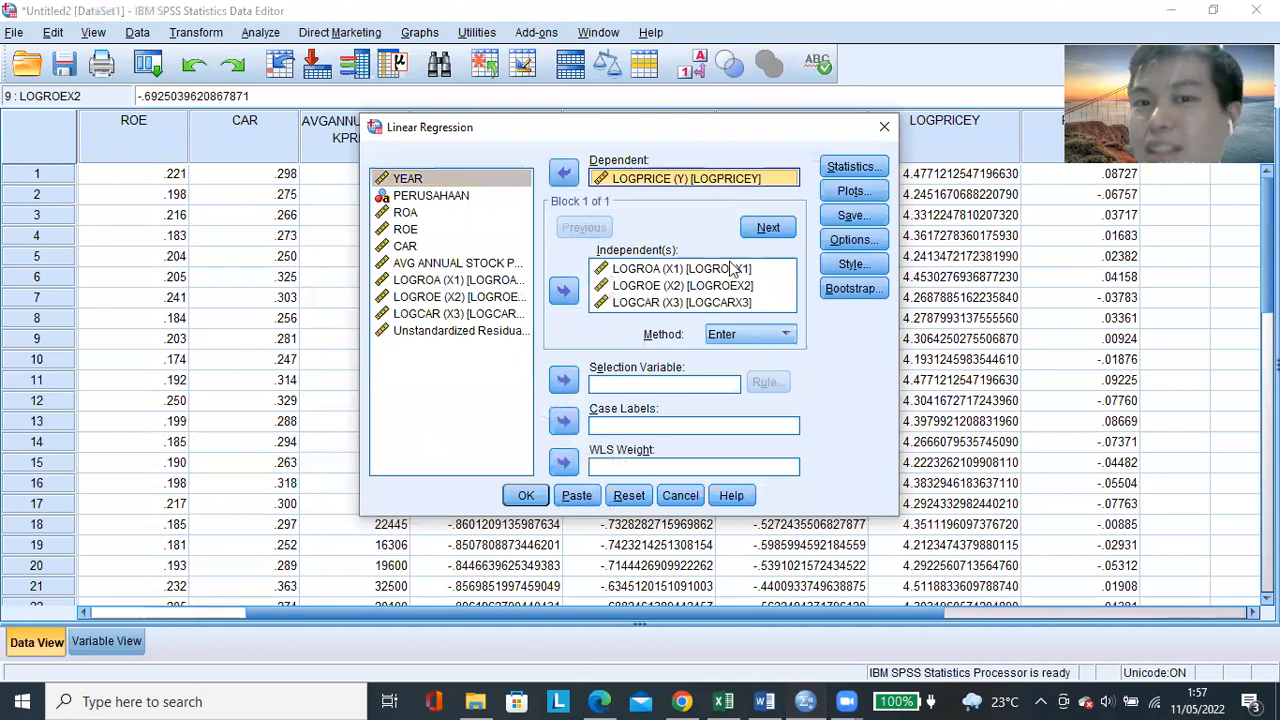
pyautogui.click(735, 268)
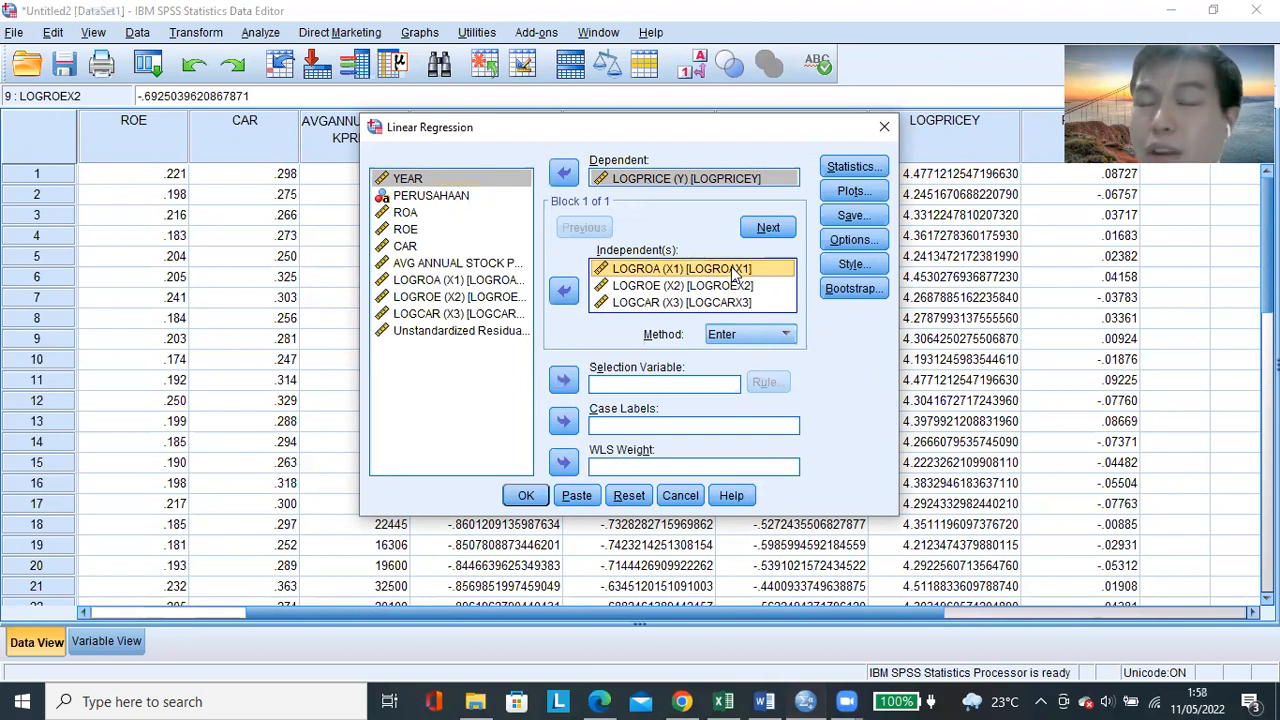
pyautogui.click(732, 302)
pyautogui.click(735, 286)
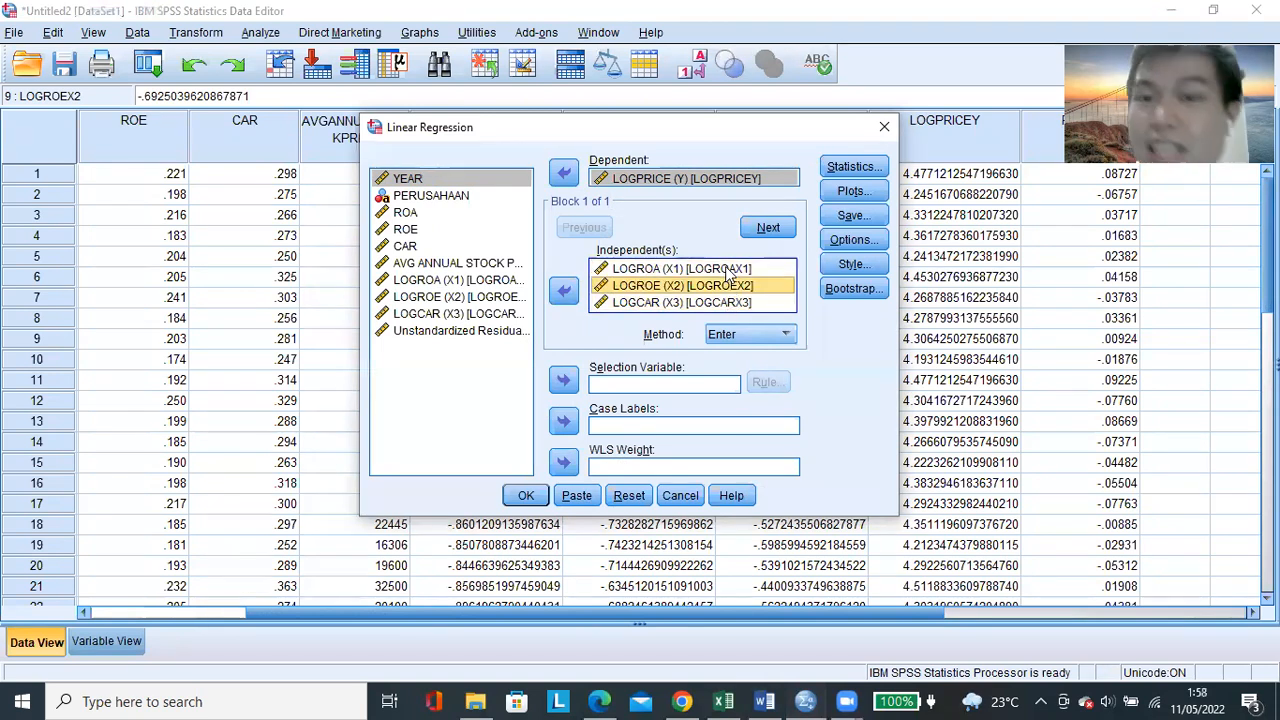
pyautogui.click(745, 268)
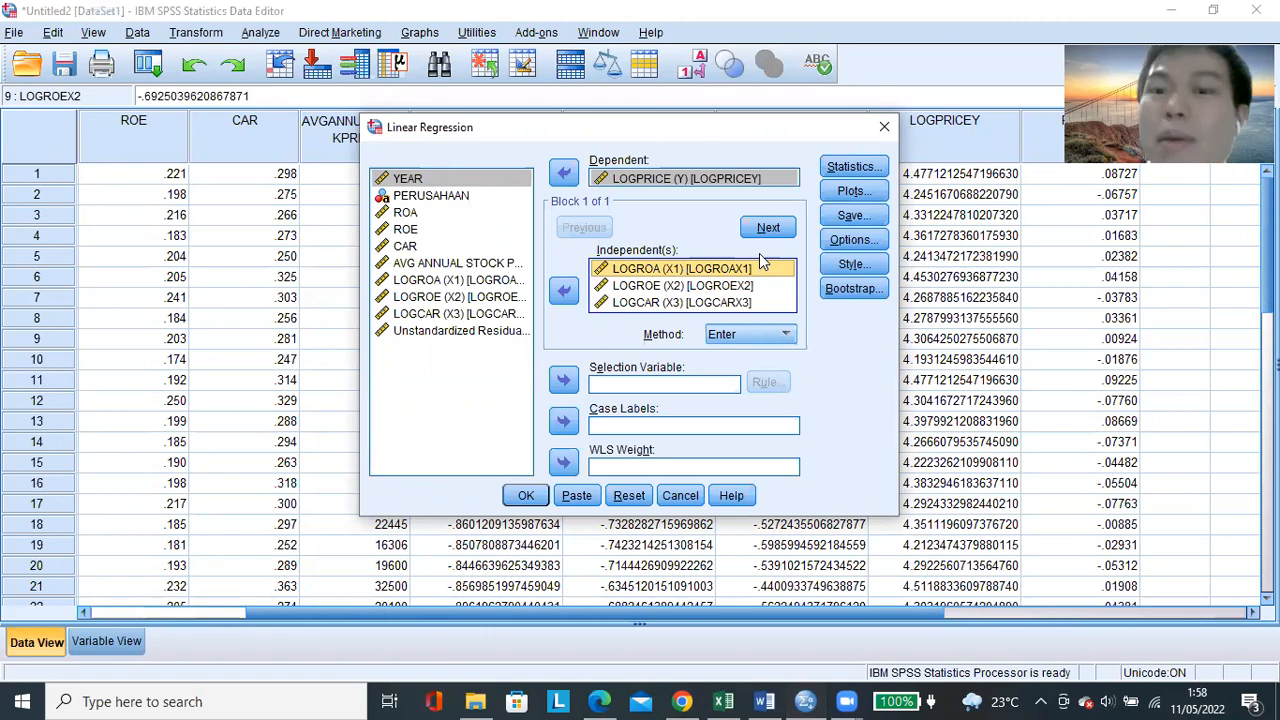
pyautogui.click(527, 496)
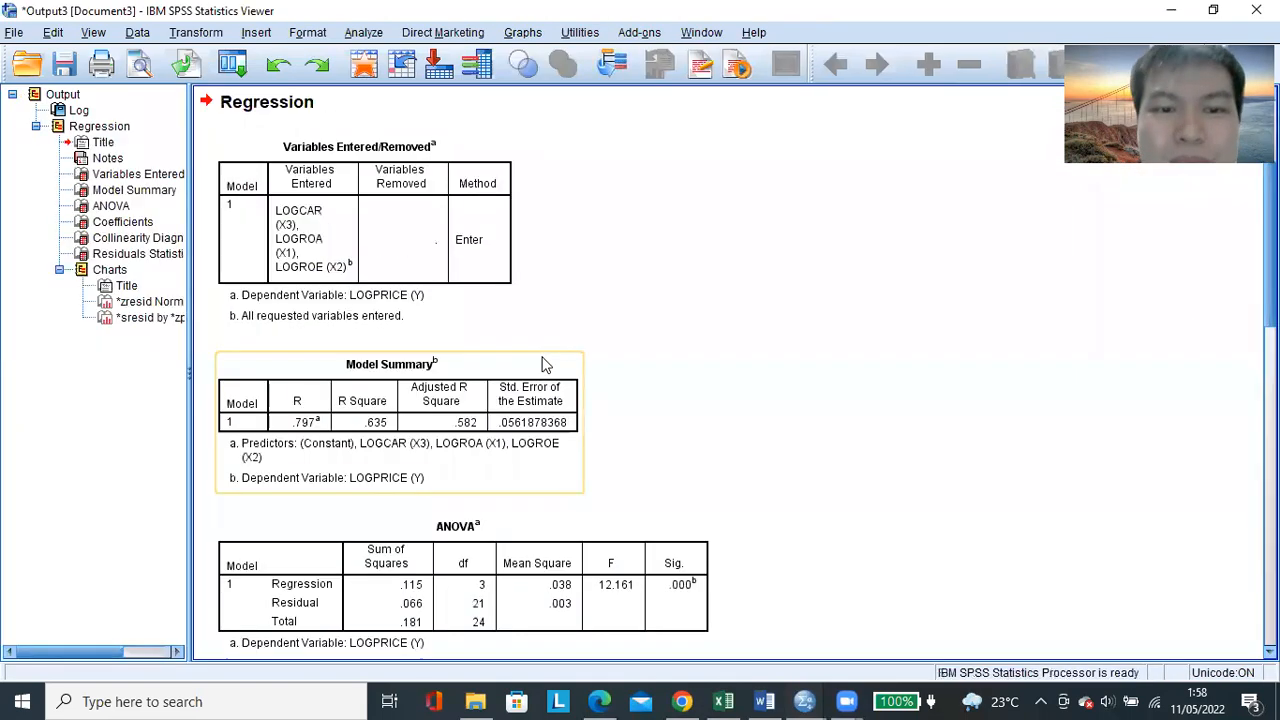
# Look through the Model Summary, ANOVA and Coefficients tables of the new regression output
pyautogui.scroll(-5, 688, 343)
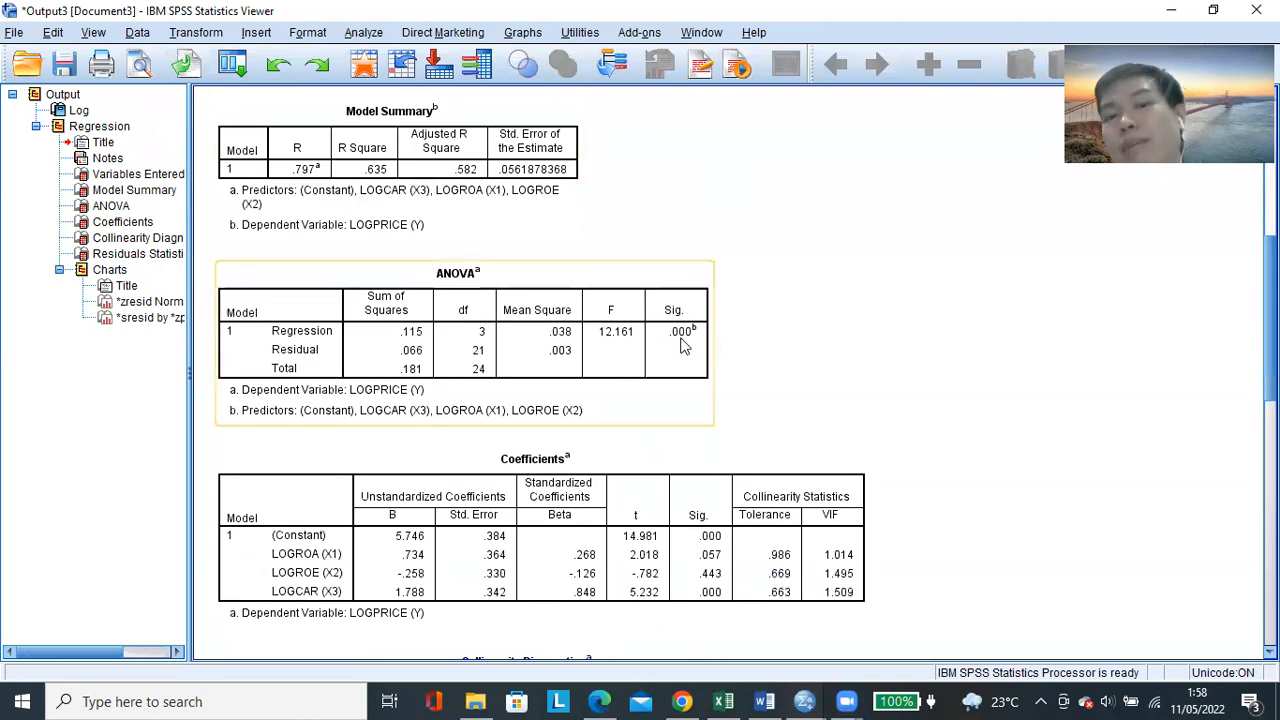
pyautogui.scroll(-3, 786, 315)
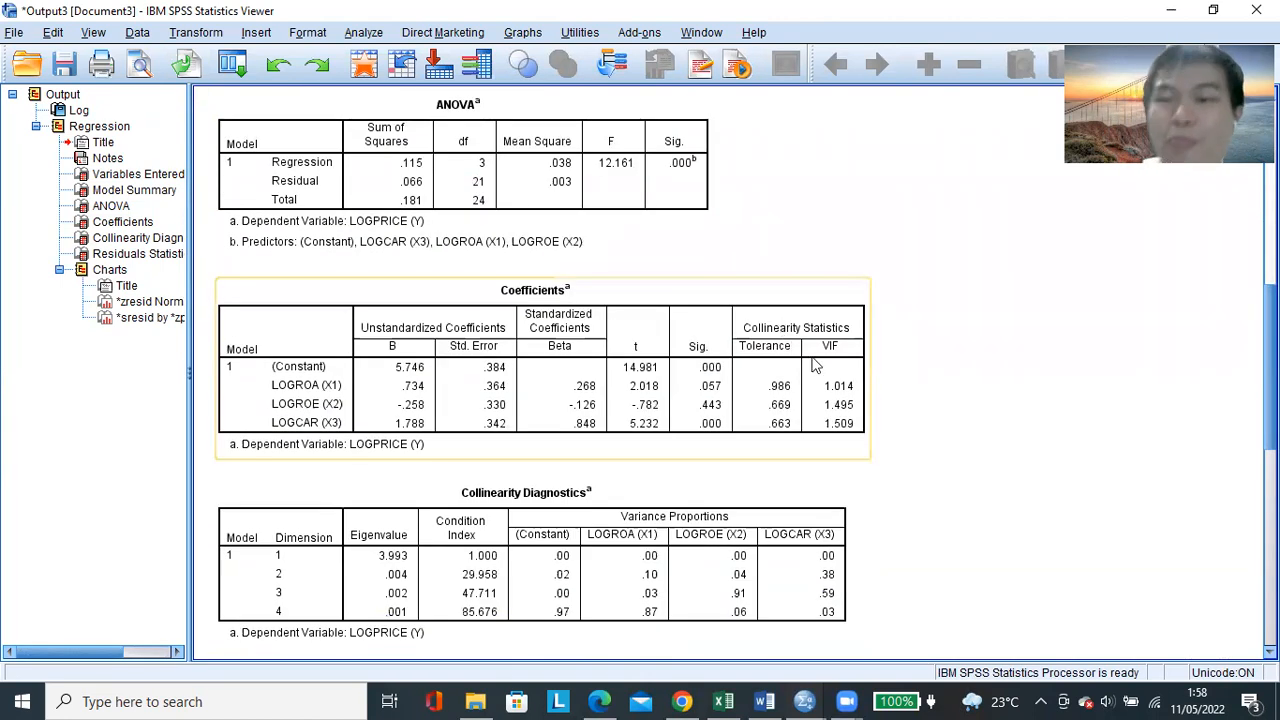
pyautogui.scroll(6, 817, 370)
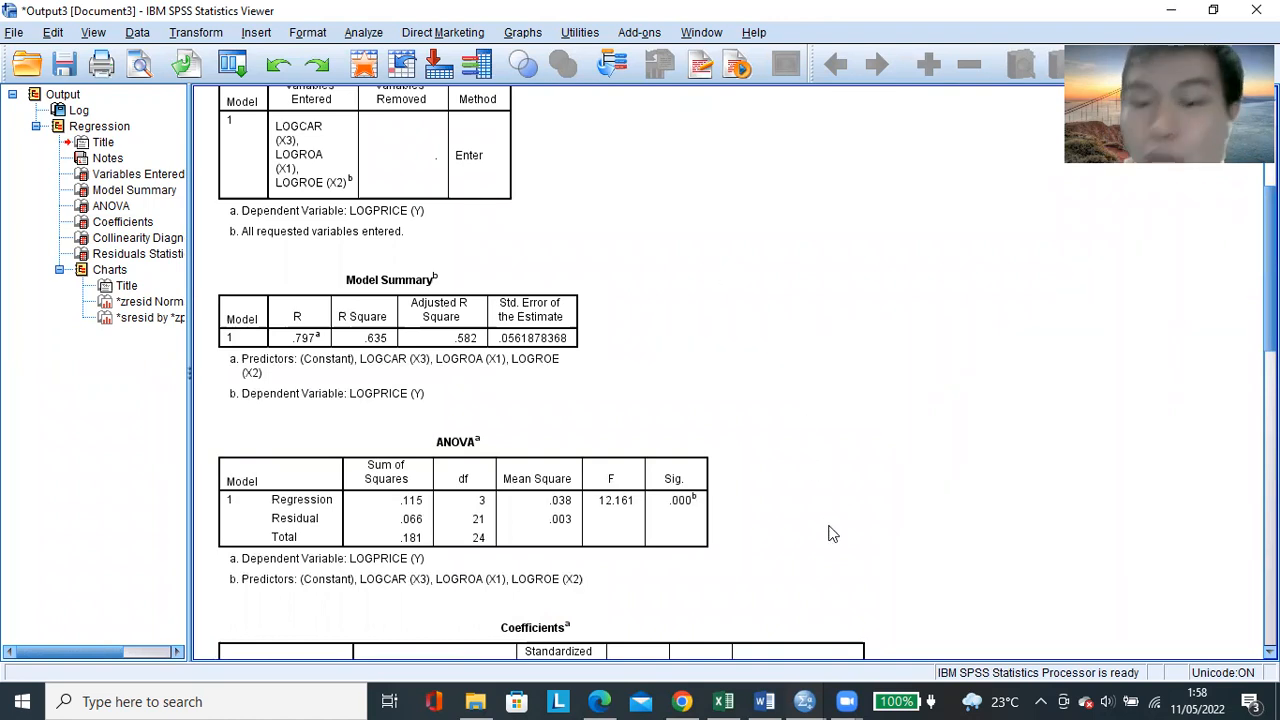
# Switch to the Word document and select the Pengujian Koefisien Determinasi (R²) row with its explanation in the Langkah 2 table
pyautogui.moveTo(783, 700)
pyautogui.click(771, 645)
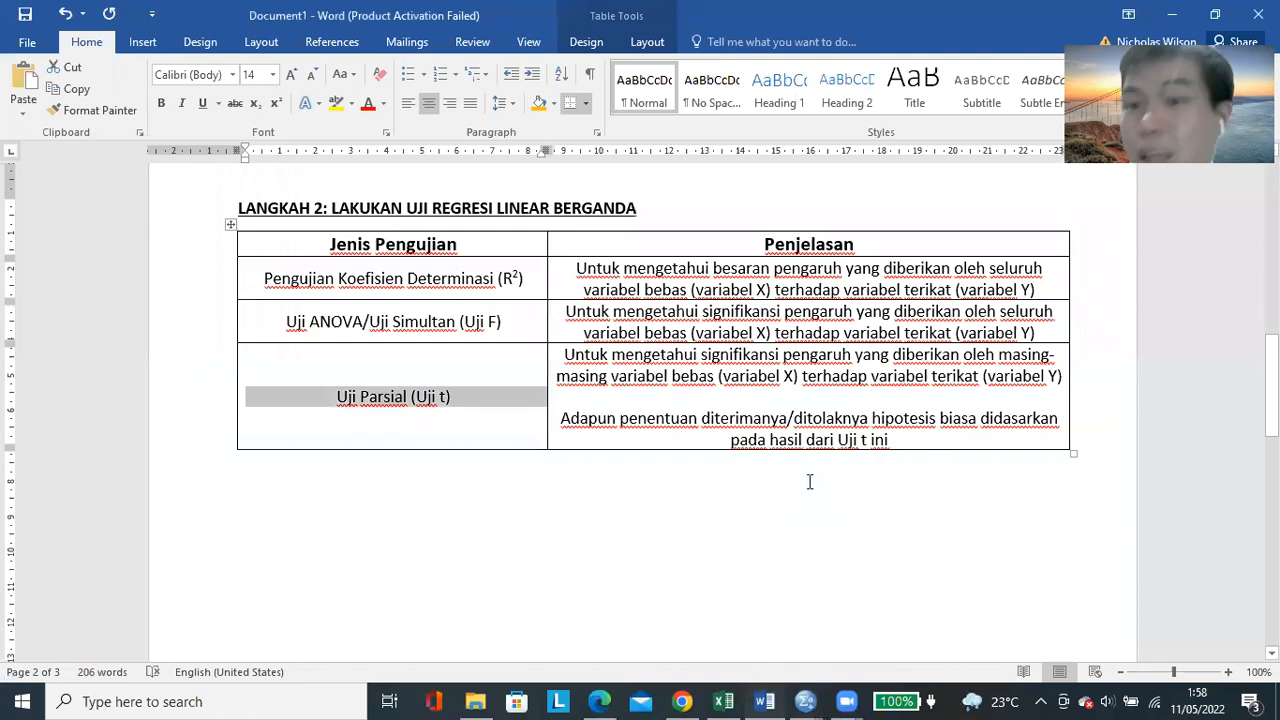
pyautogui.click(1229, 672)
pyautogui.click(1229, 672)
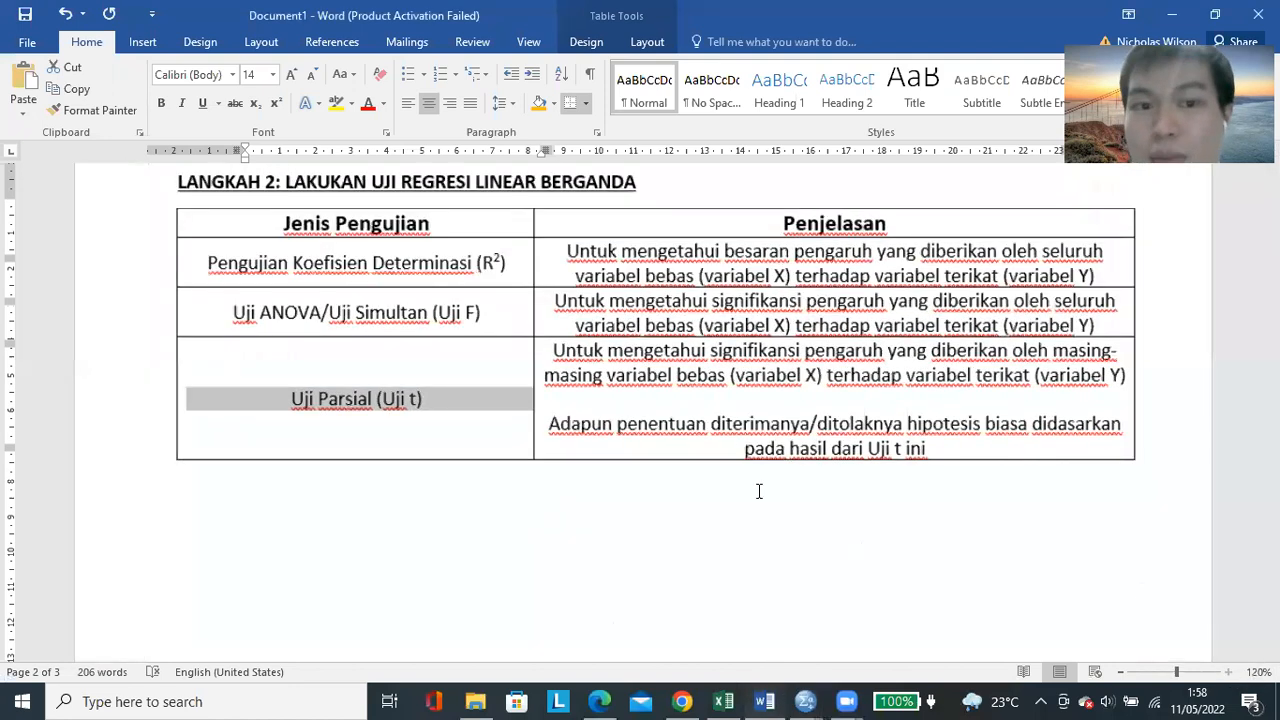
pyautogui.scroll(1, 688, 478)
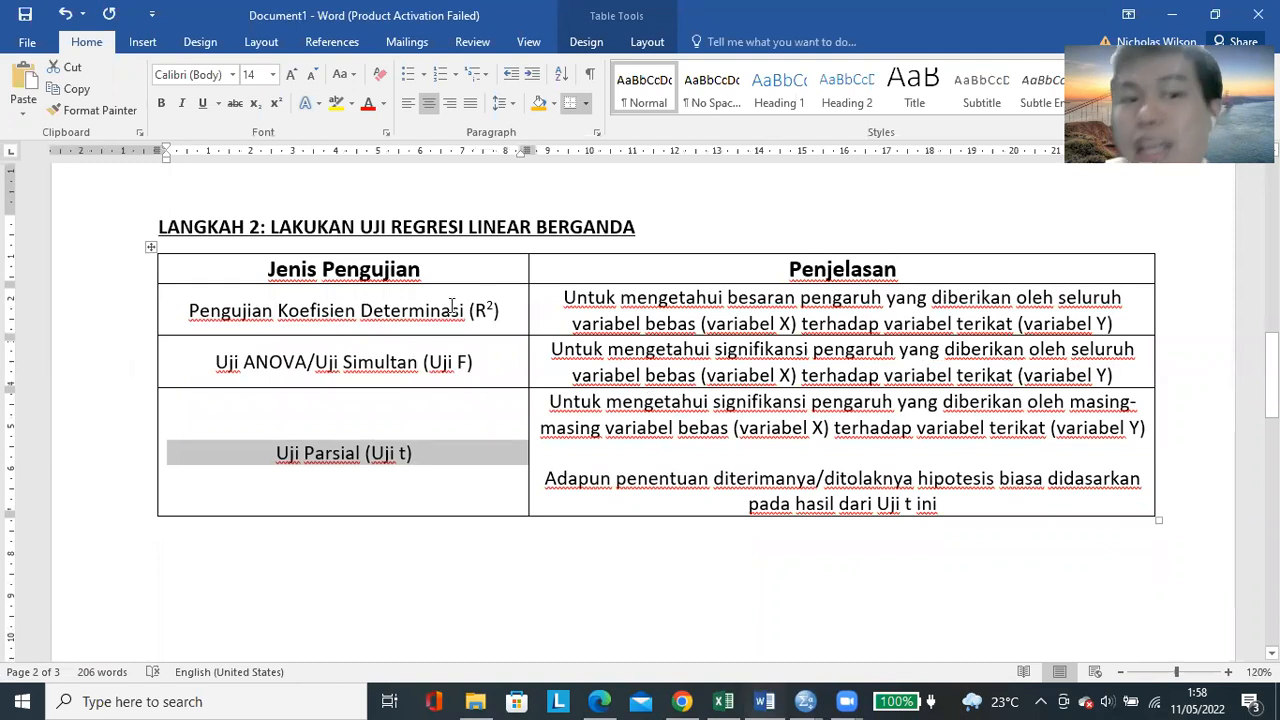
pyautogui.moveTo(230, 316); pyautogui.dragTo(646, 314)
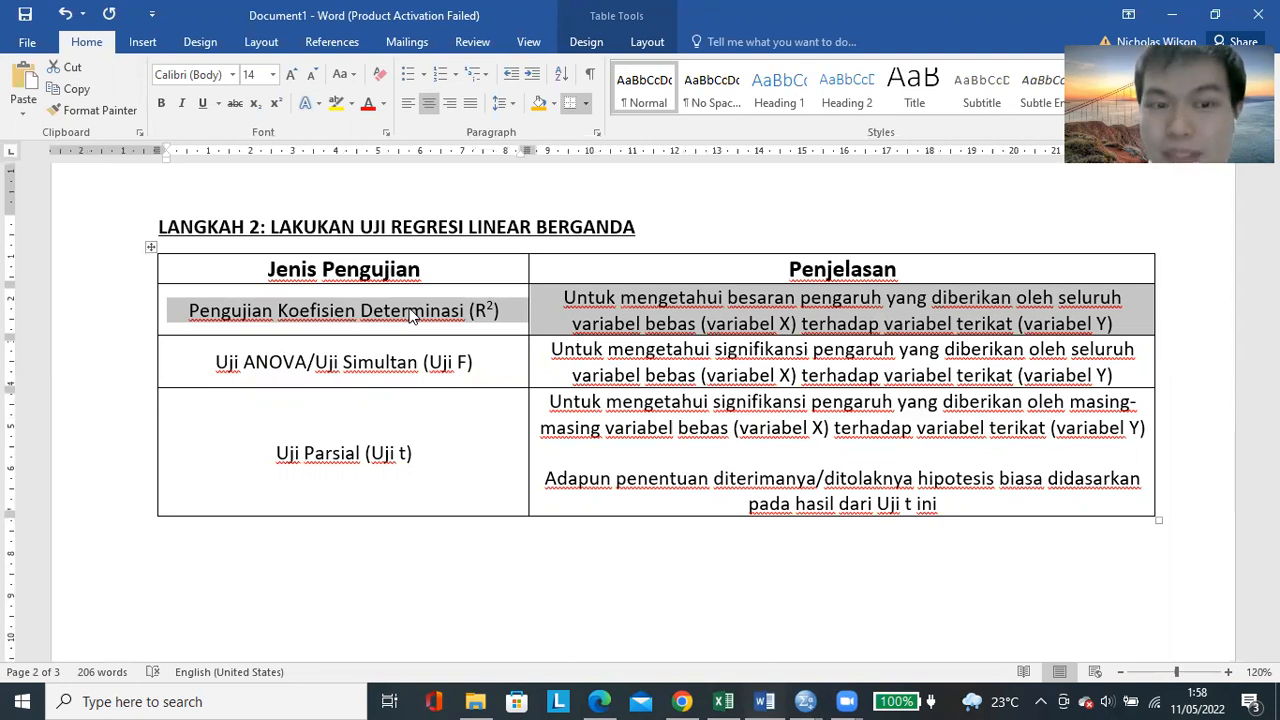
# Switch to the SPSS regression output and examine the R Square value in the Model Summary table
pyautogui.click(805, 701)
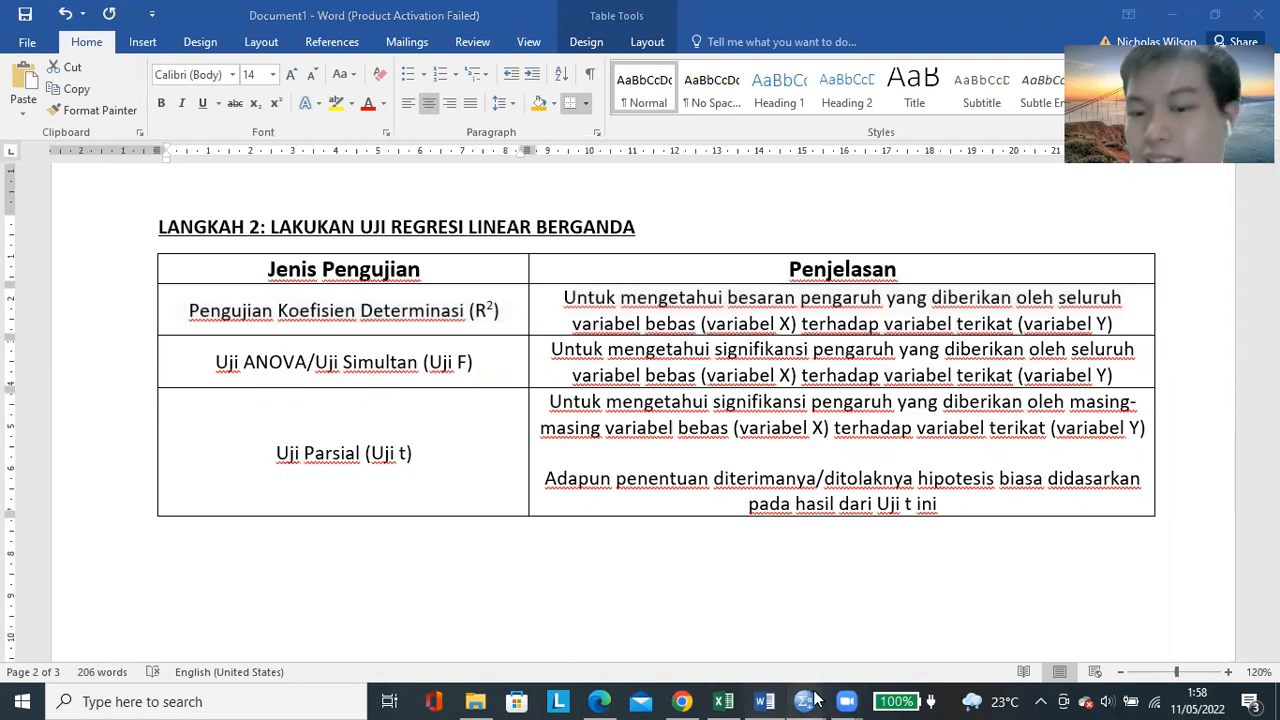
pyautogui.click(909, 611)
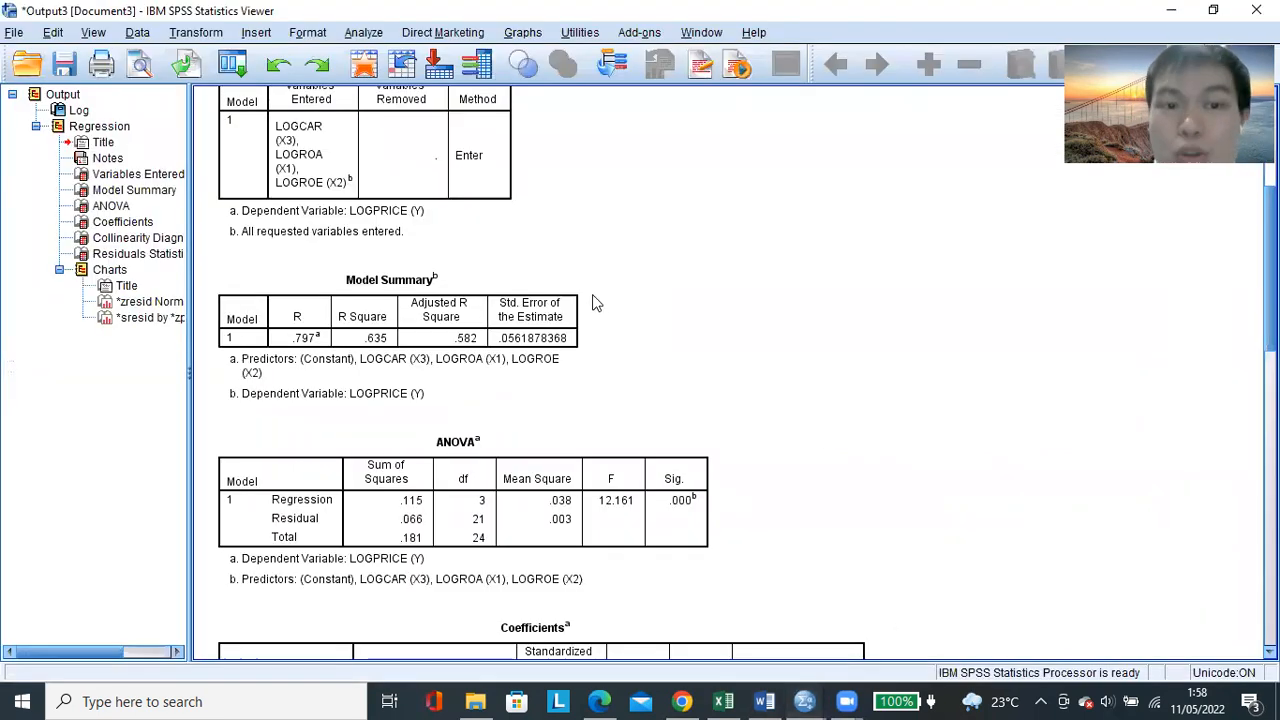
pyautogui.scroll(-3, 632, 283)
pyautogui.click(350, 226)
pyautogui.scroll(2, 350, 228)
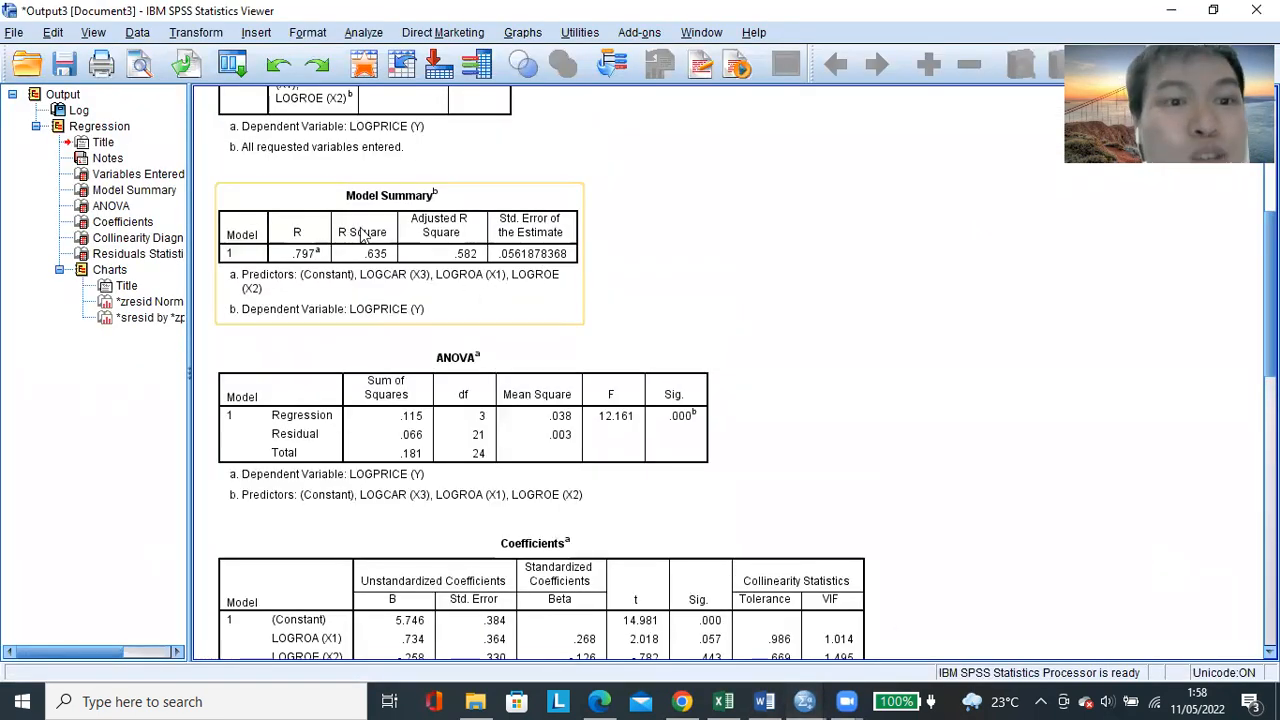
pyautogui.click(615, 209)
pyautogui.click(522, 225)
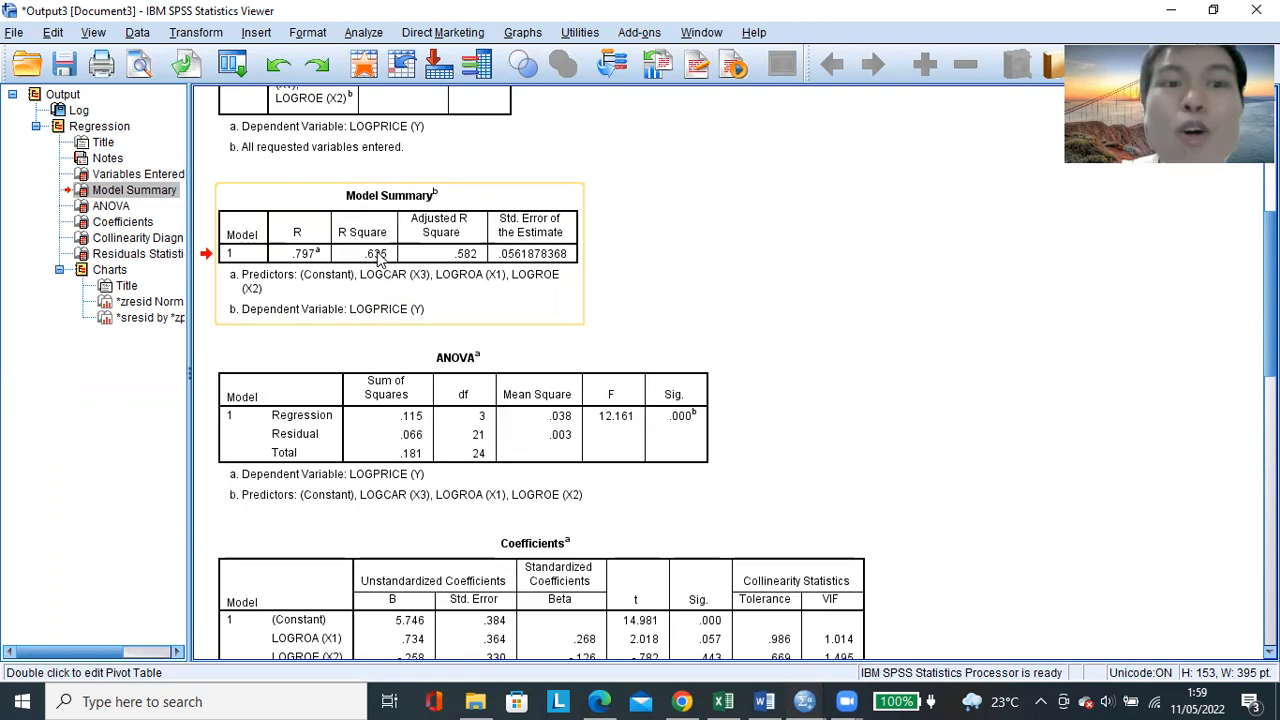
pyautogui.click(378, 260)
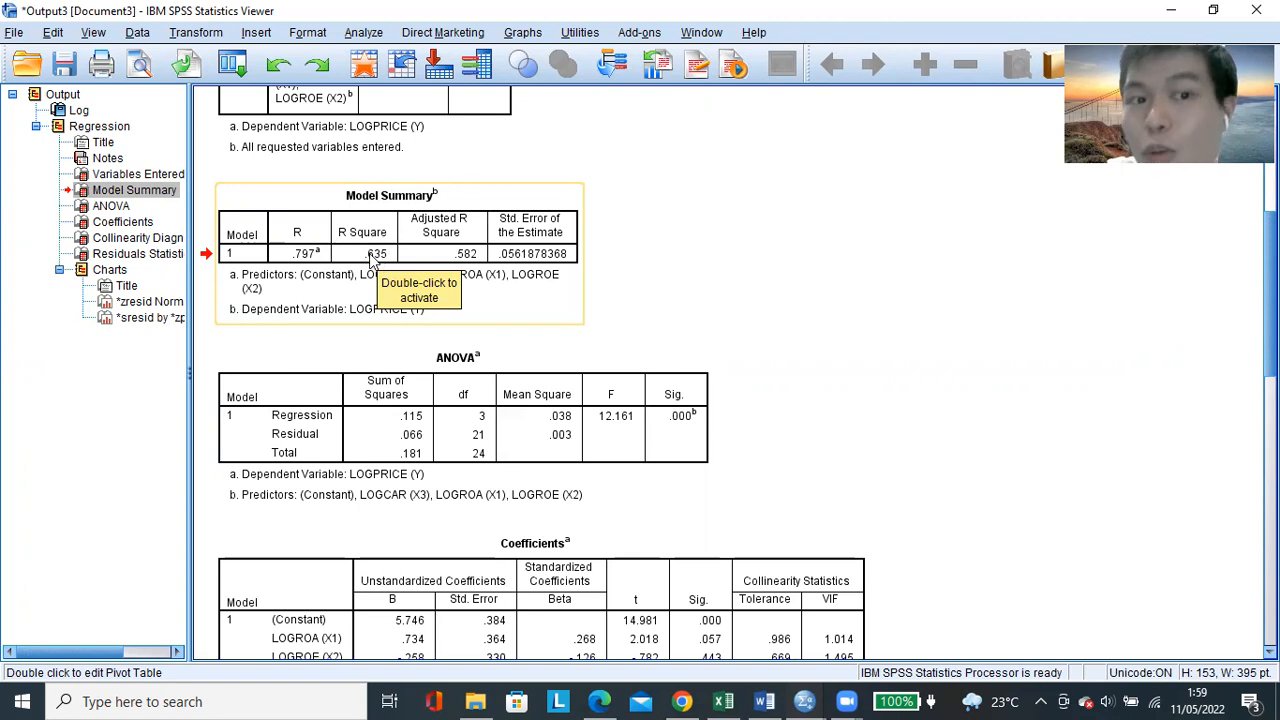
# Switch to the Word document and examine the research model diagram linking ROA, ROE and CAR to Average Annual Stock Price
pyautogui.click(764, 701)
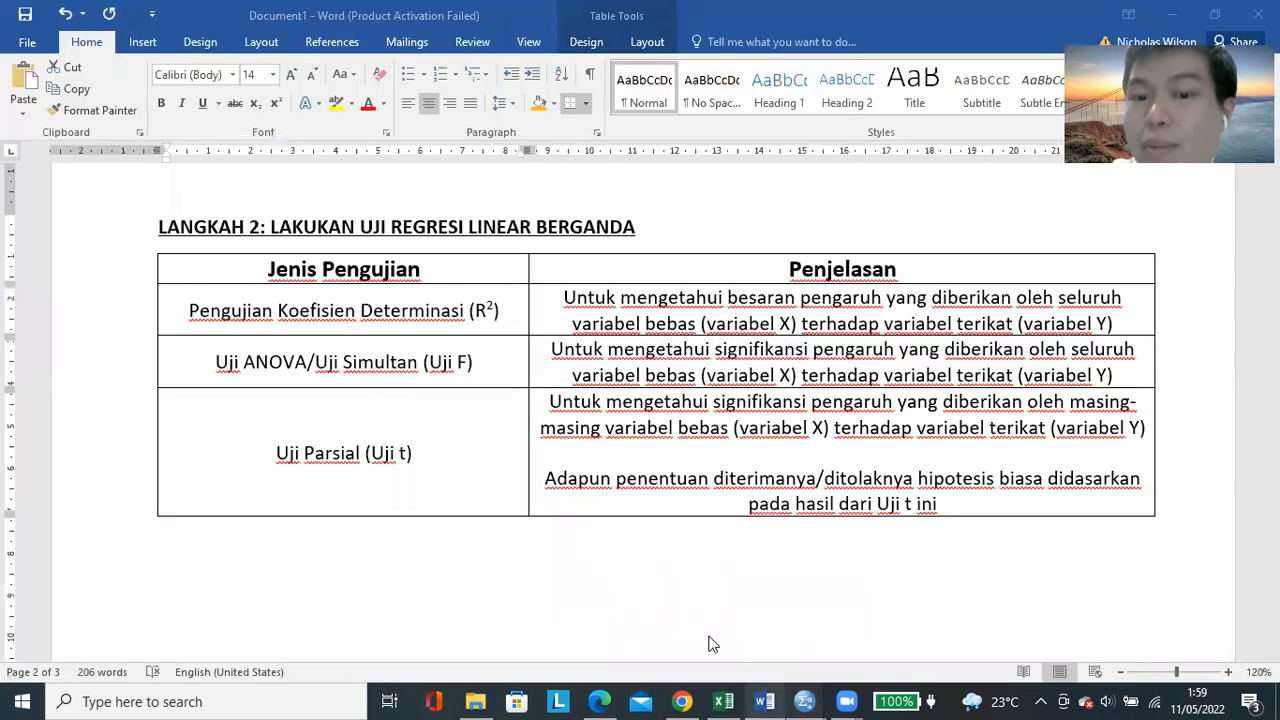
pyautogui.scroll(5, 494, 416)
pyautogui.scroll(-6, 494, 416)
pyautogui.scroll(2, 394, 363)
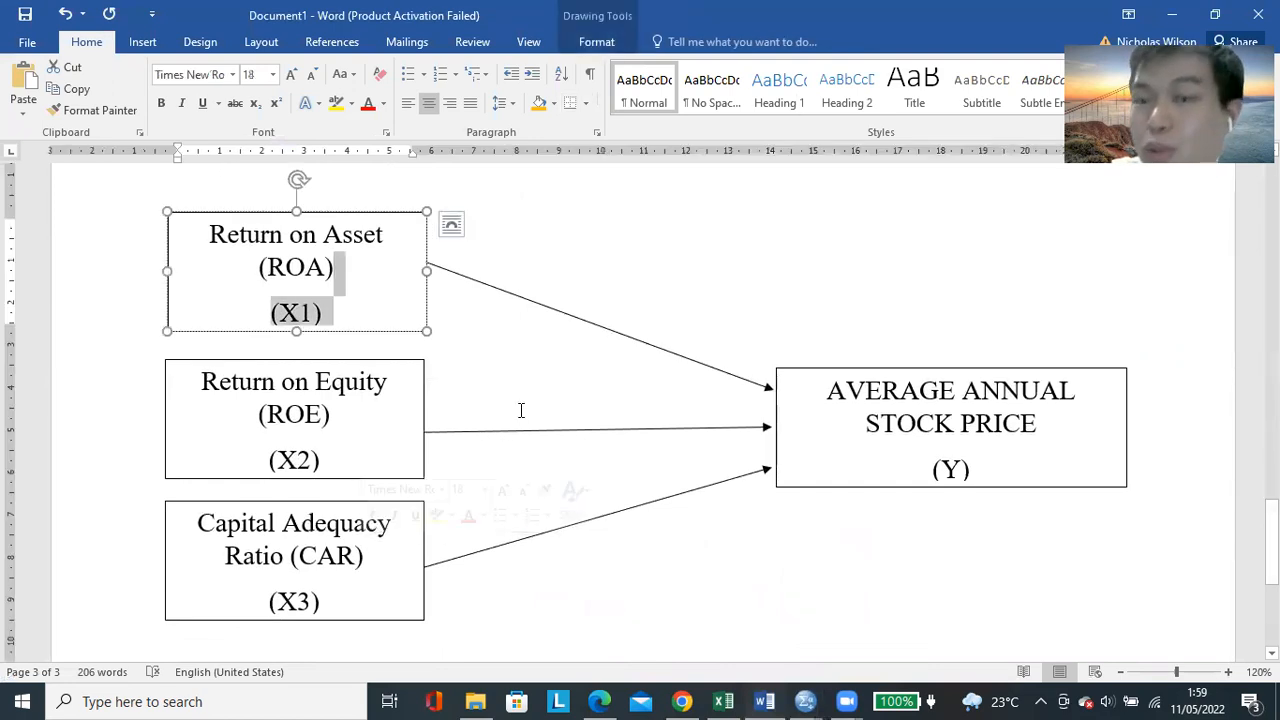
pyautogui.click(497, 385)
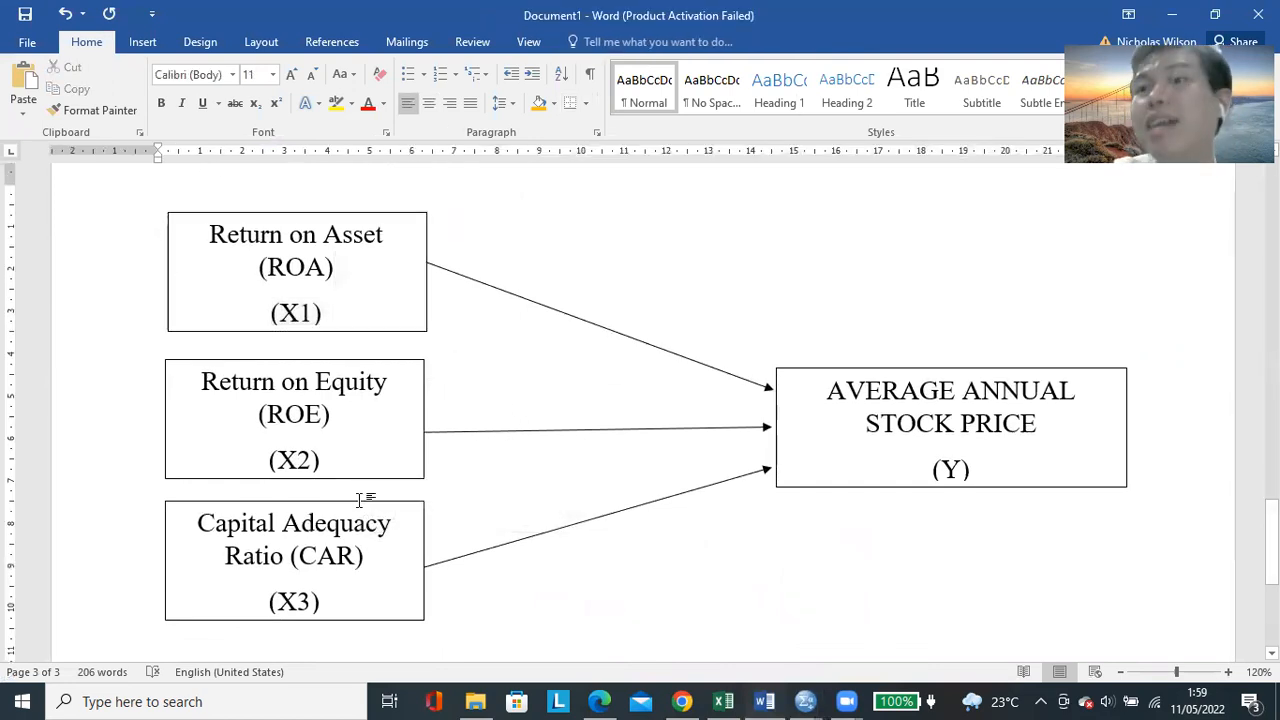
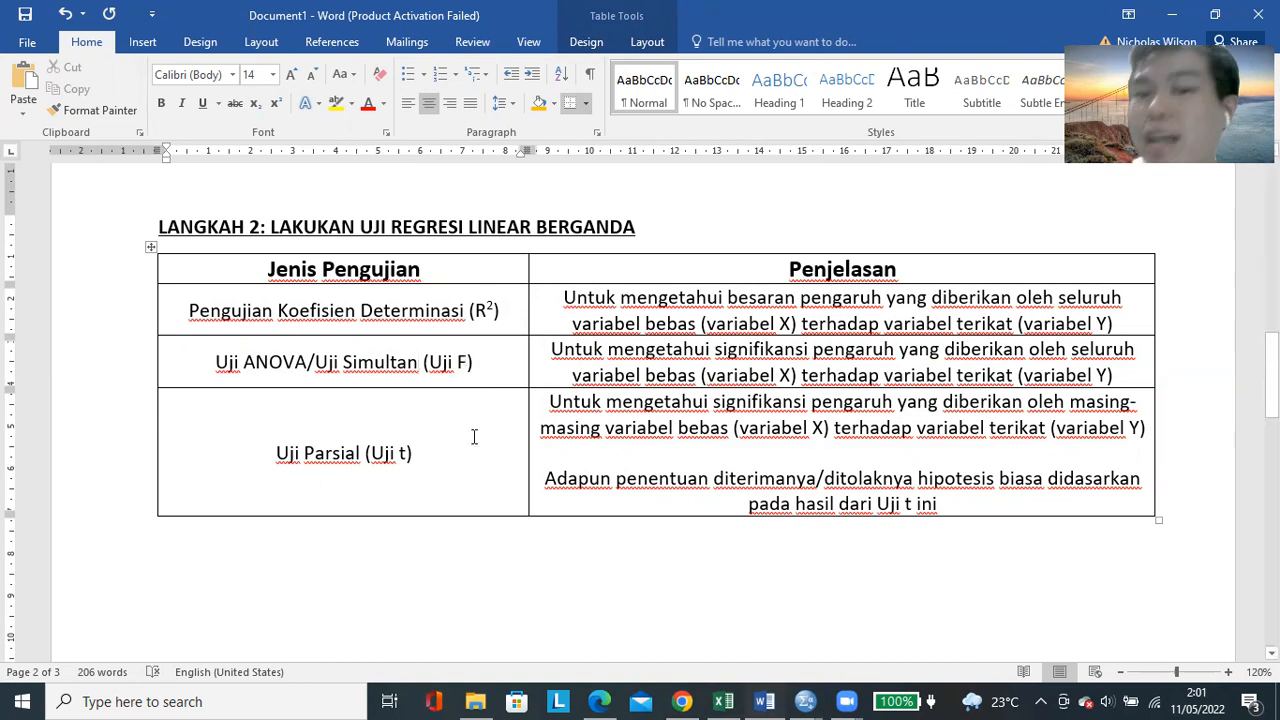
# Switch to the SPSS regression output and examine the F and Sig. values in the ANOVA table
pyautogui.moveTo(803, 701)
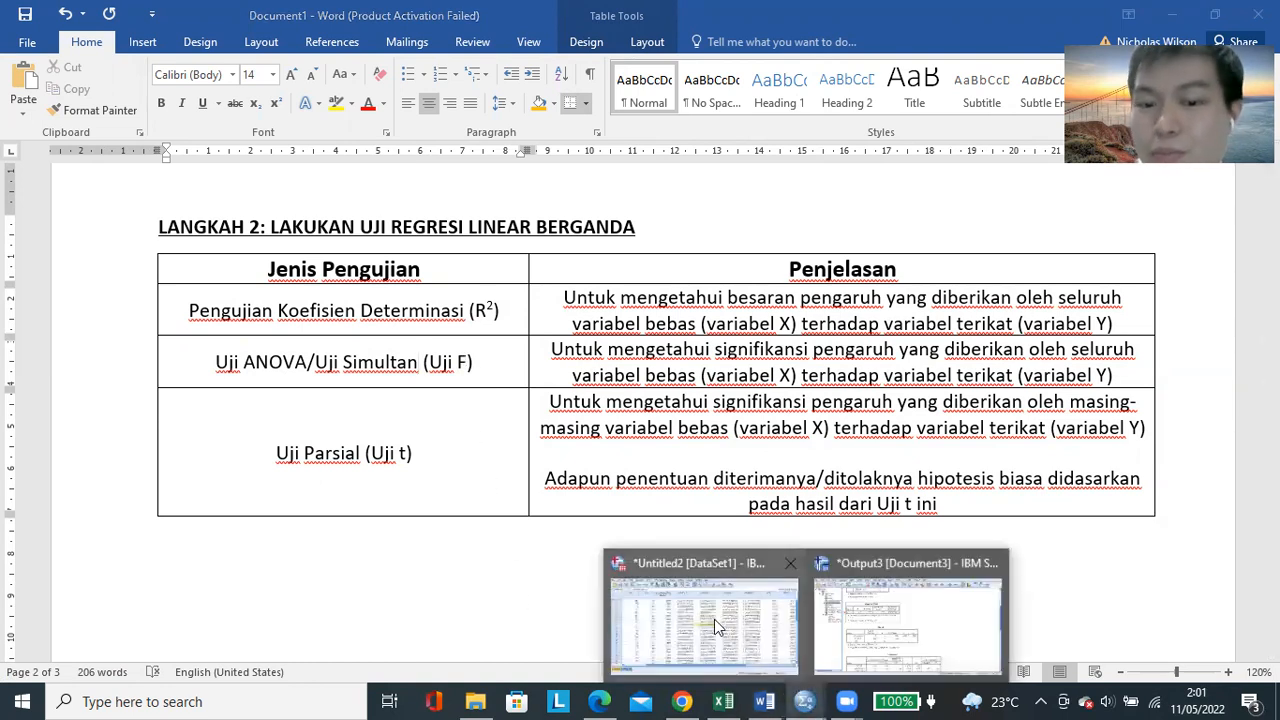
pyautogui.click(866, 615)
pyautogui.scroll(-2, 572, 350)
pyautogui.click(556, 347)
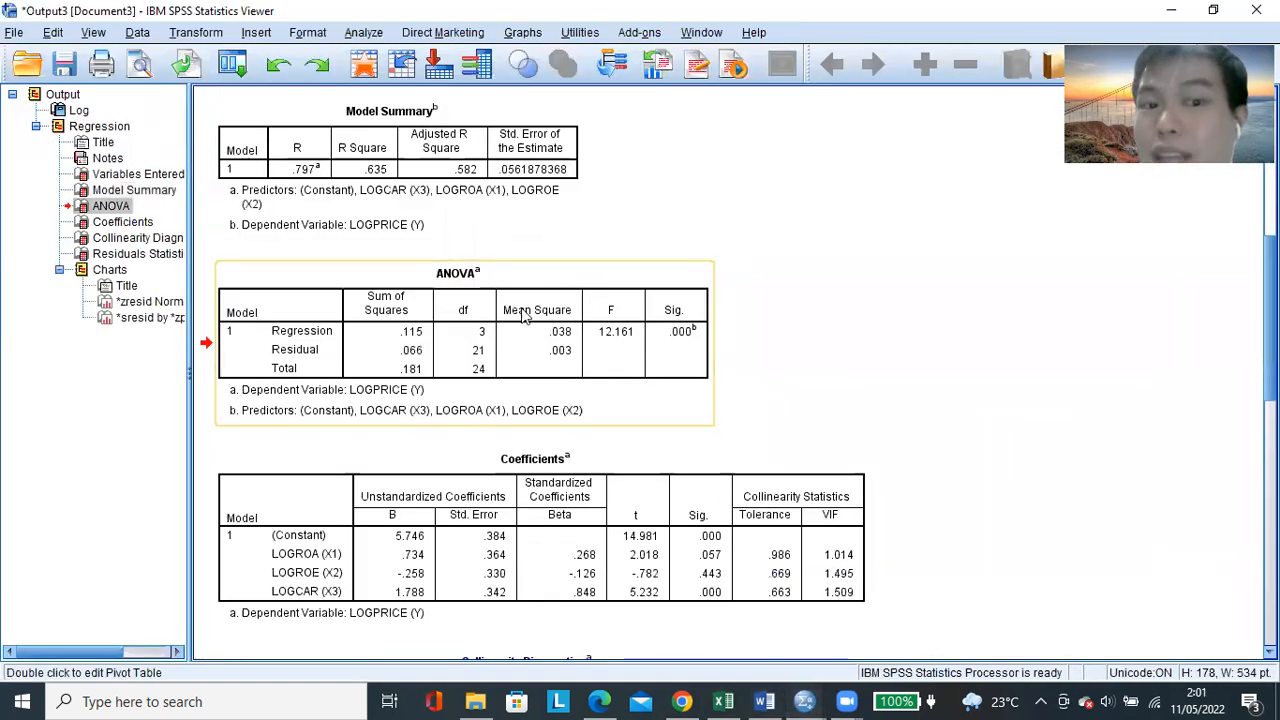
pyautogui.click(464, 122)
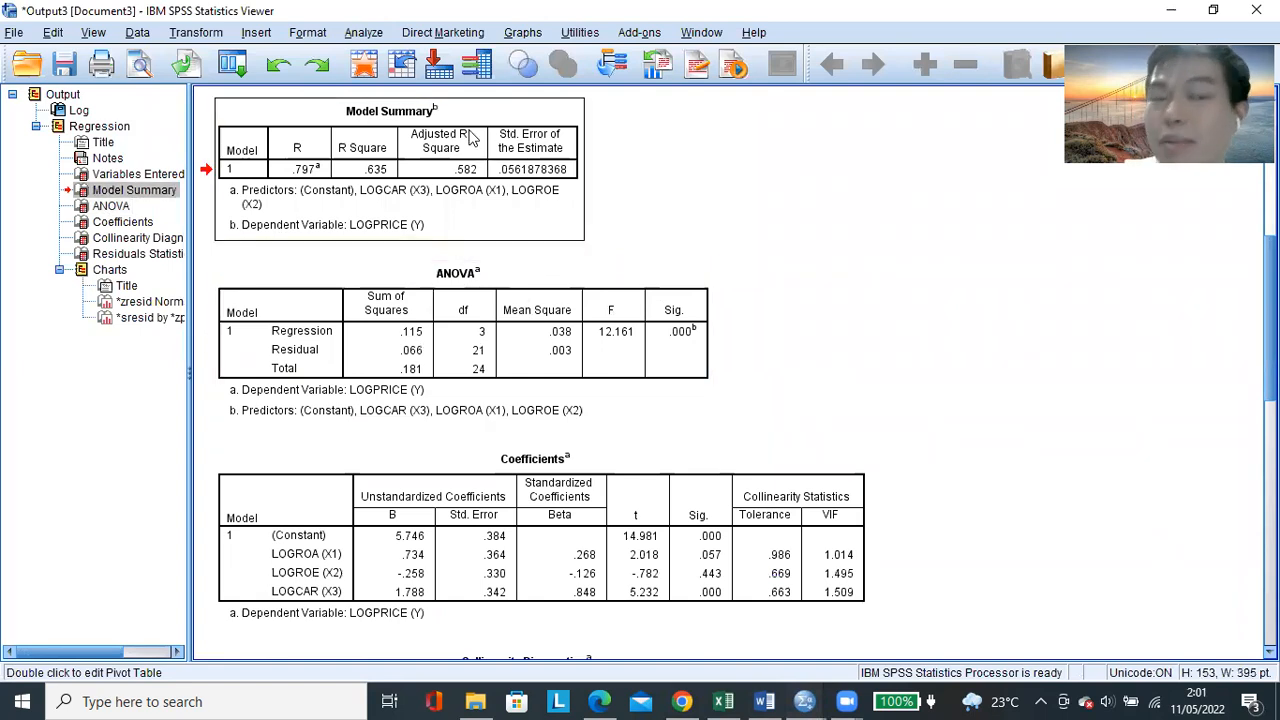
pyautogui.click(552, 300)
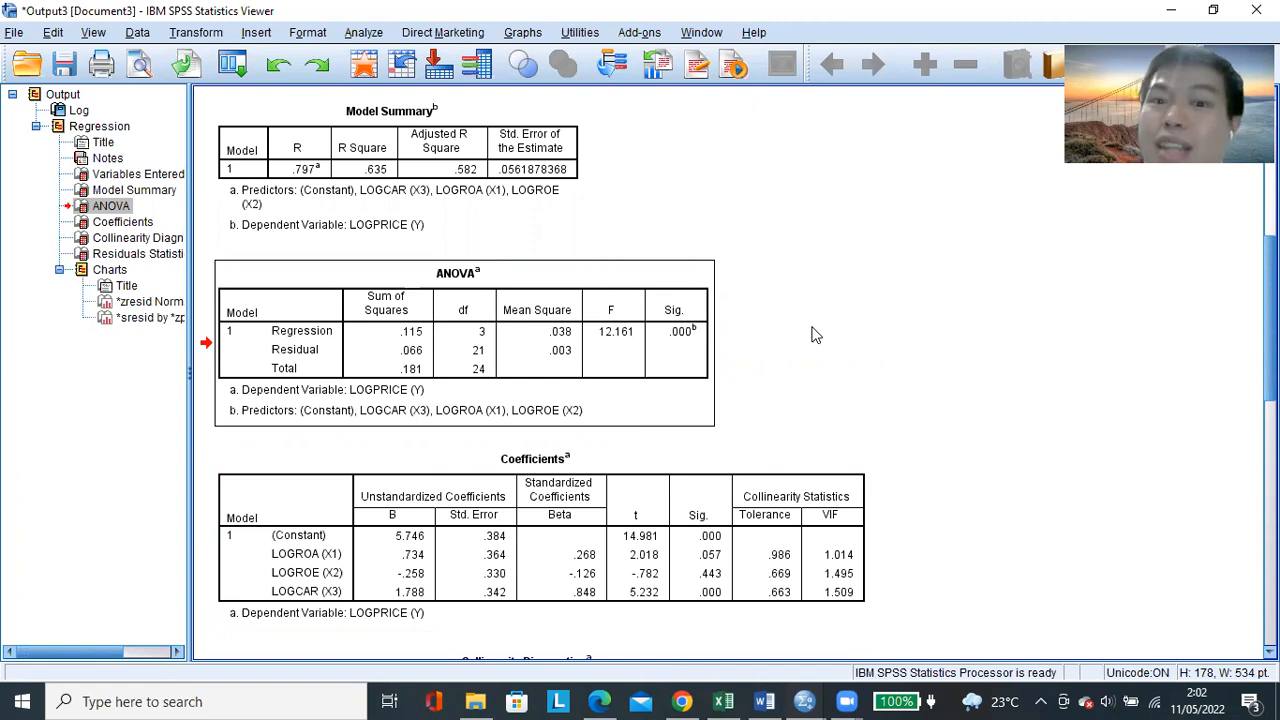
pyautogui.click(692, 335)
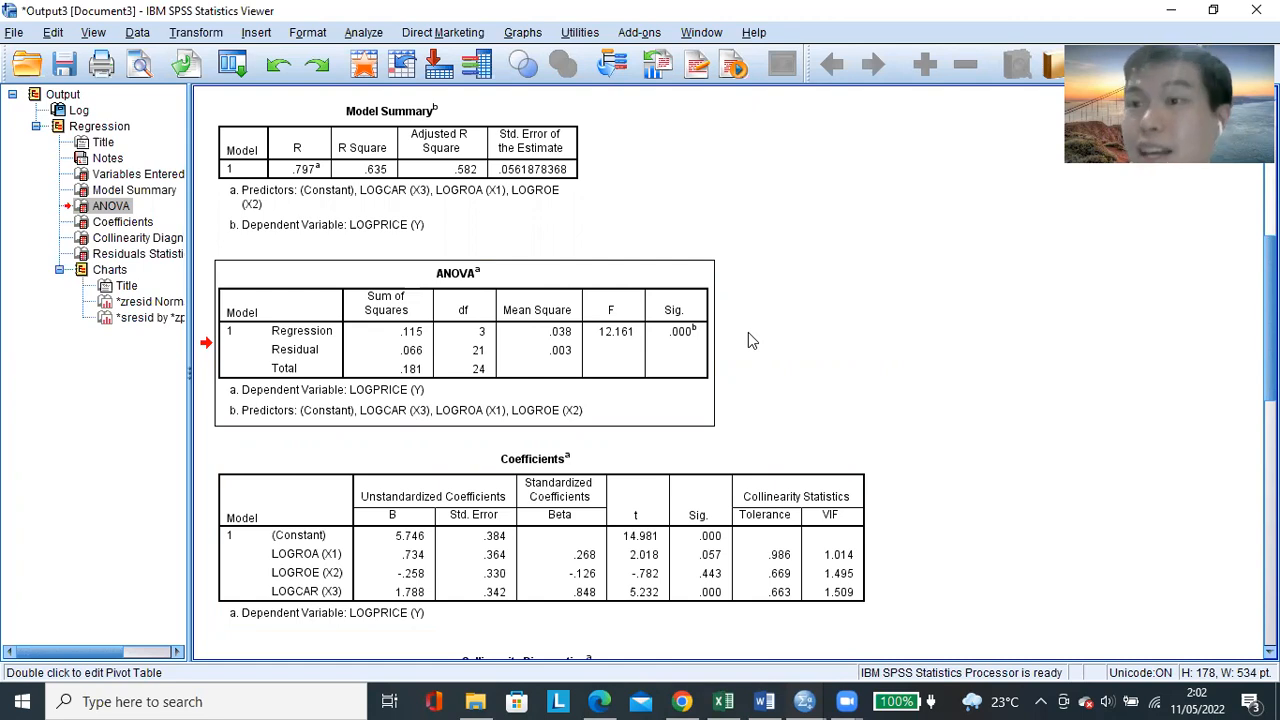
pyautogui.scroll(-2, 748, 330)
pyautogui.click(648, 256)
pyautogui.click(637, 256)
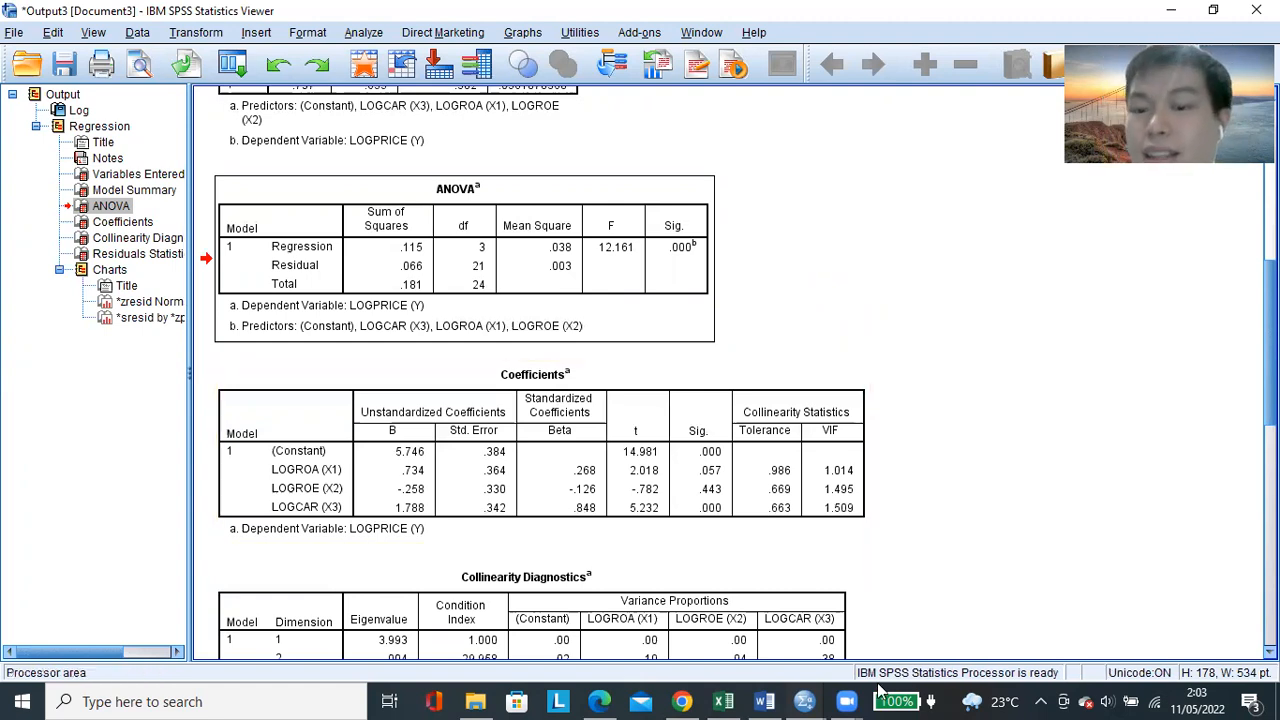
# Switch to the Word document and review how the research model diagram links the three X variables to Y
pyautogui.click(764, 701)
pyautogui.scroll(-10, 577, 519)
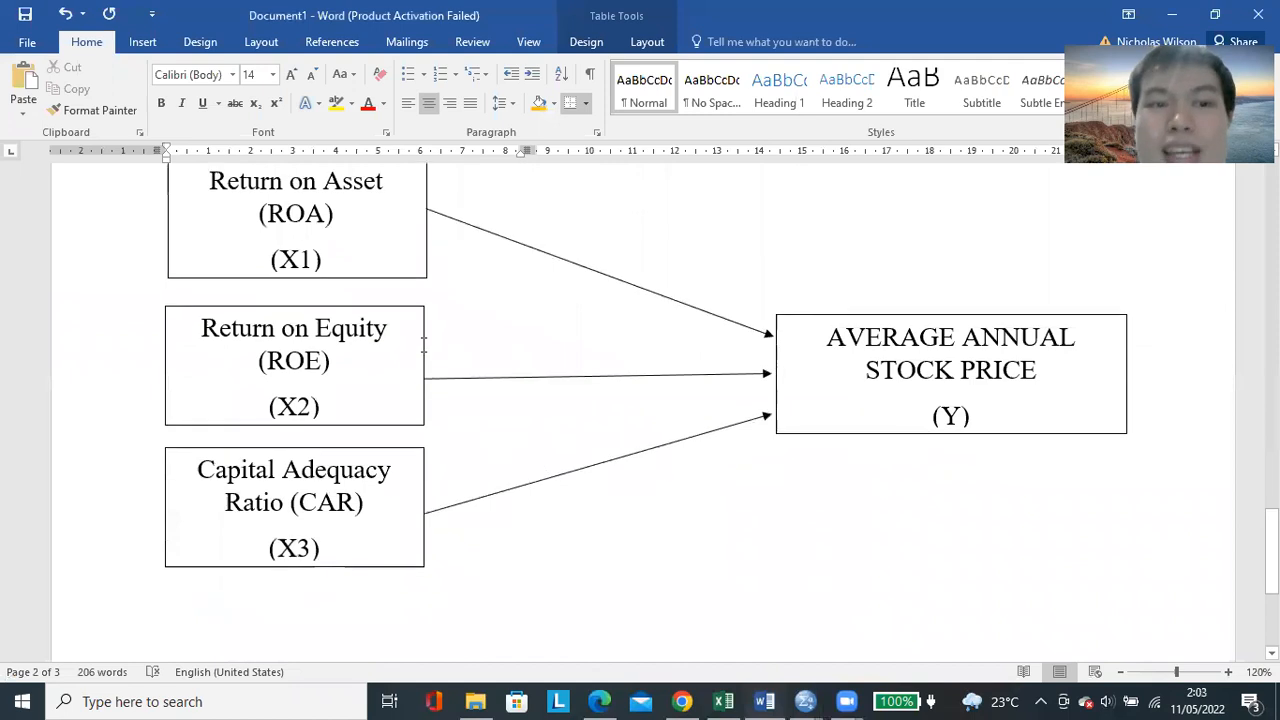
pyautogui.scroll(2, 357, 294)
pyautogui.scroll(-1, 361, 314)
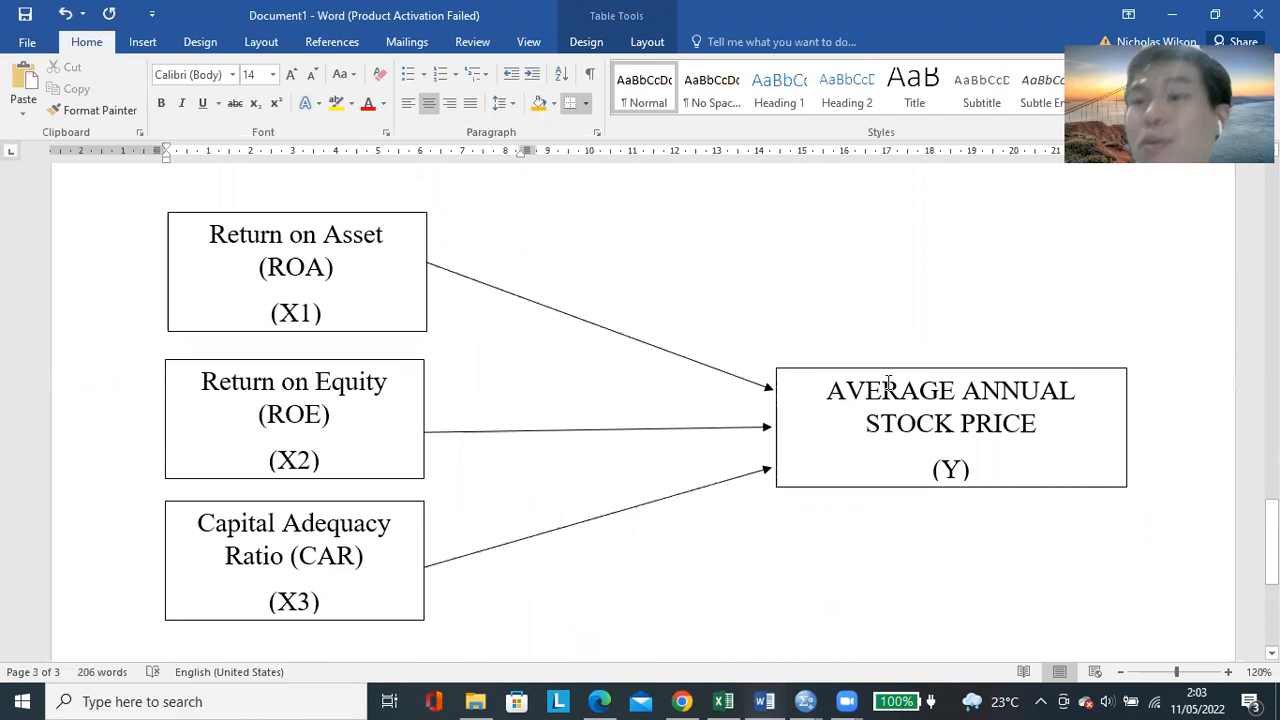
# Compare the Uji ANOVA/Uji Simultan (Uji F) and Uji Parsial (Uji t) rows in the Langkah 2 table, highlighting each in turn
pyautogui.scroll(10, 779, 435)
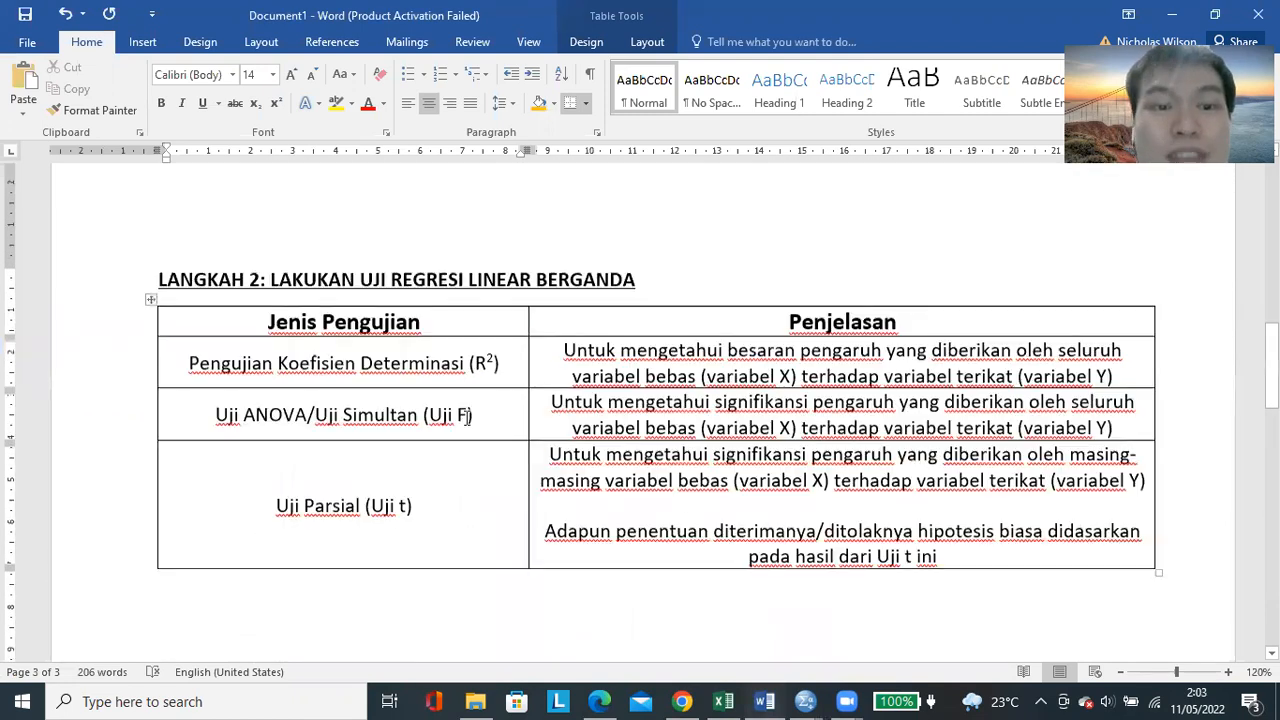
pyautogui.moveTo(300, 415); pyautogui.dragTo(600, 415)
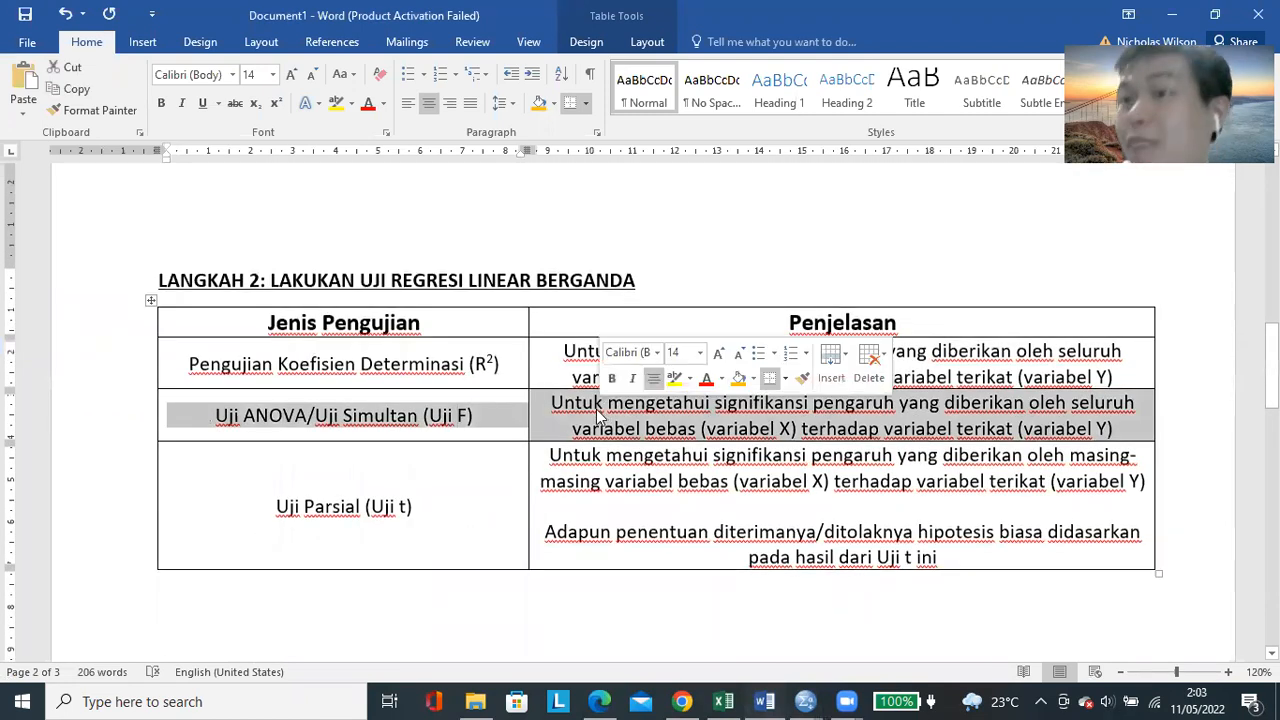
pyautogui.moveTo(441, 478); pyautogui.dragTo(592, 495)
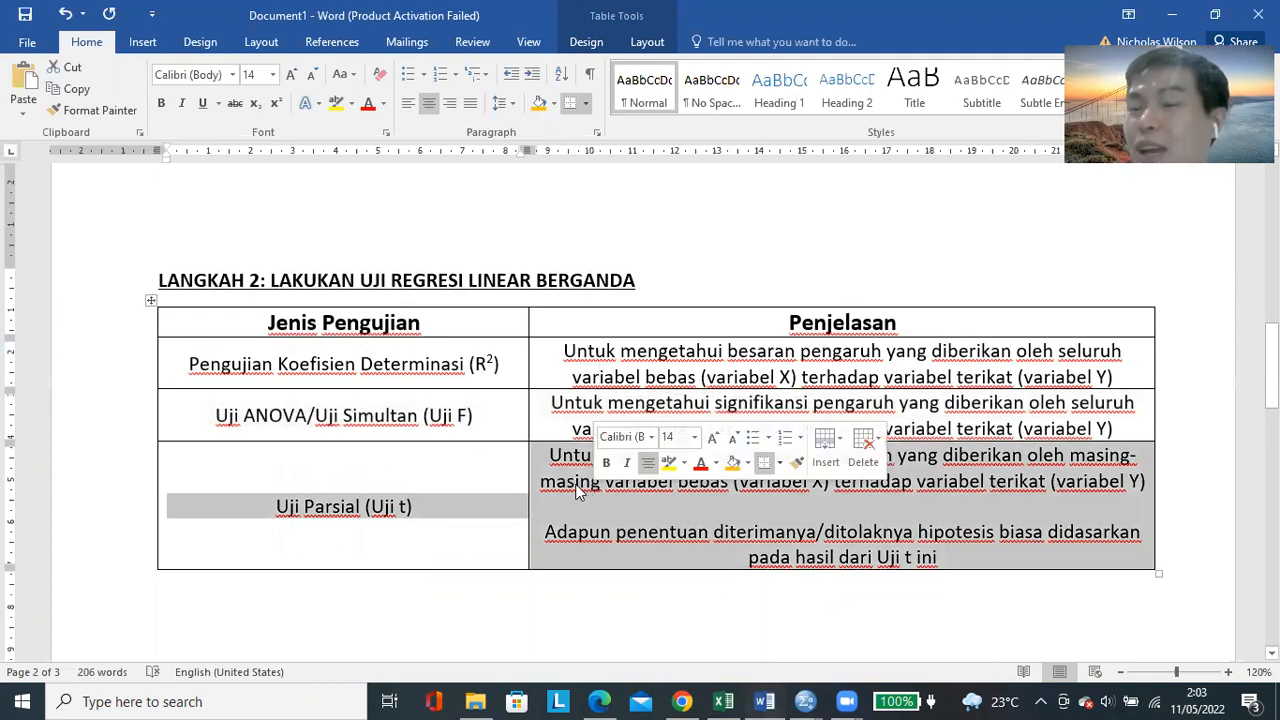
pyautogui.click(574, 486)
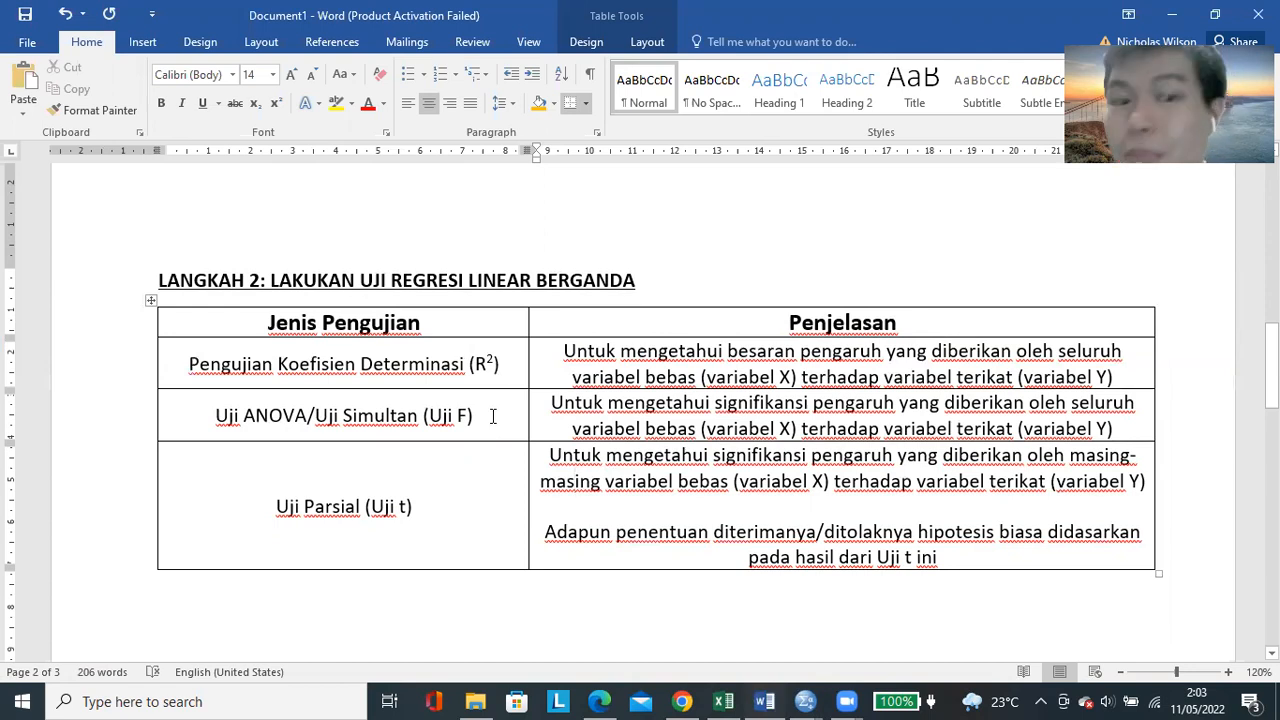
pyautogui.moveTo(434, 488); pyautogui.dragTo(583, 494)
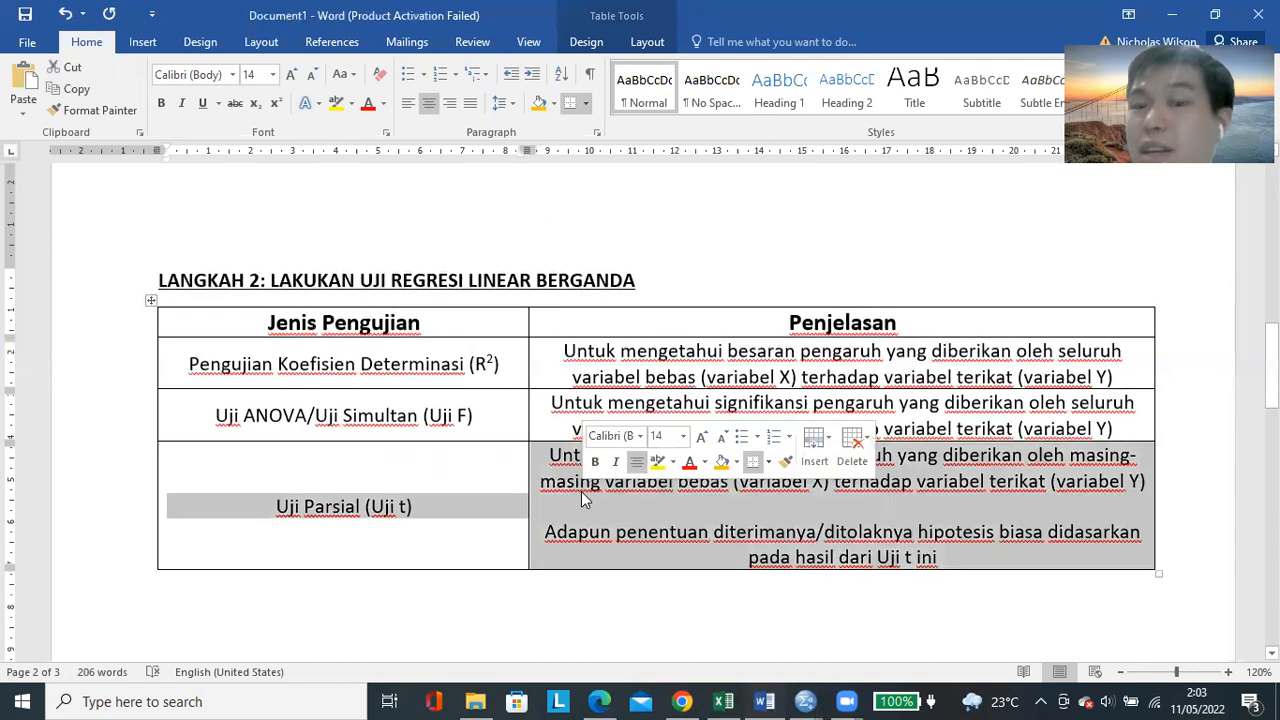
pyautogui.click(637, 502)
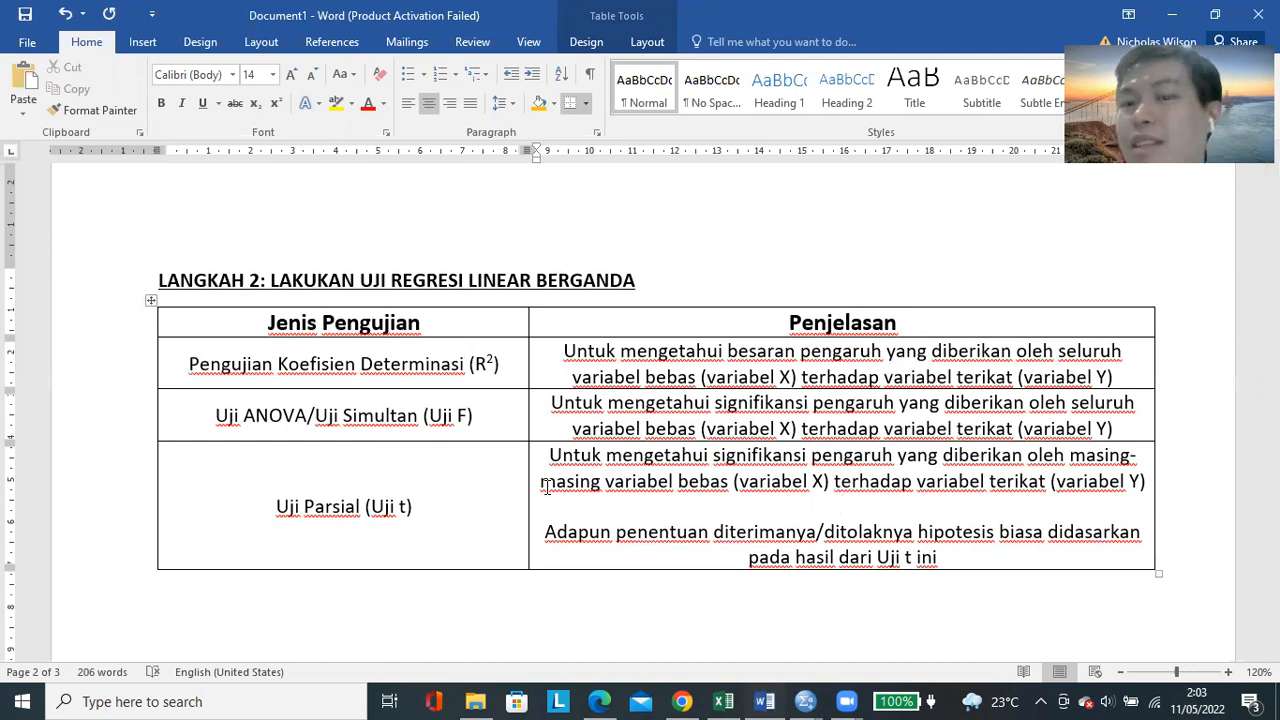
# Trace the ROA, ROE and CAR boxes to the Average Annual Stock Price (Y) box in the research model diagram
pyautogui.scroll(-10, 572, 470)
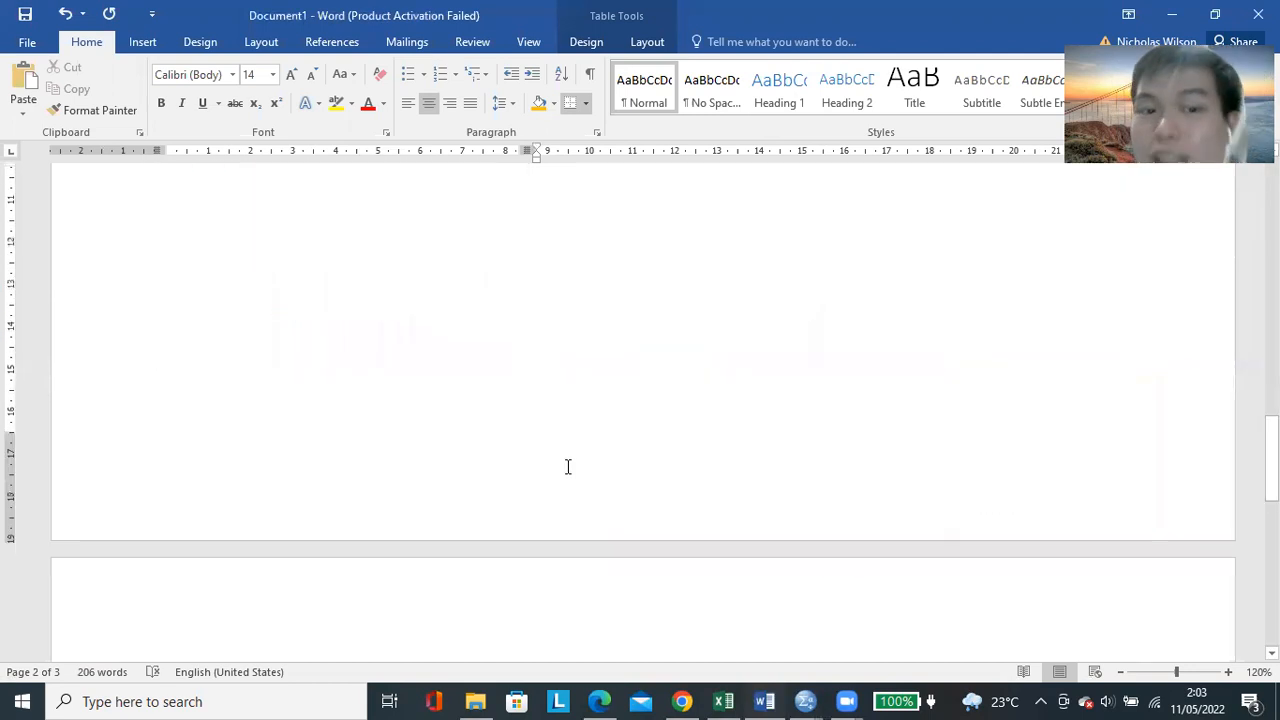
pyautogui.click(324, 258)
pyautogui.click(351, 383)
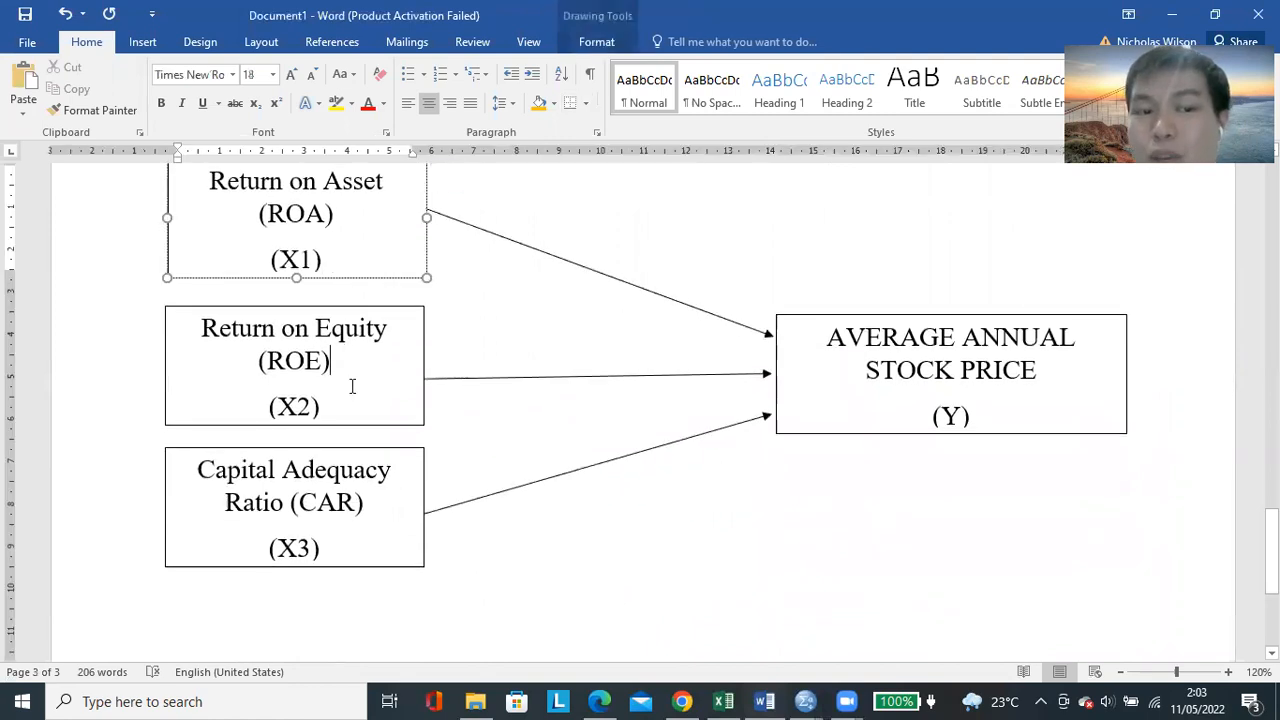
pyautogui.click(373, 508)
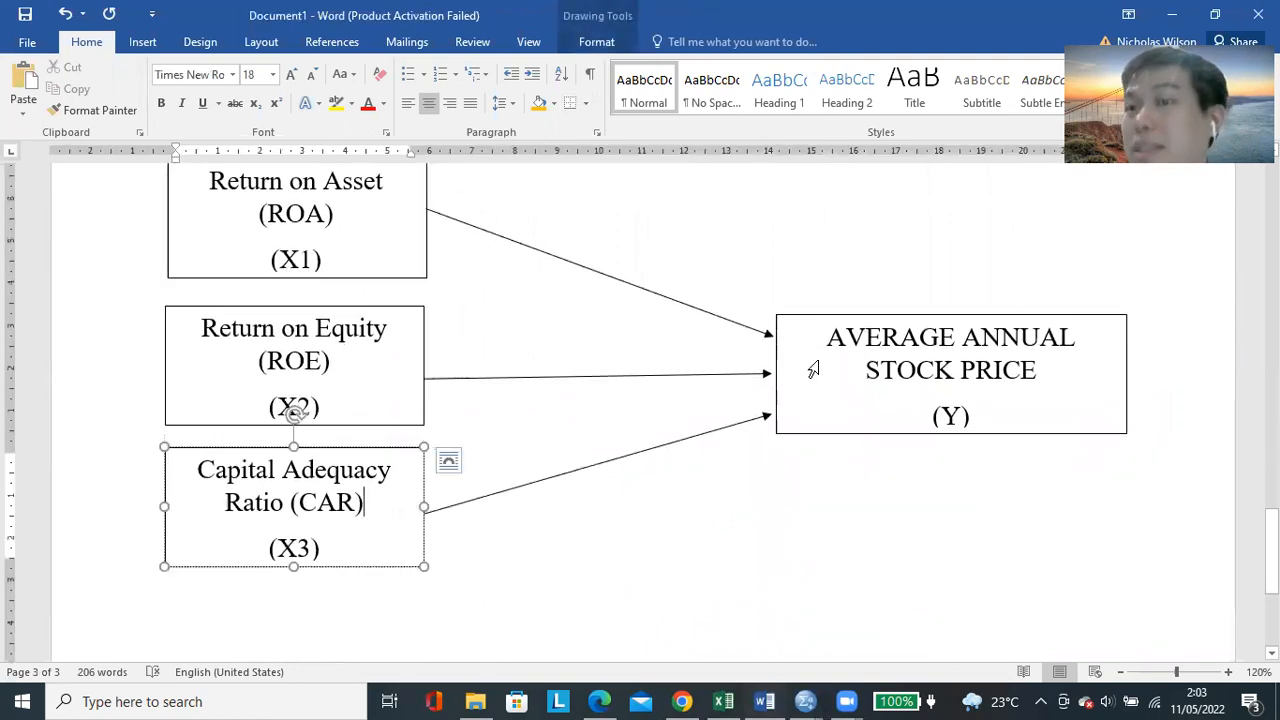
pyautogui.moveTo(850, 336); pyautogui.dragTo(1033, 437)
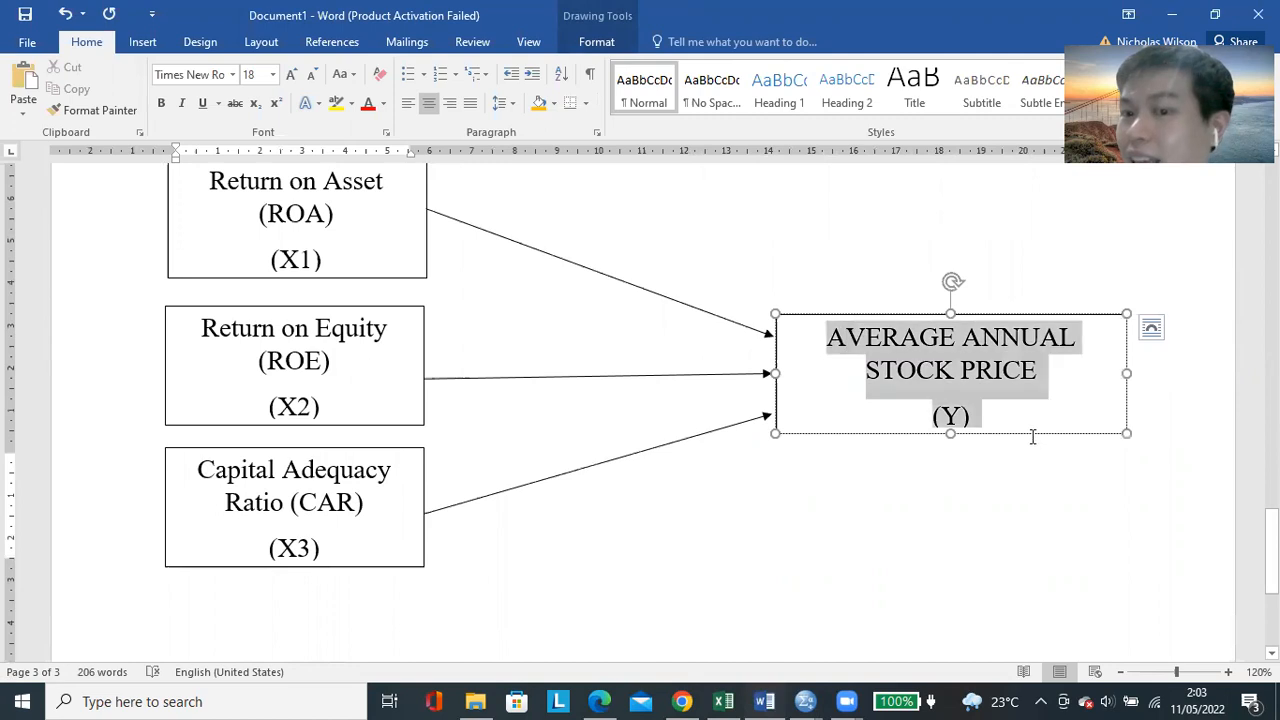
pyautogui.scroll(8, 586, 414)
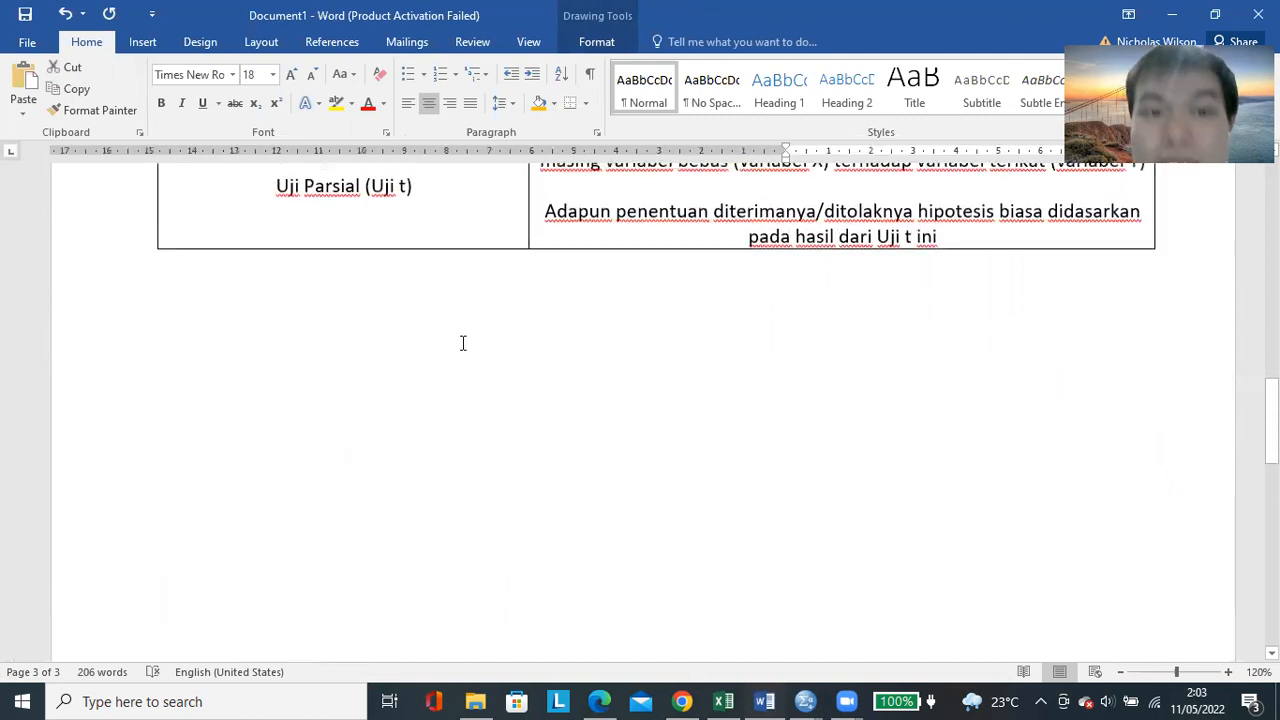
pyautogui.scroll(-5, 541, 358)
pyautogui.scroll(-3, 541, 358)
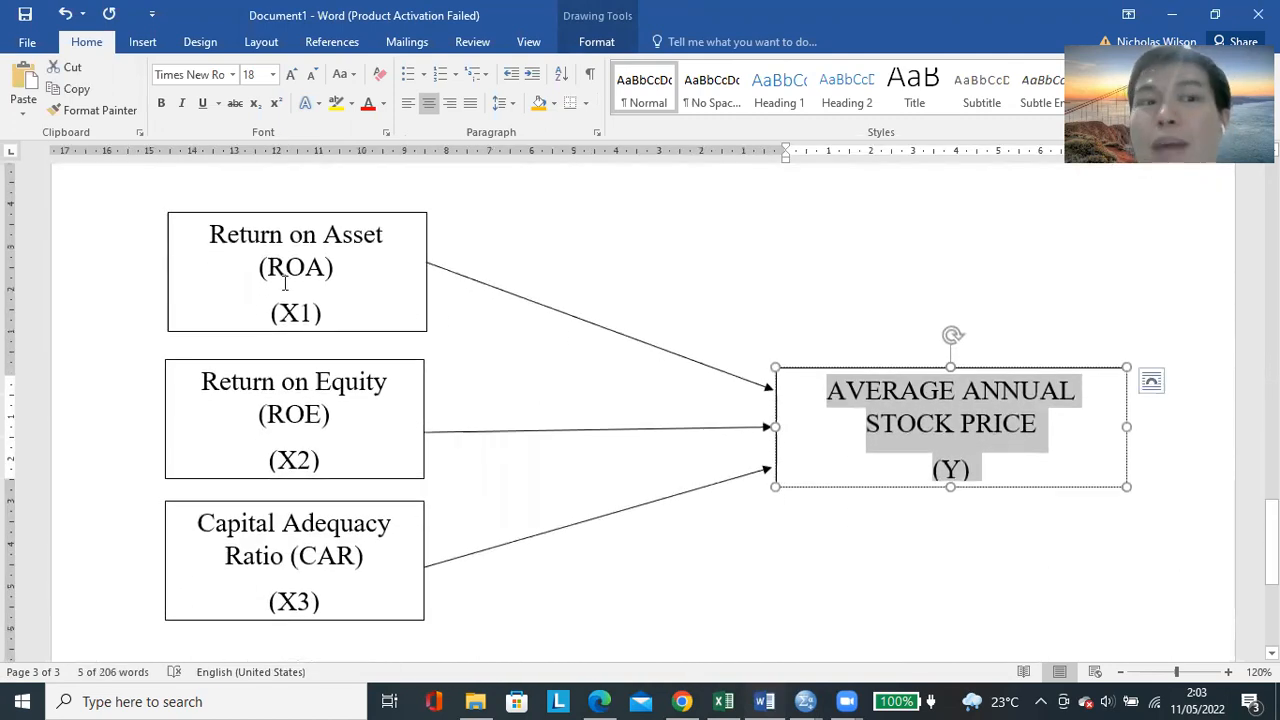
pyautogui.click(943, 433)
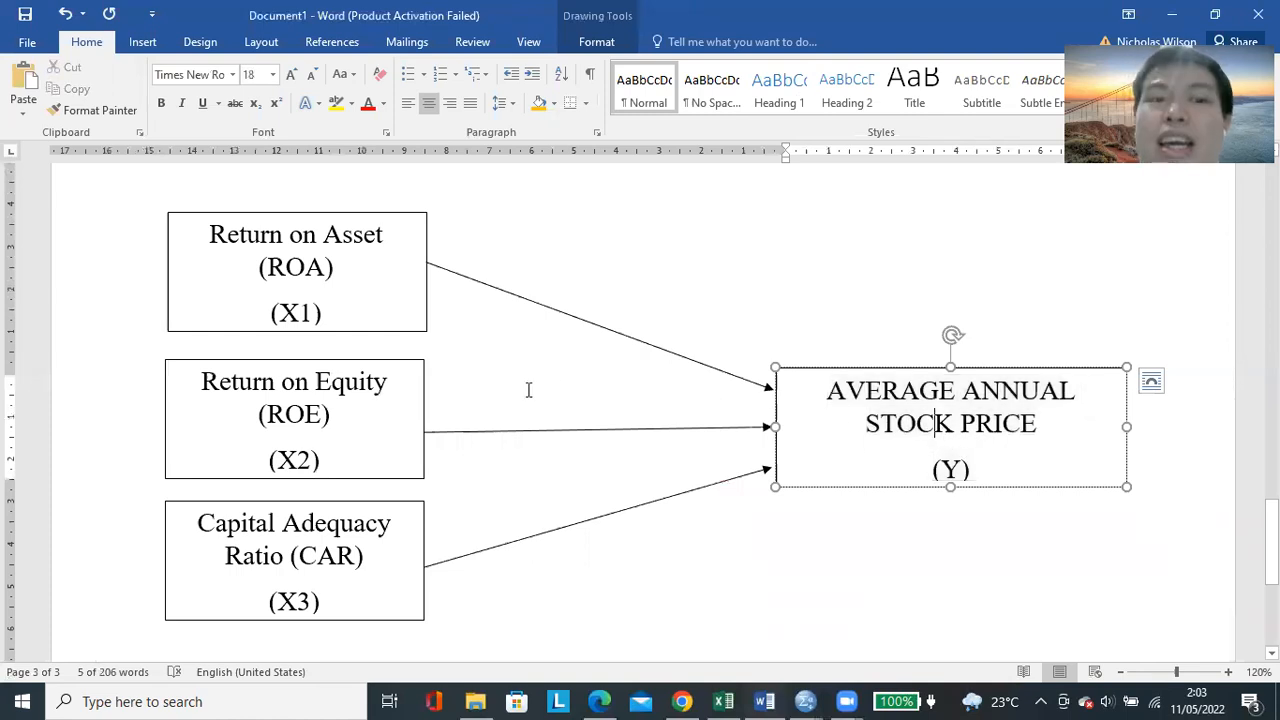
pyautogui.click(406, 388)
pyautogui.click(982, 473)
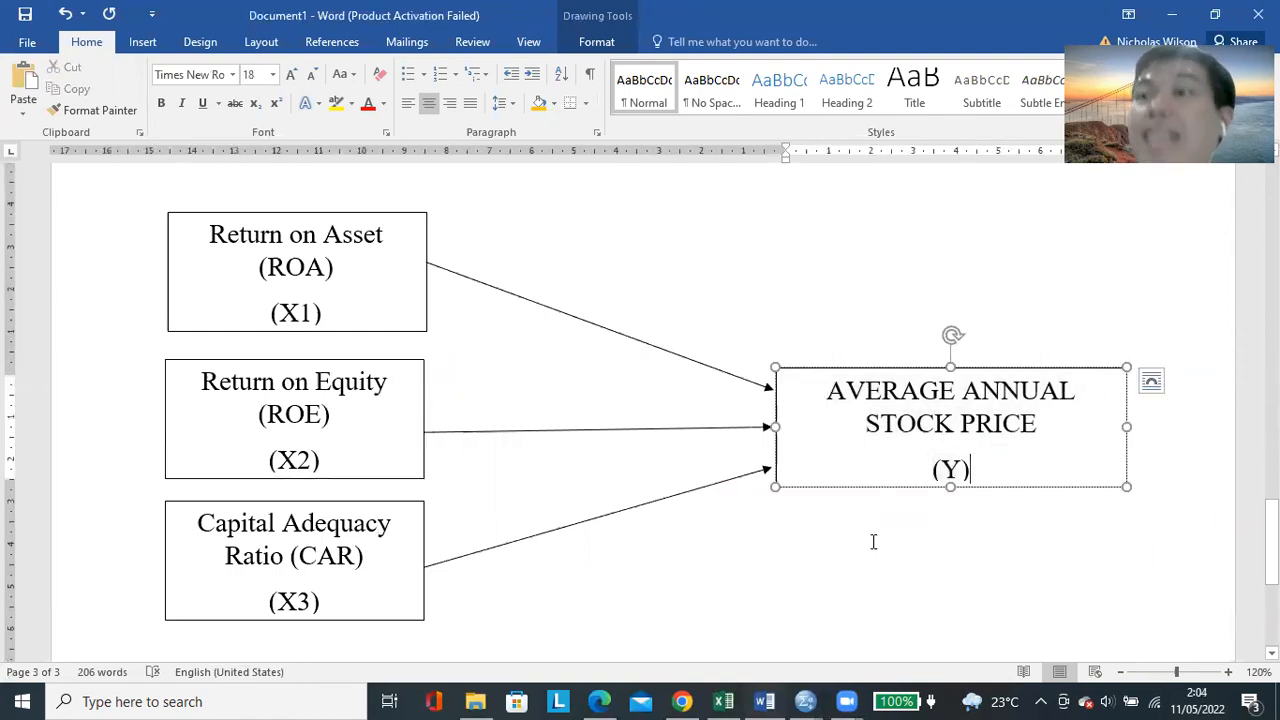
# Return to the Langkah 2 table and select the Uji Parsial (Uji t) row with its explanation
pyautogui.scroll(10, 871, 537)
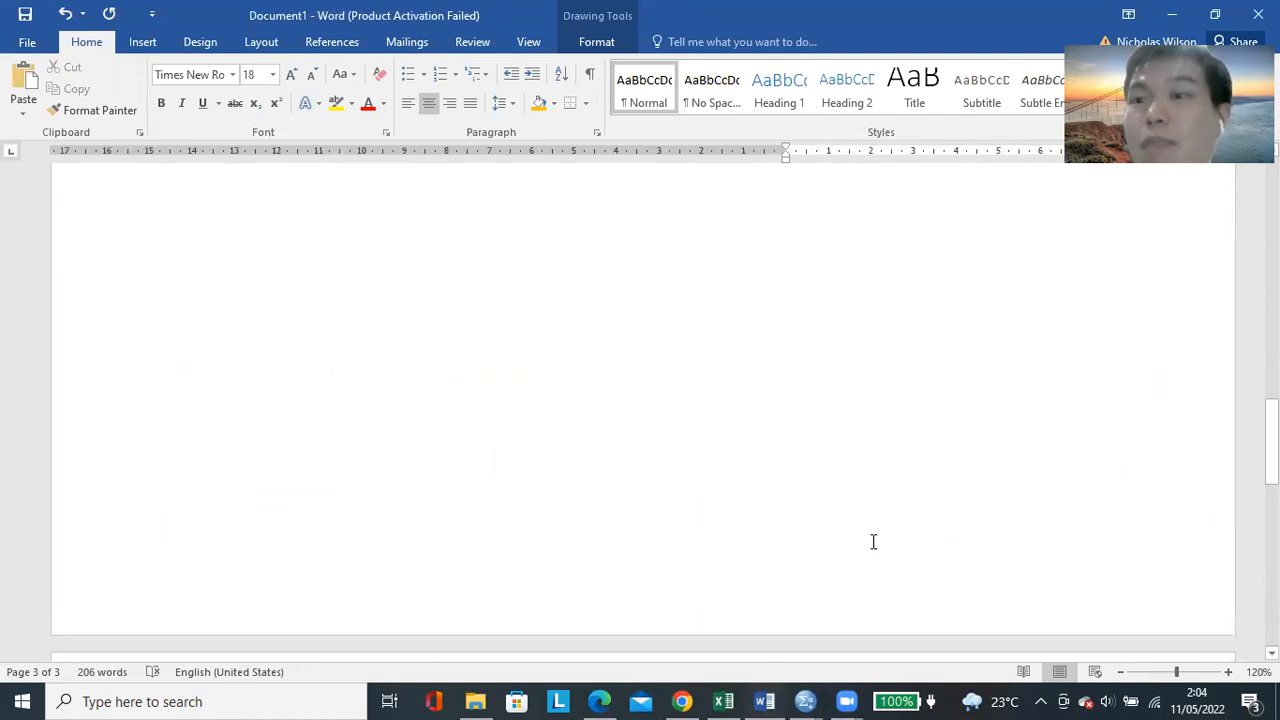
pyautogui.scroll(3, 716, 510)
pyautogui.scroll(-1, 711, 511)
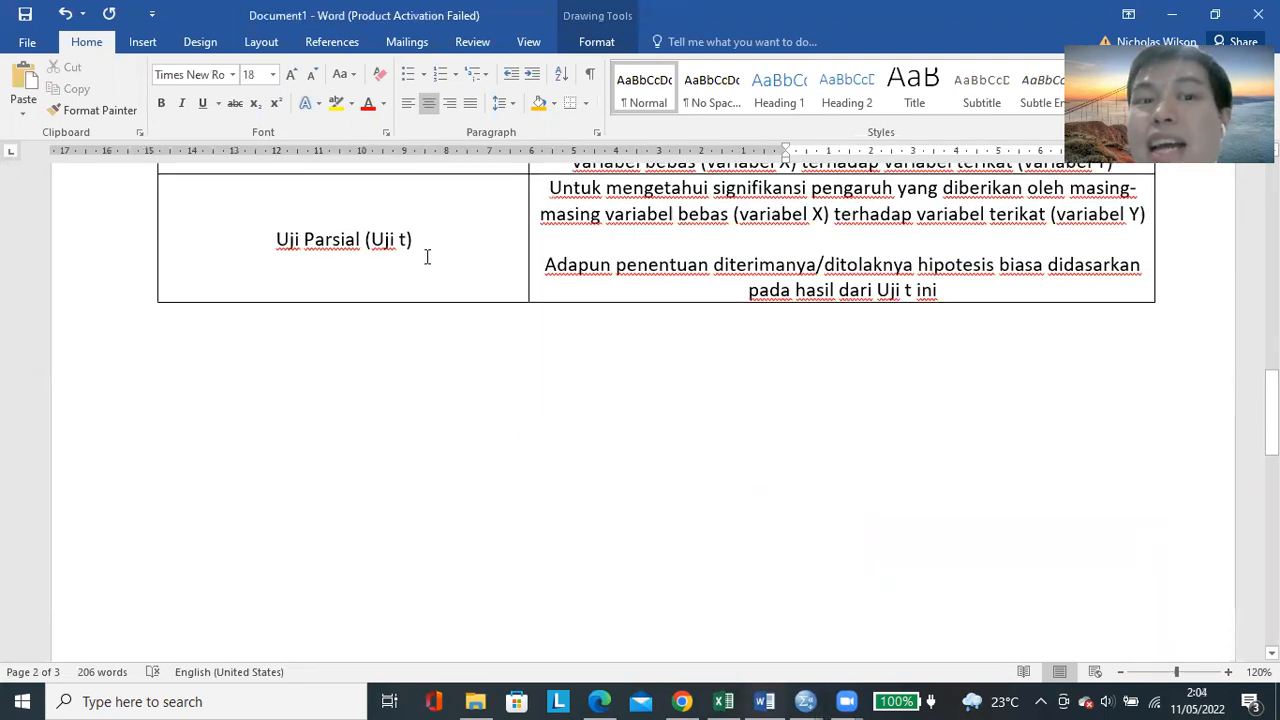
pyautogui.moveTo(426, 257); pyautogui.dragTo(618, 252)
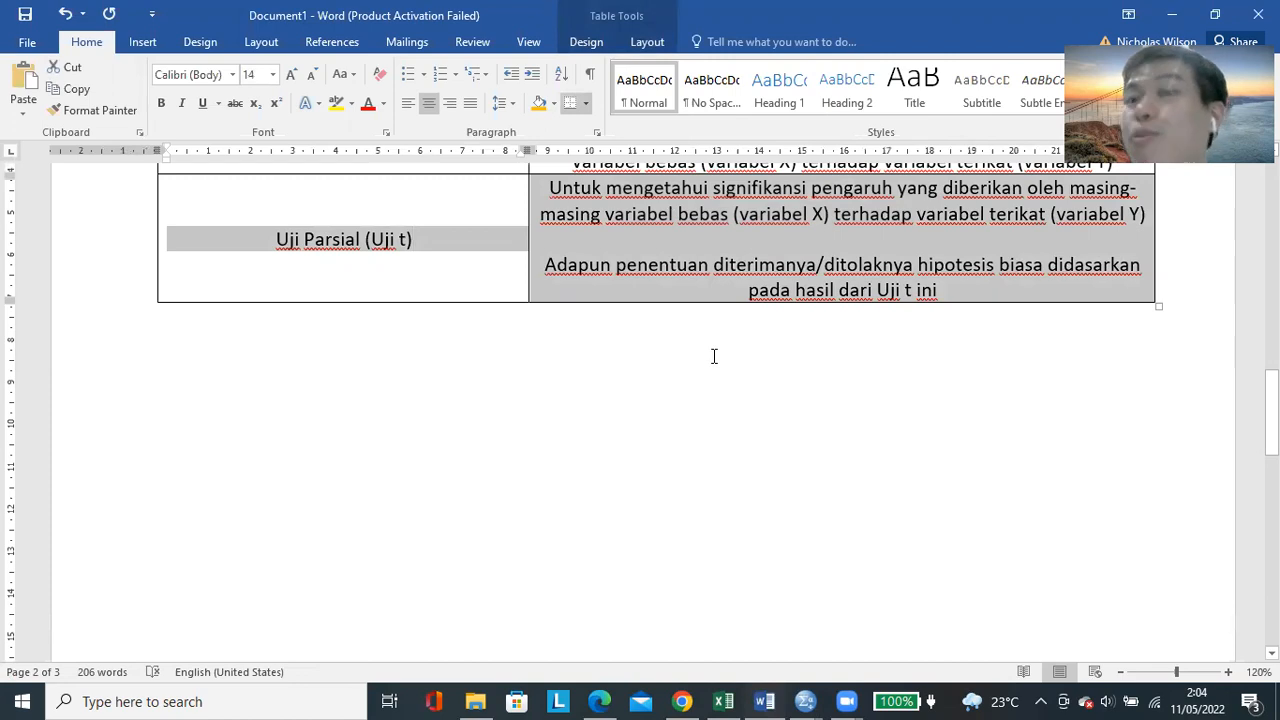
pyautogui.scroll(2, 697, 428)
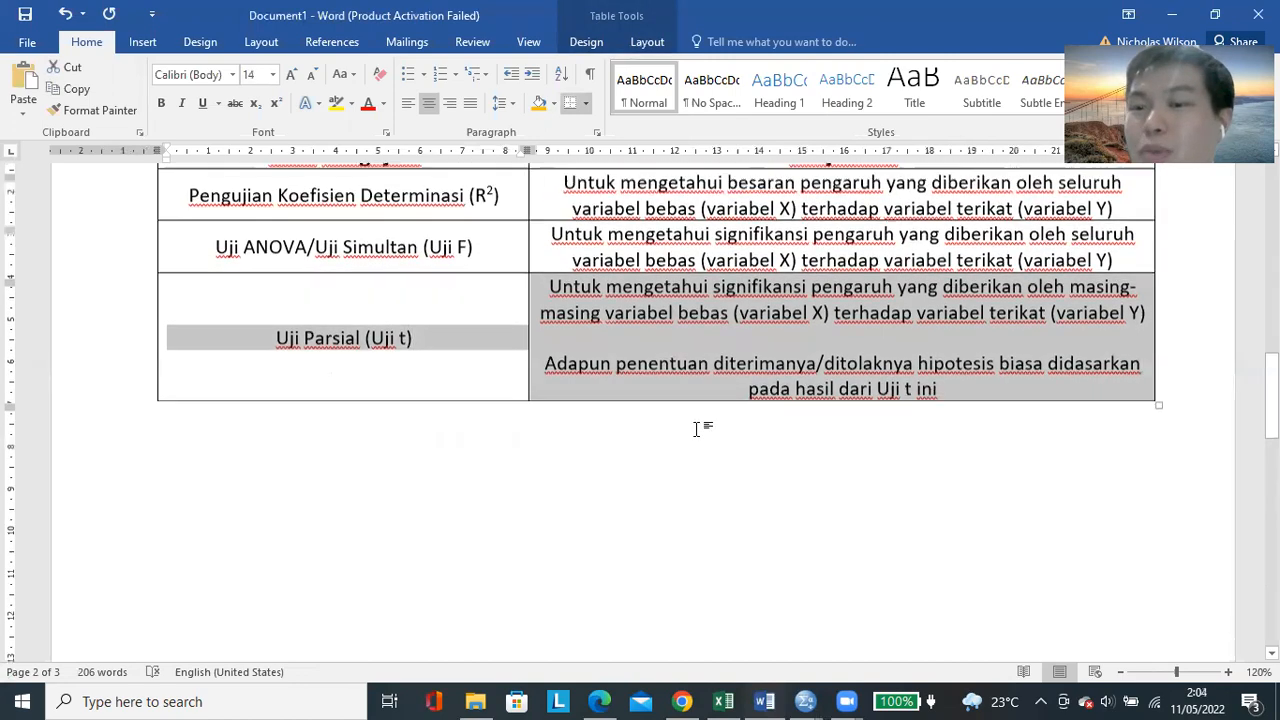
pyautogui.scroll(1, 697, 428)
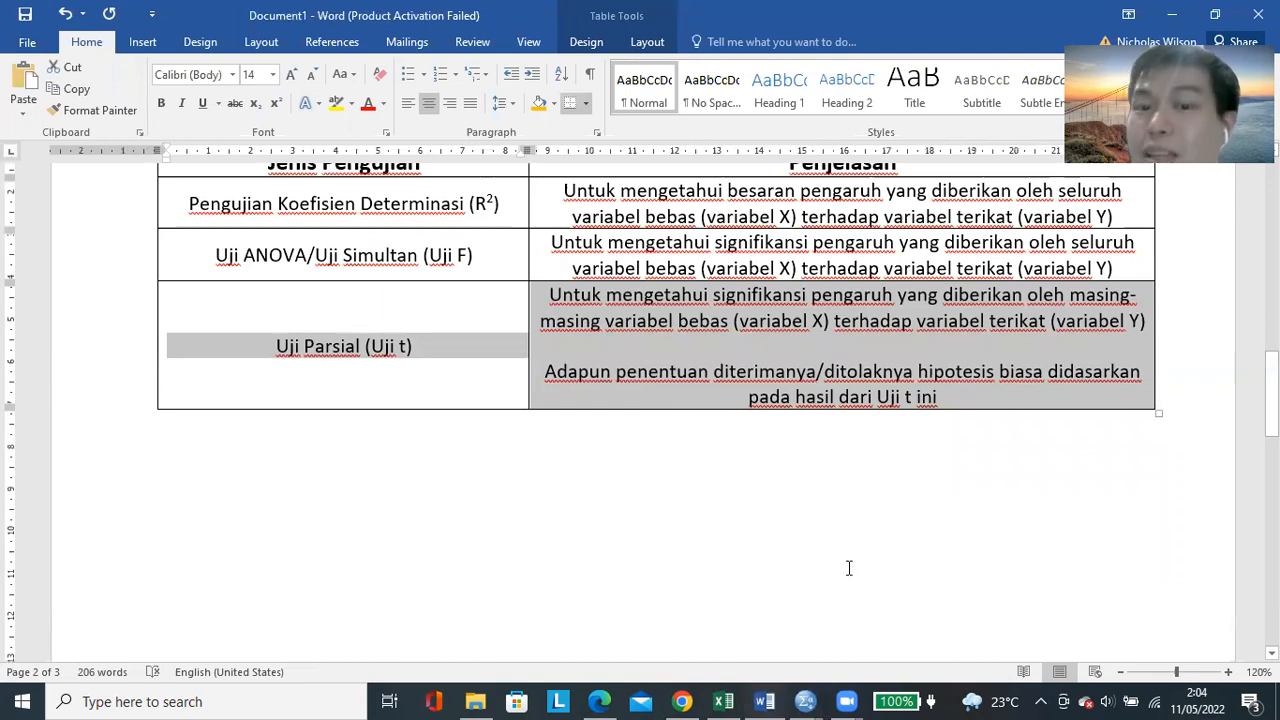
# Switch to the SPSS regression output and examine the Sig. values of LOGROA, LOGROE and LOGCAR in the Coefficients table
pyautogui.click(805, 701)
pyautogui.click(905, 610)
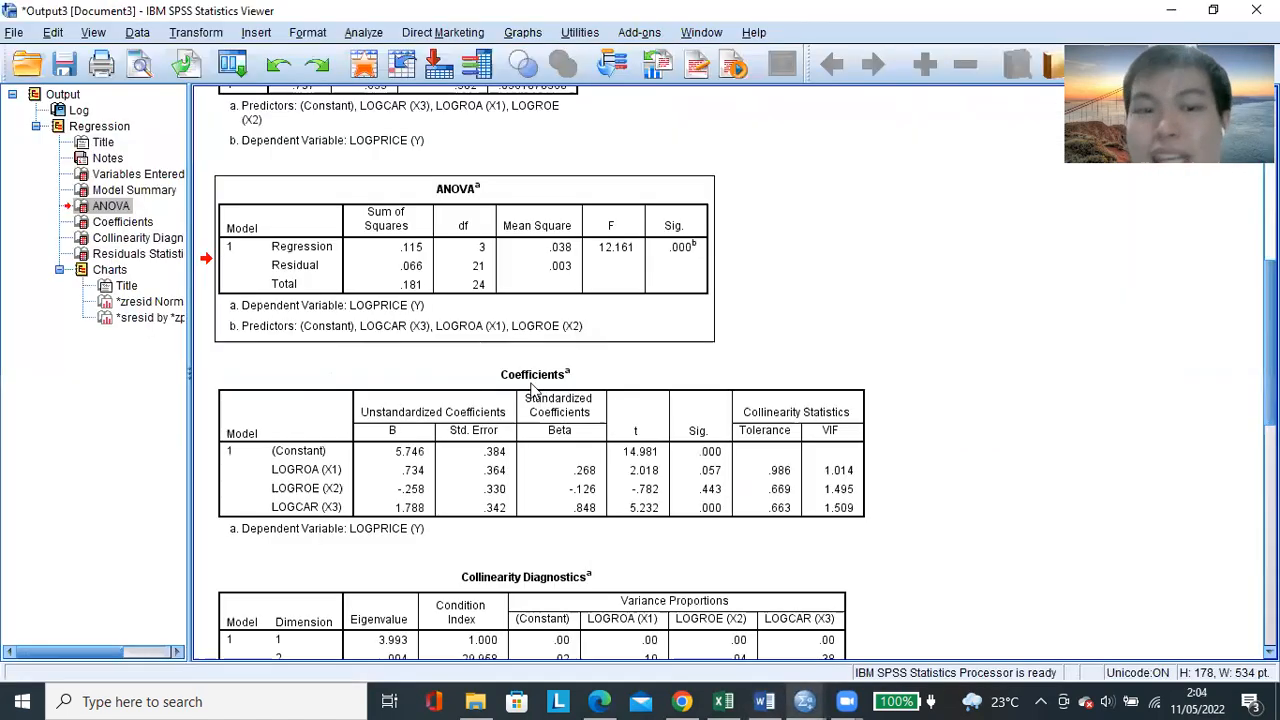
pyautogui.scroll(-3, 533, 388)
pyautogui.click(551, 281)
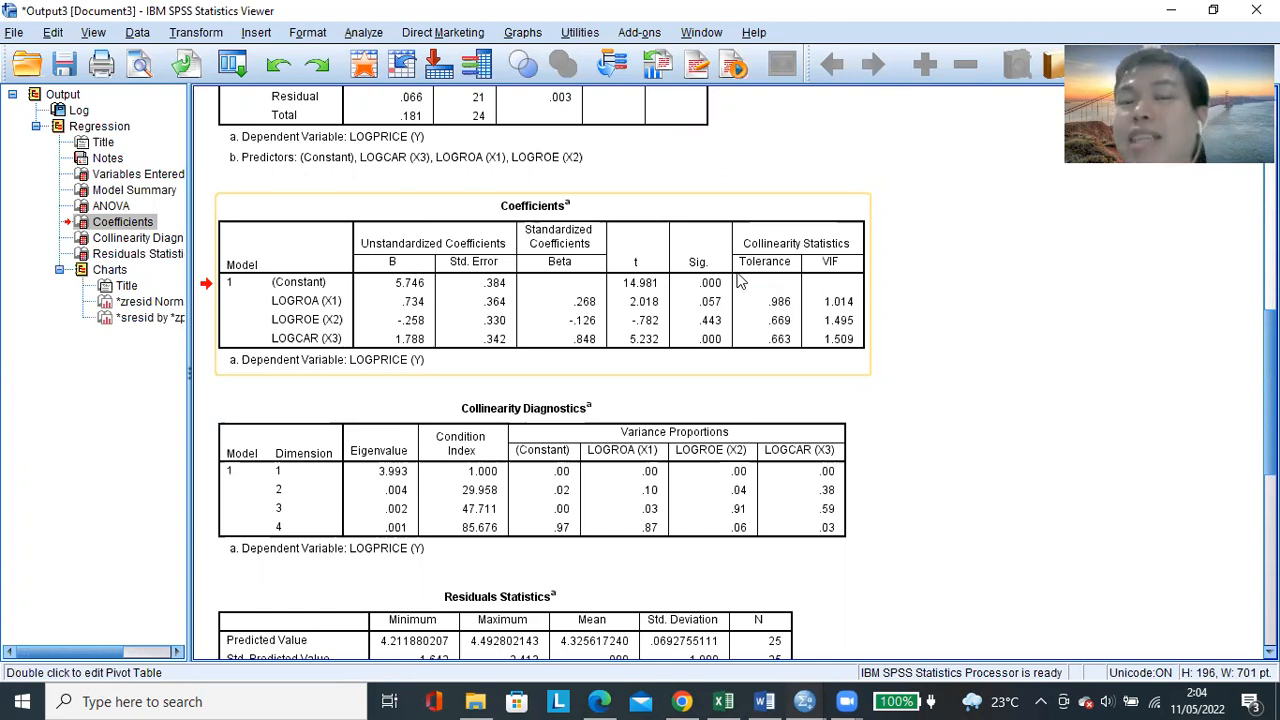
pyautogui.click(583, 200)
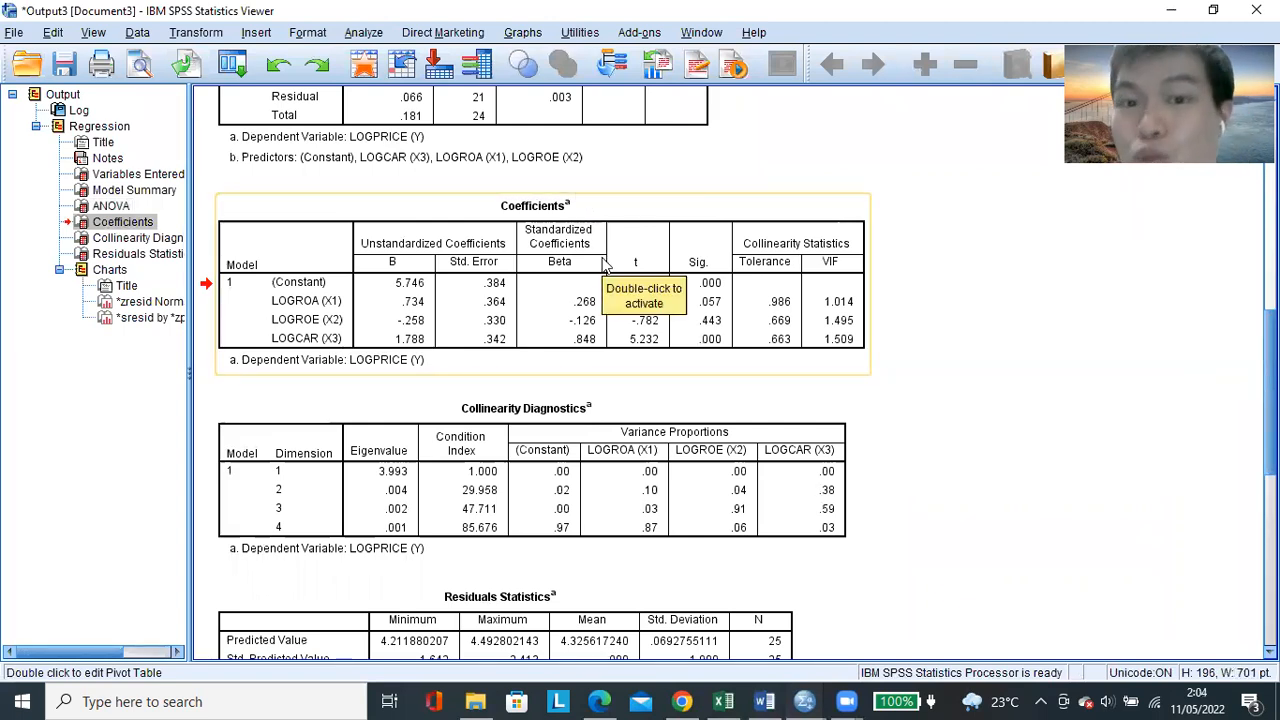
pyautogui.click(1028, 267)
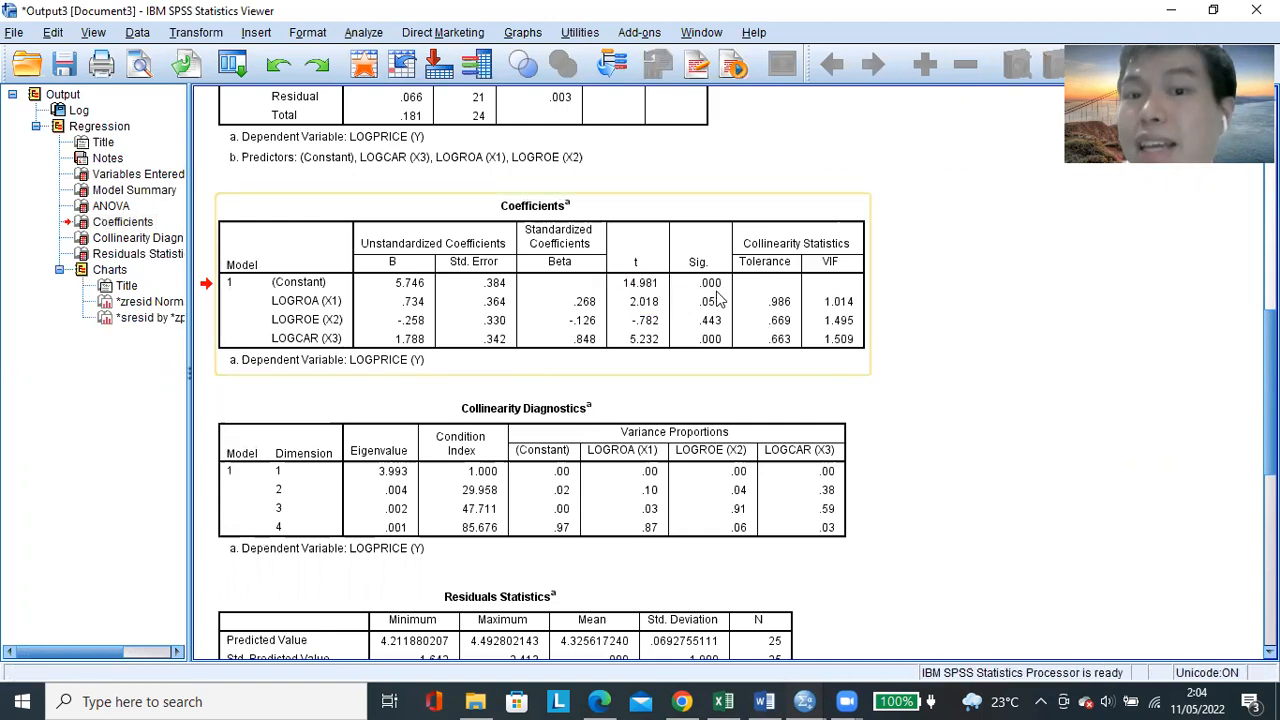
pyautogui.click(332, 318)
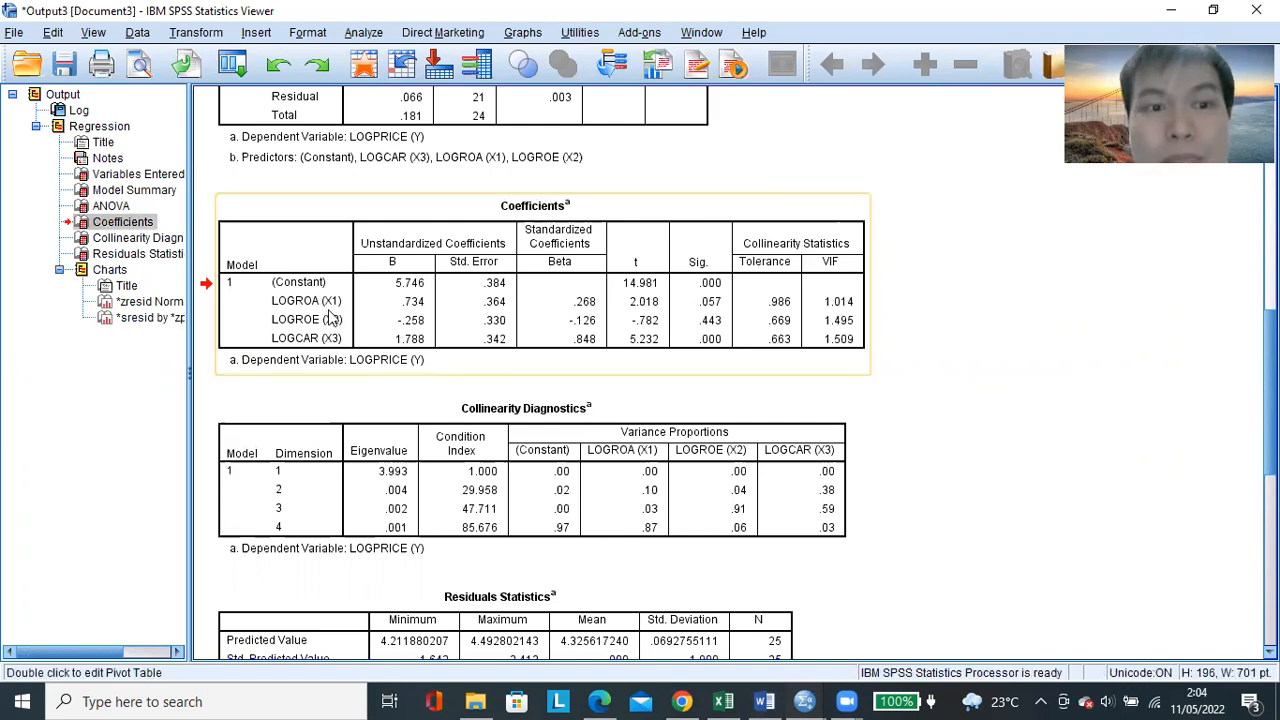
pyautogui.click(716, 318)
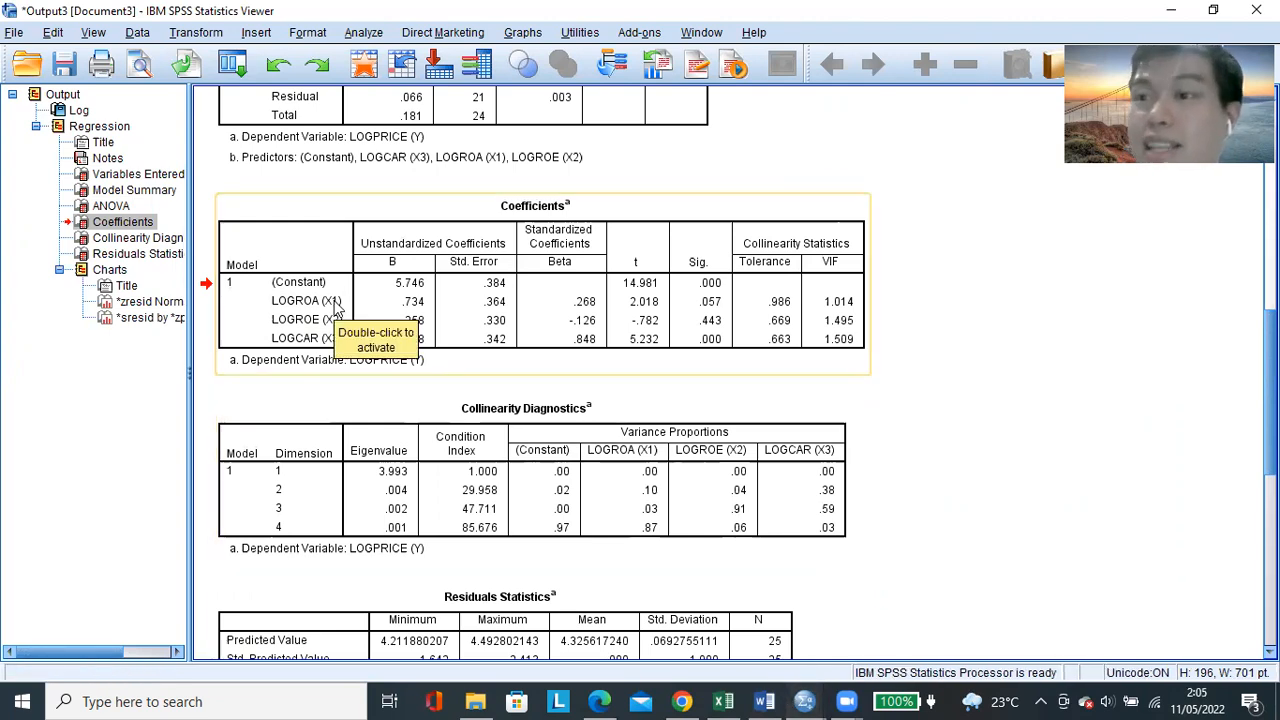
pyautogui.click(716, 343)
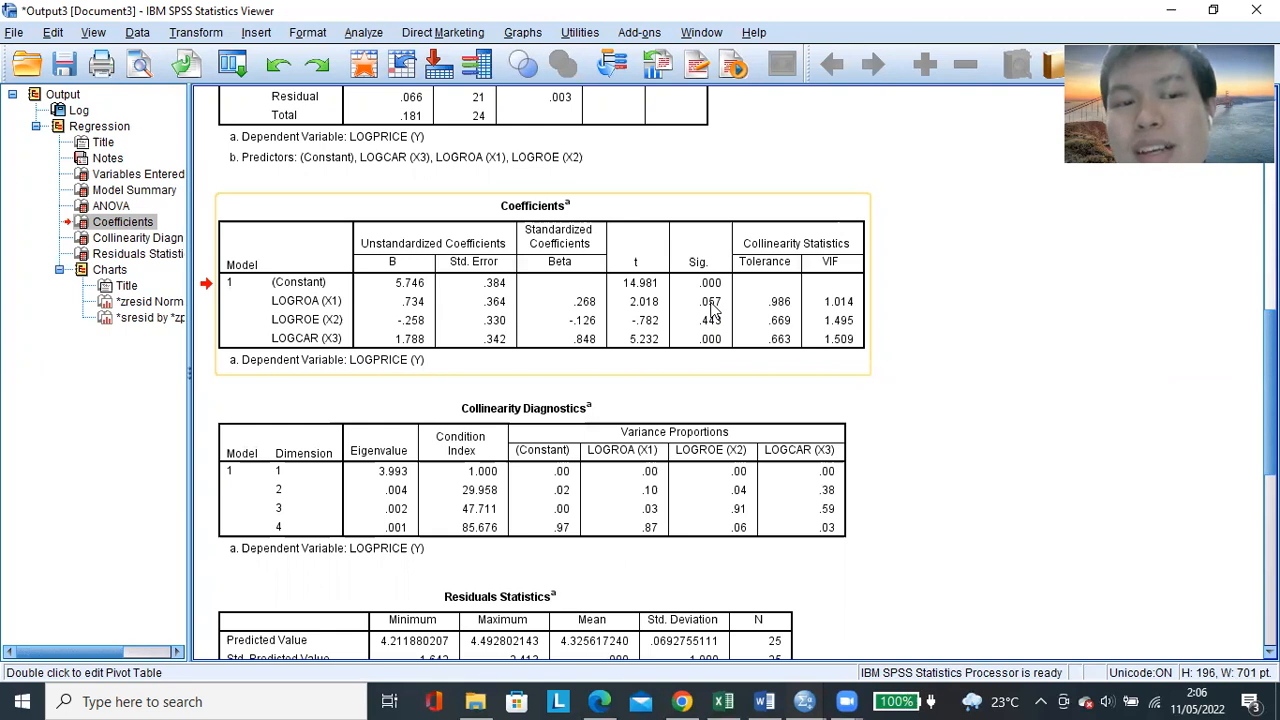
# Switch to the Word document and review the research model diagram, highlighting the Average Annual Stock Price text in the Y box
pyautogui.click(766, 701)
pyautogui.scroll(-15, 436, 427)
pyautogui.click(357, 402)
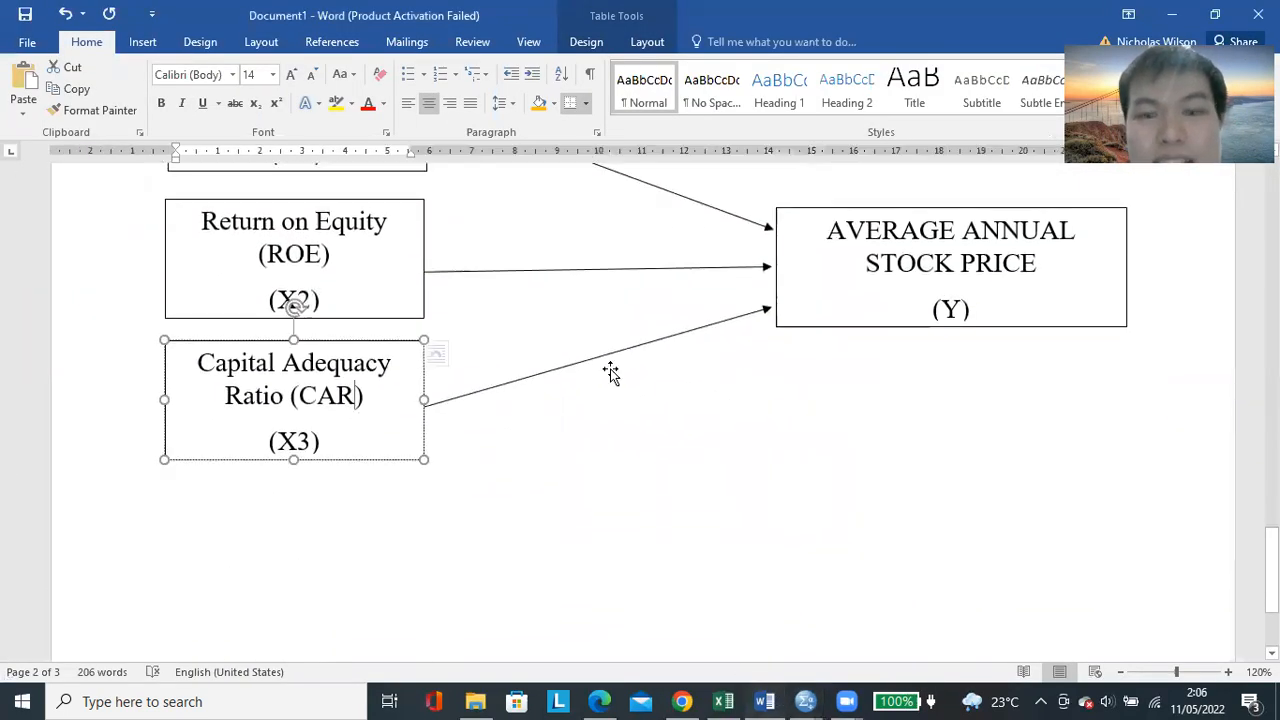
pyautogui.scroll(3, 1005, 320)
pyautogui.scroll(-1, 999, 341)
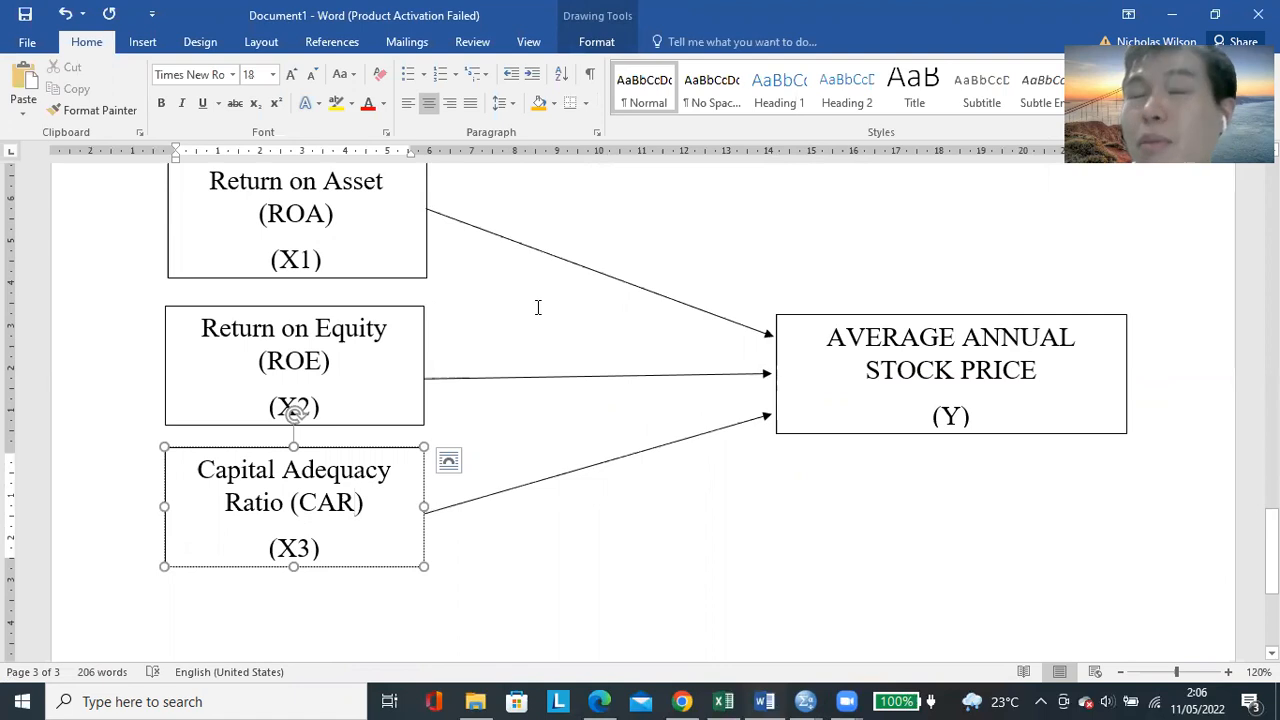
pyautogui.moveTo(879, 337); pyautogui.dragTo(1010, 368)
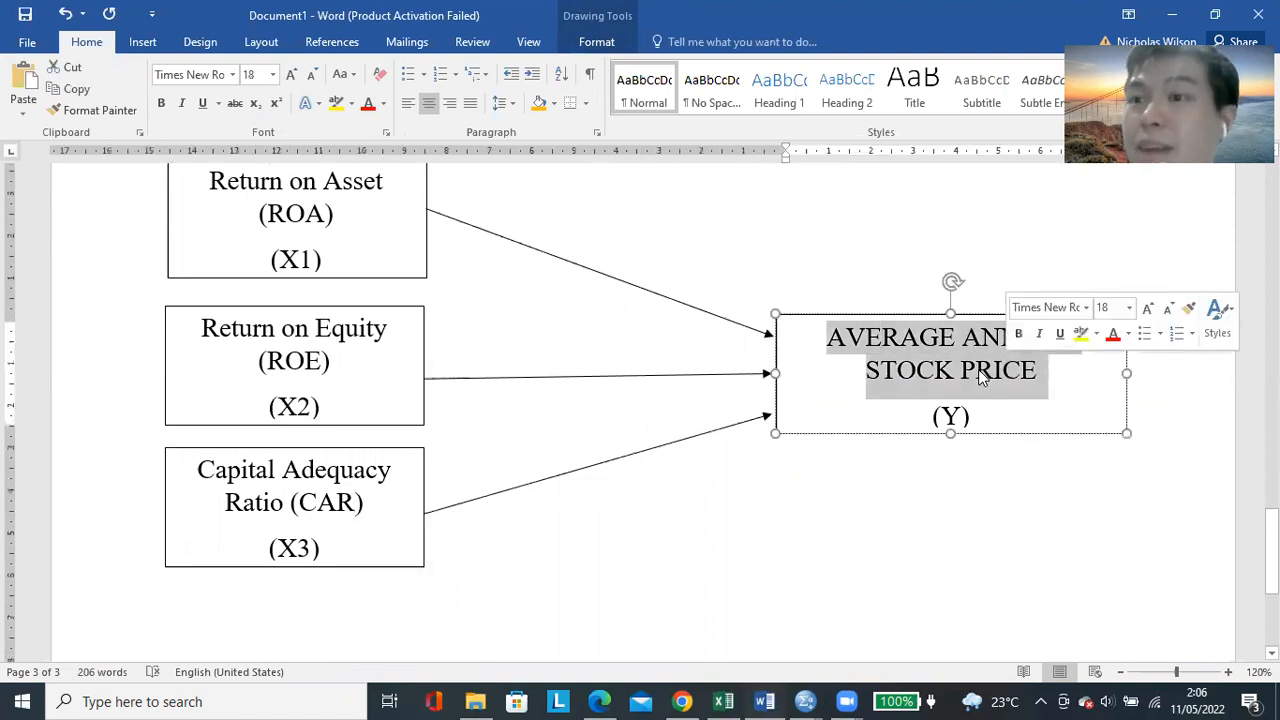
pyautogui.scroll(1, 740, 386)
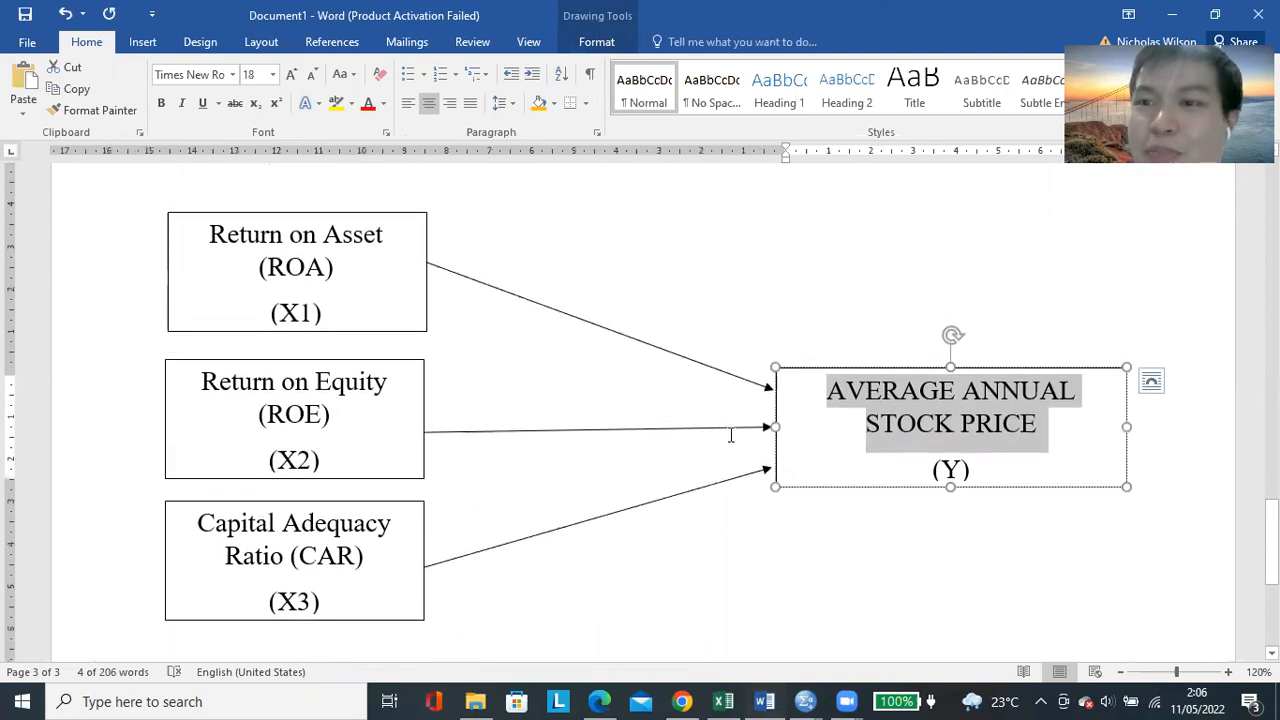
# Review the Langkah 2 regression table, highlighting the heading with the whole table and the Uji Parsial (Uji t) row with its explanation
pyautogui.scroll(15, 730, 435)
pyautogui.scroll(-3, 730, 435)
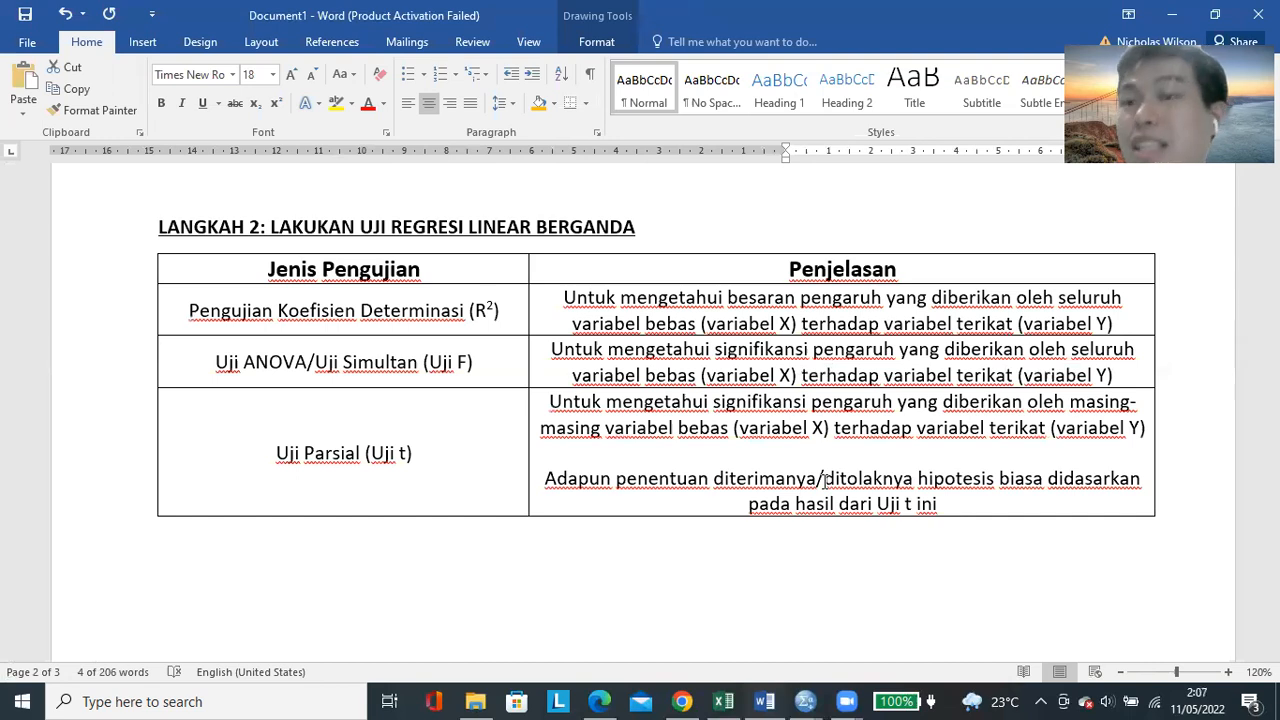
pyautogui.moveTo(905, 480); pyautogui.dragTo(158, 222)
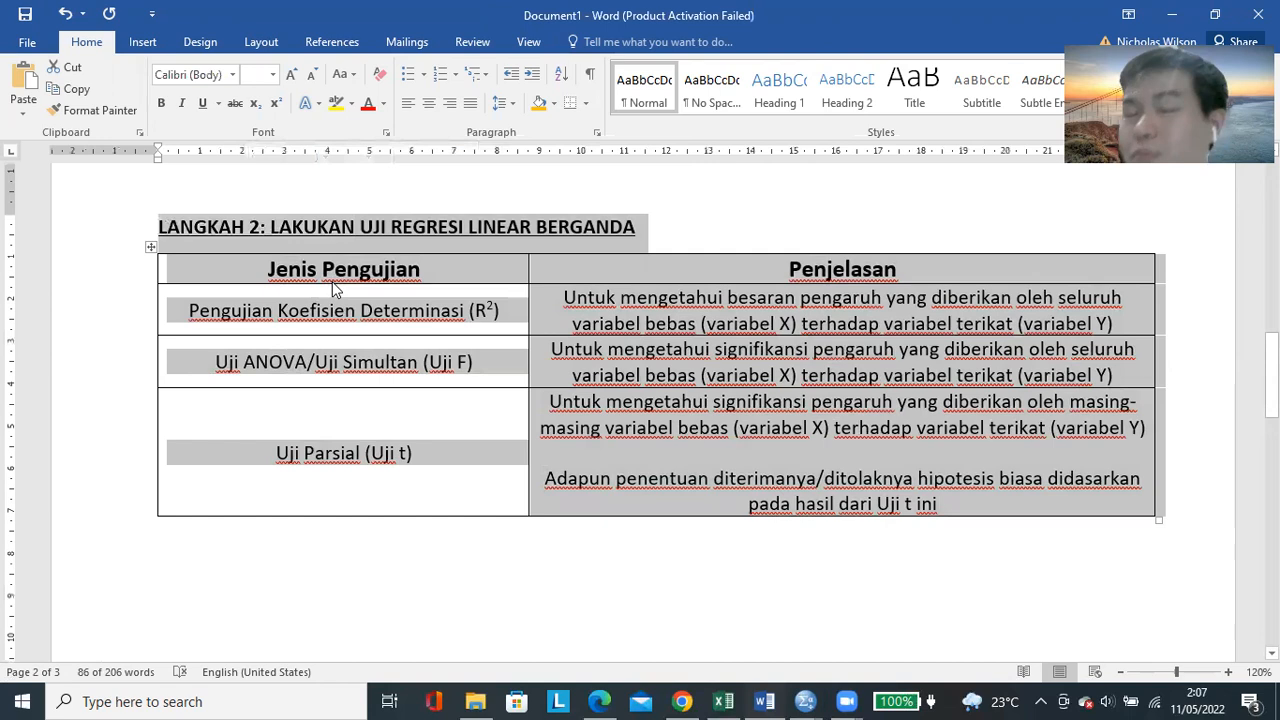
pyautogui.click(384, 306)
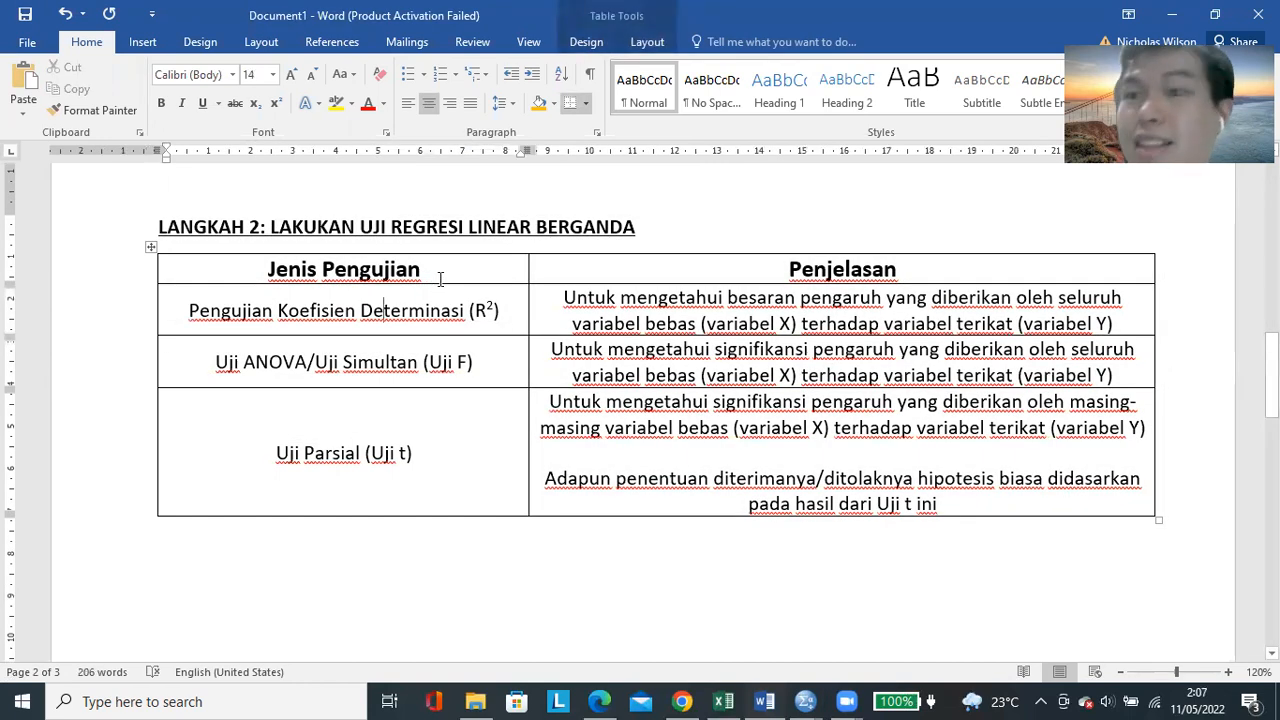
pyautogui.moveTo(448, 428); pyautogui.dragTo(551, 446)
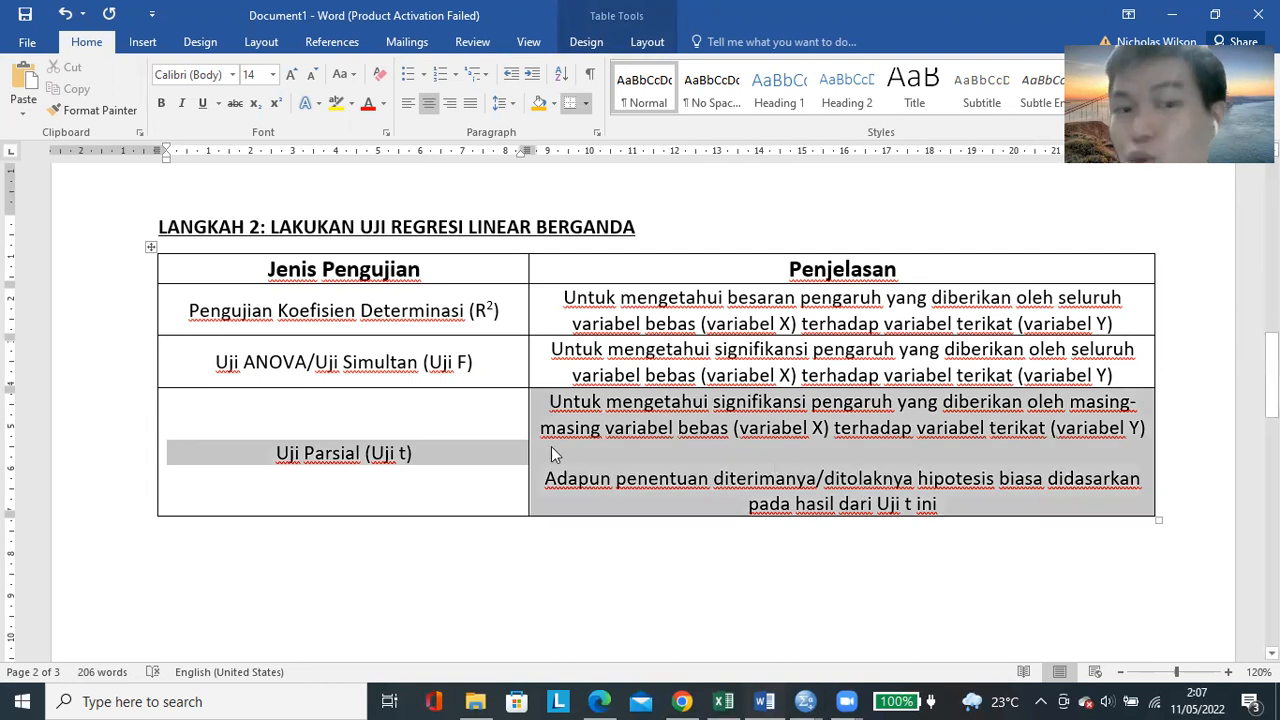
pyautogui.click(410, 443)
pyautogui.moveTo(410, 443); pyautogui.dragTo(710, 460)
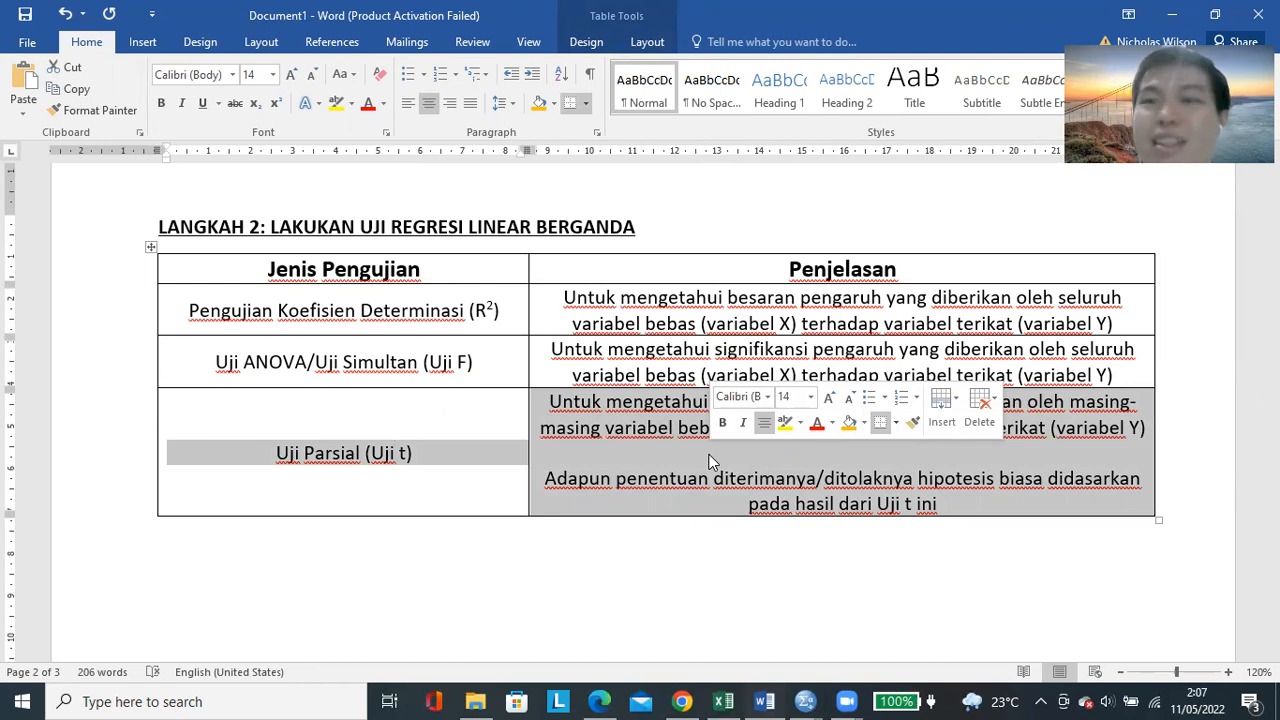
pyautogui.click(477, 360)
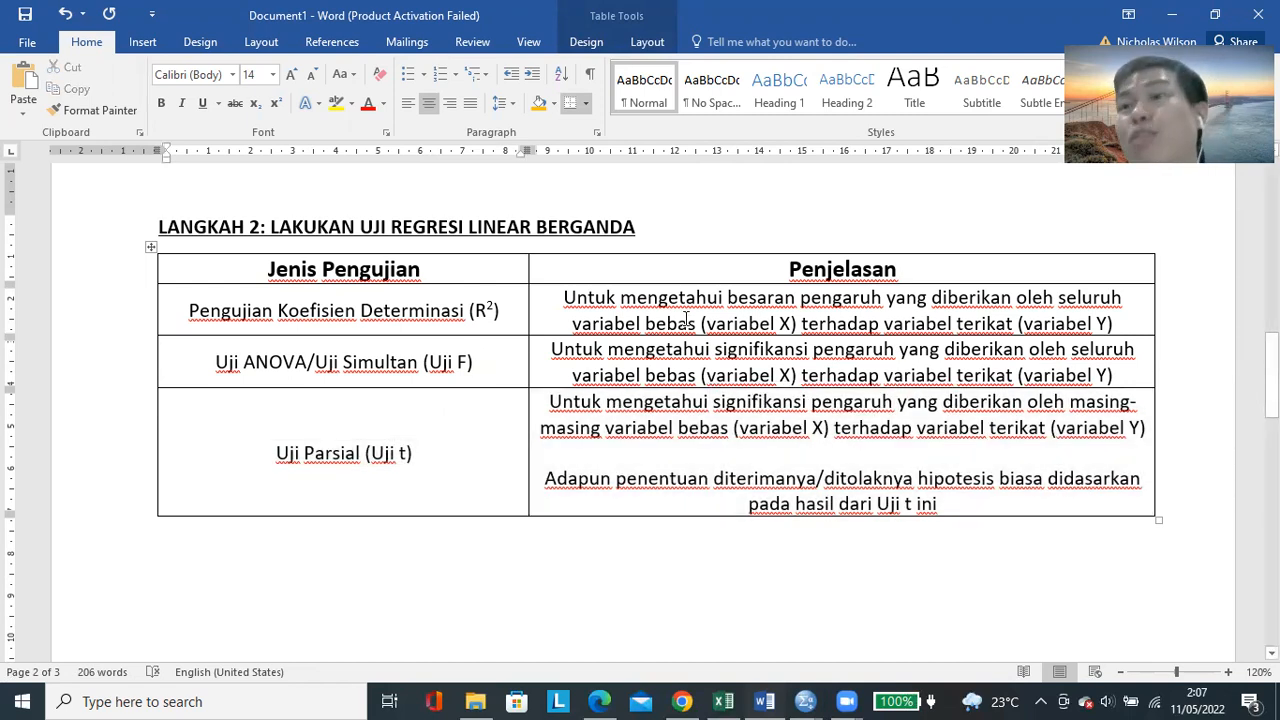
# Return to the Langkah 1 table and review the Uji Asumsi Klasik tests with their criteria and pass conditions at 110% zoom
pyautogui.click(1120, 672)
pyautogui.scroll(5, 806, 528)
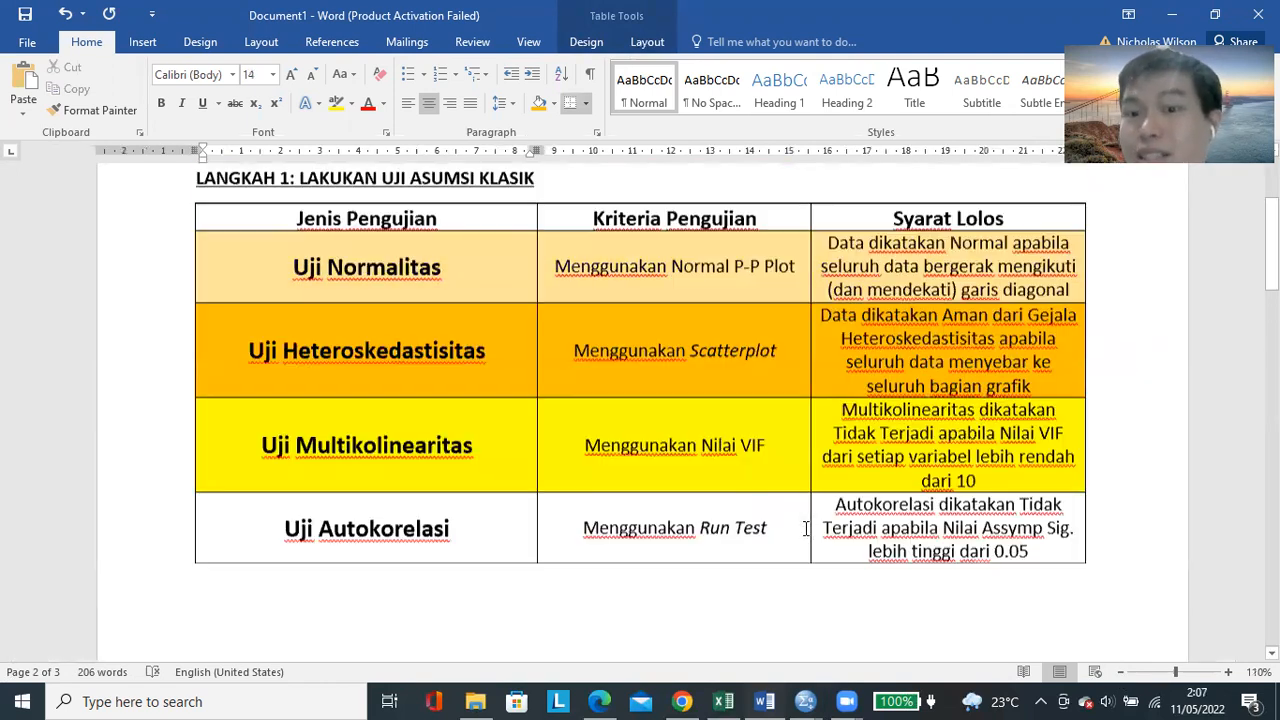
pyautogui.scroll(2, 806, 528)
pyautogui.scroll(-2, 806, 528)
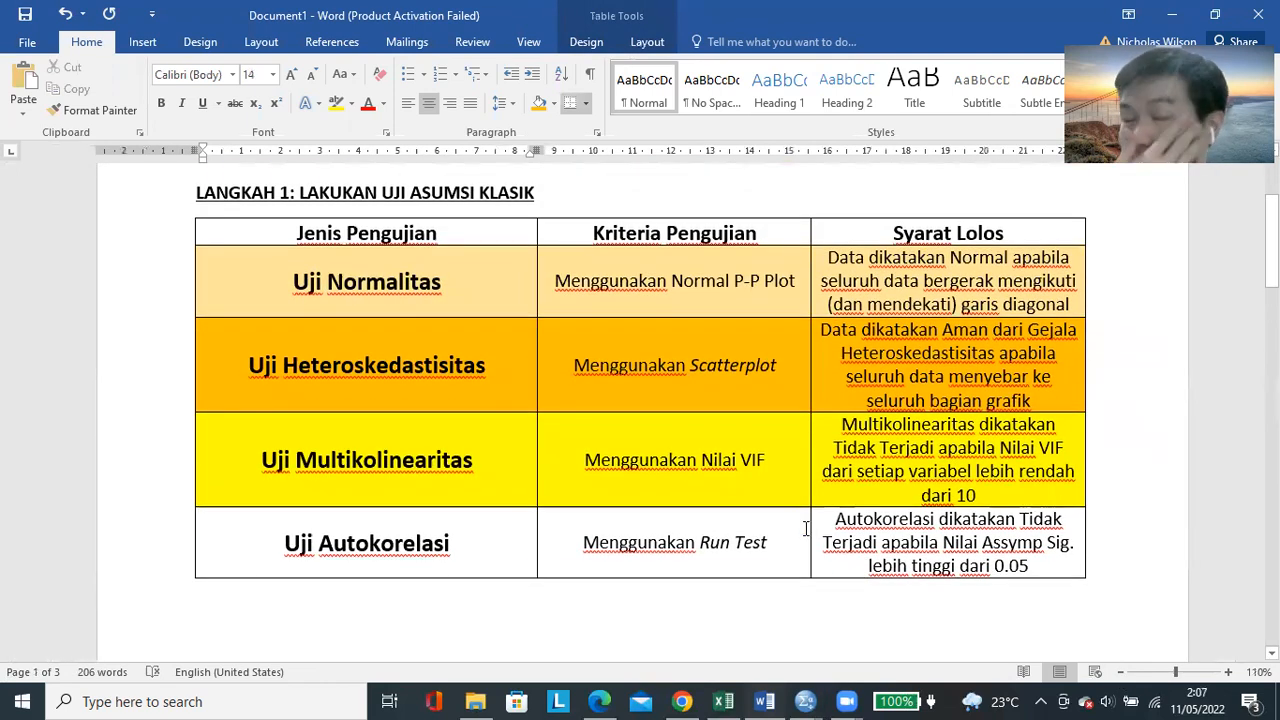
pyautogui.scroll(2, 806, 528)
pyautogui.scroll(-1, 806, 528)
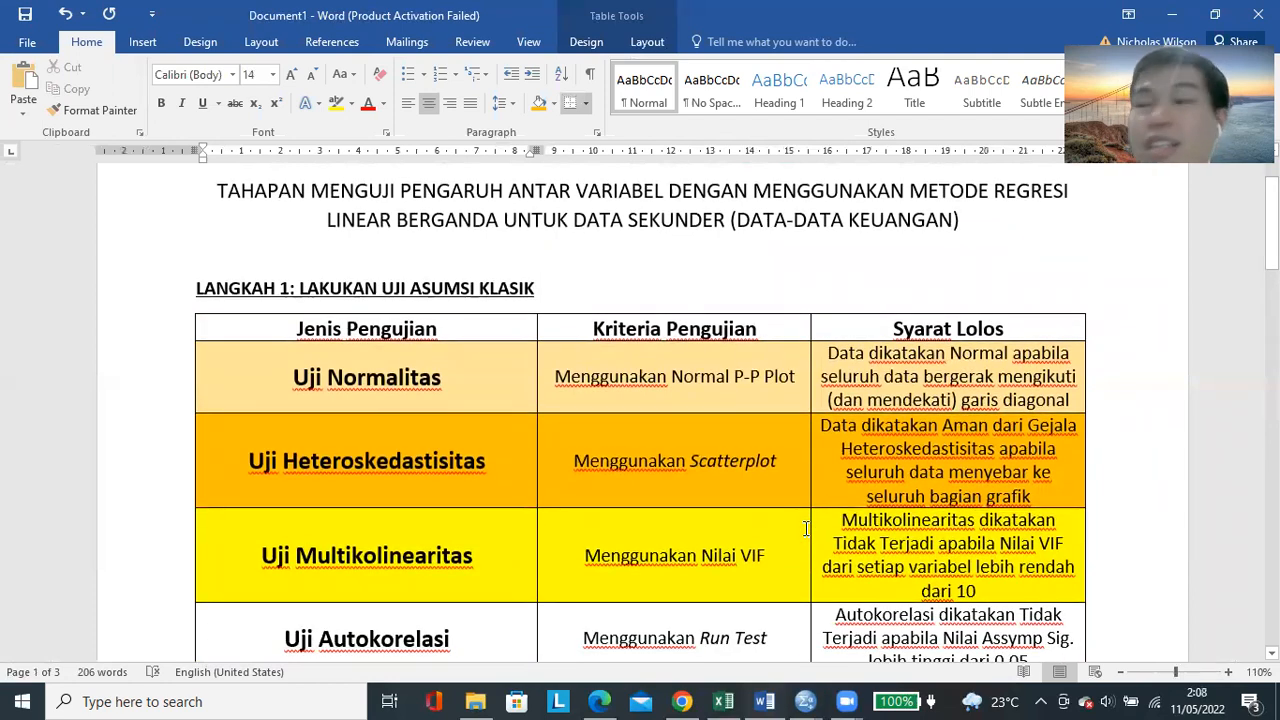